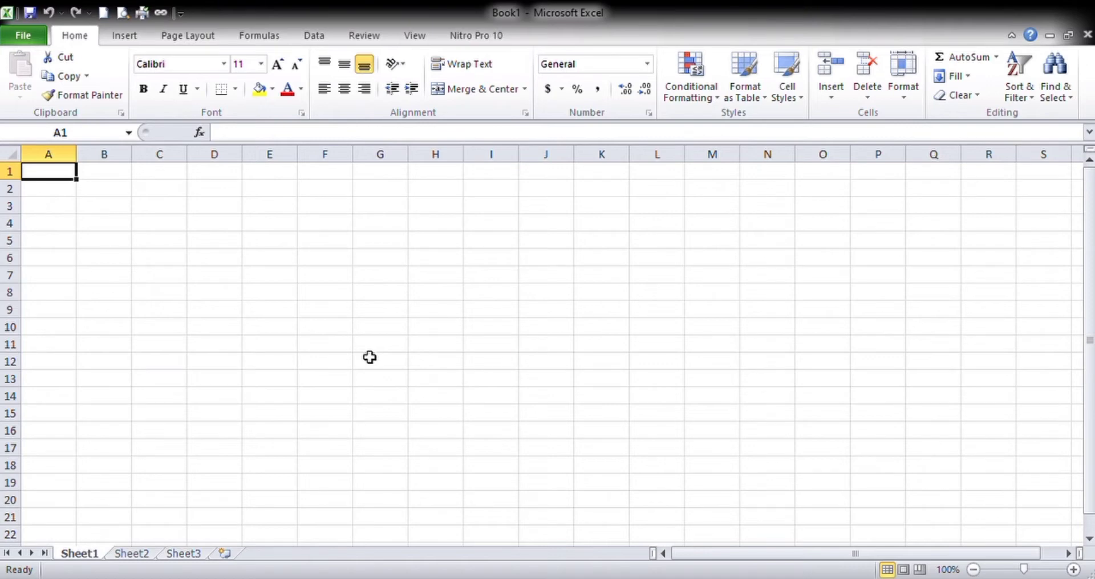
- Enter the column headings No and Nama in cells C3 and D3
{"action": "key", "text": "Right"}
{"action": "key", "text": "Right"}
{"action": "key", "text": "Down"}
{"action": "key", "text": "Down"}
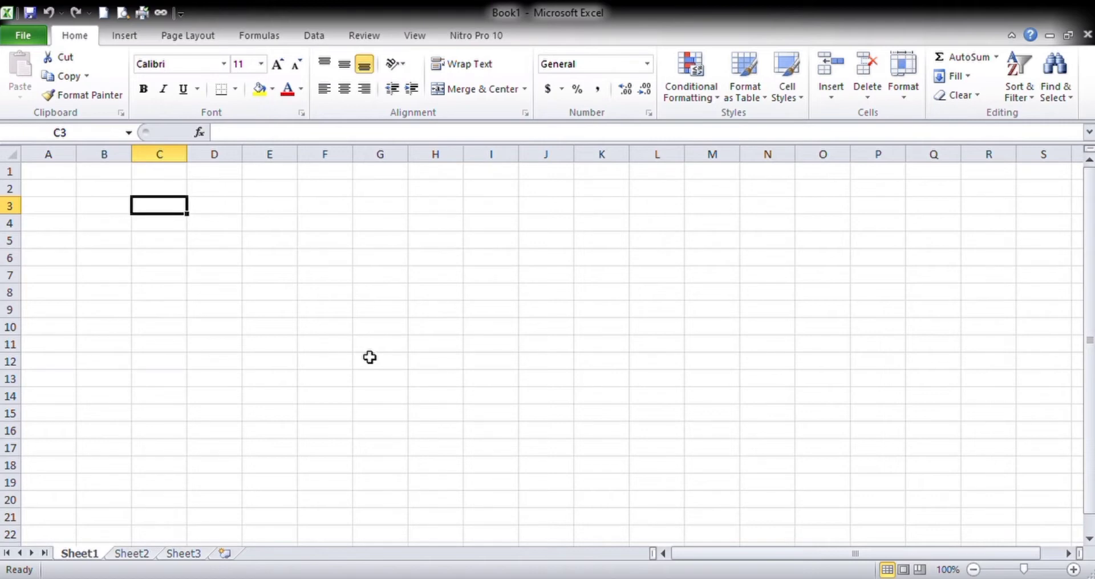
{"action": "type", "text": "No"}
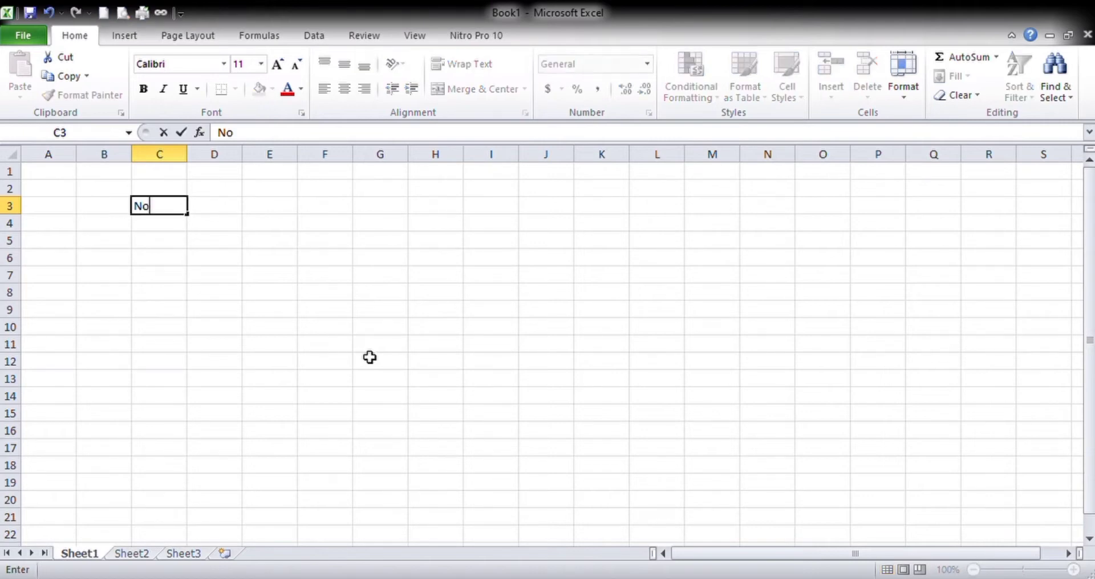
{"action": "key", "text": "Tab"}
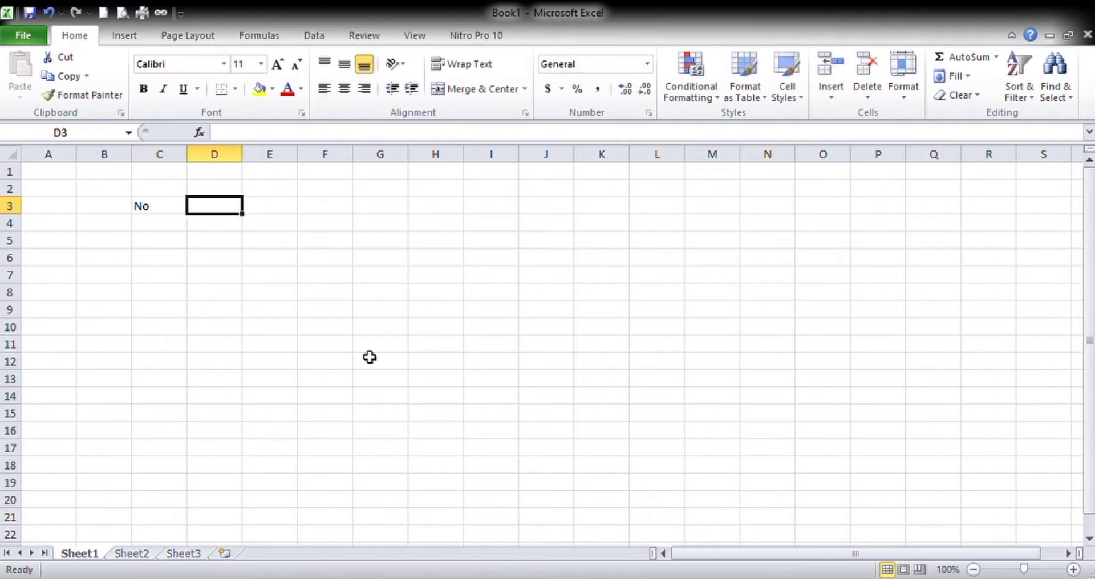
{"action": "type", "text": "Nama"}
{"action": "key", "text": "Tab"}
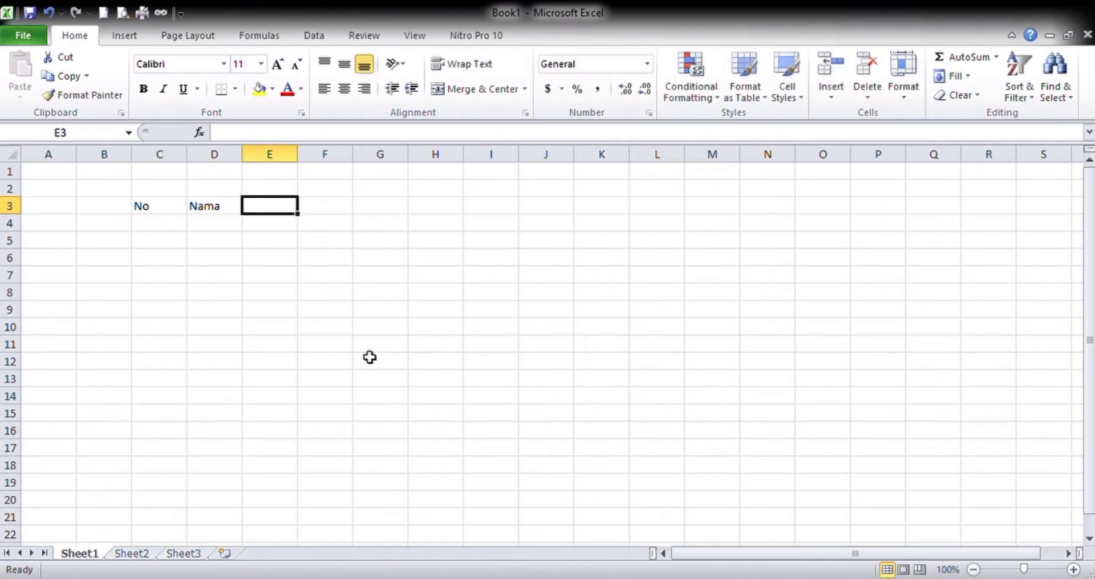
- Enter the column headings NIM, Asal and Jumlah Kehadiran in cells E3 to G3
{"action": "type", "text": "Nim"}
{"action": "key", "text": "BackSpace"}
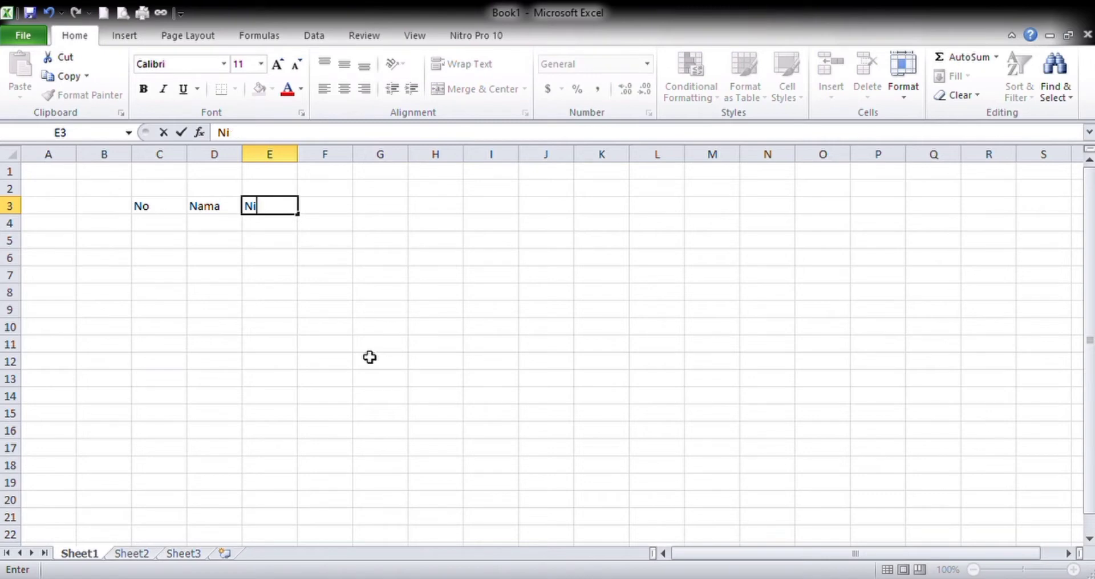
{"action": "key", "text": "BackSpace"}
{"action": "type", "text": "IM"}
{"action": "key", "text": "Tab"}
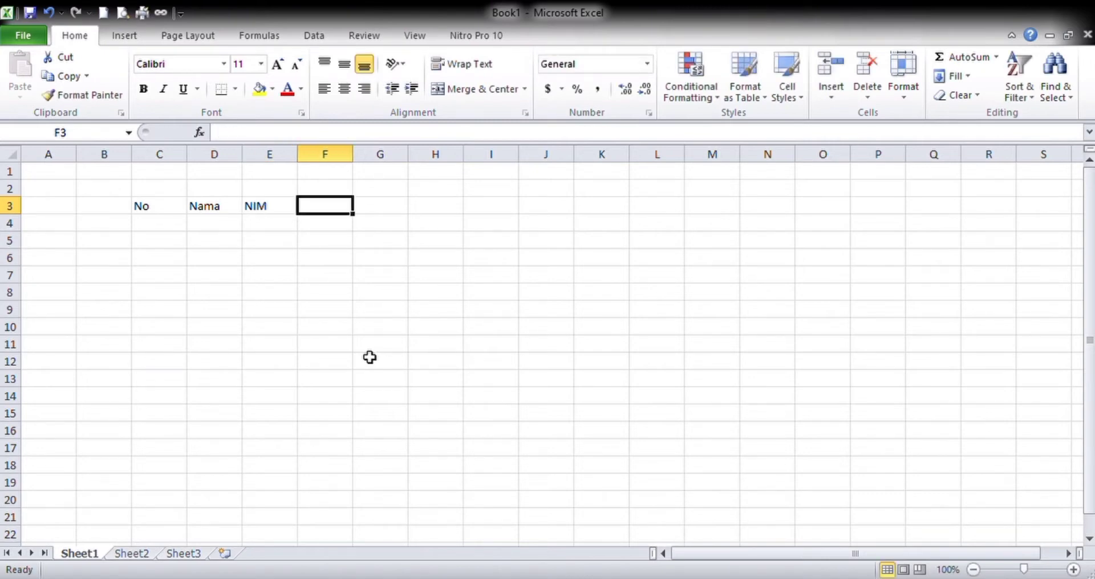
{"action": "type", "text": "Asal"}
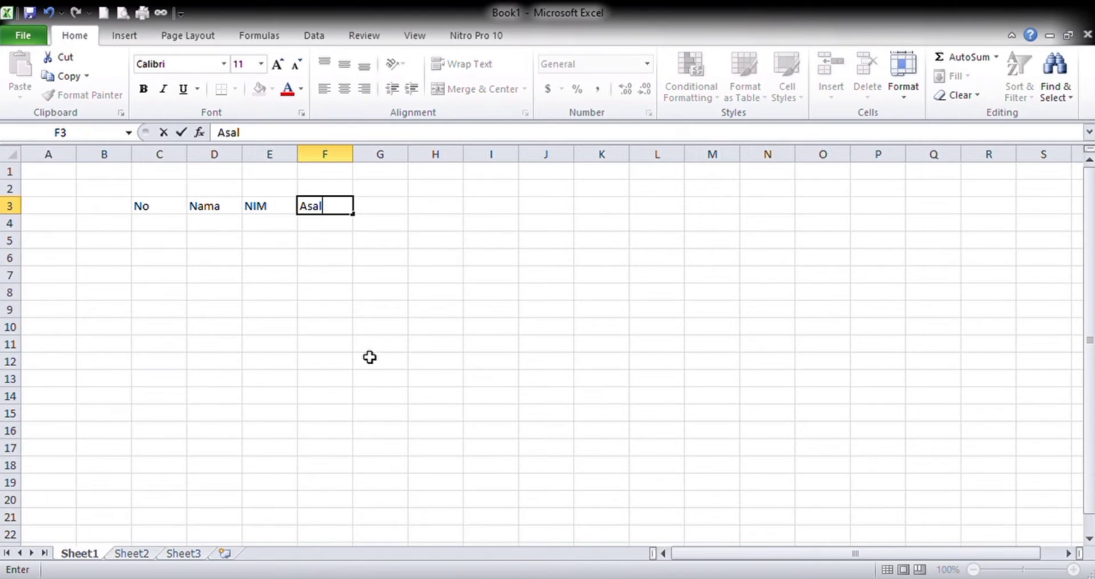
{"action": "key", "text": "Tab"}
{"action": "type", "text": "Jum"}
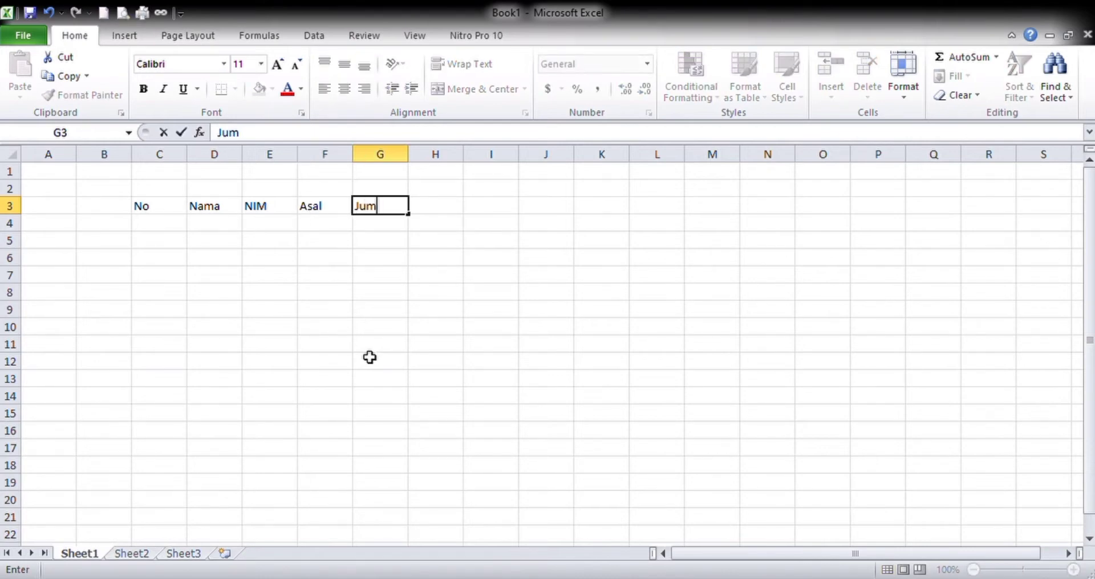
{"action": "type", "text": "lah Kehadiran"}
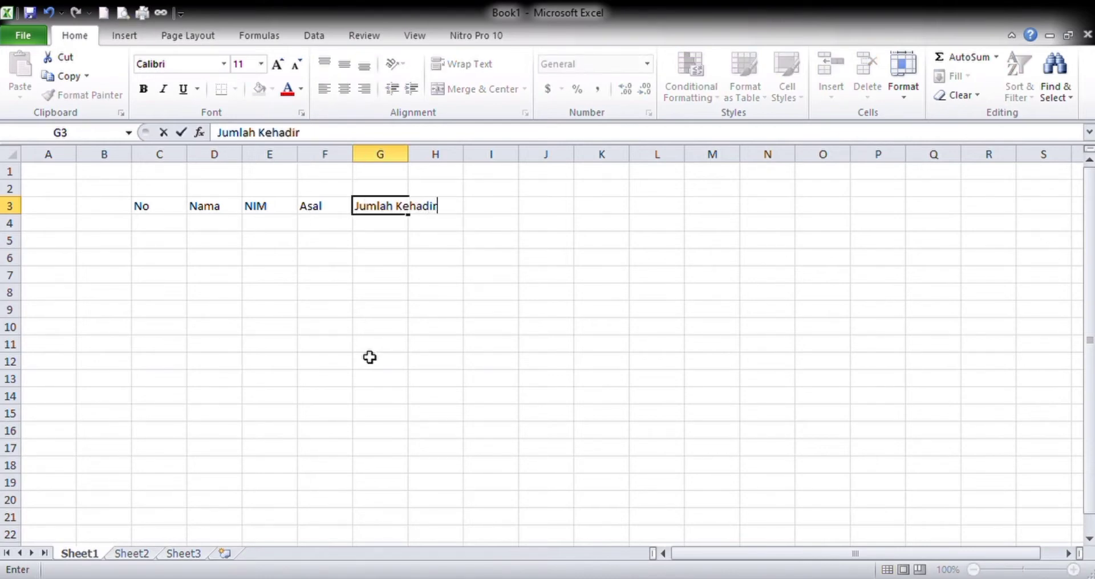
{"action": "key", "text": "Return"}
- Enter the starting numbers 1 and 2 under the No heading in cells C4 and C5
{"action": "key", "text": "Left"}
{"action": "key", "text": "Left"}
{"action": "key", "text": "Left"}
{"action": "key", "text": "Left"}
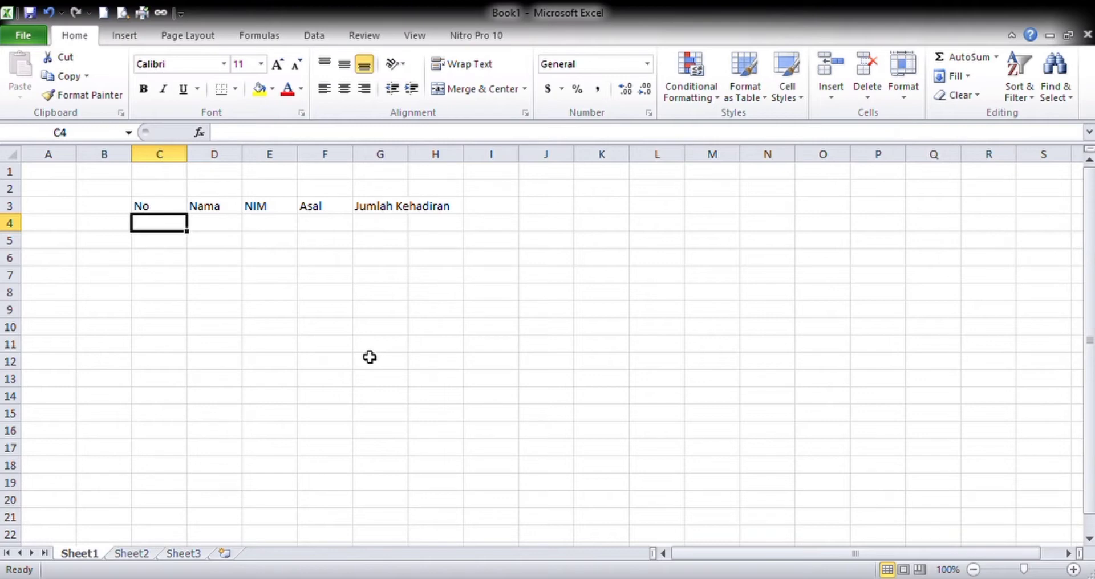
{"action": "type", "text": "1"}
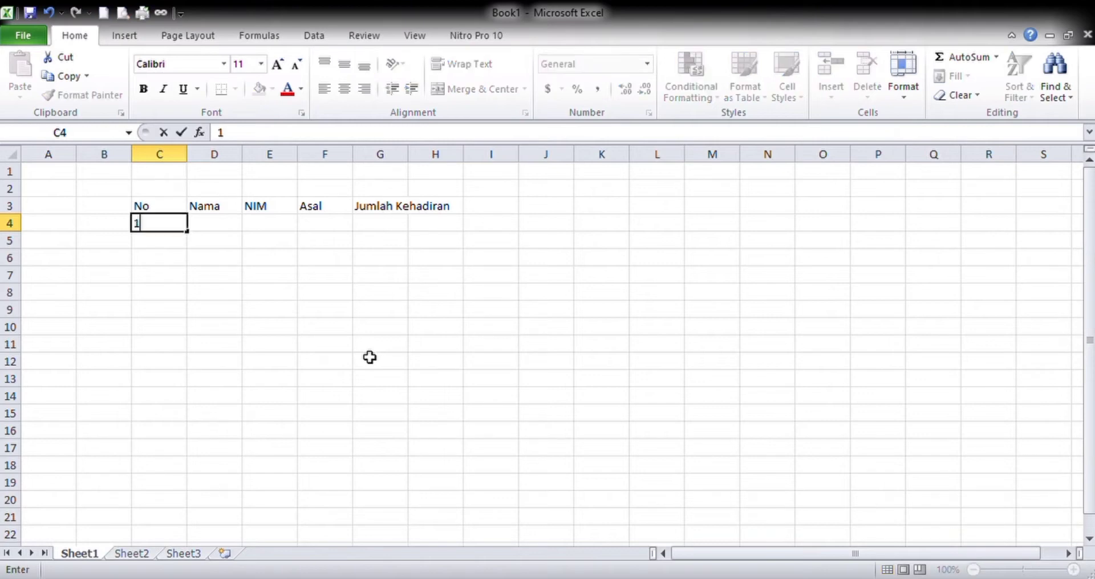
{"action": "key", "text": "Return"}
{"action": "type", "text": "2"}
{"action": "key", "text": "Up"}
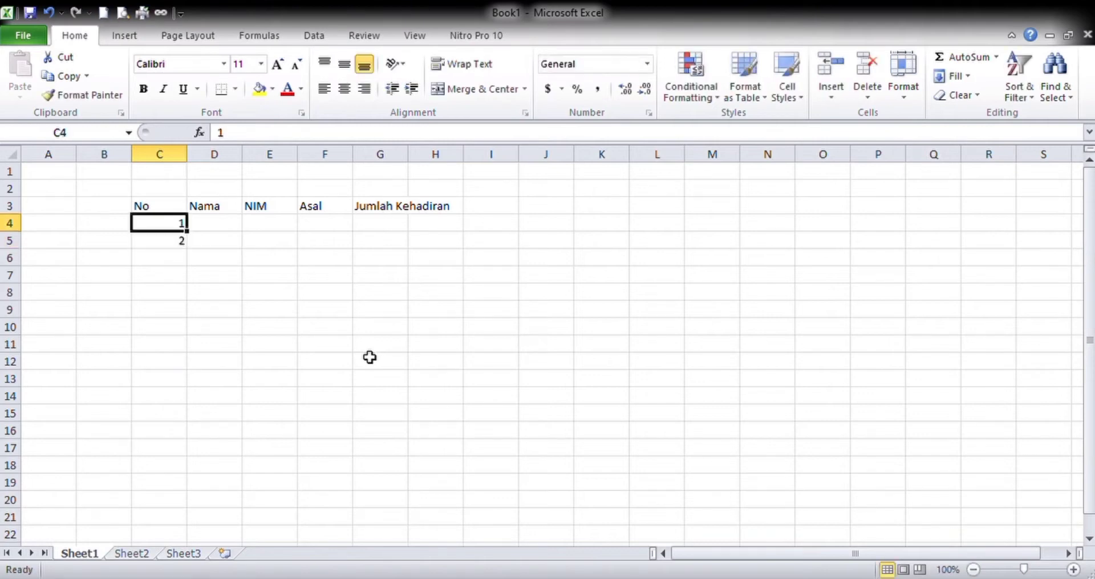
{"action": "key", "text": "Down"}
{"action": "key", "text": "Down"}
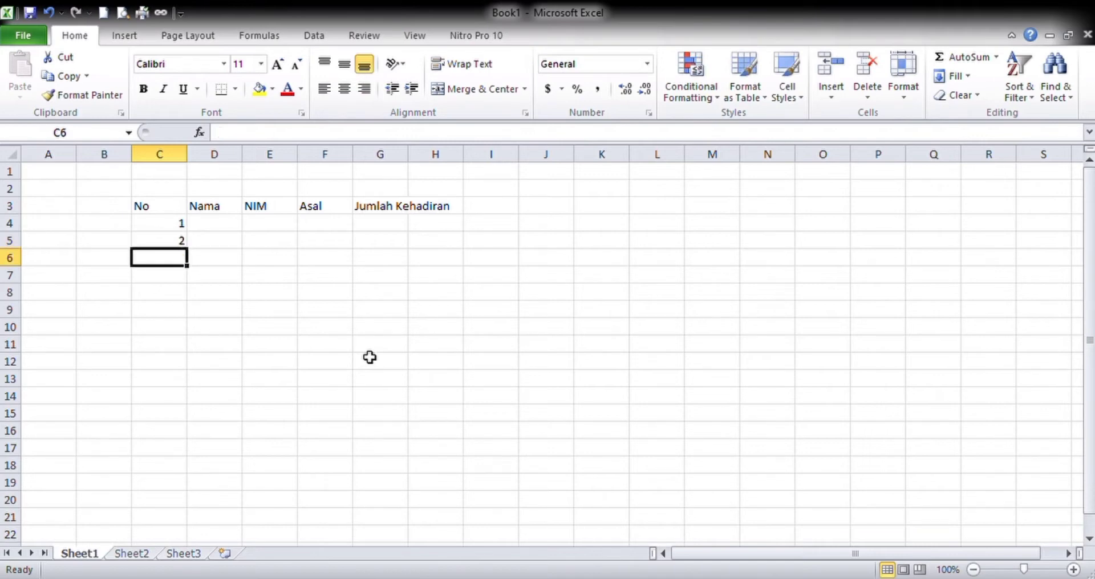
{"action": "type", "text": "33"}
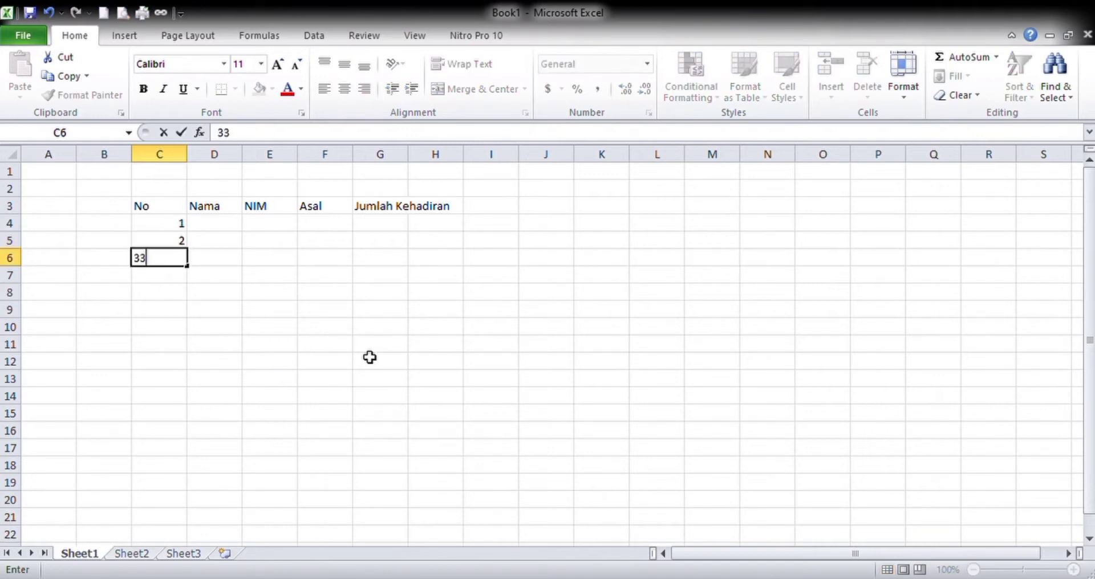
{"action": "key", "text": "BackSpace"}
{"action": "key", "text": "Return"}
{"action": "type", "text": "4"}
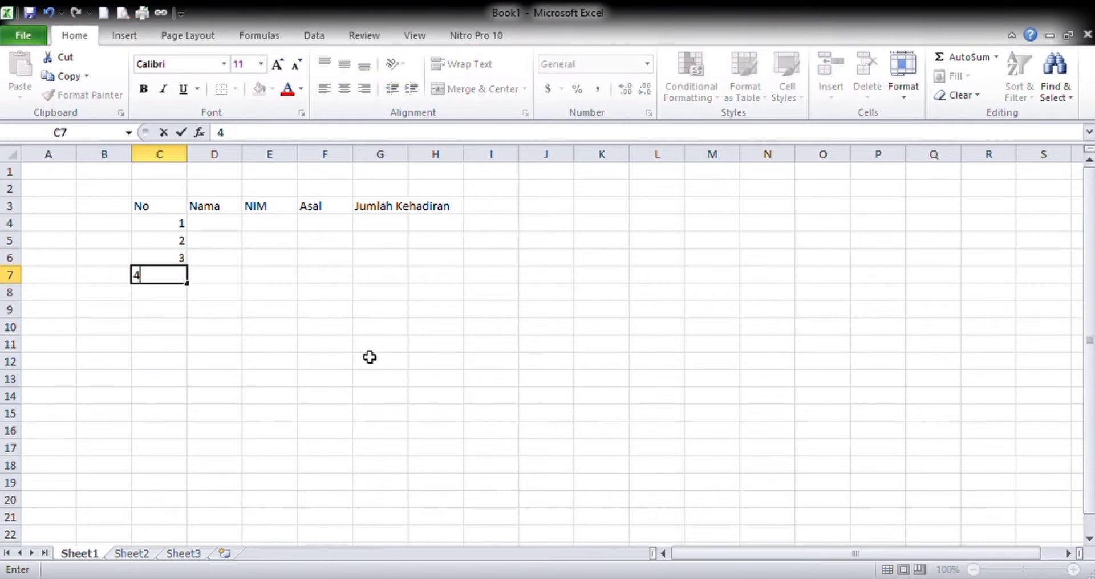
{"action": "key", "text": "Return"}
{"action": "key", "text": "Up"}
{"action": "key", "text": "Up"}
{"action": "key", "text": "shift+Down"}
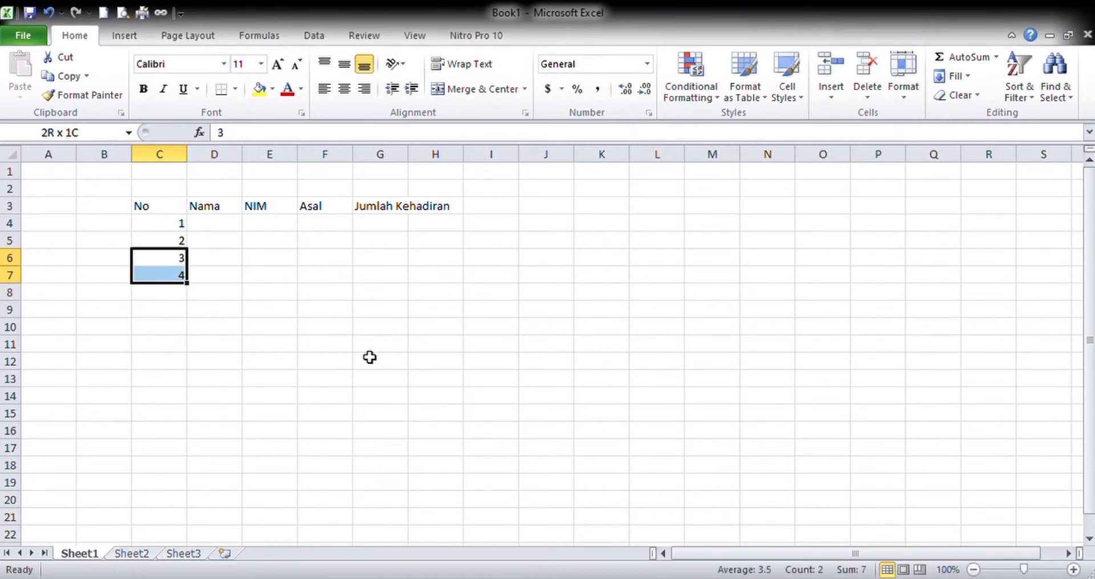
{"action": "key", "text": "Delete"}
- Extend the number series from C4:C5 down to C13 so the No column runs from 1 to 10
{"action": "key", "text": "Up"}
{"action": "key", "text": "Up"}
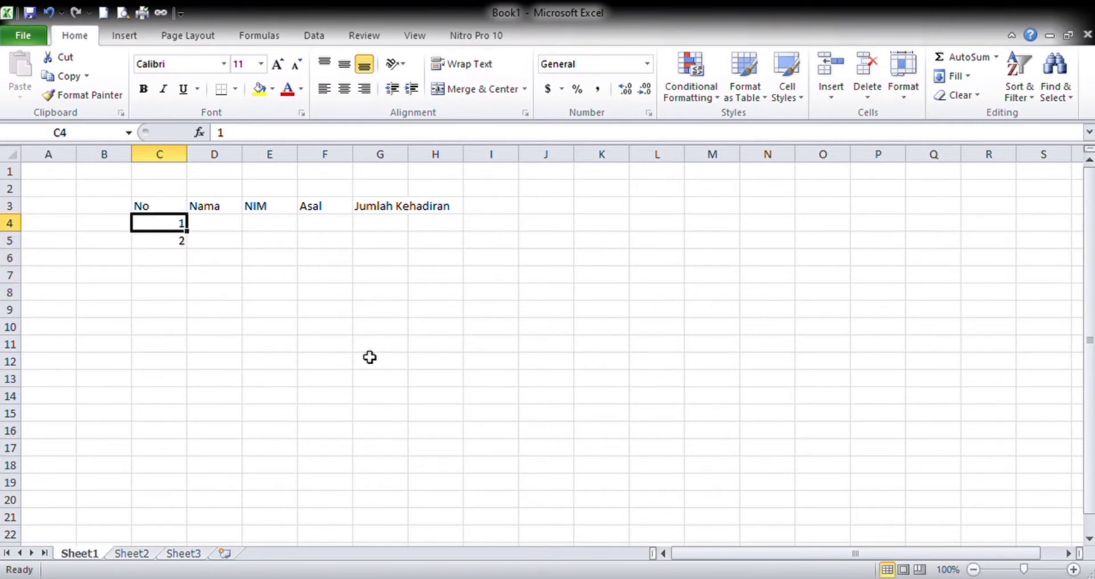
{"action": "key", "text": "shift+Down"}
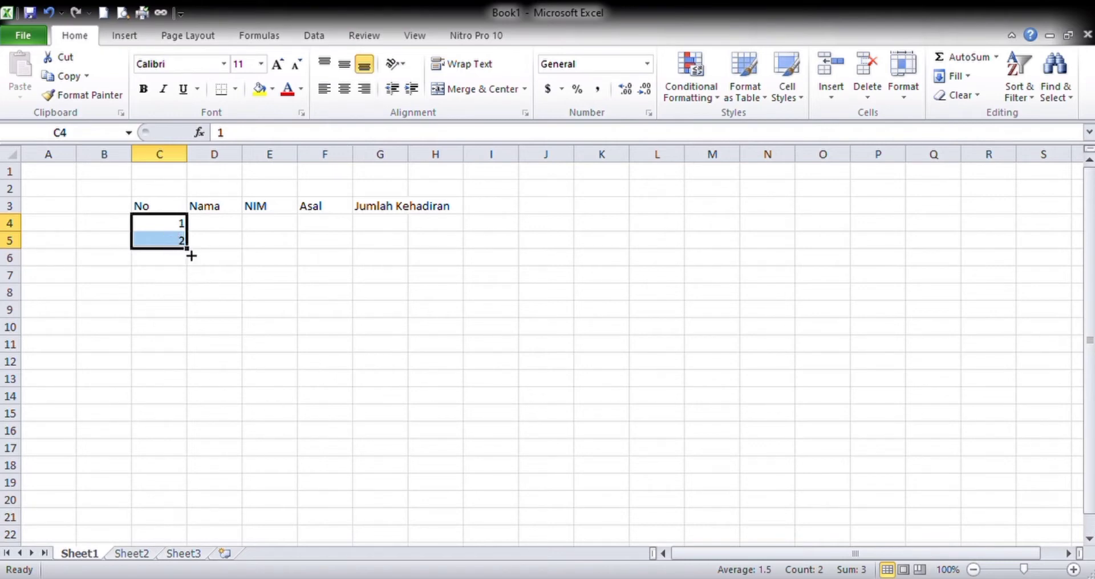
{"action": "left_click_drag", "start_coordinate": [191, 256], "coordinate": [196, 389]}
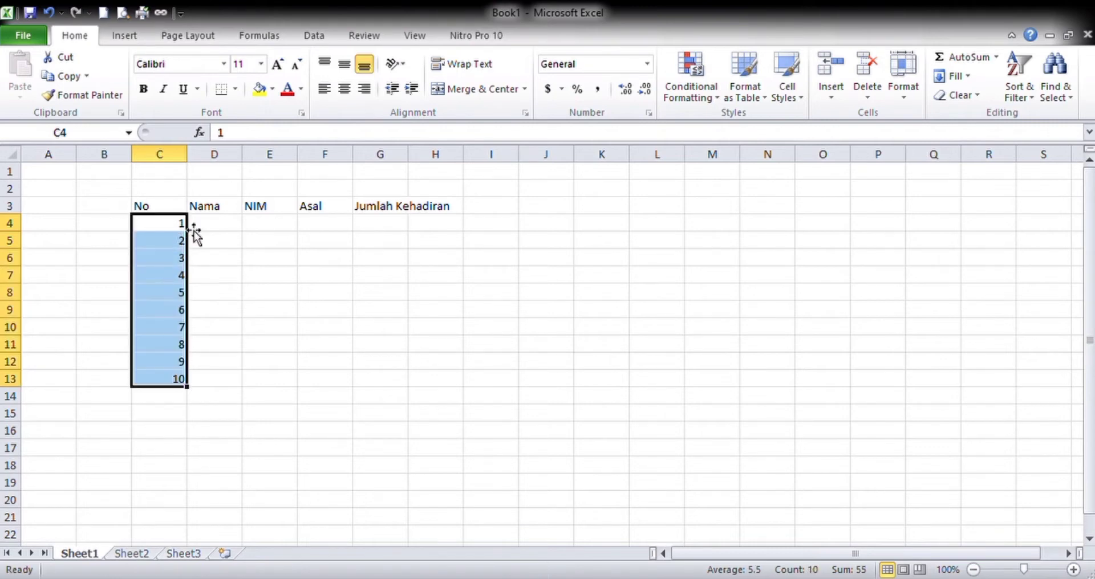
- Enter a person's first name for each of entries 1 to 4 in cells D4 to D7 of the Nama column
{"action": "left_click", "coordinate": [227, 227]}
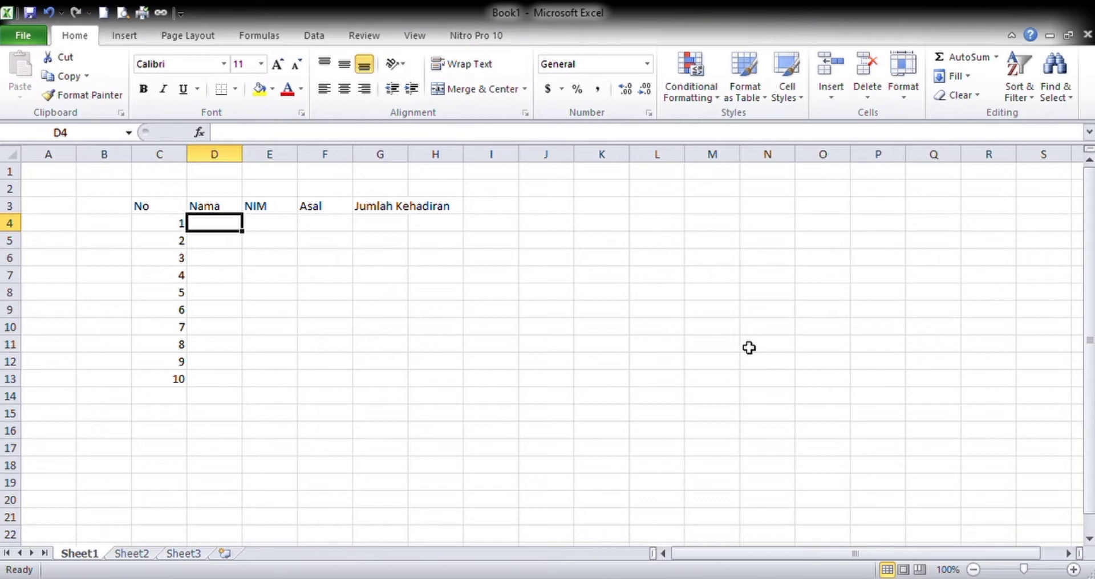
{"action": "type", "text": "Nana"}
{"action": "key", "text": "Return"}
{"action": "type", "text": "Sa"}
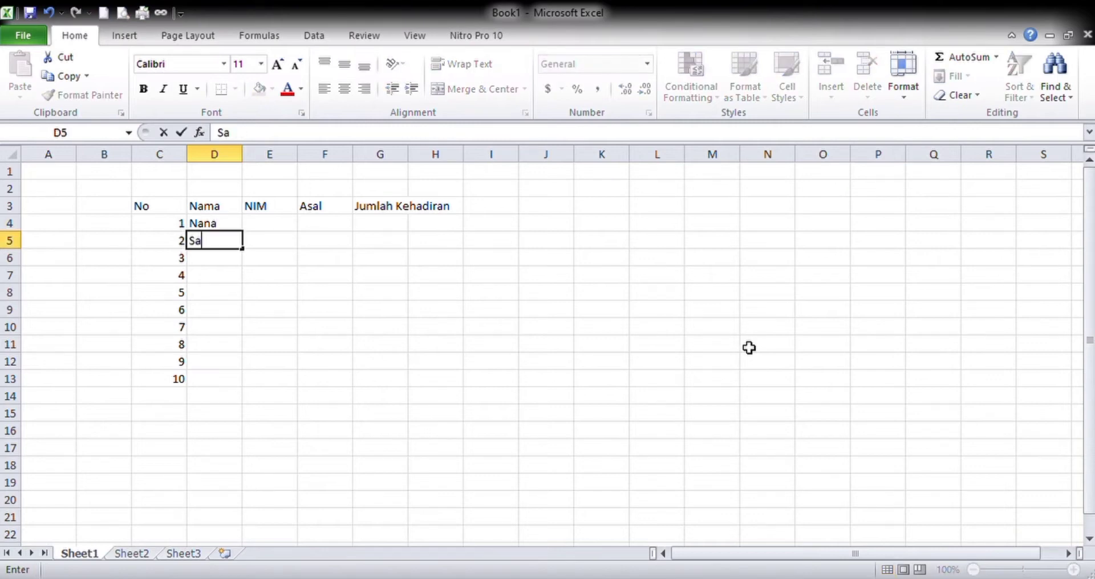
{"action": "type", "text": "fitri"}
{"action": "key", "text": "Return"}
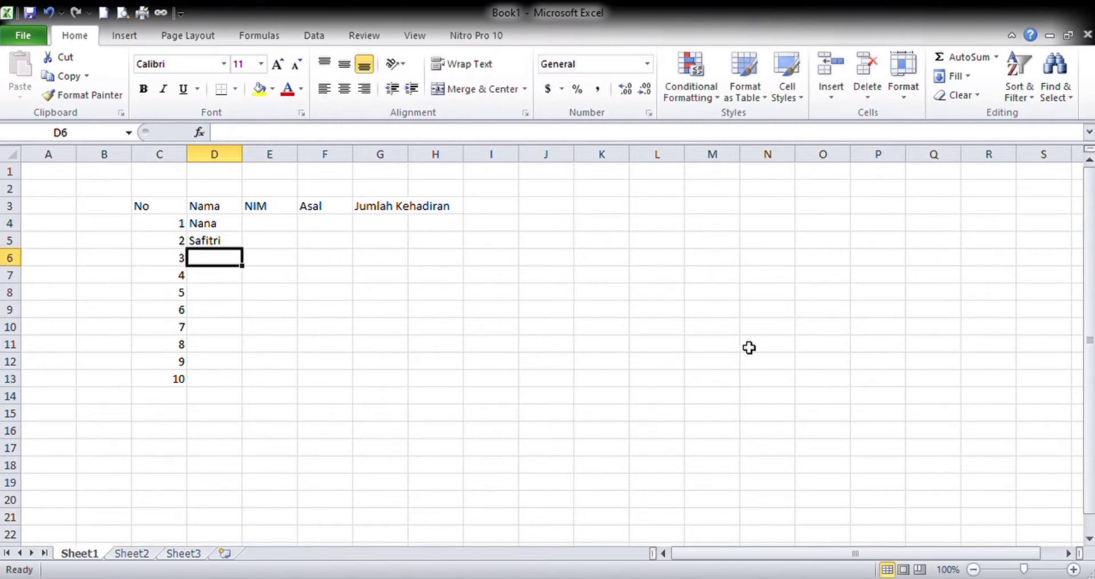
{"action": "type", "text": "Cinta"}
{"action": "key", "text": "Return"}
{"action": "type", "text": "L"}
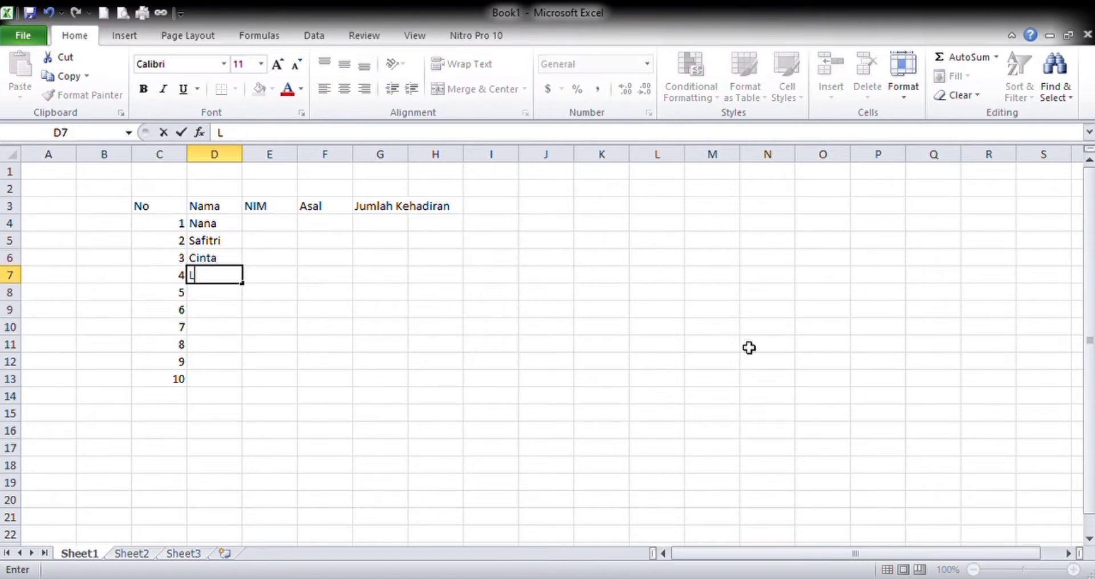
{"action": "type", "text": "aura"}
{"action": "key", "text": "Return"}
- Enter the names for entries 5 and 6 in cells D8 and D9 of the Nama column
{"action": "type", "text": "Ang"}
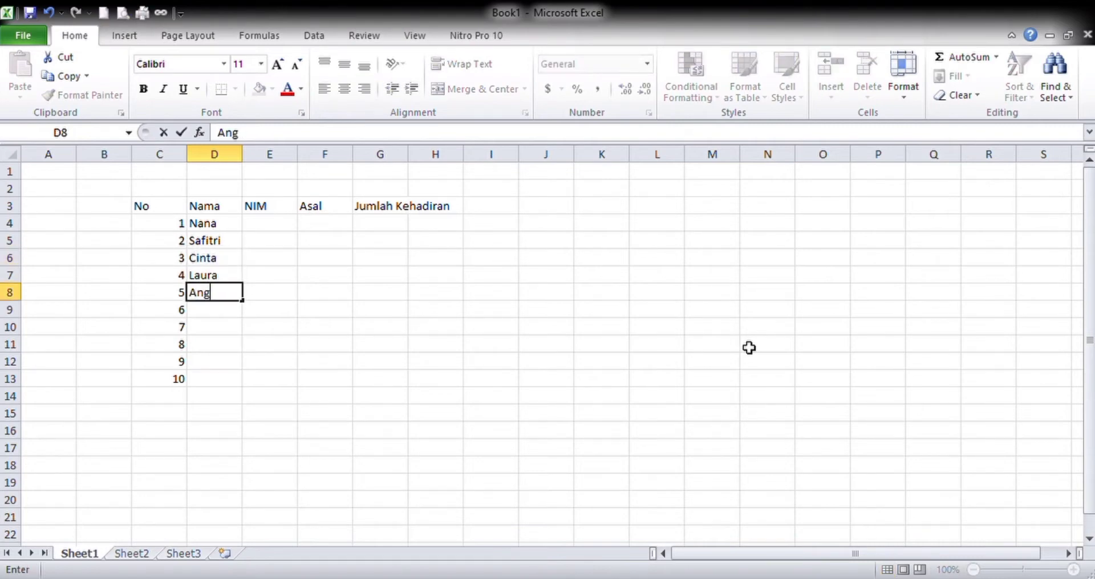
{"action": "type", "text": "gaYunanda"}
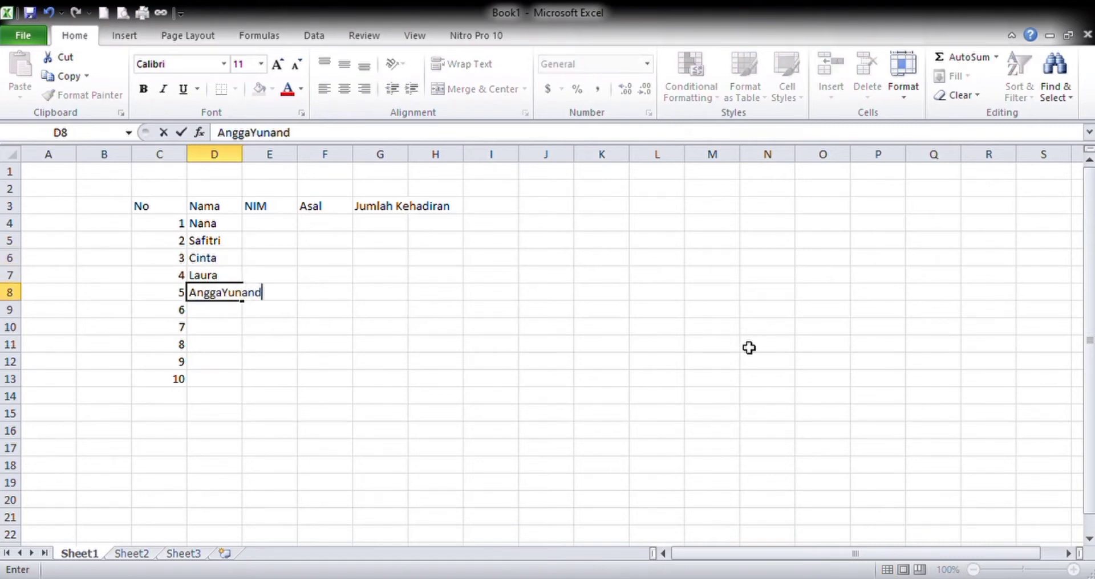
{"action": "key", "text": "BackSpace"}
{"action": "key", "text": "BackSpace"}
{"action": "key", "text": "BackSpace"}
{"action": "key", "text": "BackSpace"}
{"action": "key", "text": "BackSpace"}
{"action": "key", "text": "BackSpace"}
{"action": "key", "text": "BackSpace"}
{"action": "key", "text": "BackSpace"}
{"action": "key", "text": "BackSpace"}
{"action": "key", "text": "BackSpace"}
{"action": "key", "text": "BackSpace"}
{"action": "key", "text": "BackSpace"}
{"action": "type", "text": "A"}
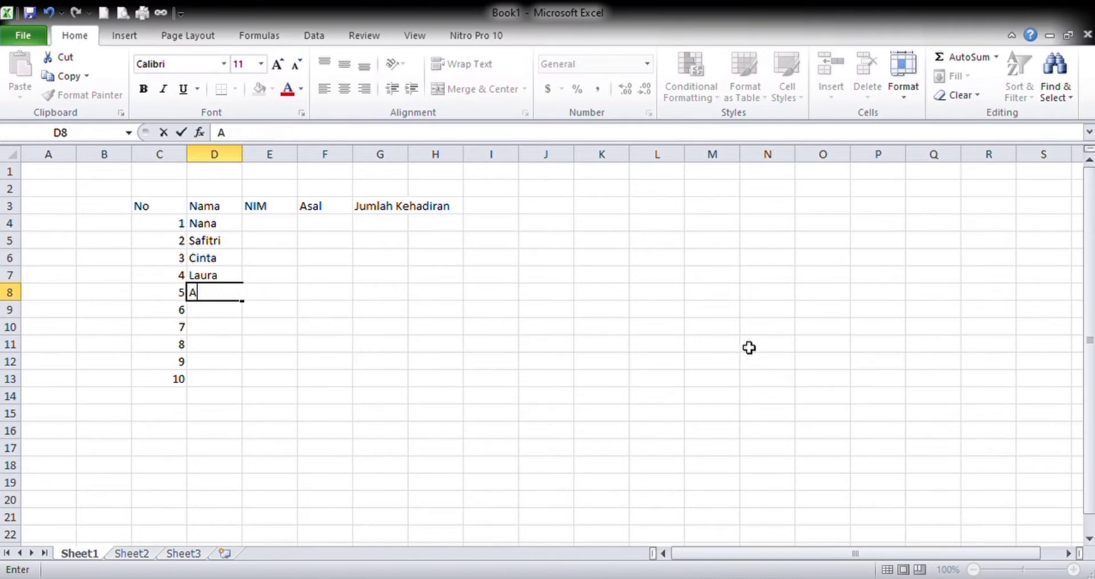
{"action": "type", "text": "ngga"}
{"action": "key", "text": "Return"}
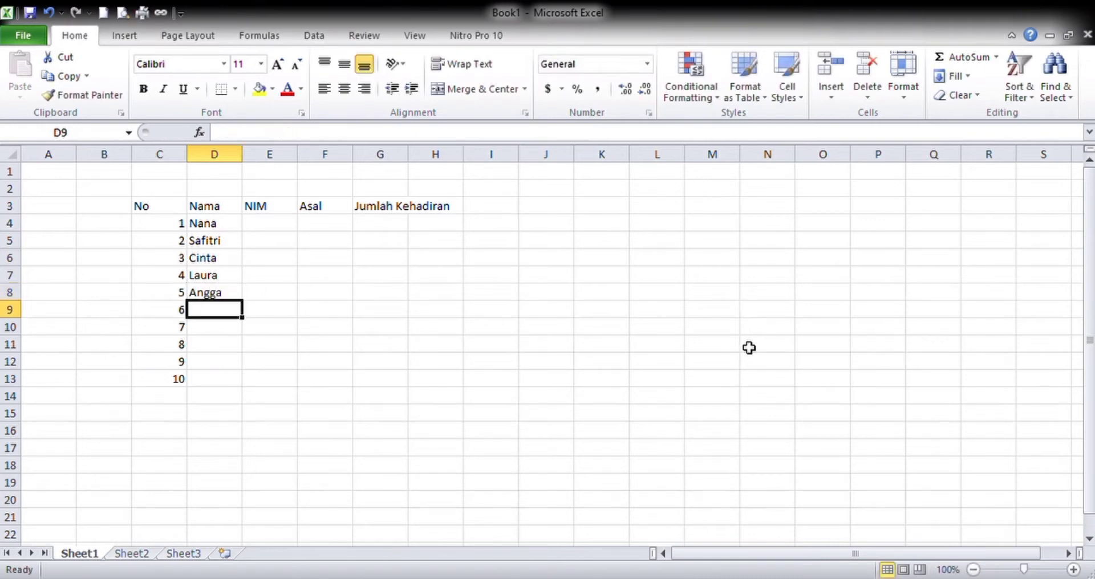
{"action": "type", "text": "Yunanda"}
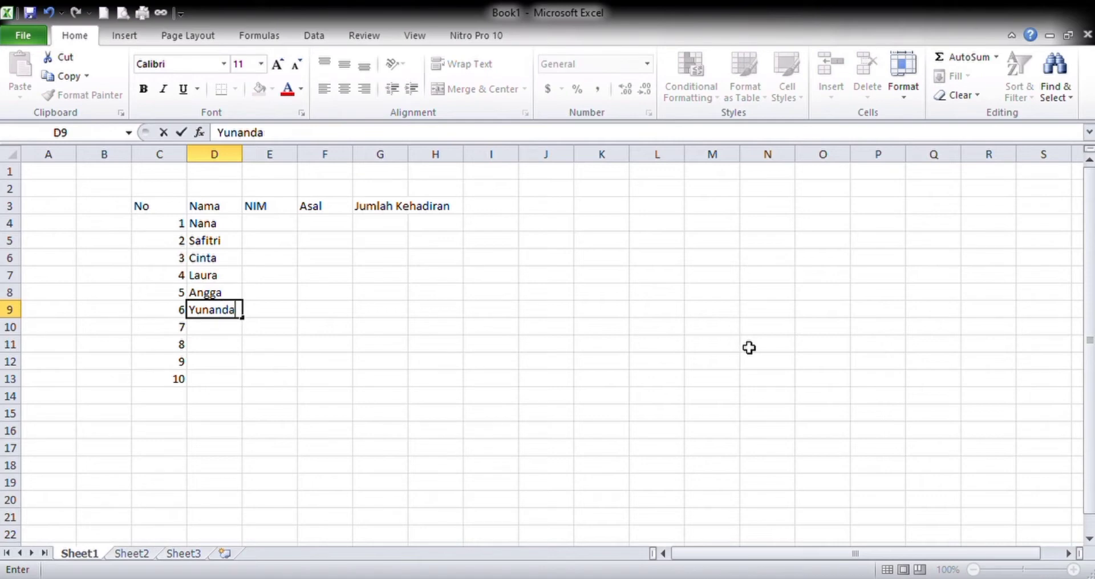
{"action": "key", "text": "Return"}
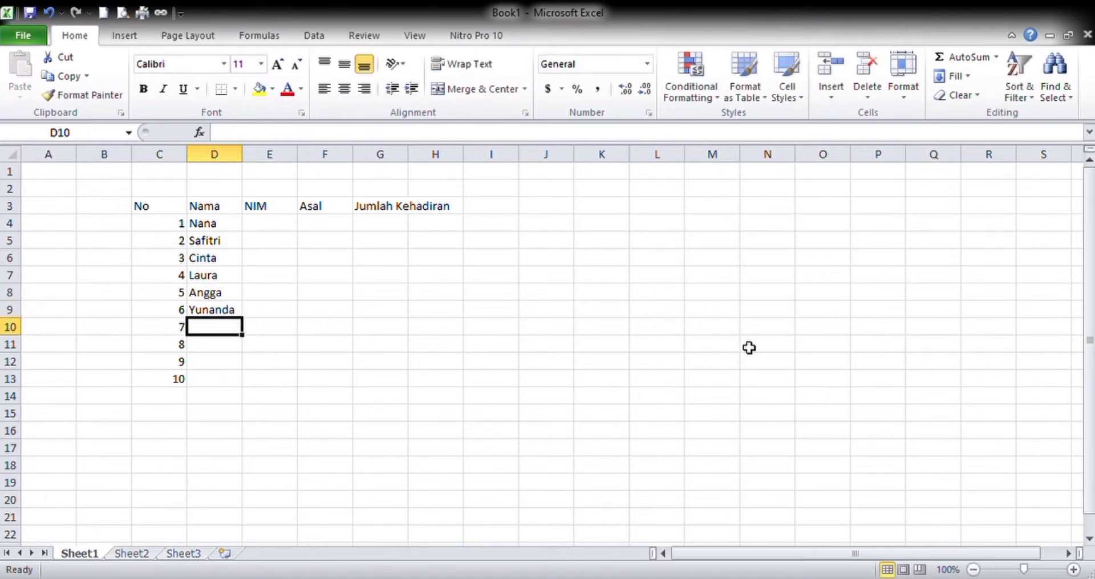
- Enter a person's first name for each of entries 7 to 10 in cells D10 to D13 of the Nama column
{"action": "type", "text": "Zara"}
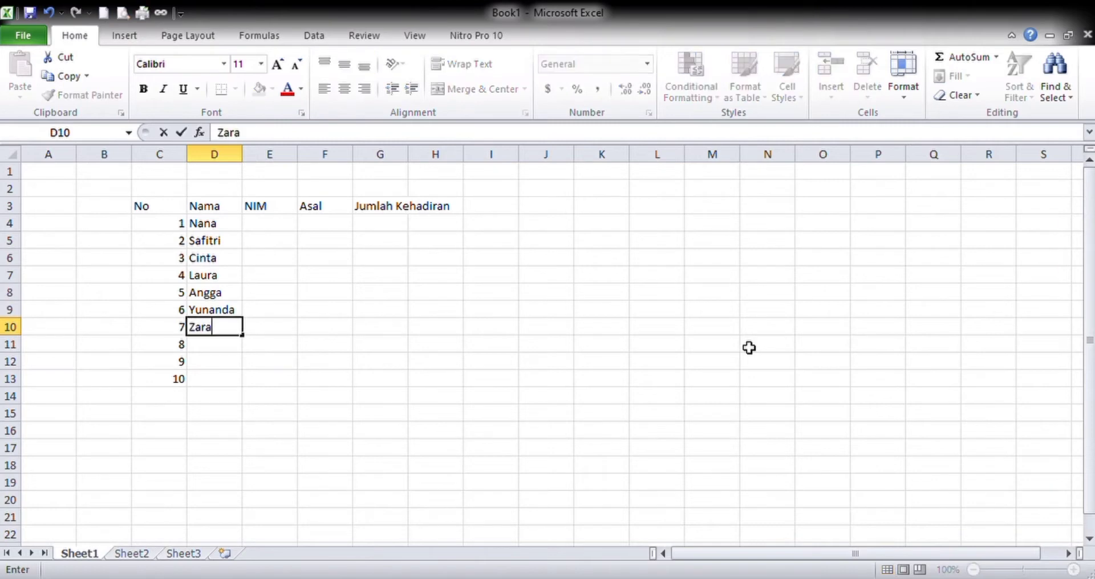
{"action": "key", "text": "Return"}
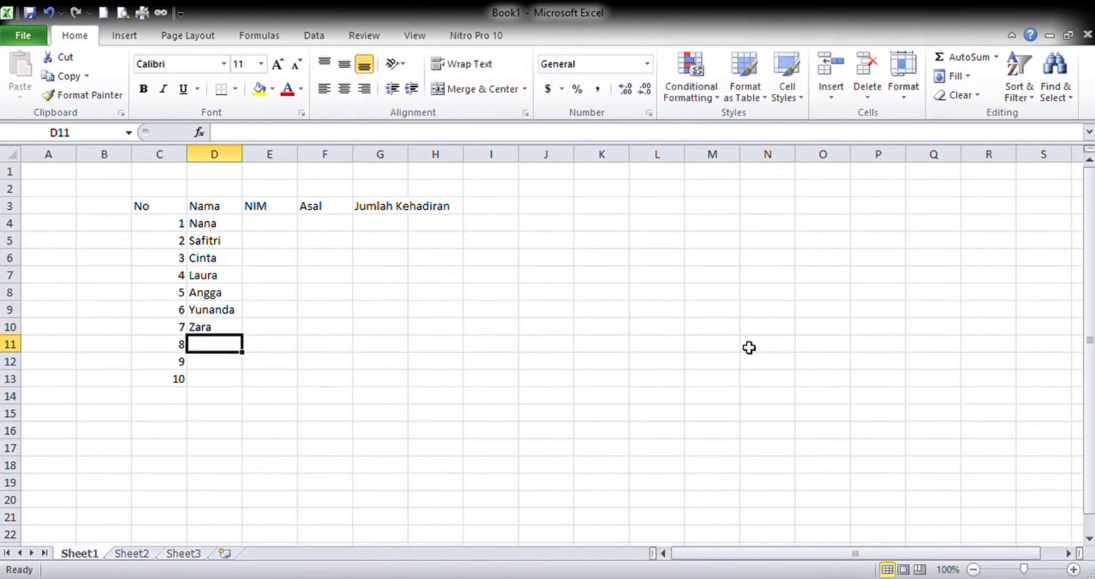
{"action": "type", "text": "Keenan"}
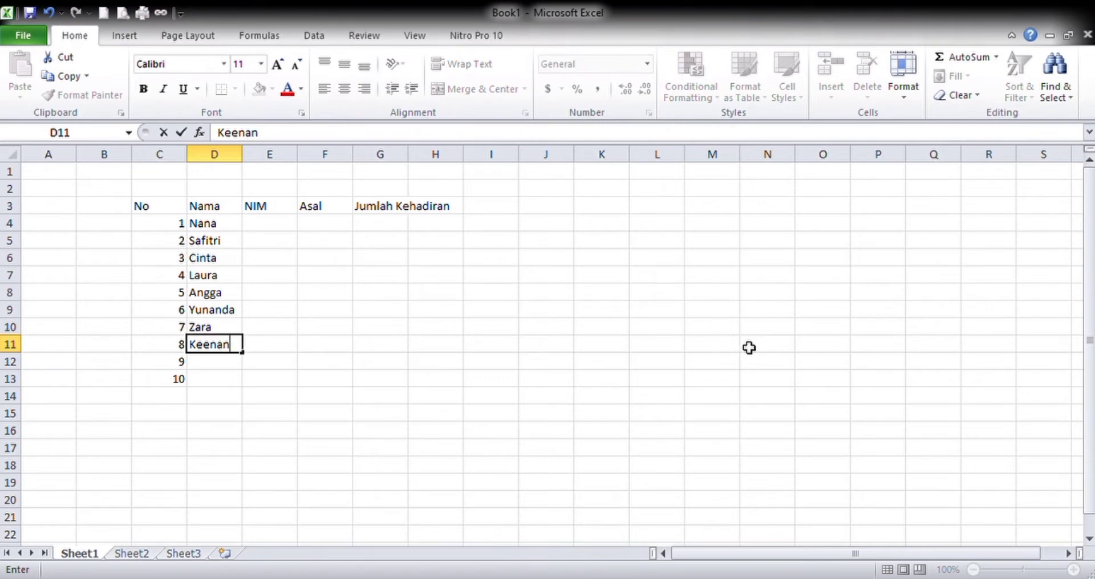
{"action": "key", "text": "Return"}
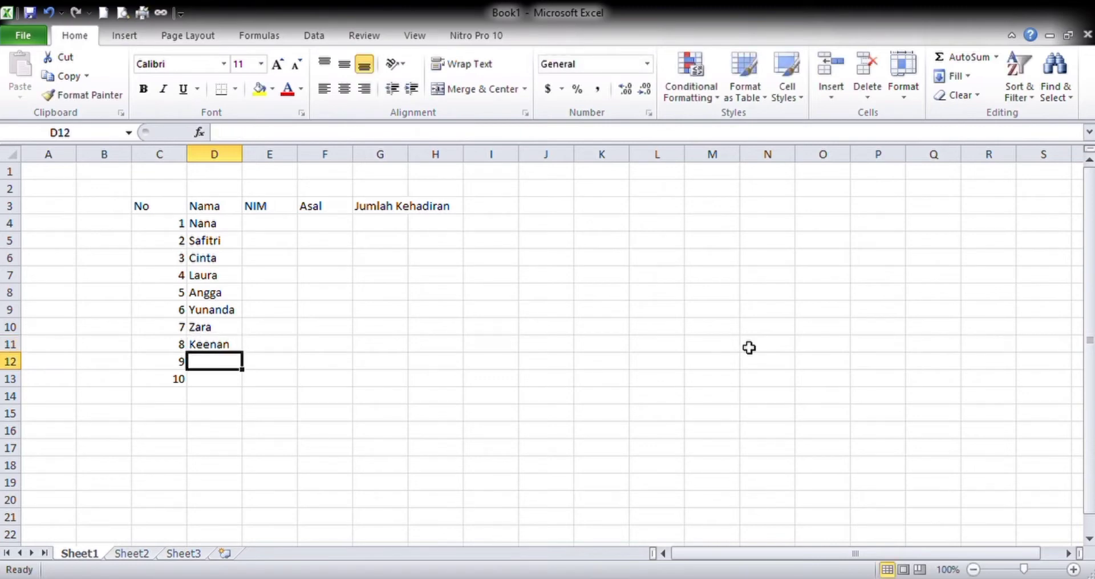
{"action": "type", "text": "Naura"}
{"action": "key", "text": "Return"}
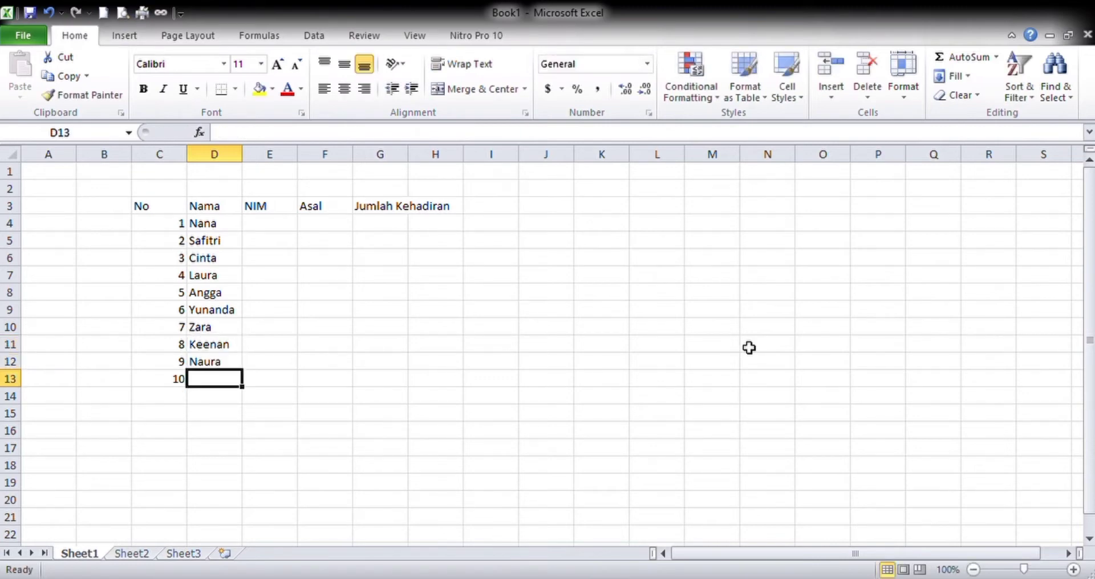
{"action": "type", "text": "Yuda"}
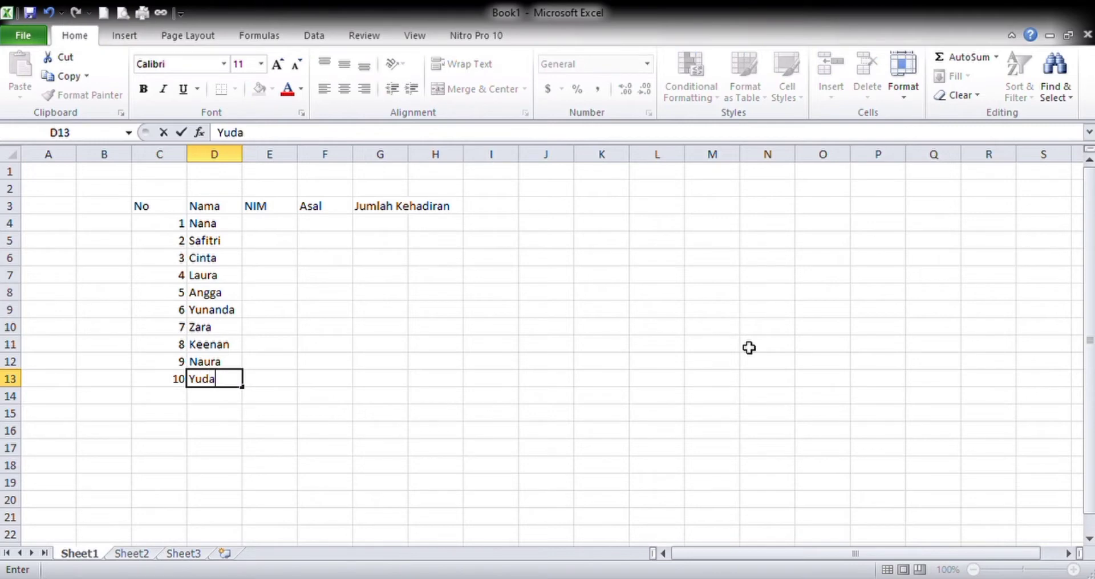
{"action": "key", "text": "Tab"}
- Enter the first student's ID number in cell E4 under the NIM heading
{"action": "key", "text": "Up"}
{"action": "key", "text": "Up"}
{"action": "key", "text": "Up"}
{"action": "key", "text": "Up"}
{"action": "key", "text": "Up"}
{"action": "key", "text": "Up"}
{"action": "key", "text": "Up"}
{"action": "key", "text": "Up"}
{"action": "key", "text": "Up"}
{"action": "key", "text": "Up"}
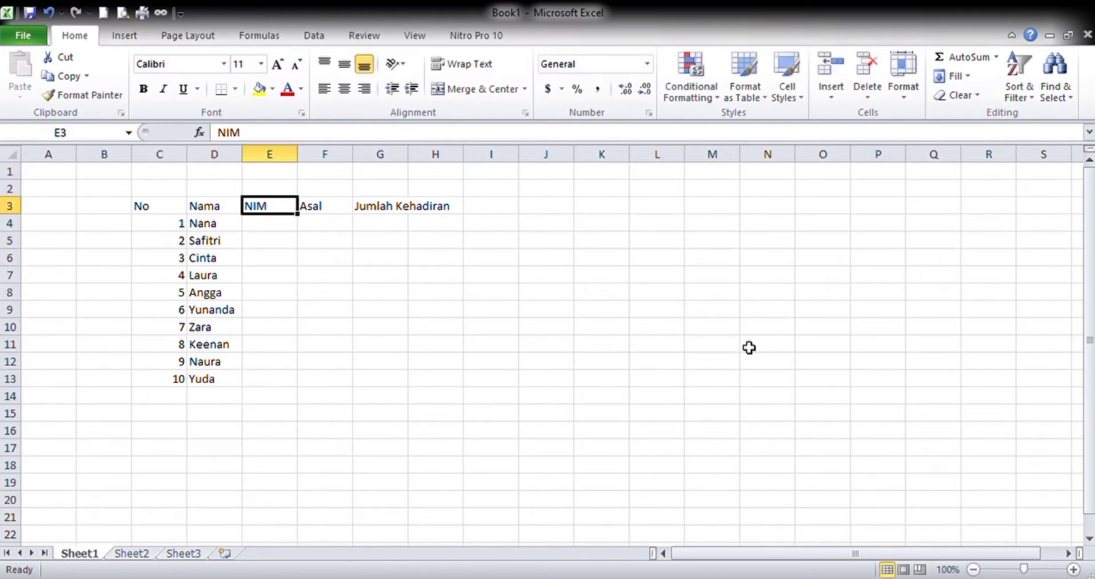
{"action": "key", "text": "Down"}
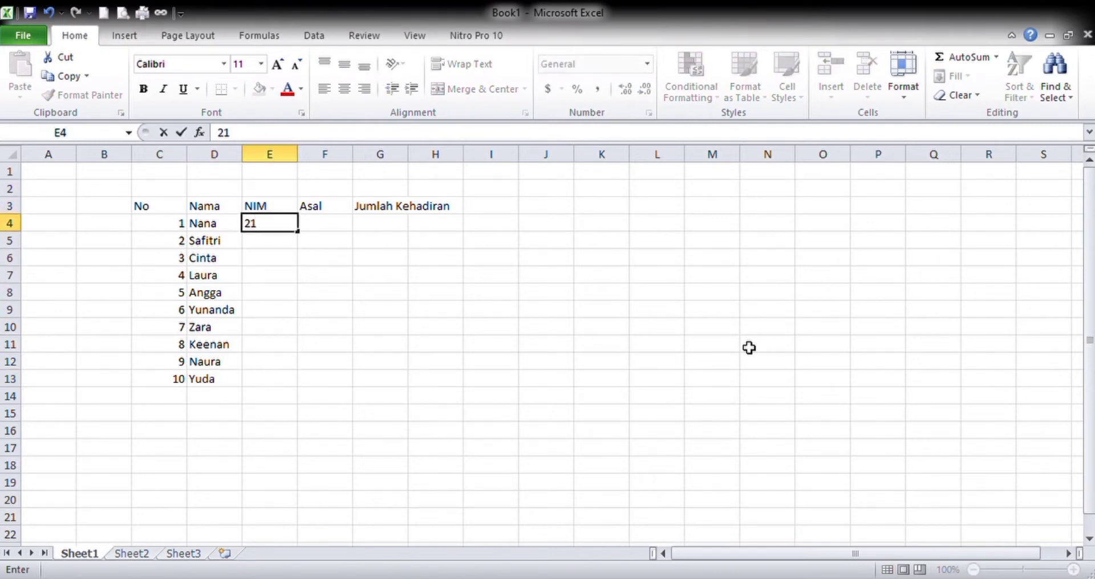
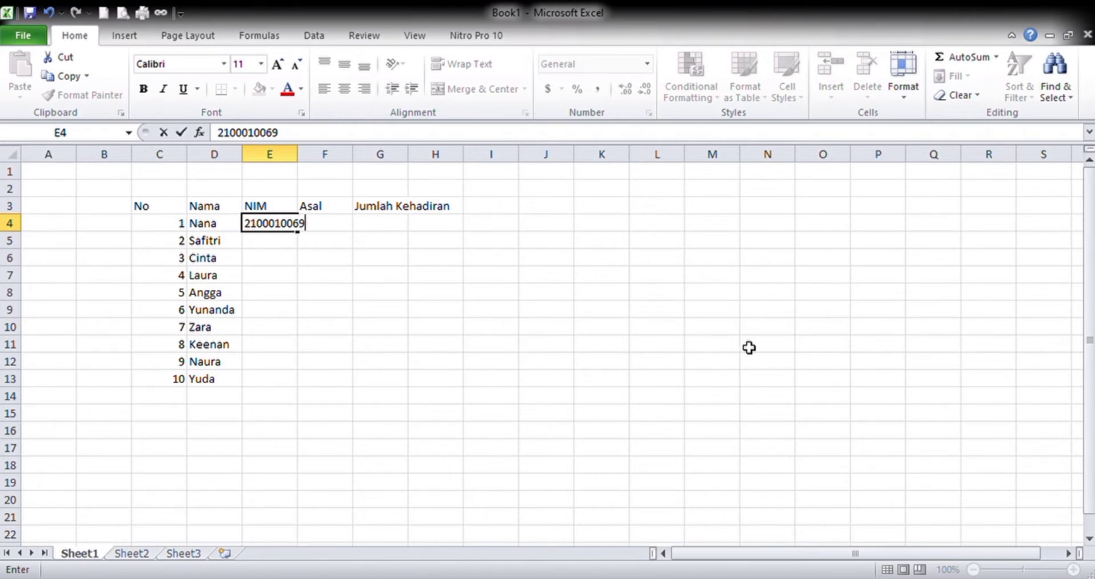
{"action": "key", "text": "Return"}
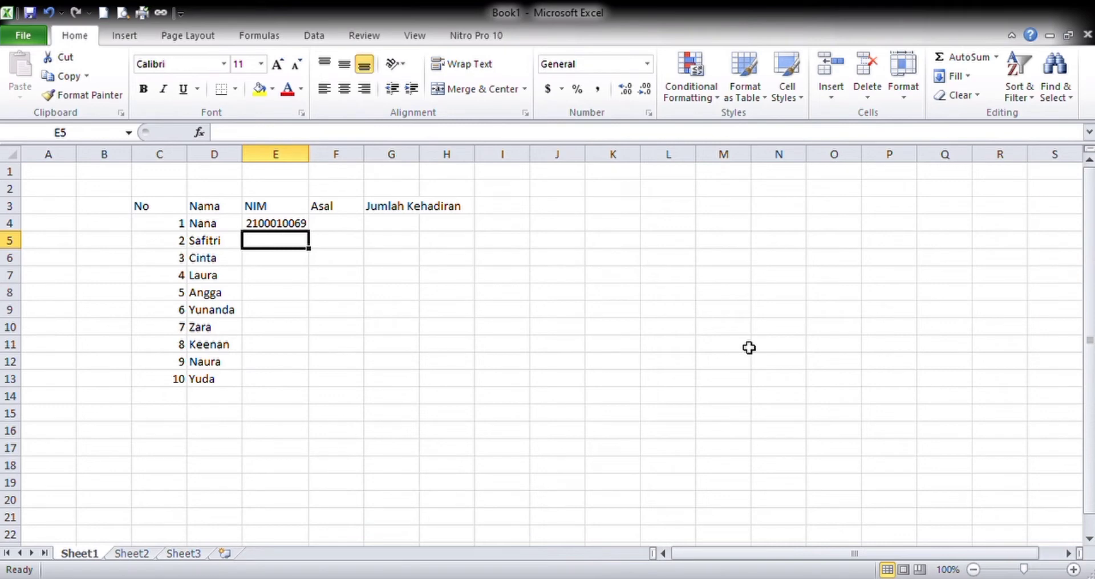
- Enter the next consecutive student ID number in E5 and extend the series from E4:E5 down to E13
{"action": "type", "text": "2100"}
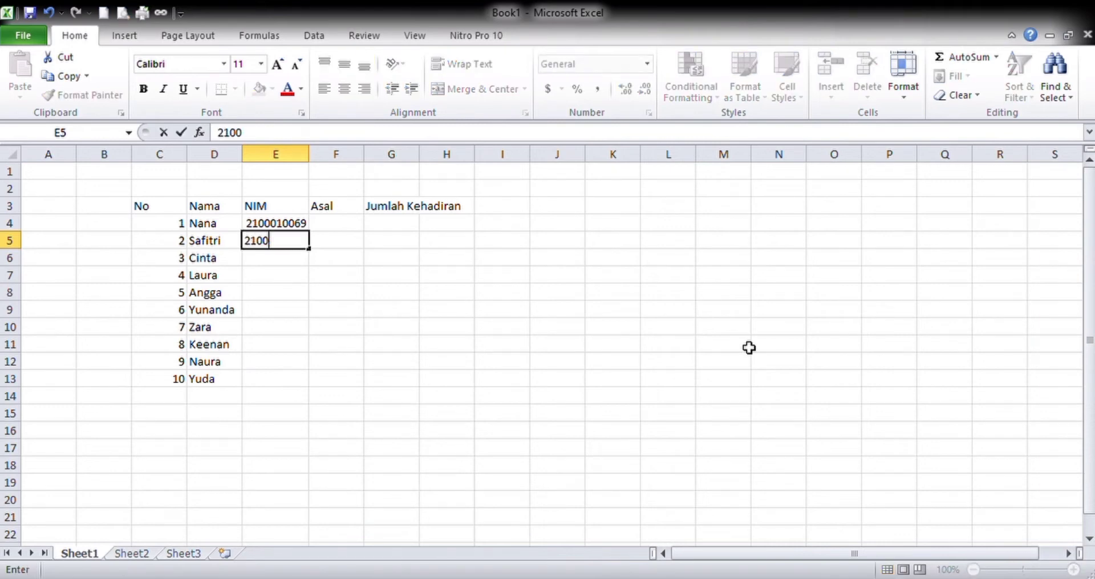
{"action": "type", "text": "010070"}
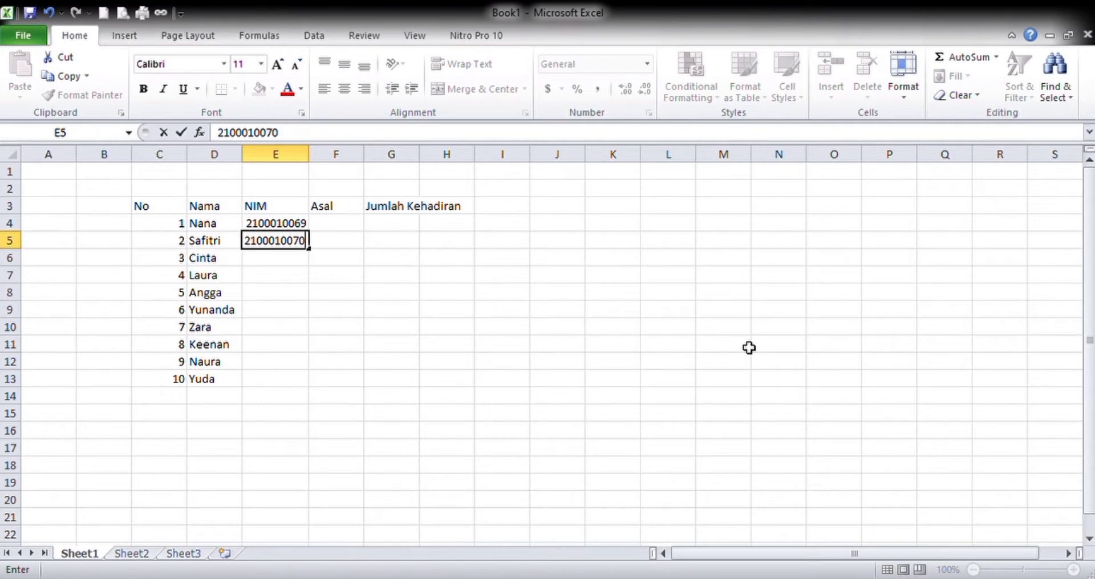
{"action": "key", "text": "Return"}
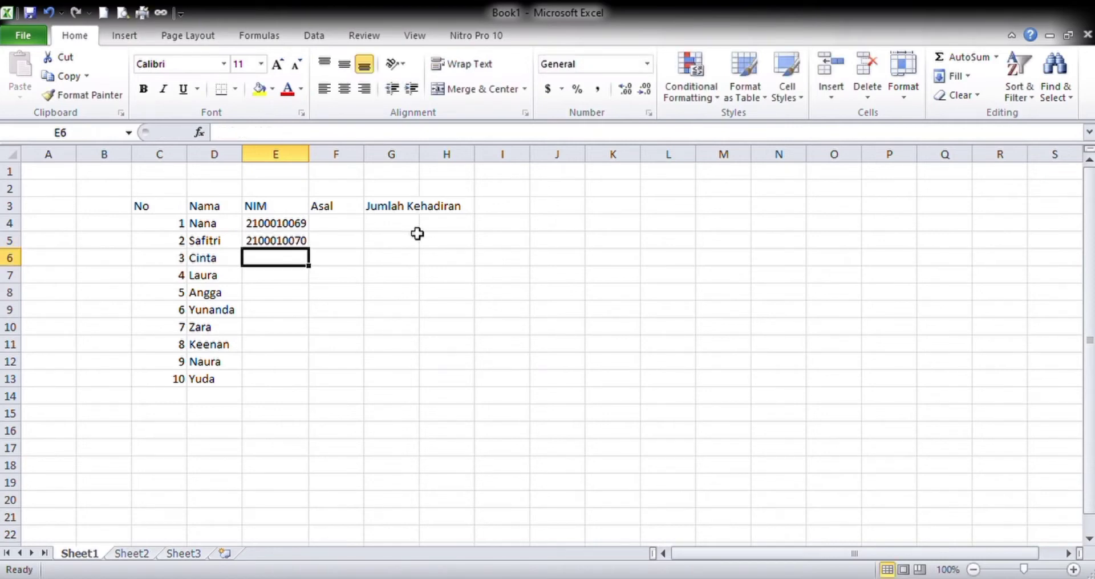
{"action": "left_click_drag", "start_coordinate": [289, 227], "coordinate": [304, 381]}
- Enter Kalimantan in F4 and Jawa Timur in F5 under the Asal heading
{"action": "left_click", "coordinate": [353, 226]}
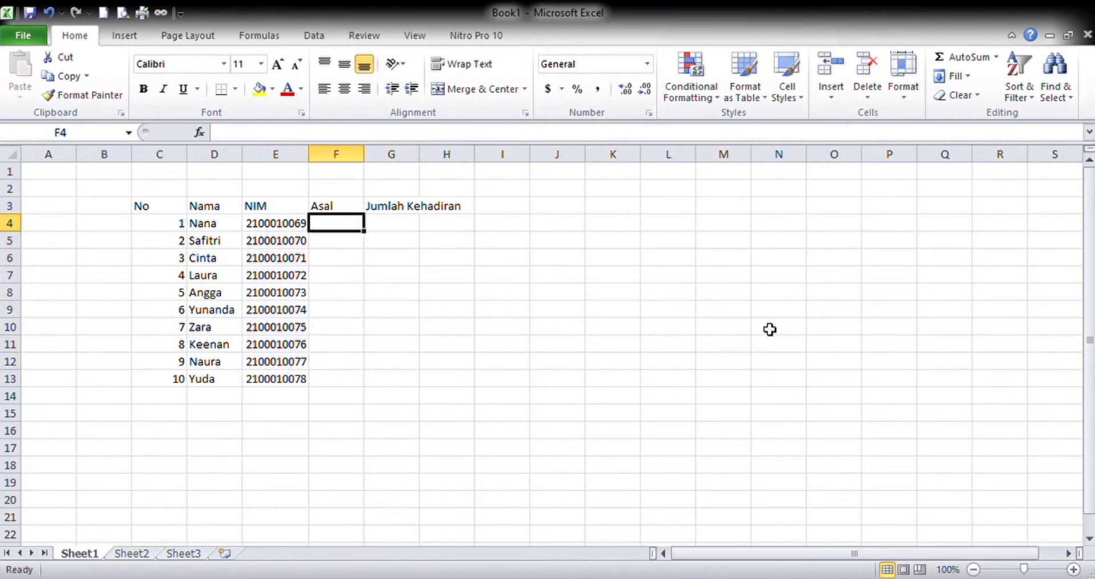
{"action": "type", "text": "Kal"}
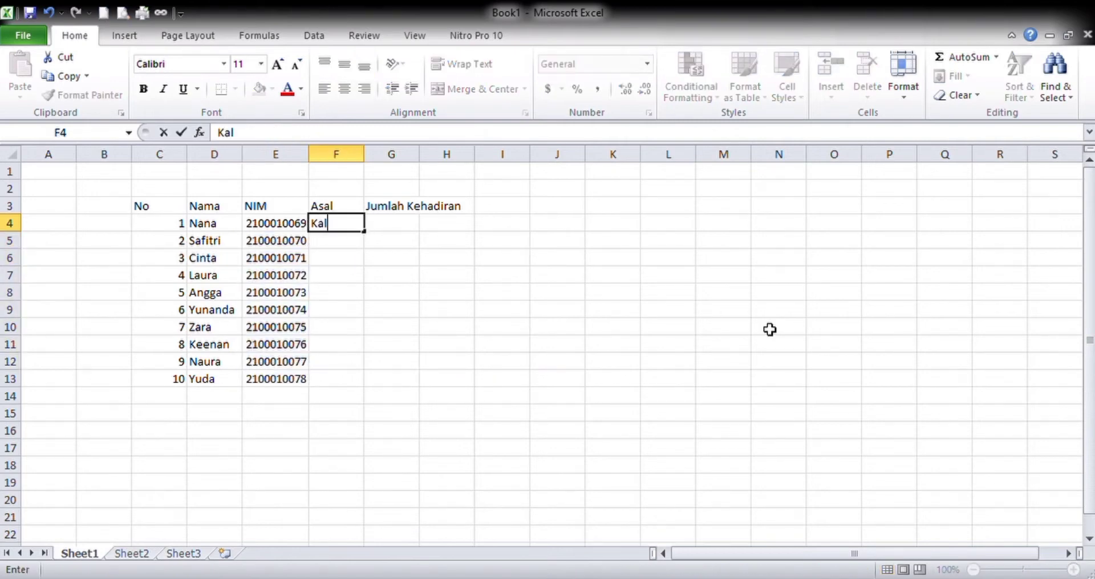
{"action": "type", "text": "imantan"}
{"action": "key", "text": "Return"}
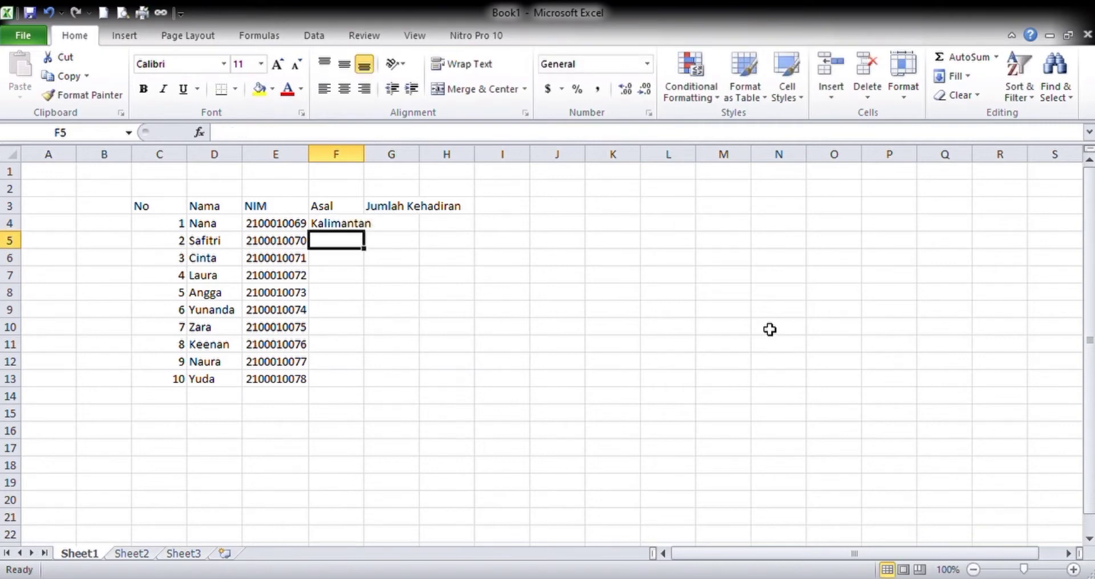
{"action": "type", "text": "Jaw"}
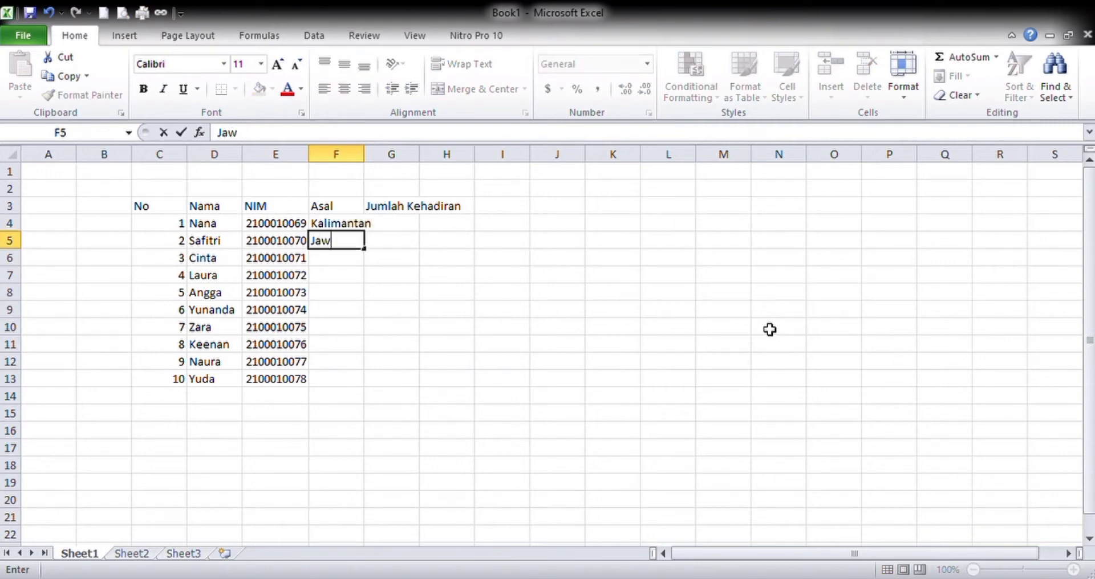
{"action": "type", "text": "a Timur"}
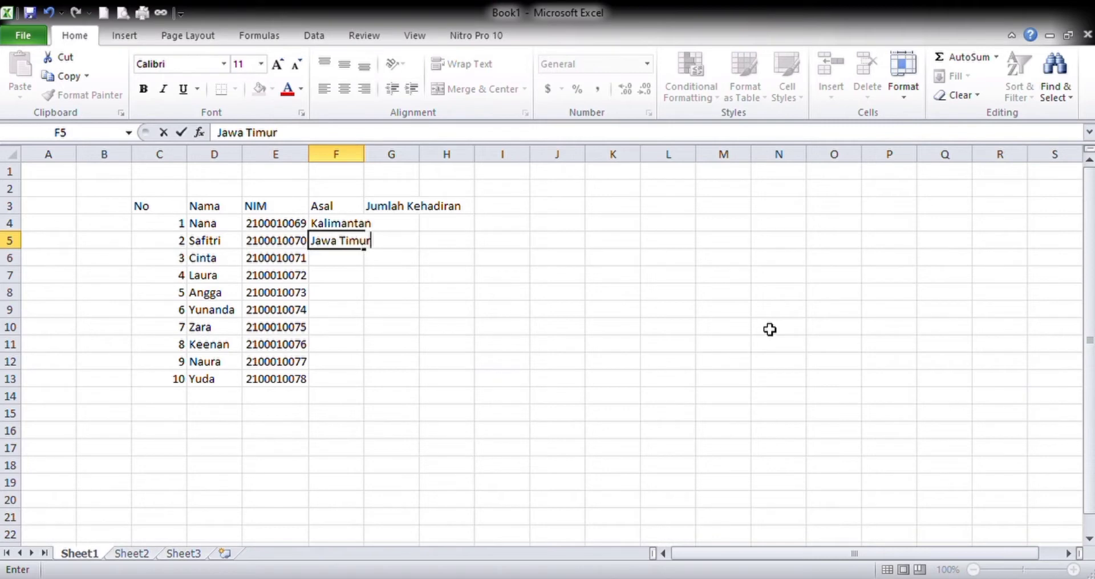
{"action": "key", "text": "Return"}
- Fill Asal cells F6 to F9 with Jawa Tengah, Kalimantan, Riau and Riau
{"action": "type", "text": "Jawa "}
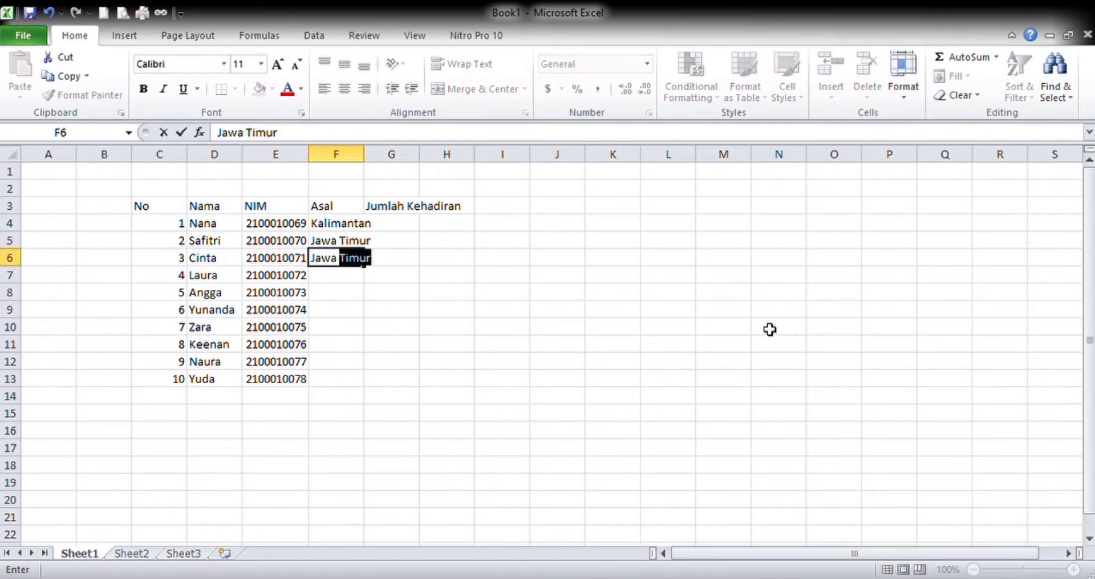
{"action": "type", "text": "Tengah"}
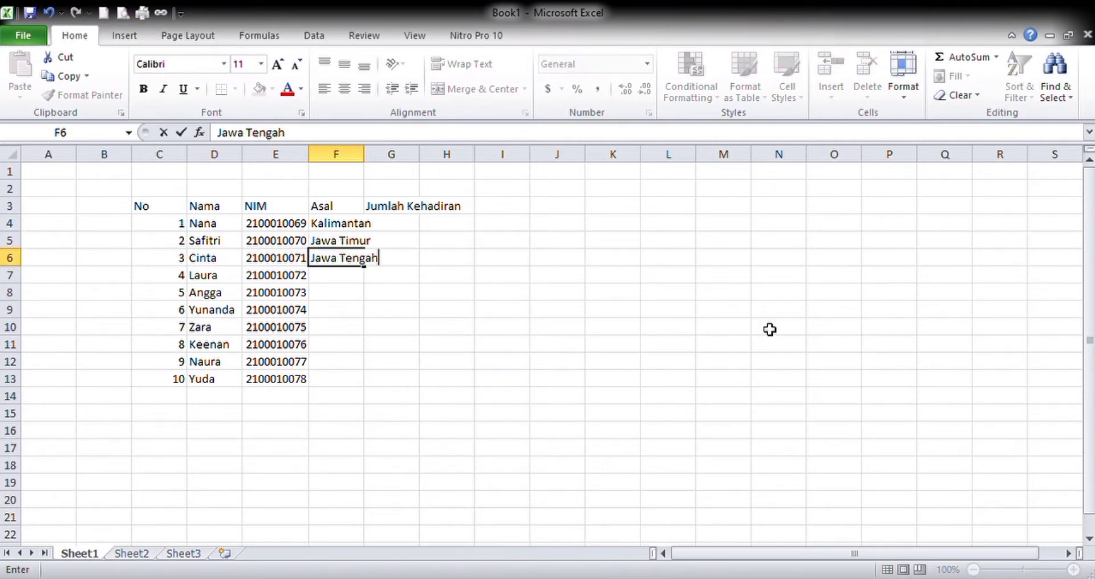
{"action": "key", "text": "Return"}
{"action": "type", "text": "Kali"}
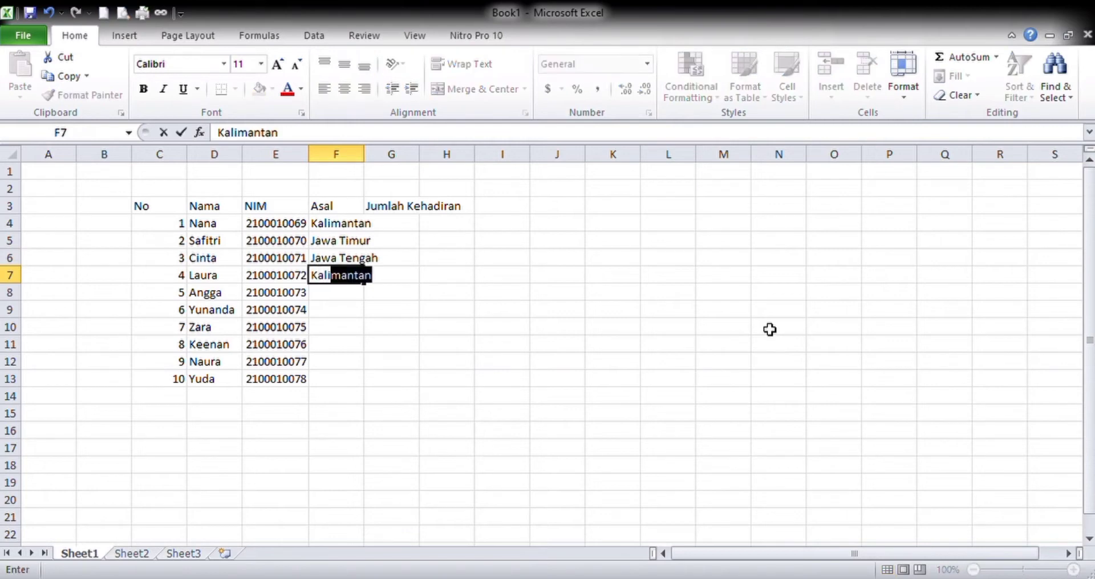
{"action": "key", "text": "Return"}
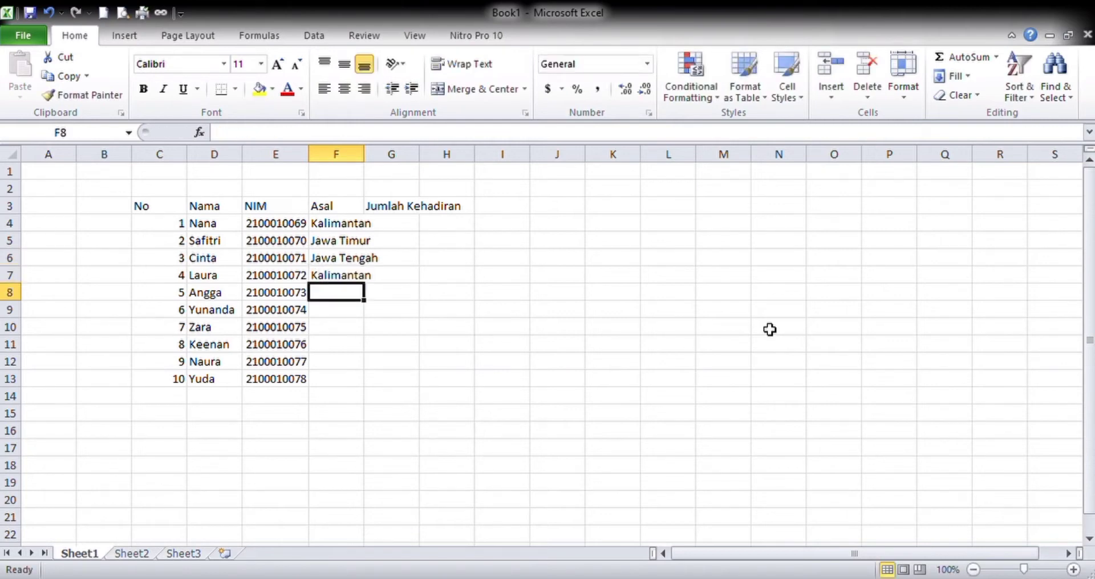
{"action": "type", "text": "Riau"}
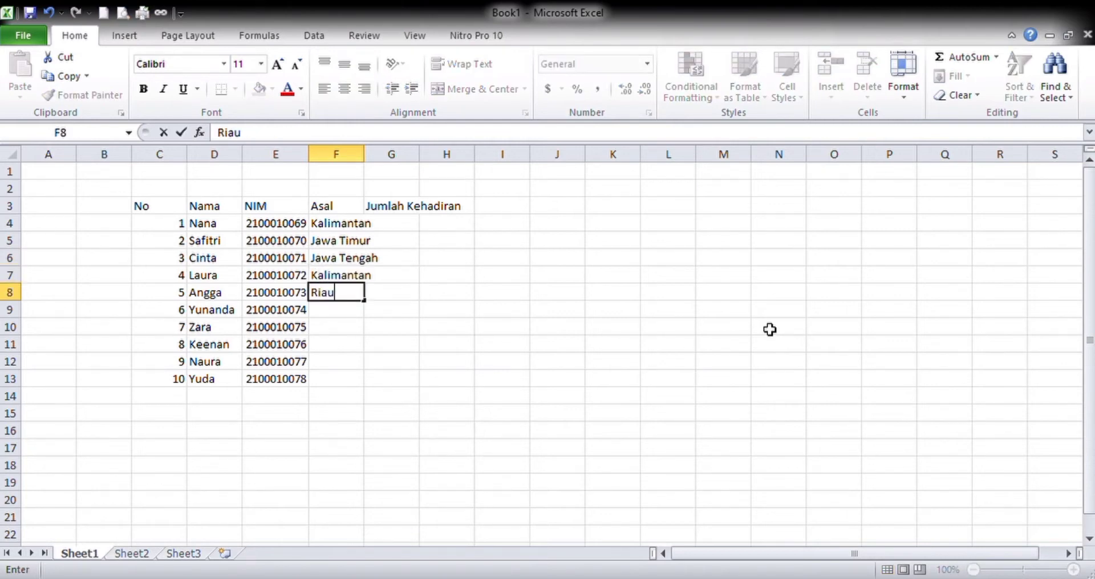
{"action": "key", "text": "Return"}
{"action": "type", "text": "Riau"}
{"action": "key", "text": "Return"}
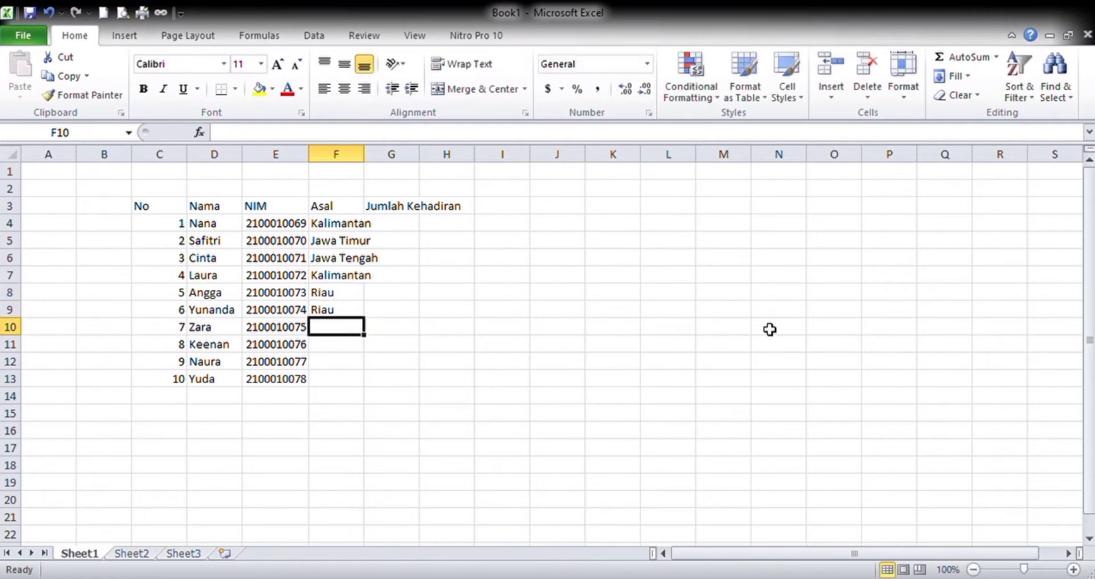
- Fill Asal cells F10 to F13 with Jawa Tengah, Jawa Barat, Kalimantan and Bali
{"action": "type", "text": "Jaw"}
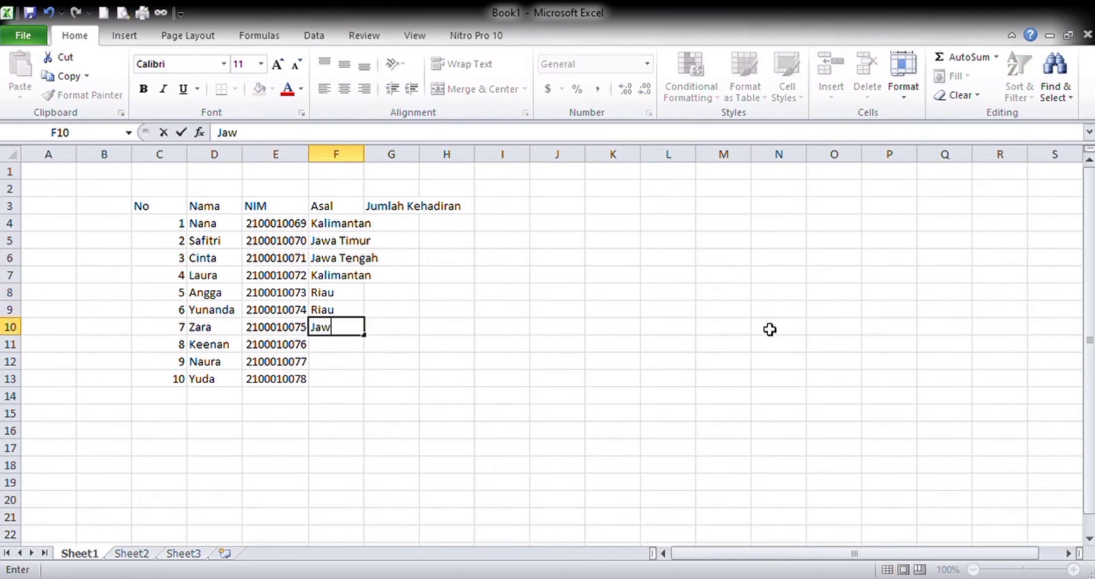
{"action": "type", "text": "a Tenga"}
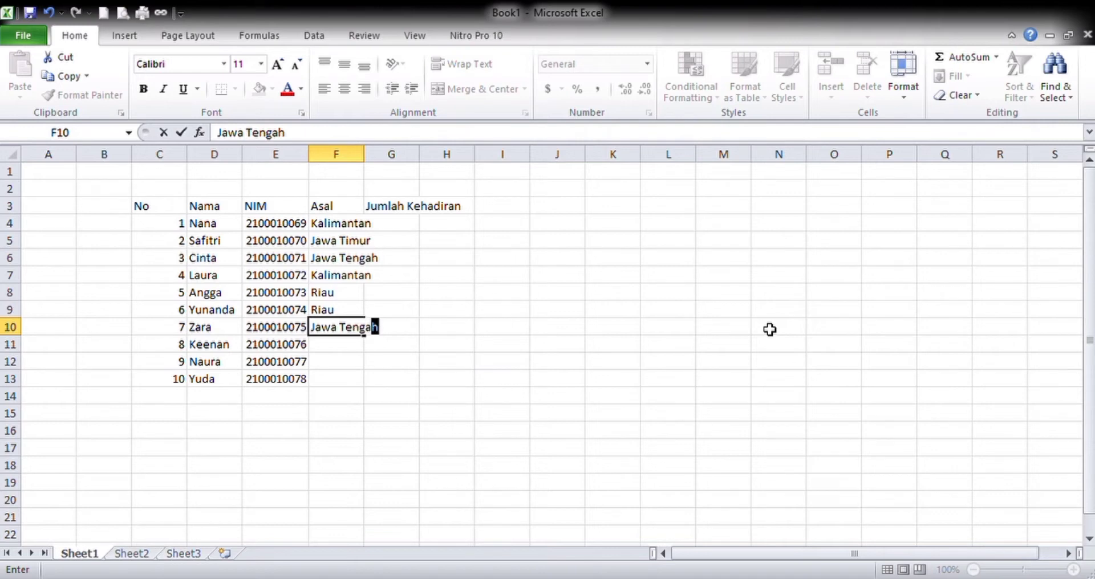
{"action": "key", "text": "Return"}
{"action": "type", "text": "Jawa"}
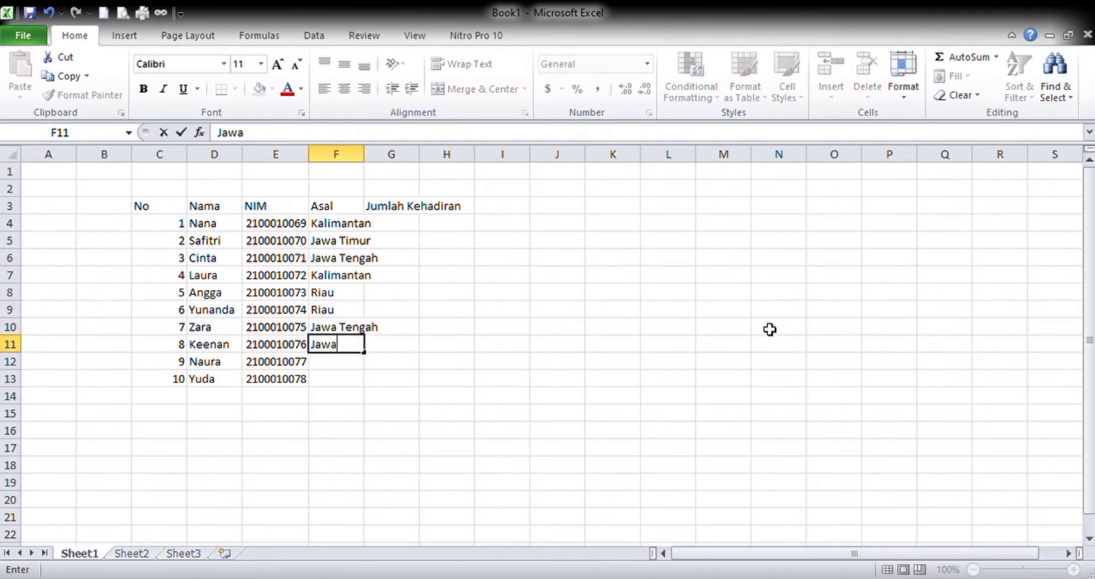
{"action": "type", "text": " Barat"}
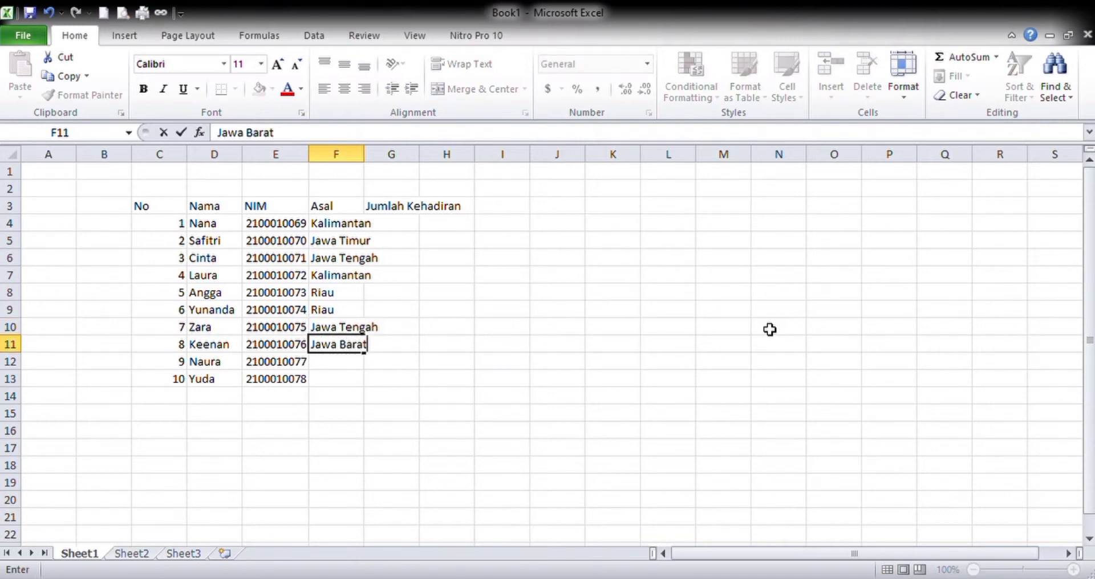
{"action": "key", "text": "Return"}
{"action": "type", "text": "Kal"}
{"action": "key", "text": "Return"}
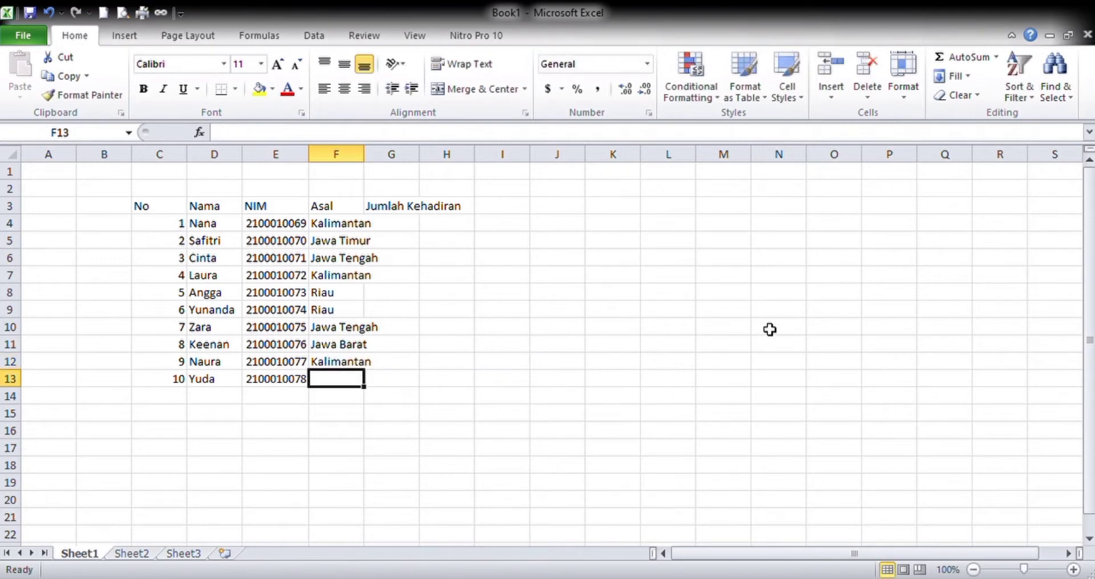
{"action": "type", "text": "Bali"}
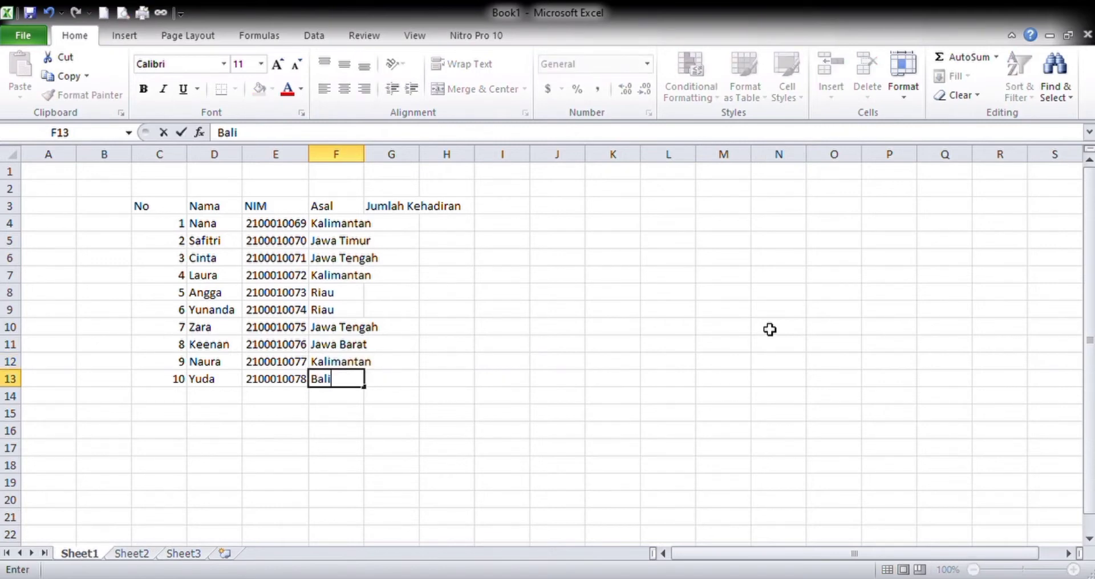
{"action": "key", "text": "Tab"}
- Enter 5 as the first attendance count in cell G4 under the Jumlah Kehadiran heading
{"action": "key", "text": "Up"}
{"action": "key", "text": "Up"}
{"action": "key", "text": "Up"}
{"action": "key", "text": "Up"}
{"action": "key", "text": "Up"}
{"action": "key", "text": "Up"}
{"action": "key", "text": "Up"}
{"action": "key", "text": "Up"}
{"action": "key", "text": "Up"}
{"action": "key", "text": "Up"}
{"action": "key", "text": "Up"}
{"action": "key", "text": "Down"}
{"action": "key", "text": "Down"}
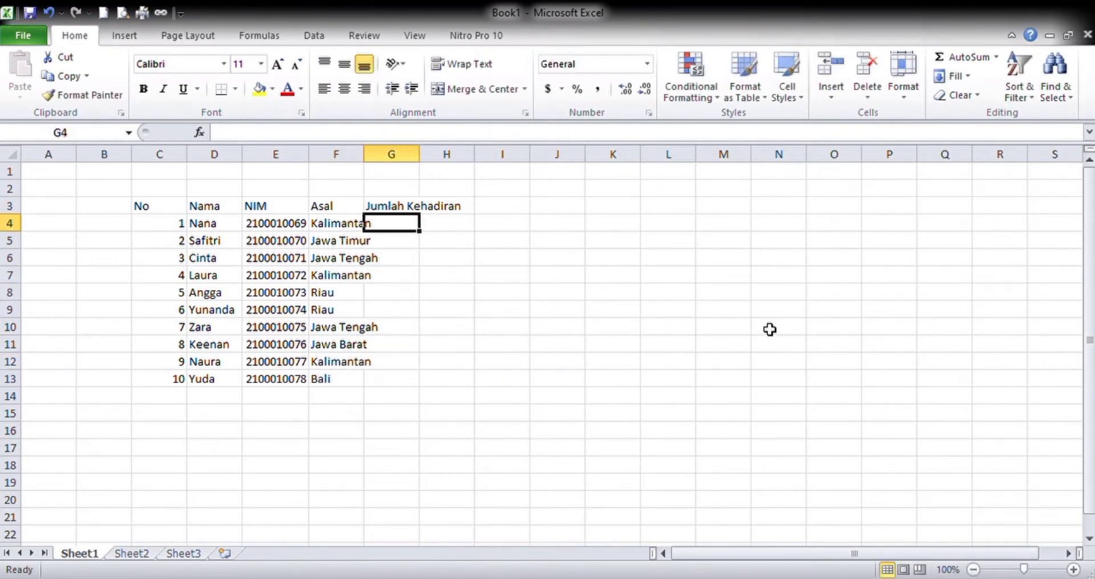
{"action": "key", "text": "Down"}
{"action": "key", "text": "Up"}
{"action": "type", "text": "5"}
{"action": "key", "text": "Return"}
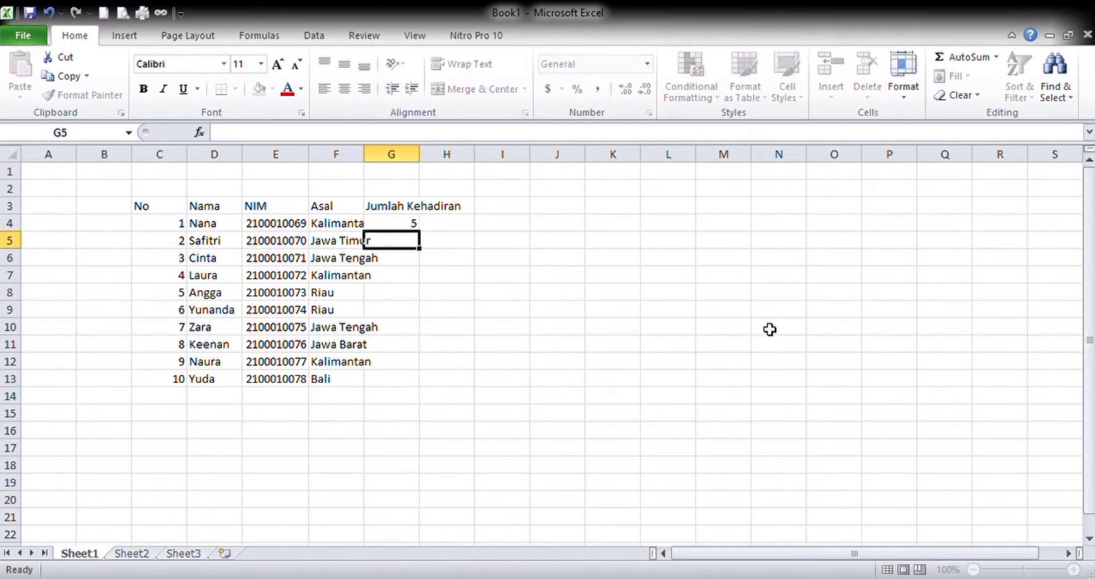
- Fill attendance cells G5 to G8 under Jumlah Kehadiran with 6, 3, 7 and 9
{"action": "type", "text": "64"}
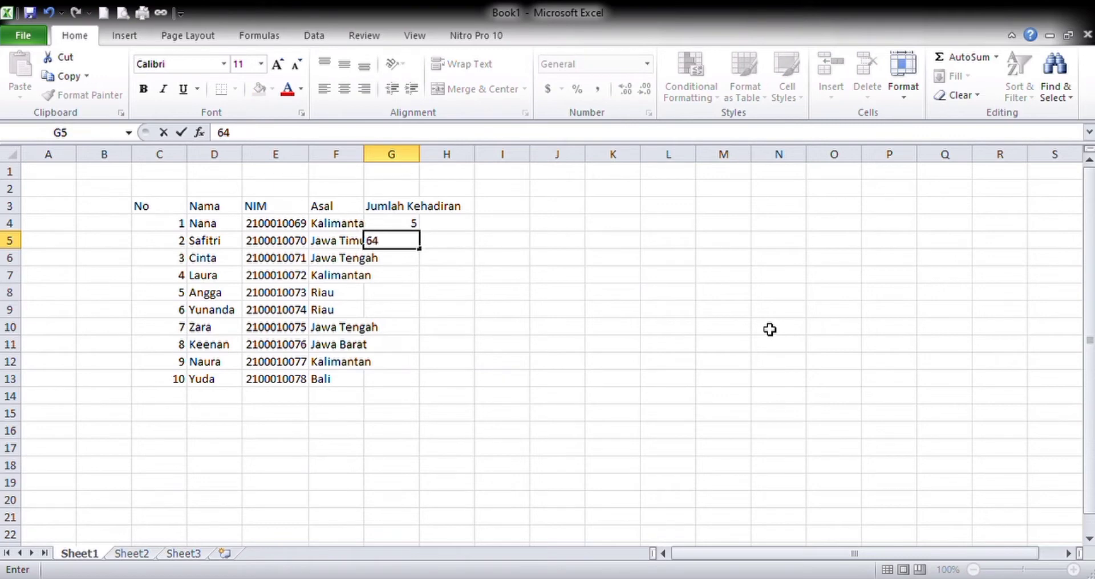
{"action": "key", "text": "BackSpace"}
{"action": "key", "text": "Return"}
{"action": "type", "text": "3"}
{"action": "key", "text": "Return"}
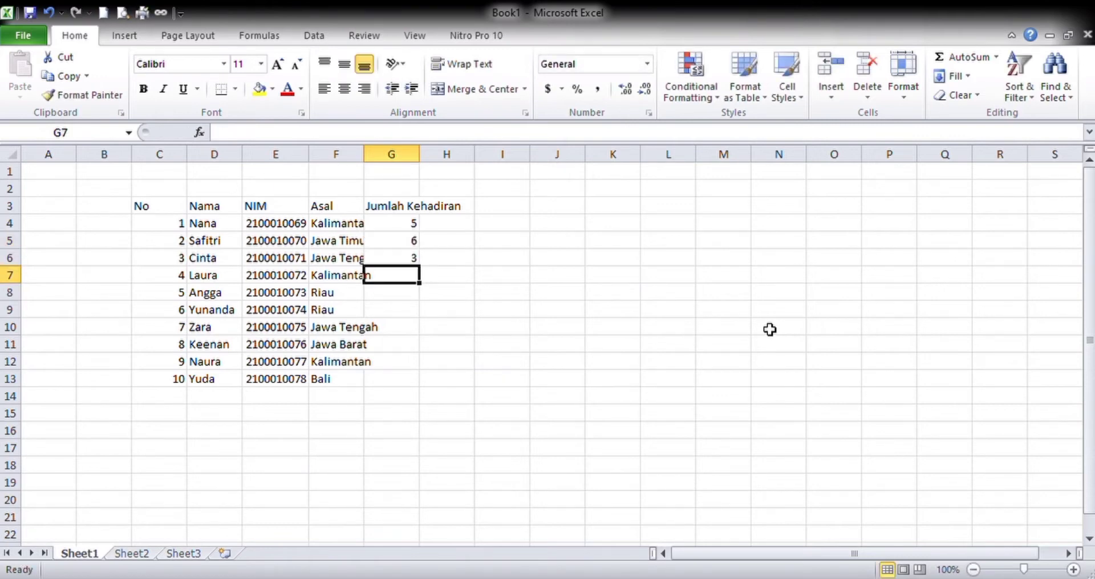
{"action": "type", "text": "7"}
{"action": "key", "text": "Return"}
{"action": "type", "text": "9"}
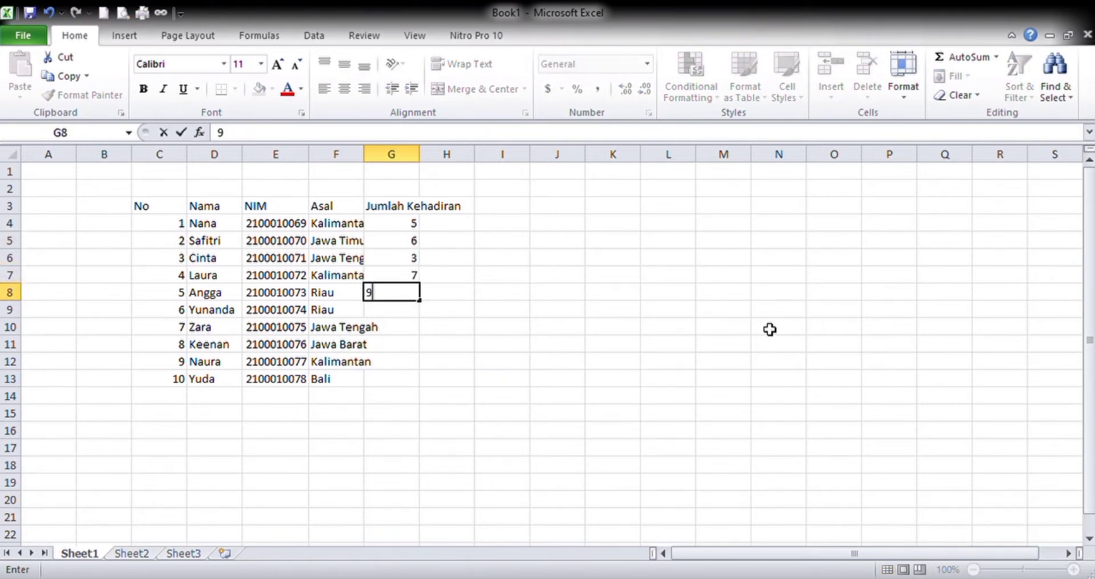
{"action": "key", "text": "Return"}
- Fill attendance cells G9 to G13 under Jumlah Kehadiran with 5, 3, 5, 7 and 8
{"action": "type", "text": "5"}
{"action": "key", "text": "Return"}
{"action": "type", "text": "3"}
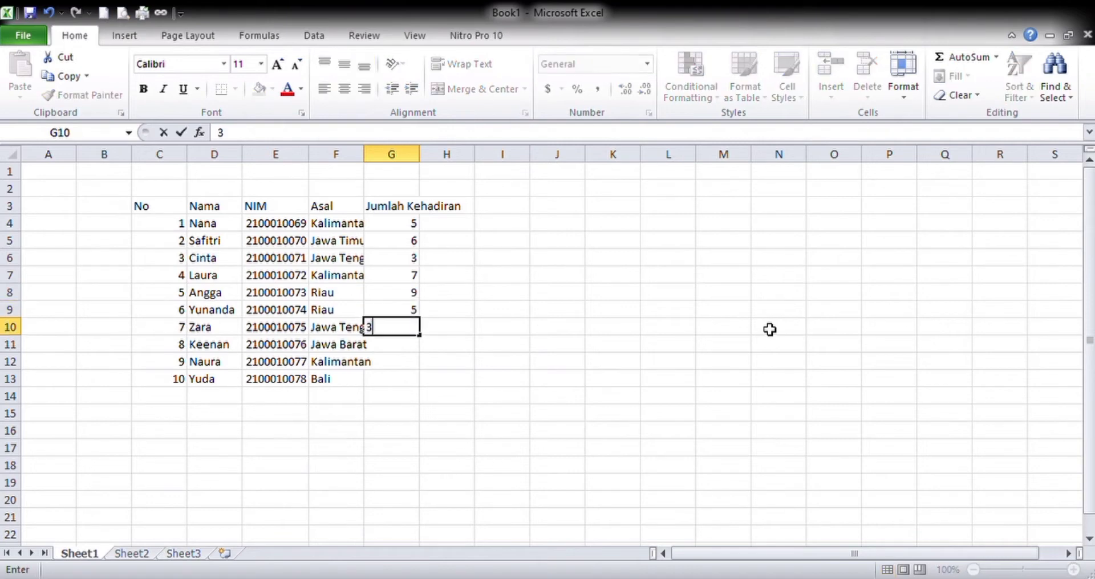
{"action": "key", "text": "Return"}
{"action": "type", "text": "5"}
{"action": "key", "text": "Return"}
{"action": "type", "text": "7"}
{"action": "key", "text": "Return"}
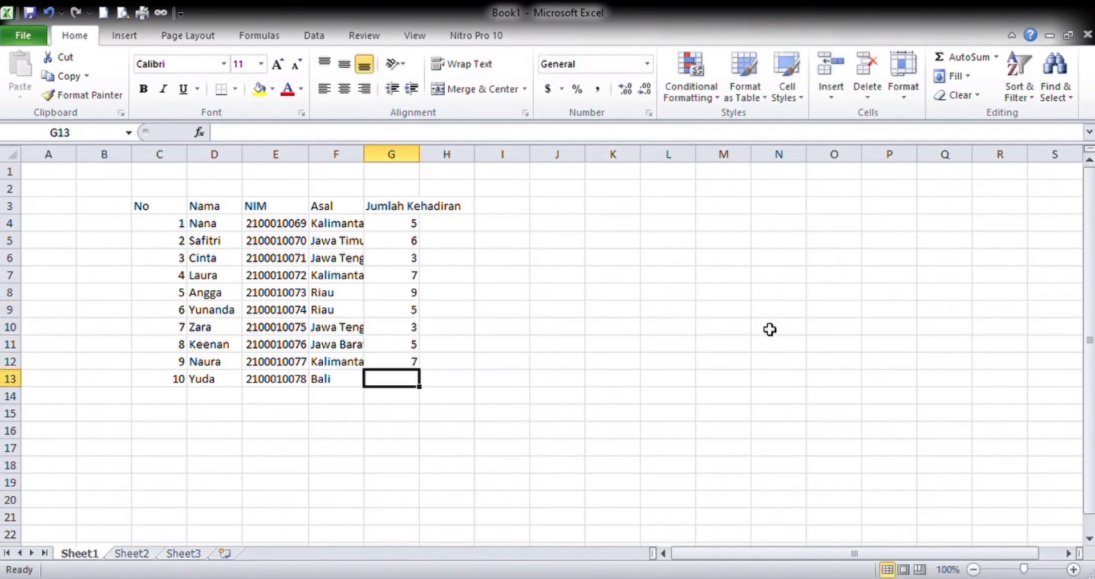
{"action": "type", "text": "8"}
{"action": "key", "text": "Return"}
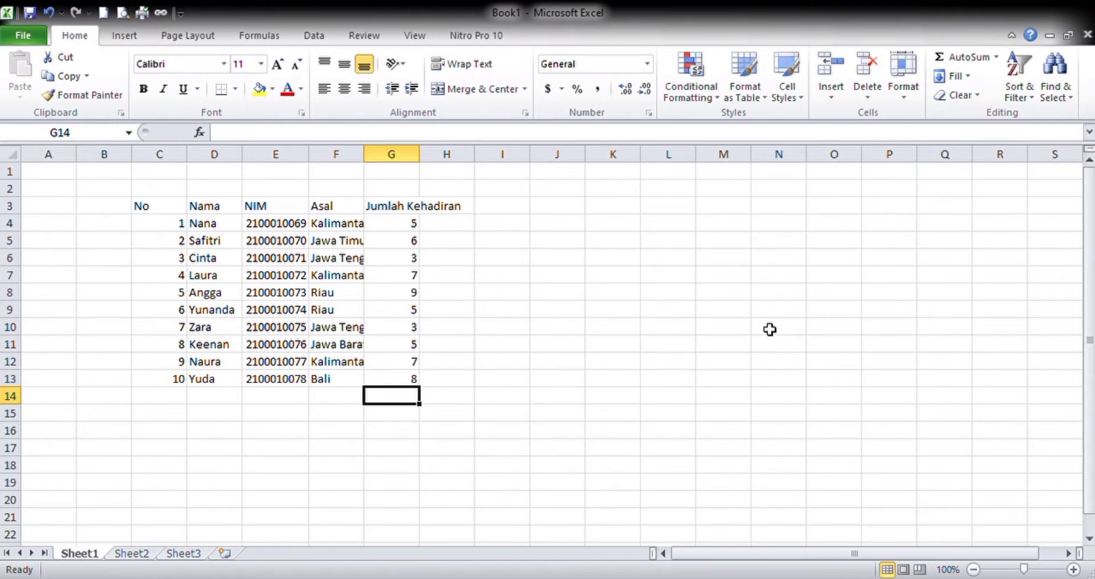
- Apply all inner borders and a thick outer box border to the table range C3:G13
{"action": "left_click", "coordinate": [218, 330]}
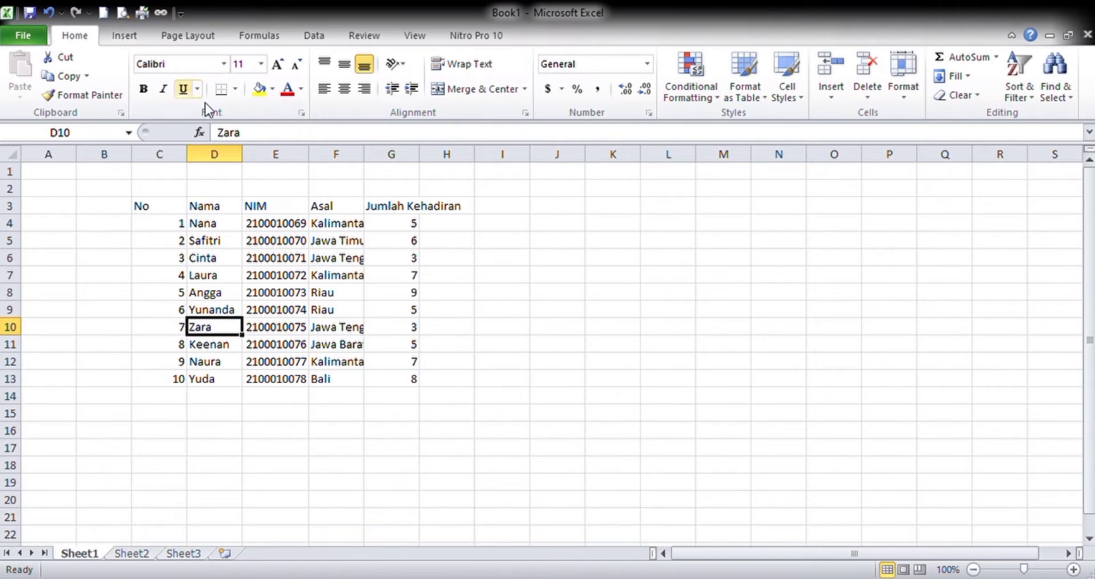
{"action": "left_click_drag", "start_coordinate": [166, 211], "coordinate": [422, 393]}
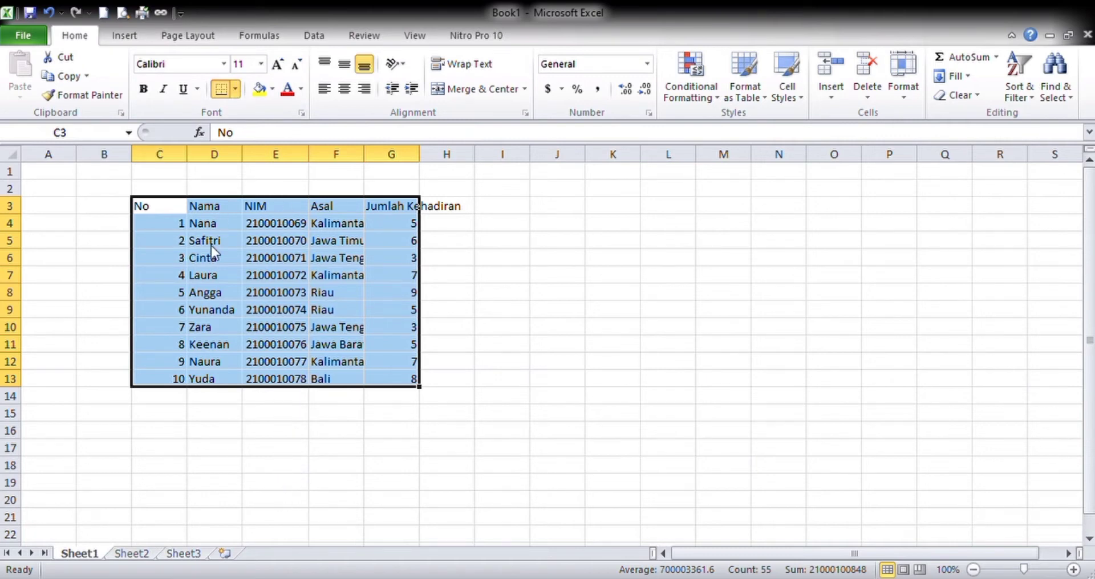
{"action": "left_click", "coordinate": [264, 225]}
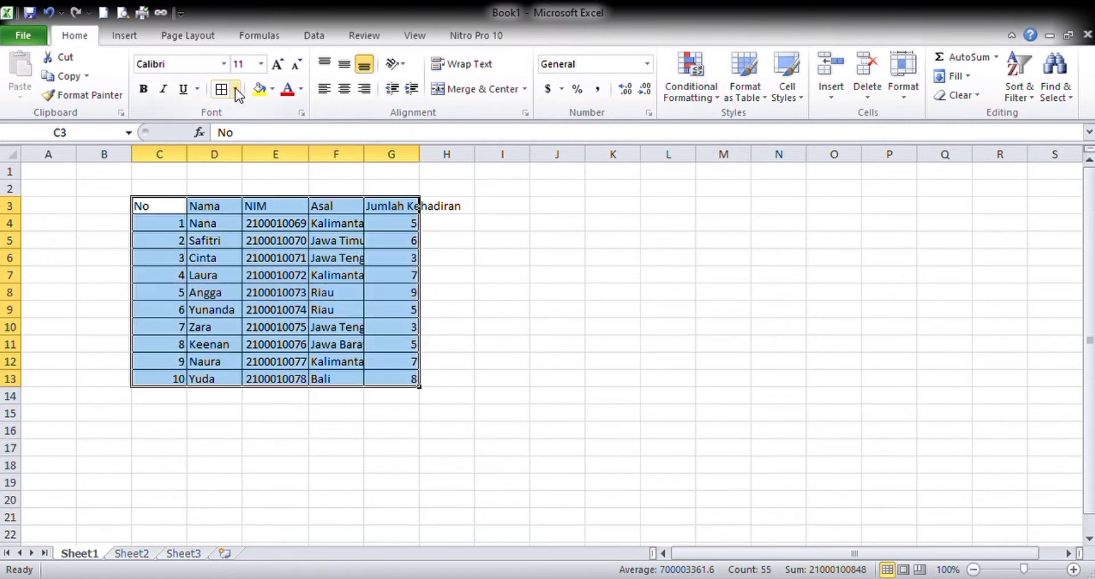
{"action": "left_click", "coordinate": [295, 330]}
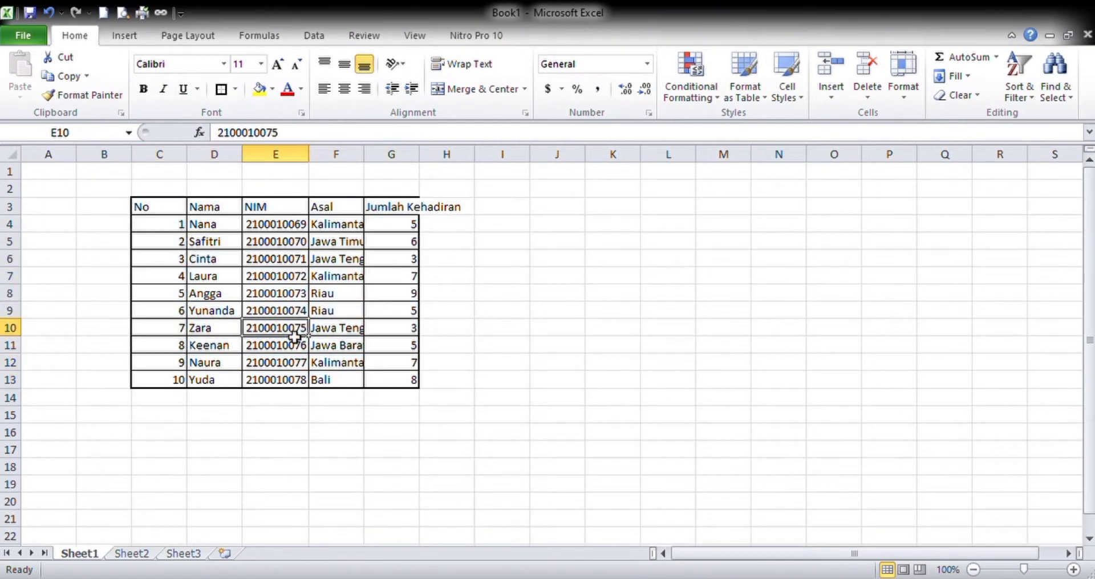
- Format header cells C3:G3 with yellow fill and bold text, centred horizontally and vertically
{"action": "left_click", "coordinate": [168, 214]}
{"action": "left_click_drag", "start_coordinate": [168, 214], "coordinate": [385, 207]}
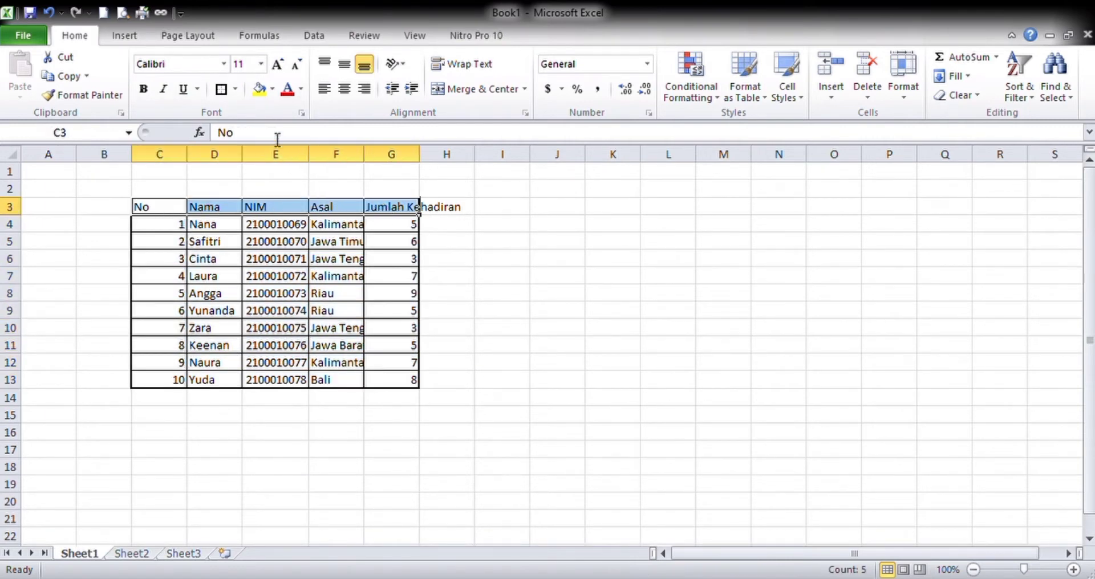
{"action": "left_click", "coordinate": [260, 89]}
{"action": "left_click", "coordinate": [144, 90]}
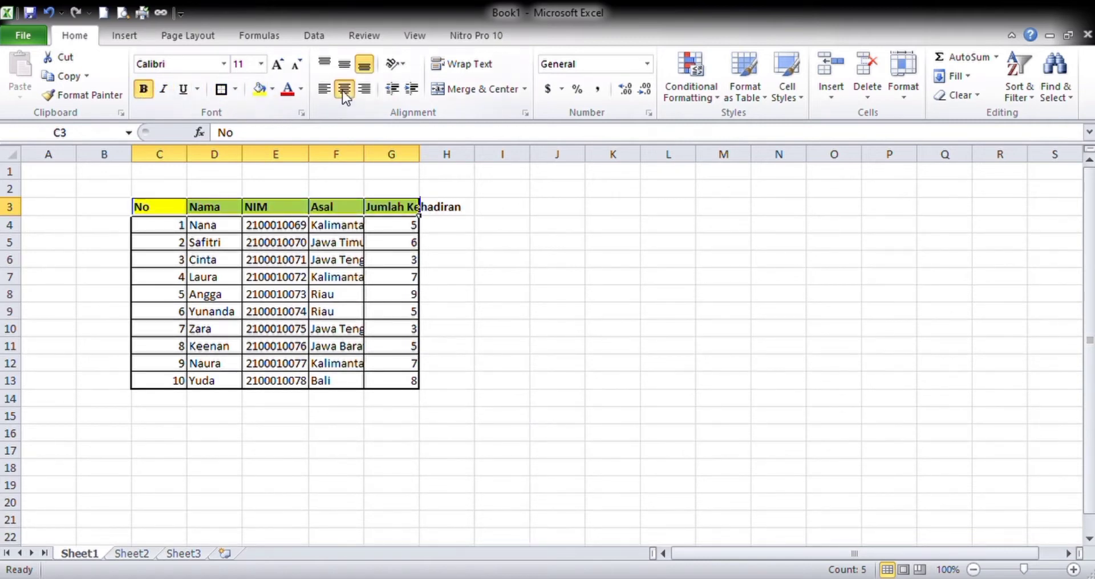
{"action": "left_click", "coordinate": [344, 89]}
{"action": "left_click", "coordinate": [344, 64]}
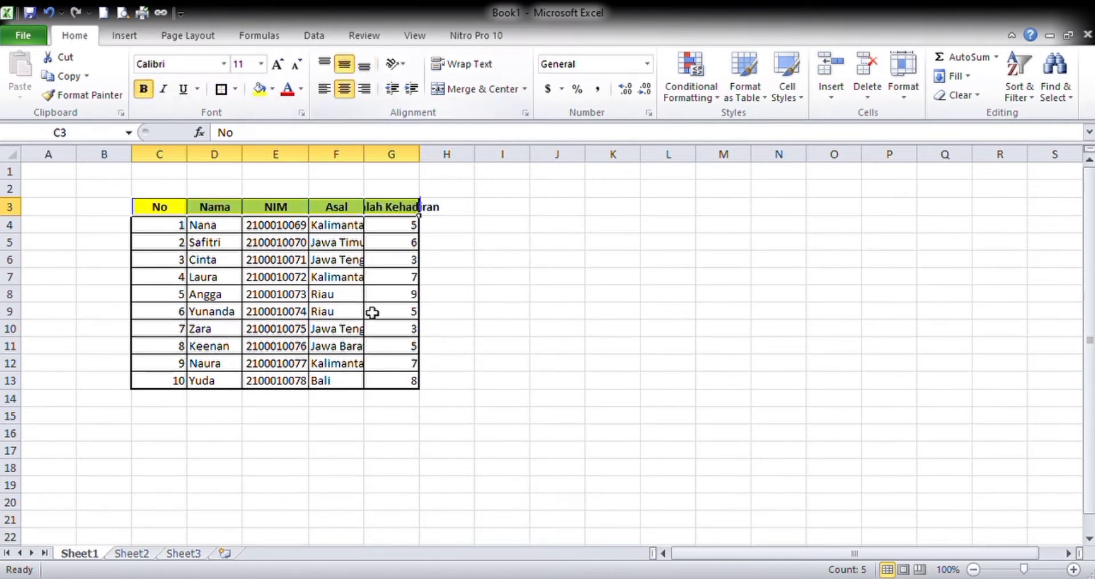
- Autofit the width of all columns in the sheet to their contents
{"action": "left_click", "coordinate": [10, 155]}
{"action": "double_click", "coordinate": [135, 156]}
{"action": "left_click", "coordinate": [295, 292]}
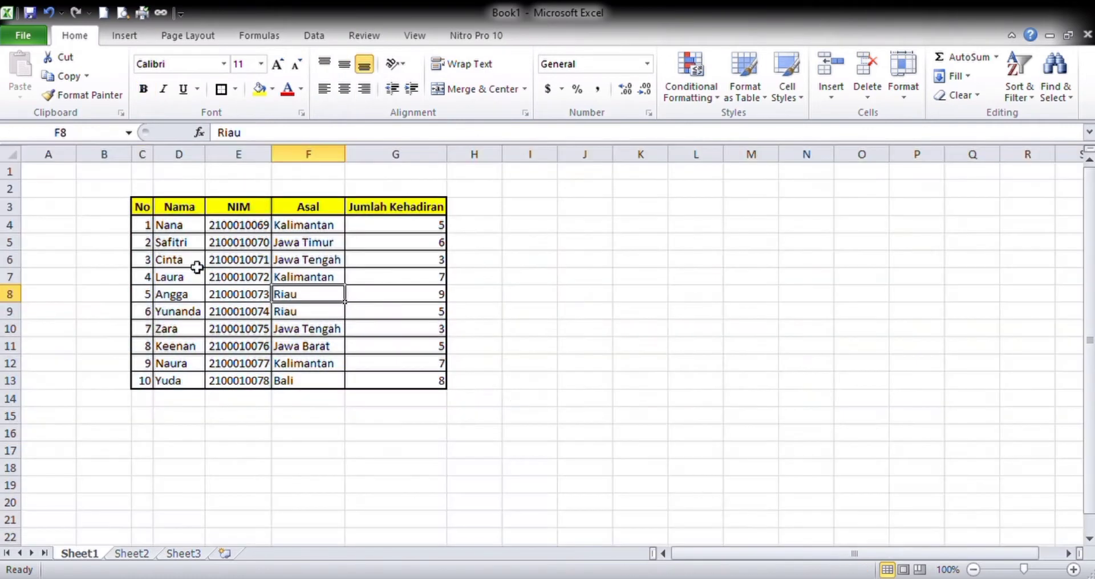
- Left-align and middle-align the data rows in C4:G13
{"action": "left_click", "coordinate": [158, 170]}
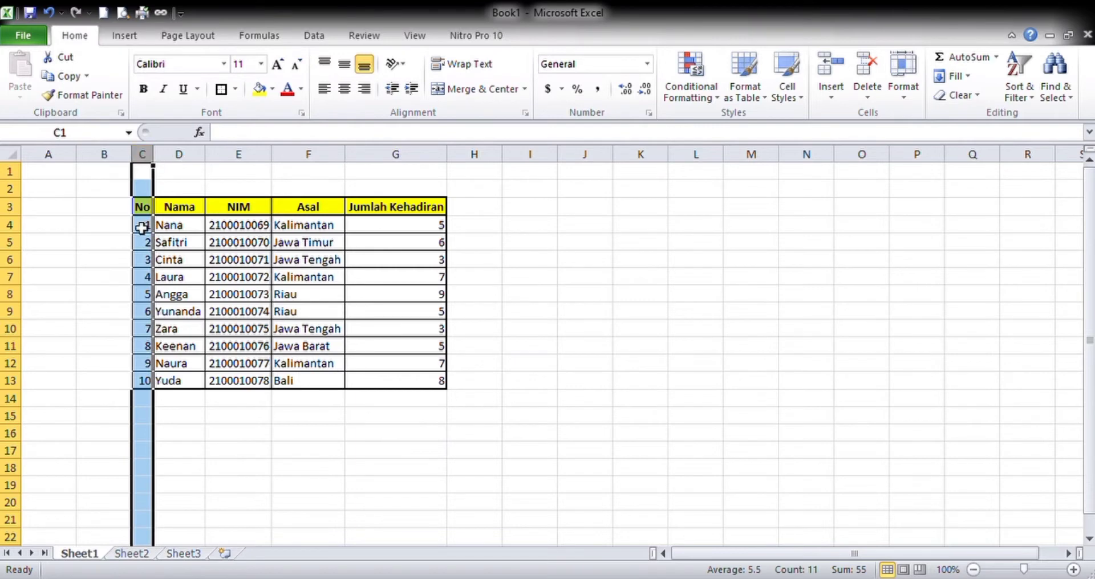
{"action": "left_click_drag", "start_coordinate": [143, 226], "coordinate": [399, 371]}
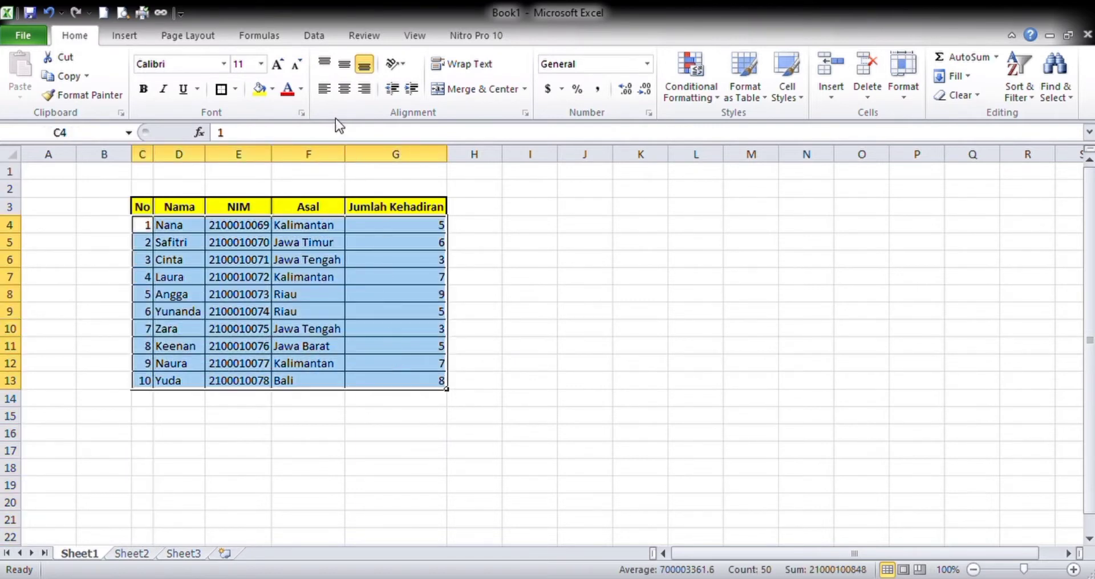
{"action": "left_click", "coordinate": [326, 89]}
{"action": "left_click", "coordinate": [344, 64]}
{"action": "left_click", "coordinate": [331, 314]}
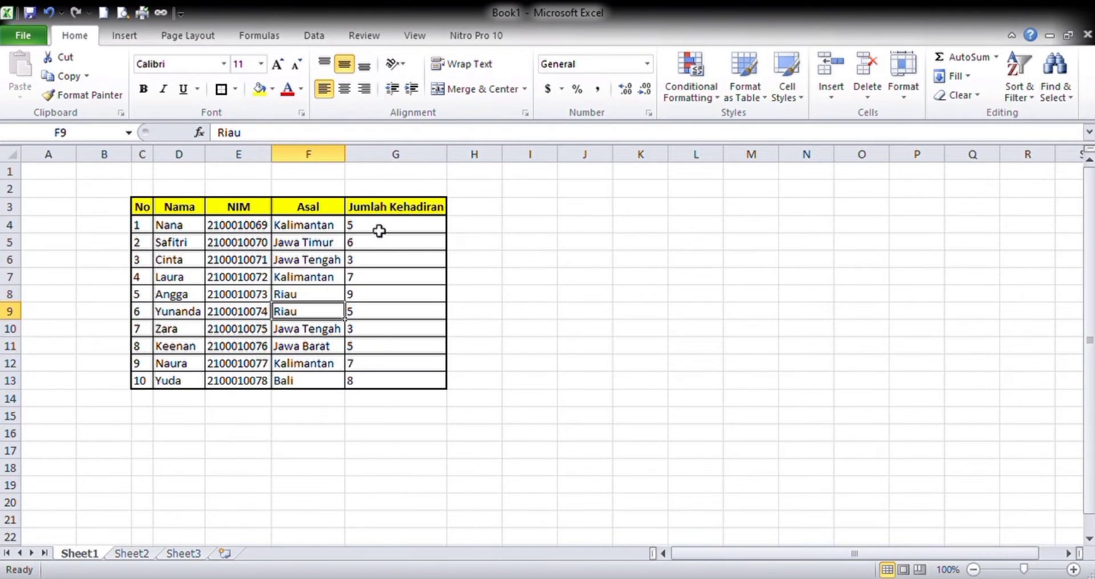
- Centre the attendance counts in G4:G13 horizontally
{"action": "left_click_drag", "start_coordinate": [393, 232], "coordinate": [389, 381]}
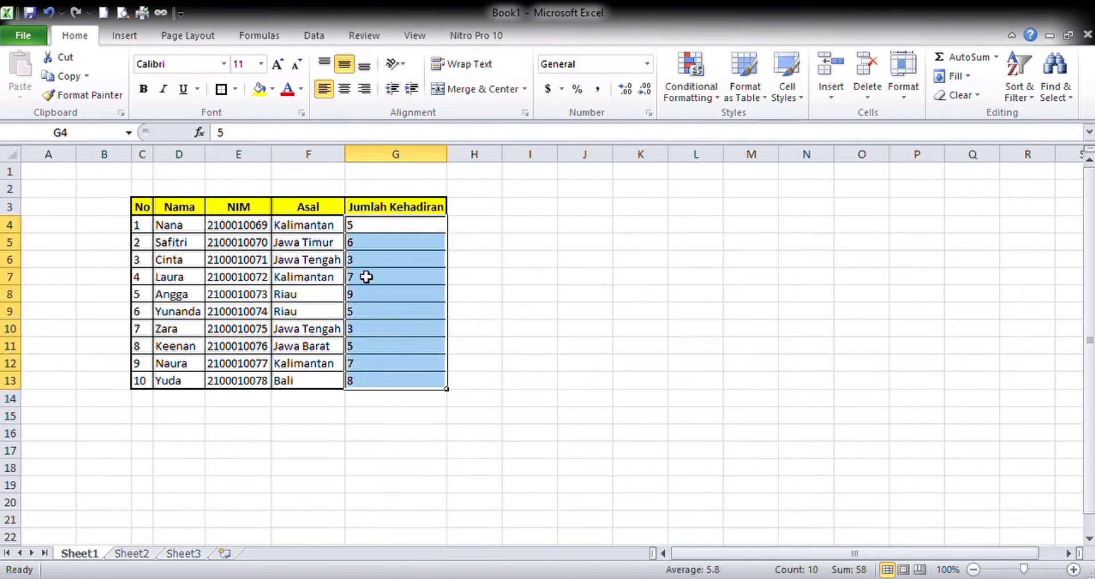
{"action": "left_click", "coordinate": [353, 89]}
{"action": "left_click", "coordinate": [305, 314]}
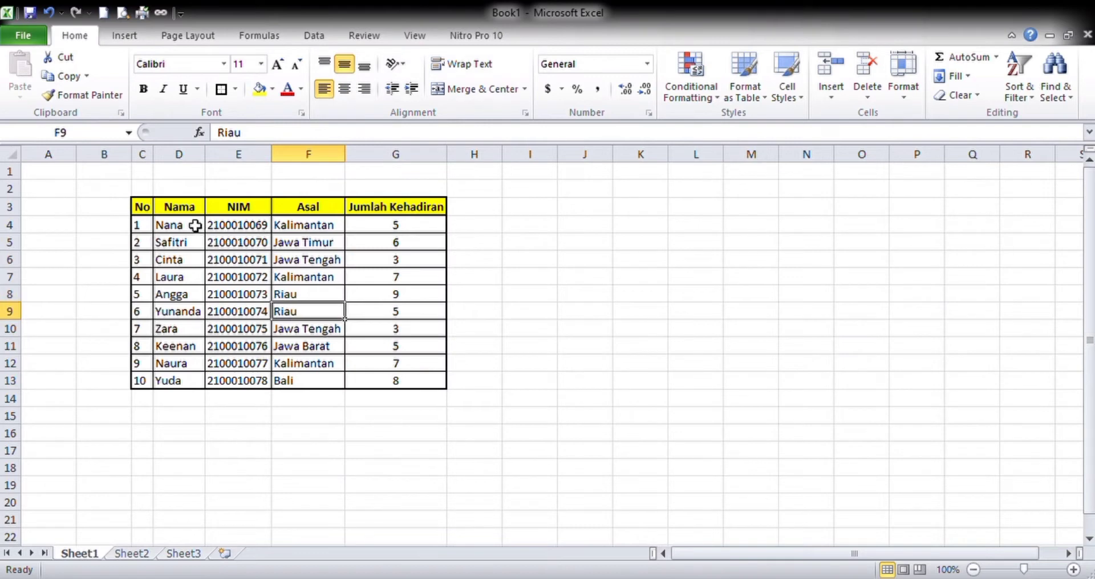
- Widen column C slightly and centre the No column horizontally
{"action": "left_click_drag", "start_coordinate": [153, 155], "coordinate": [166, 154]}
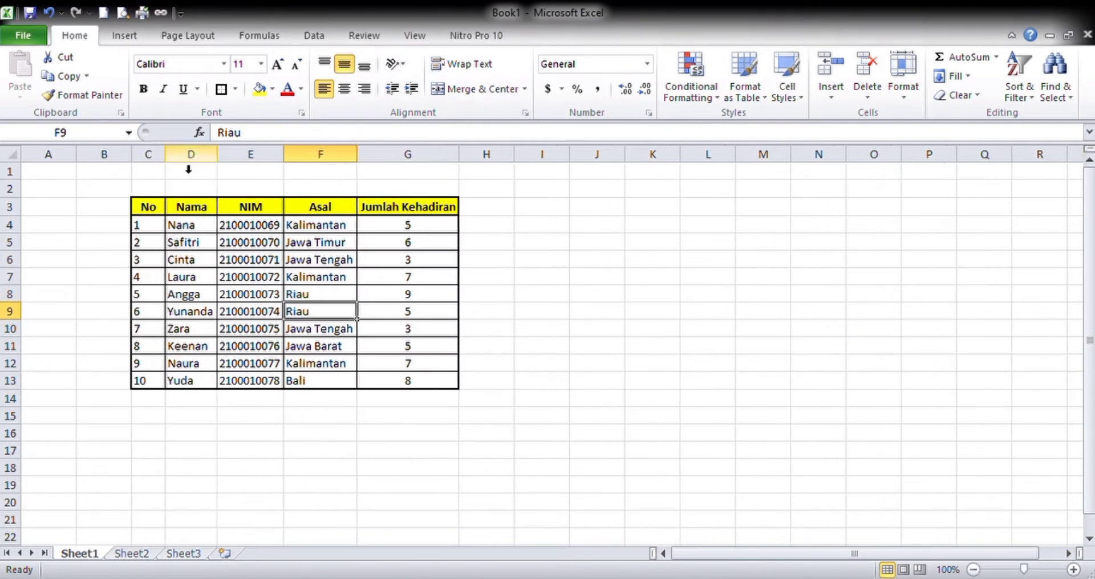
{"action": "left_click", "coordinate": [159, 160]}
{"action": "left_click", "coordinate": [345, 89]}
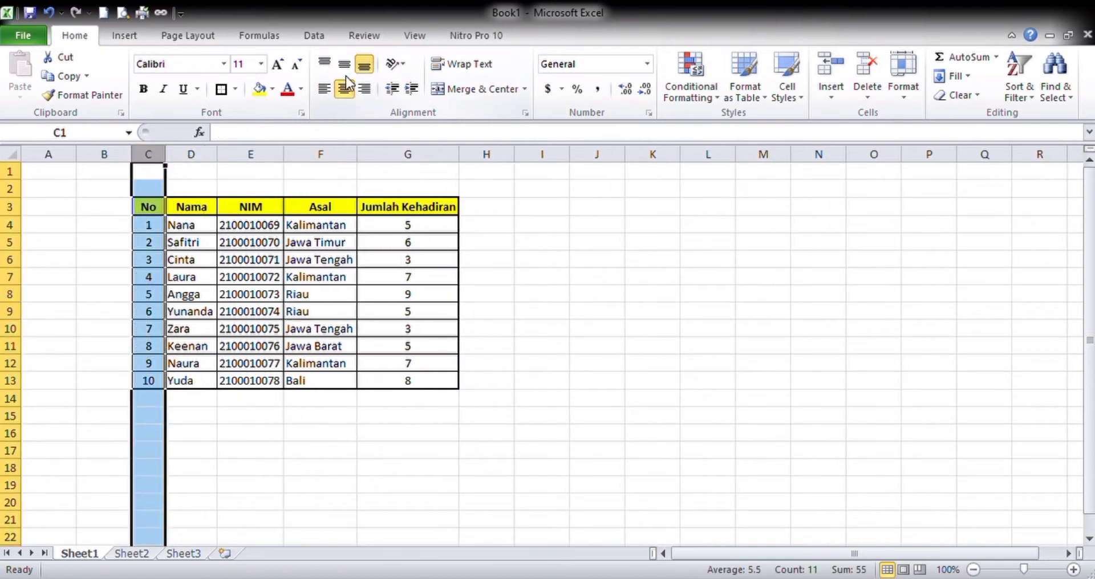
{"action": "left_click", "coordinate": [251, 313]}
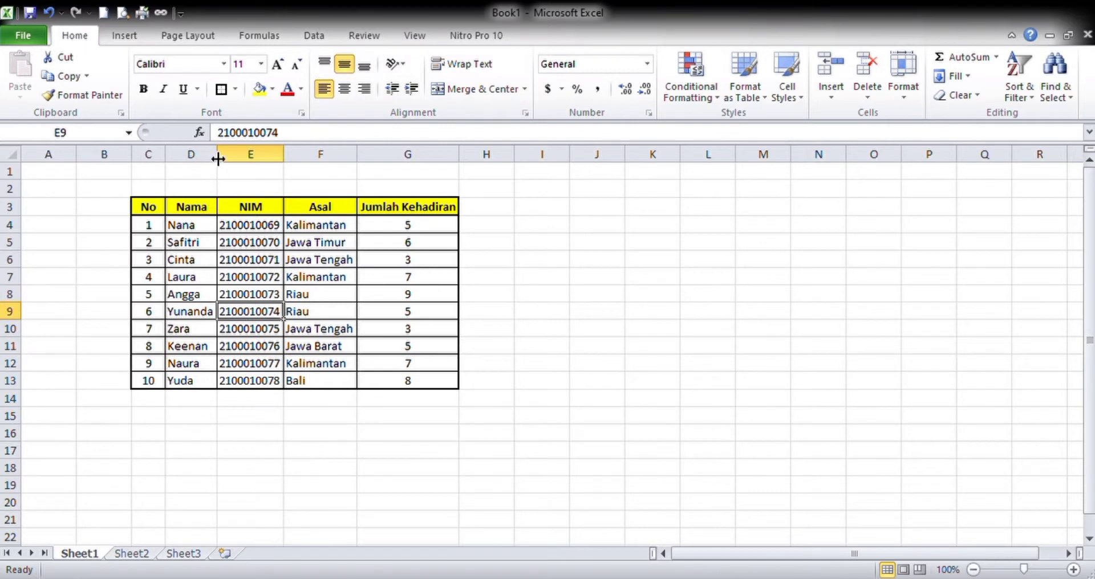
- Widen the Nama, NIM and Asal columns (D to F) to one equal width
{"action": "left_click_drag", "start_coordinate": [219, 159], "coordinate": [334, 164]}
{"action": "left_click_drag", "start_coordinate": [406, 158], "coordinate": [415, 158]}
{"action": "left_click_drag", "start_coordinate": [237, 169], "coordinate": [367, 168]}
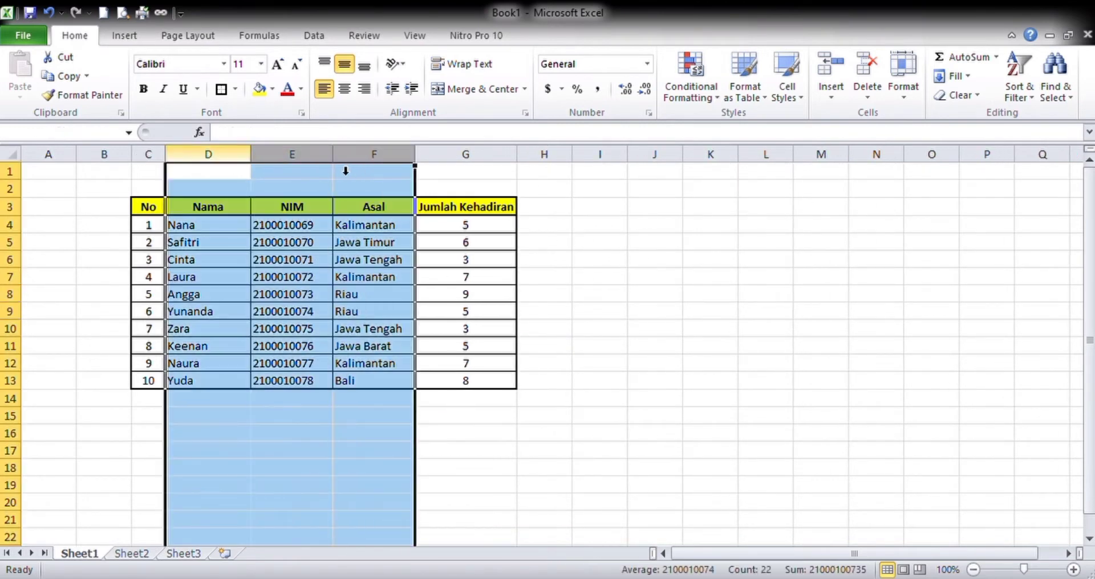
{"action": "left_click_drag", "start_coordinate": [260, 163], "coordinate": [256, 161]}
- Narrow column G slightly and wrap the Jumlah Kehadiran heading in G3 onto two lines
{"action": "left_click", "coordinate": [506, 167]}
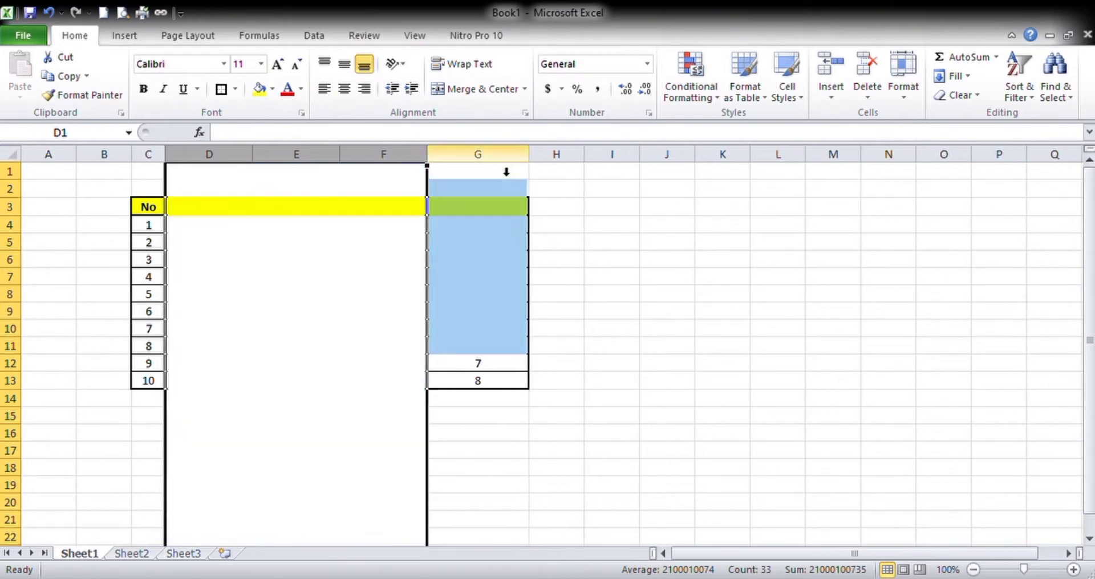
{"action": "left_click_drag", "start_coordinate": [529, 162], "coordinate": [516, 164]}
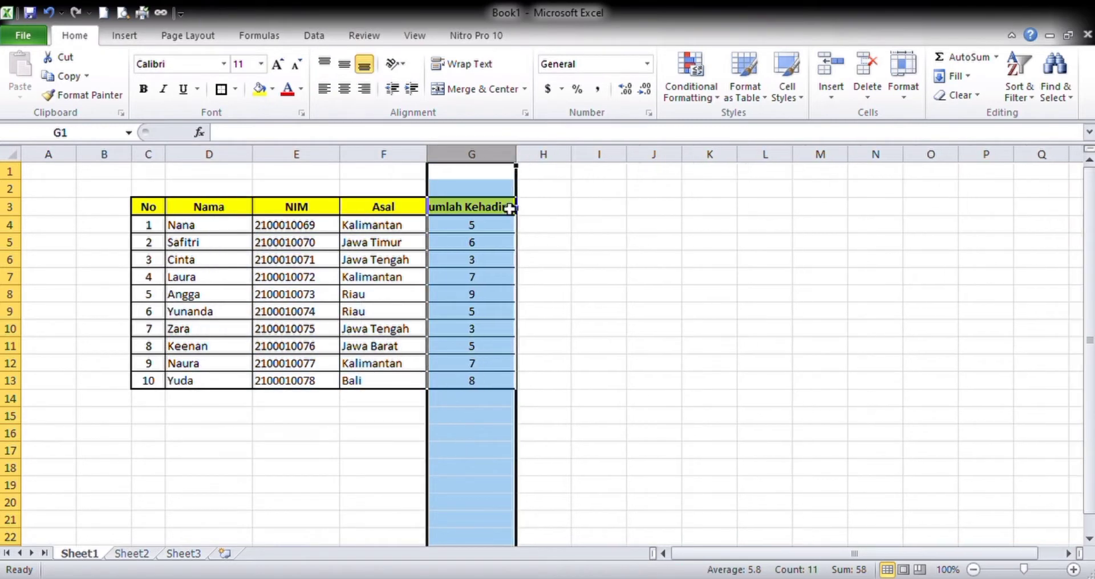
{"action": "left_click", "coordinate": [485, 213]}
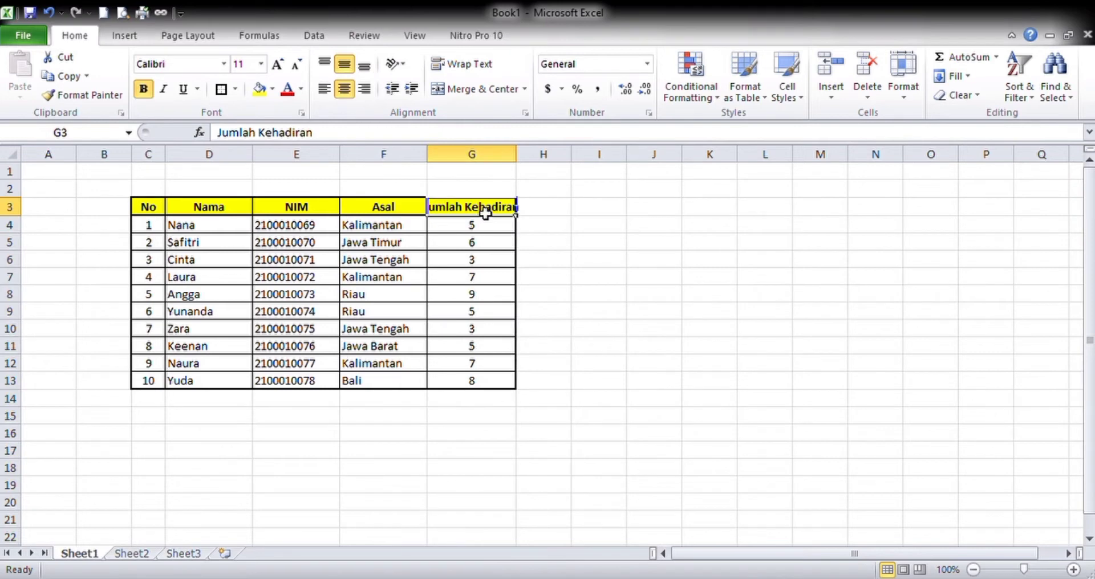
{"action": "left_click", "coordinate": [456, 65]}
{"action": "left_click", "coordinate": [439, 309]}
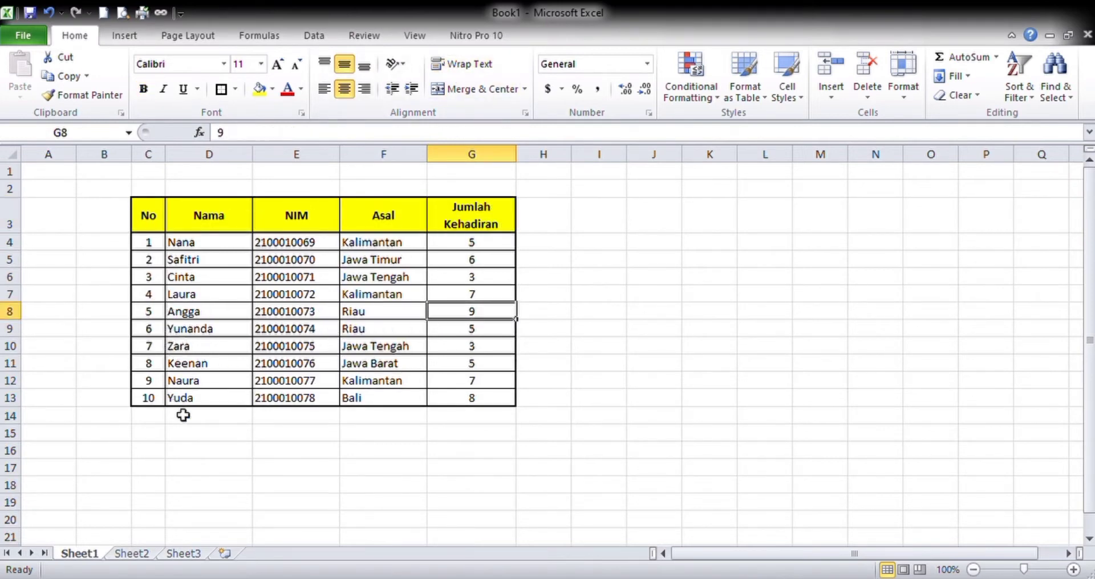
{"action": "left_click", "coordinate": [277, 312]}
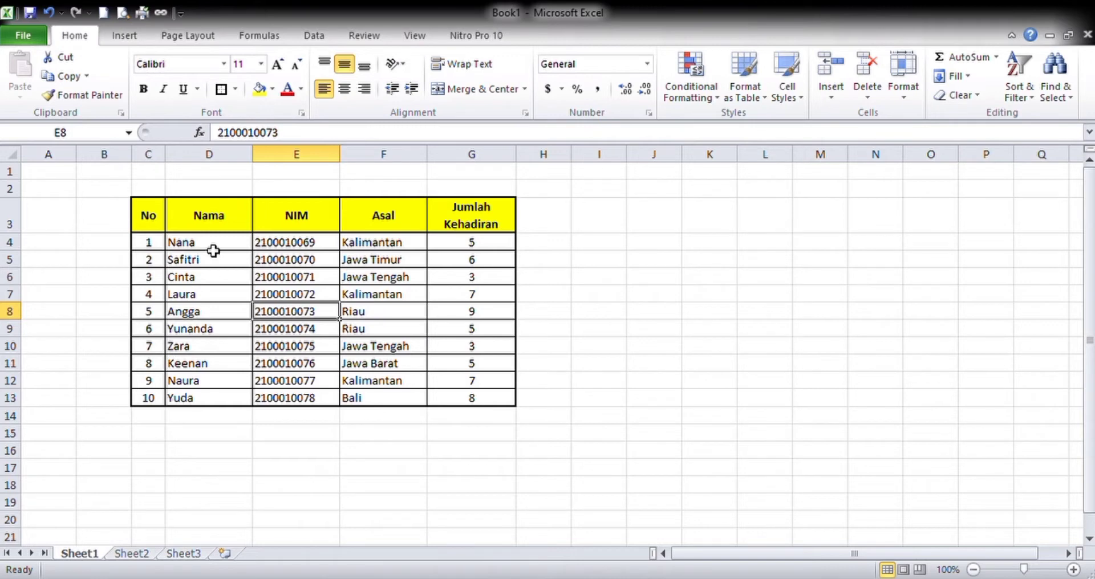
{"action": "left_click", "coordinate": [235, 315]}
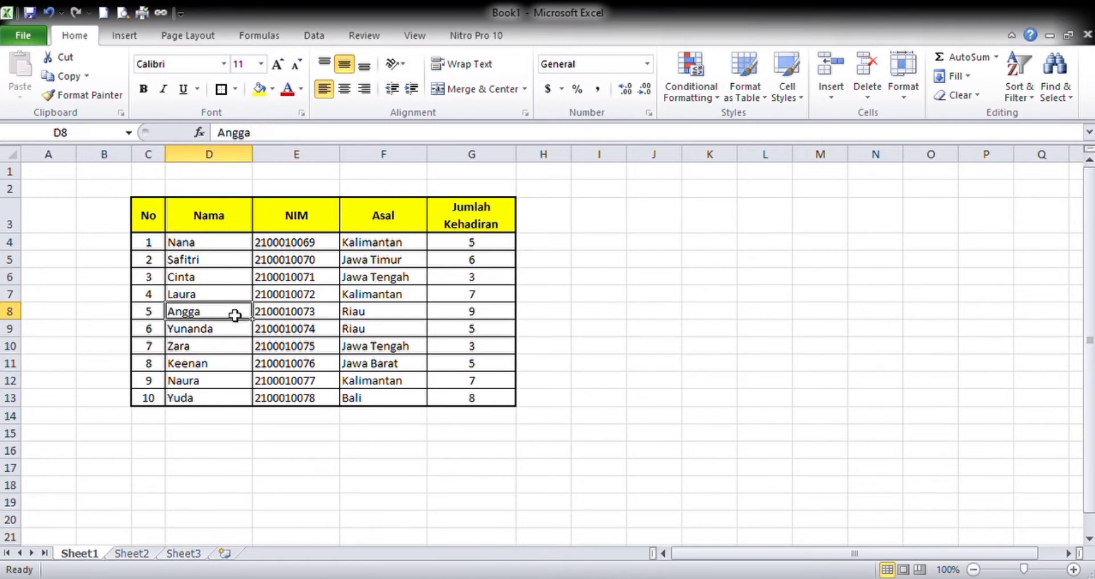
{"action": "left_click", "coordinate": [161, 226]}
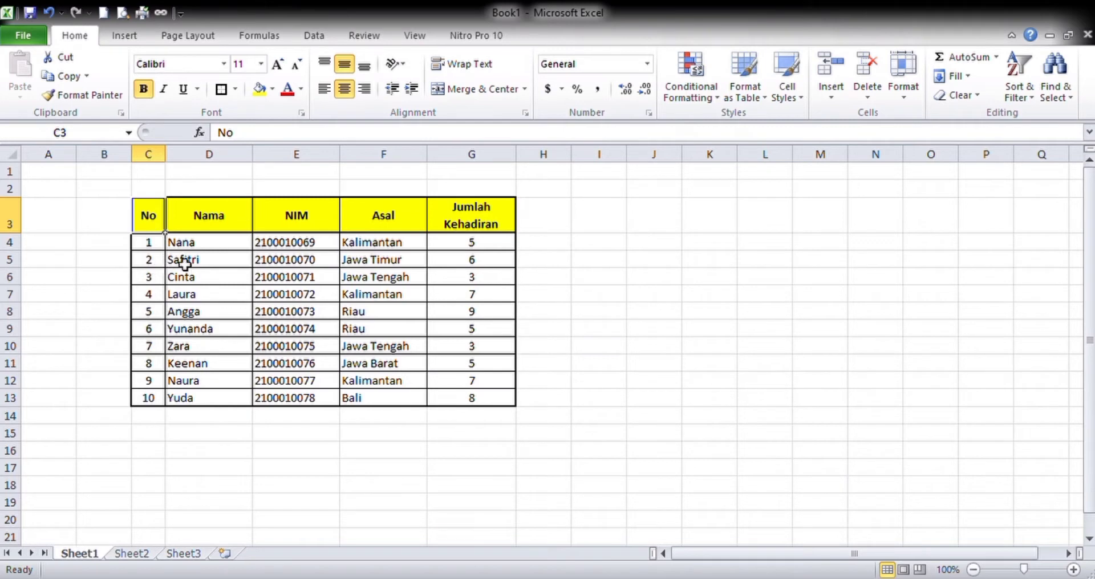
{"action": "left_click", "coordinate": [1018, 65]}
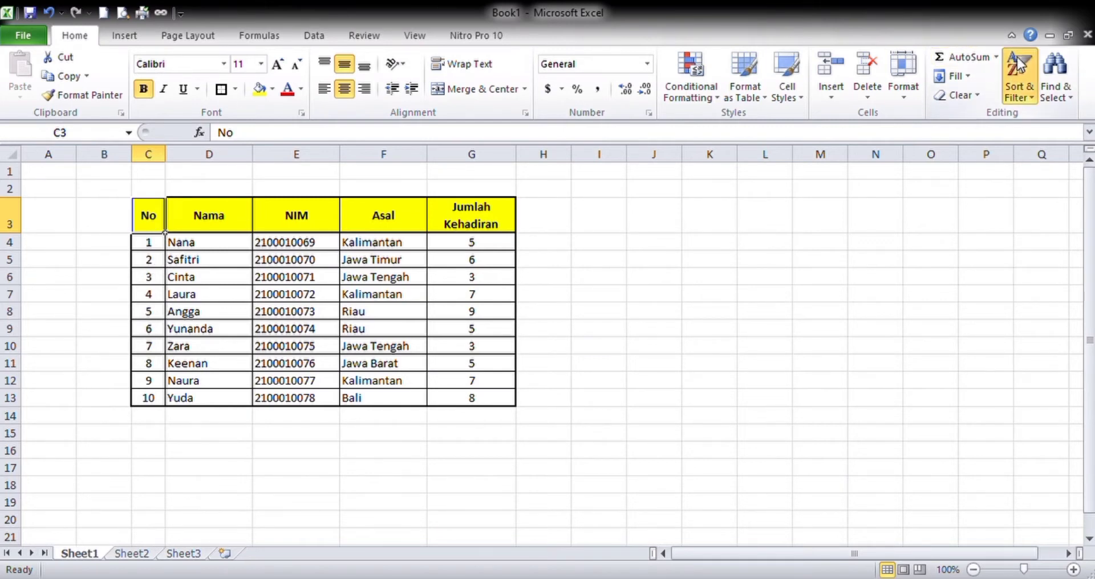
{"action": "left_click", "coordinate": [1029, 160]}
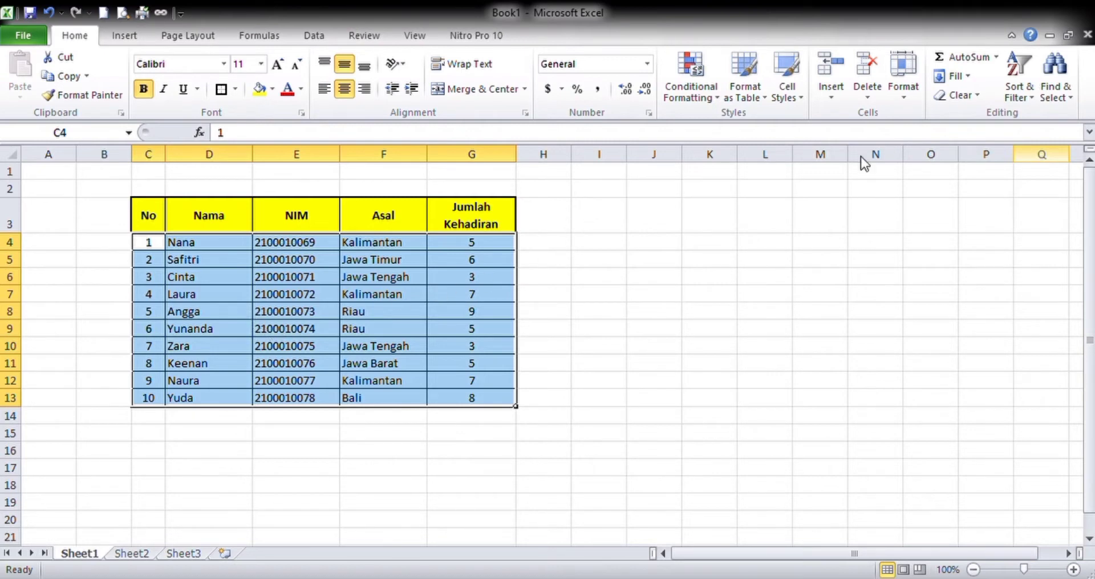
- Turn on filtering for the table's header row and filter the Asal column to Kalimantan only
{"action": "key", "text": "Up"}
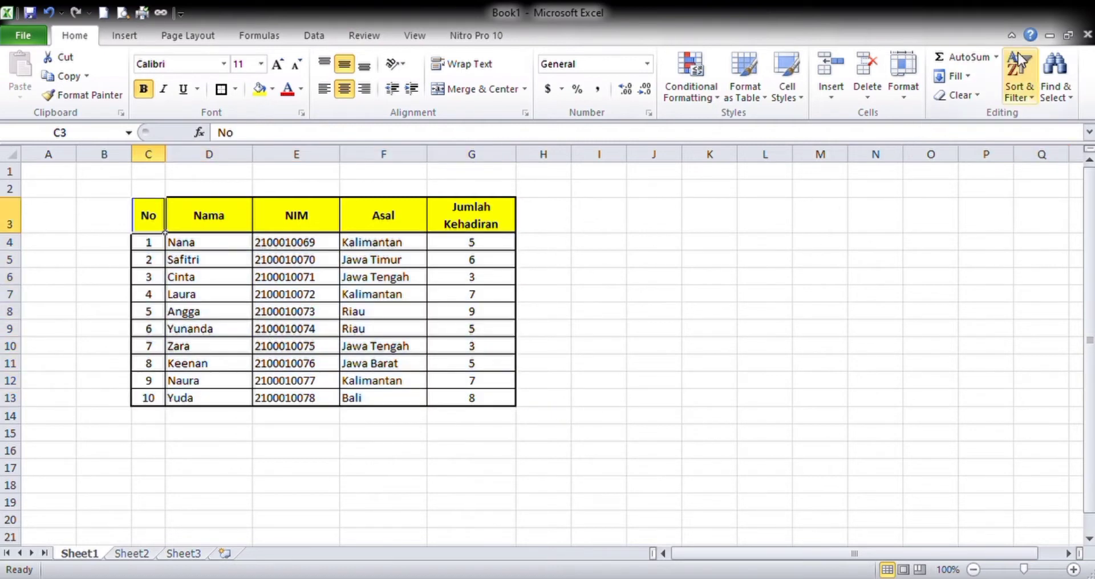
{"action": "key", "text": "ctrl+shift+l"}
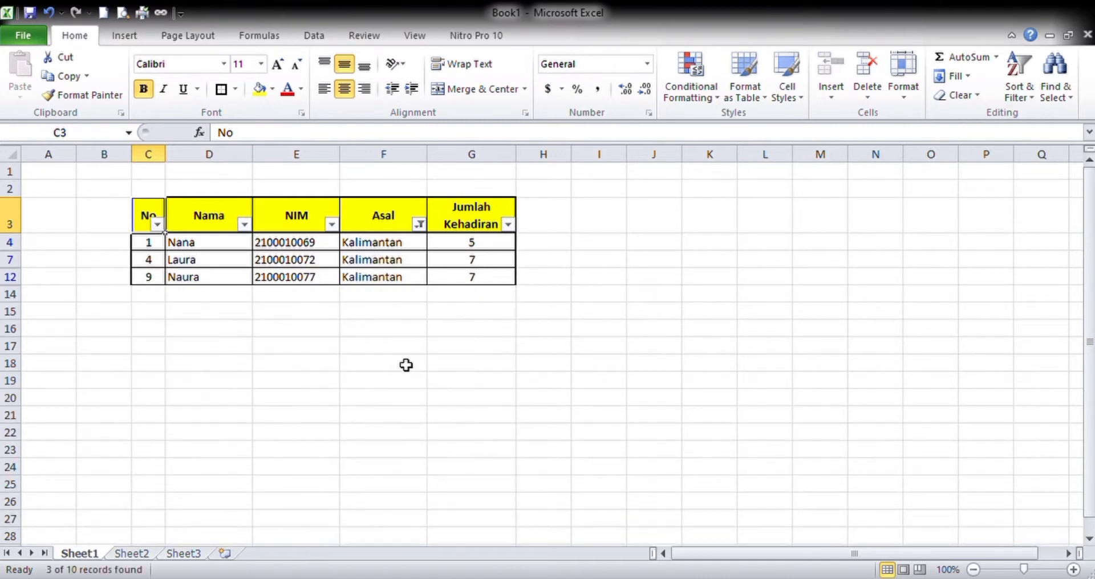
{"action": "left_click", "coordinate": [394, 260]}
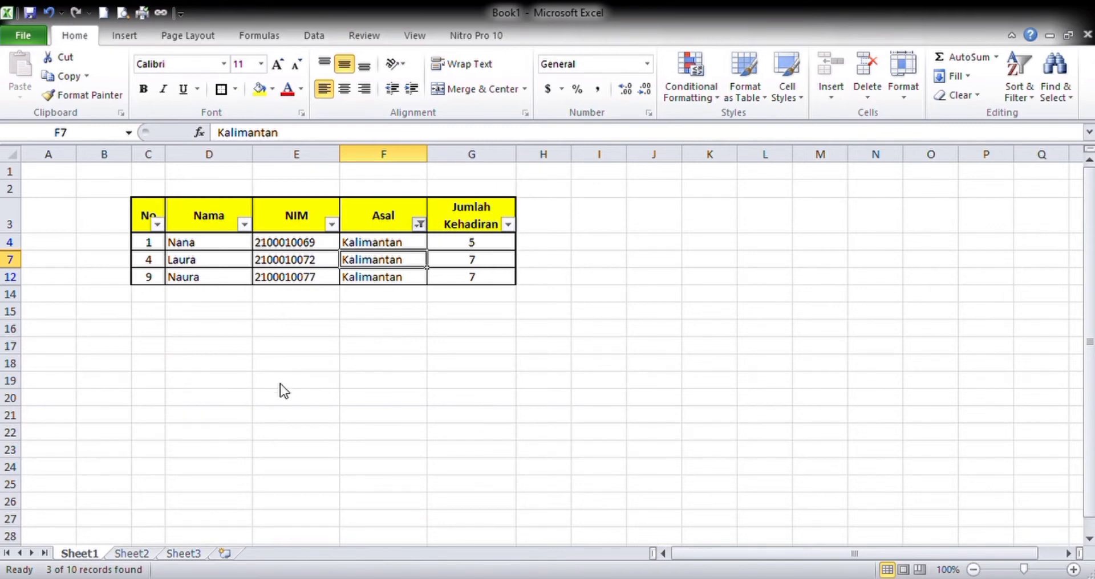
- Clear the attendance table's column filters and turn off filtering on its header row
{"action": "left_click", "coordinate": [317, 546]}
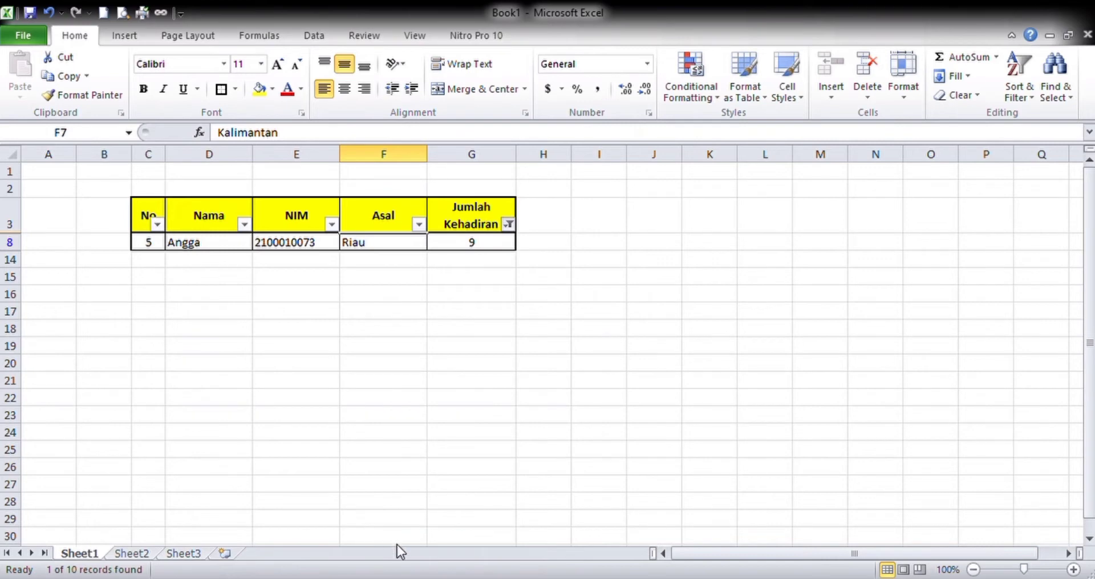
{"action": "key", "text": "ctrl+z"}
{"action": "left_click", "coordinate": [160, 215]}
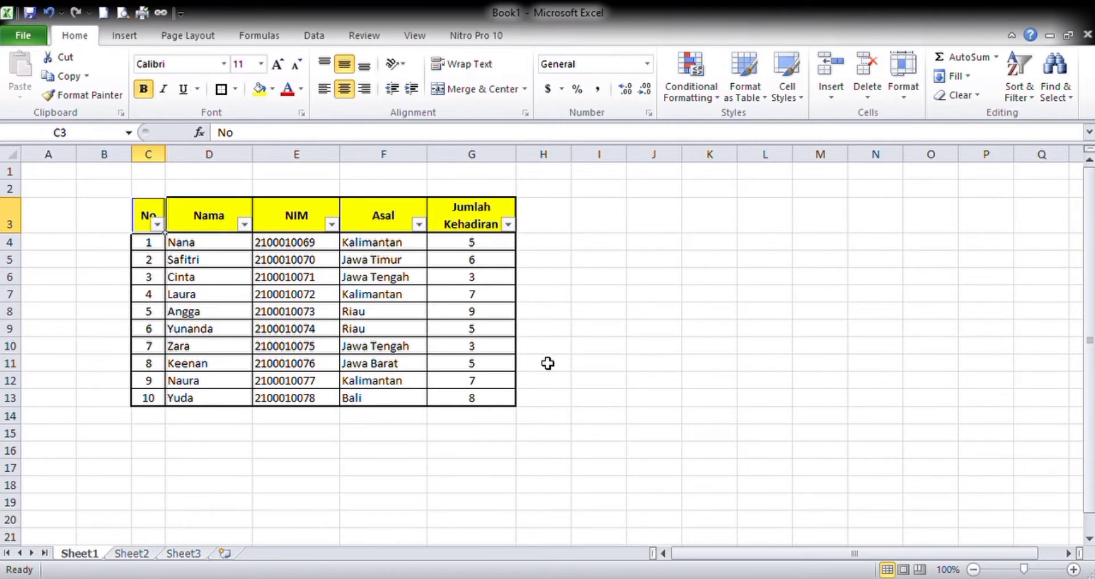
{"action": "key", "text": "ctrl+shift+l"}
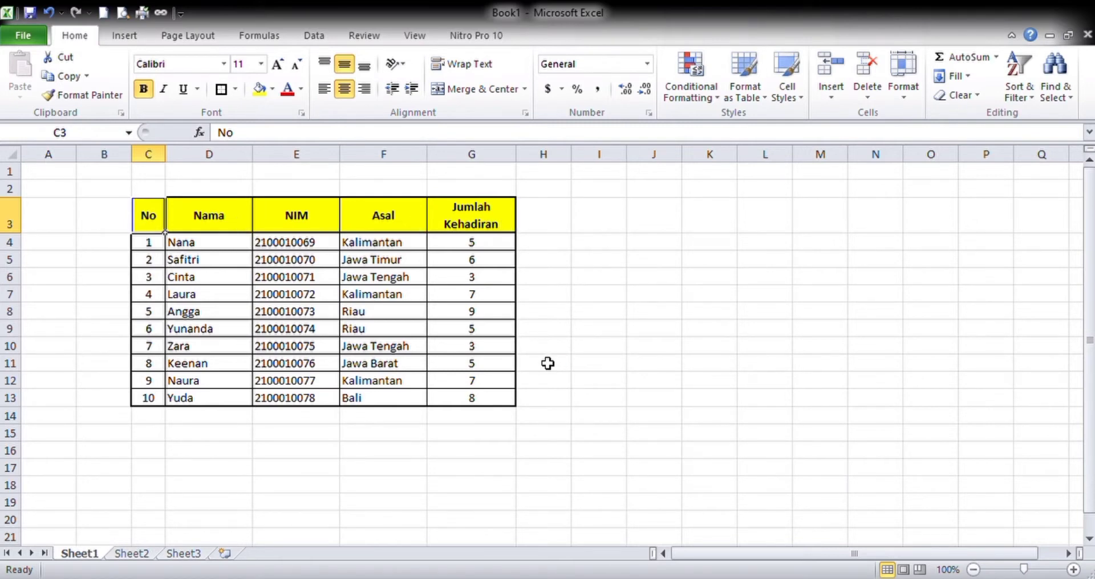
{"action": "key", "text": "ctrl+shift+l"}
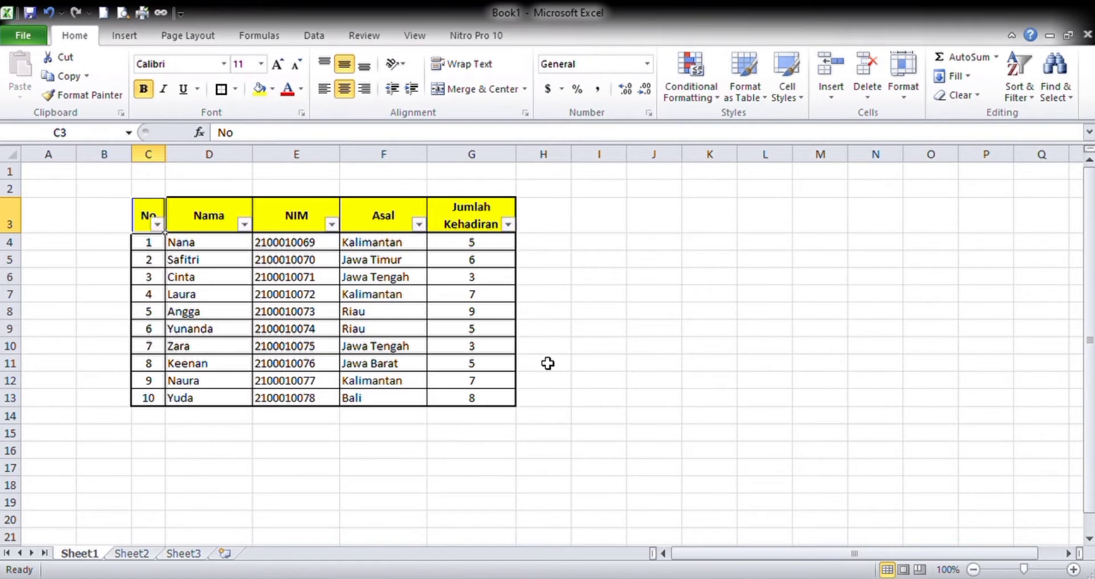
{"action": "key", "text": "ctrl+shift+l"}
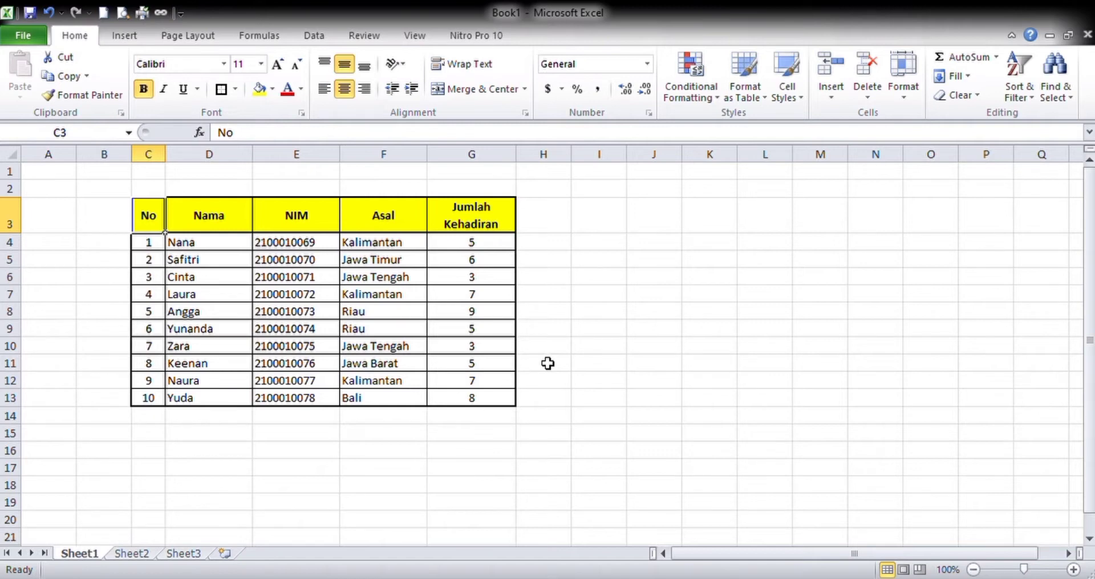
- Import the bps.go.id page on quarterly GDP by expenditure (PDB Triwulanan, Seri 2010) from the web into Sheet2 at cell A1
{"action": "left_click", "coordinate": [140, 554]}
{"action": "left_click", "coordinate": [139, 37]}
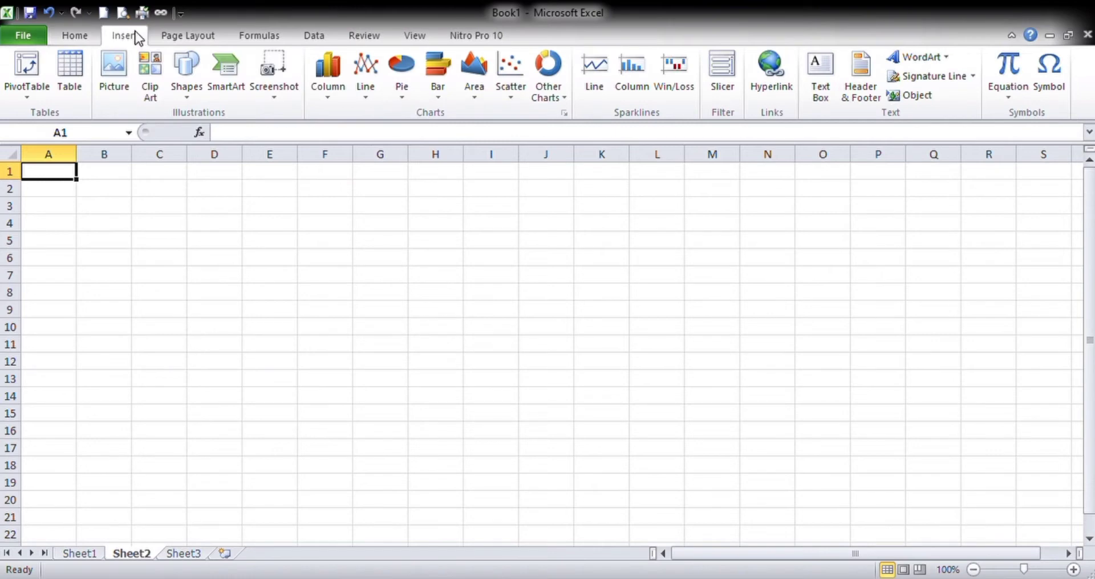
{"action": "left_click", "coordinate": [316, 35]}
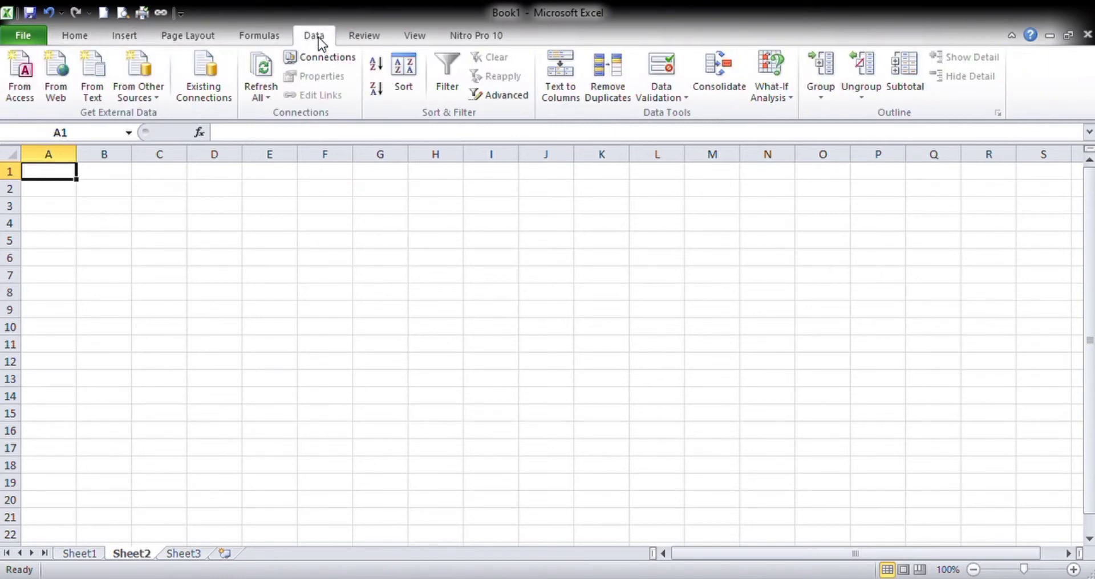
{"action": "left_click", "coordinate": [65, 88]}
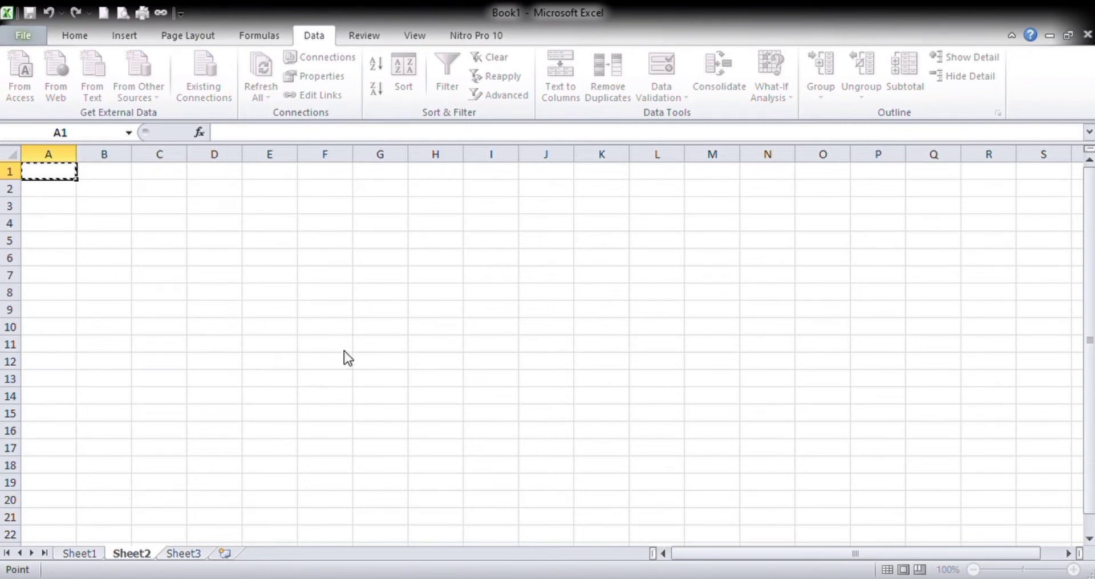
{"action": "key", "text": "Return"}
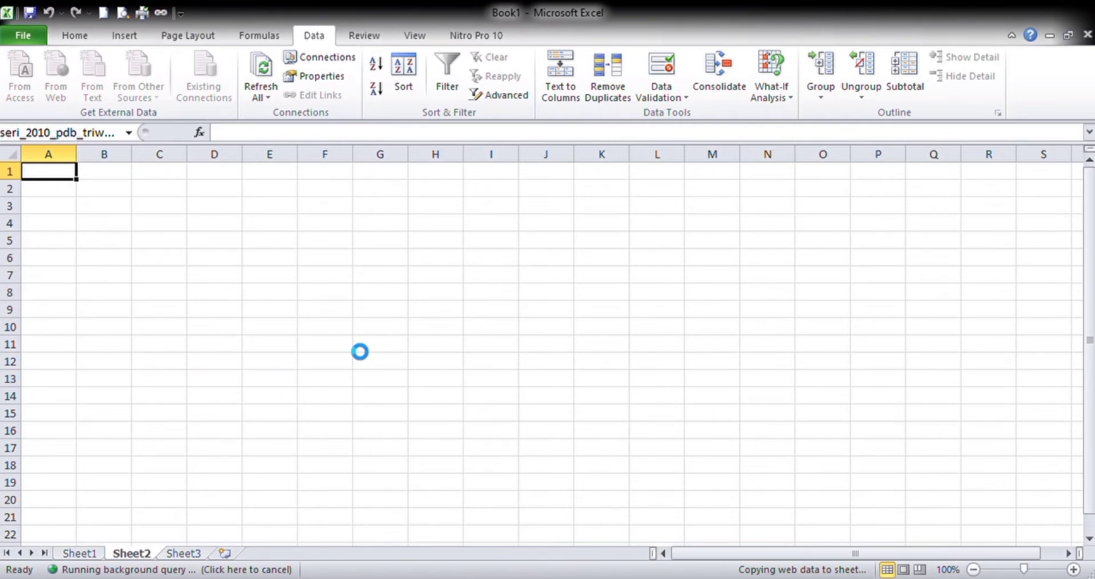
- Examine the imported web data on Sheet2 to locate the PDB tables among the surrounding page text
{"action": "left_click", "coordinate": [301, 347]}
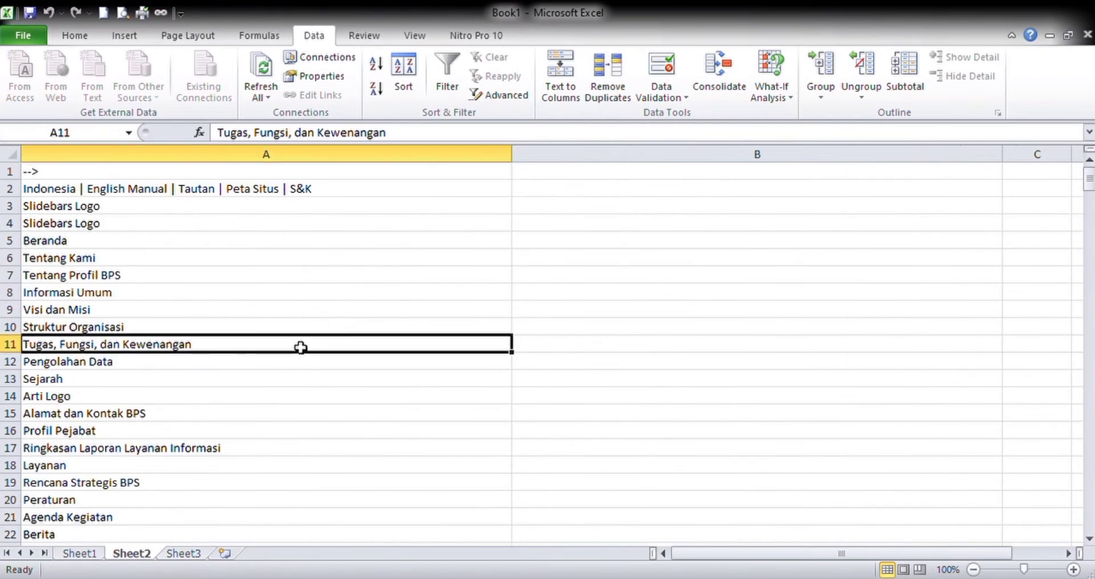
{"action": "left_click", "coordinate": [251, 273]}
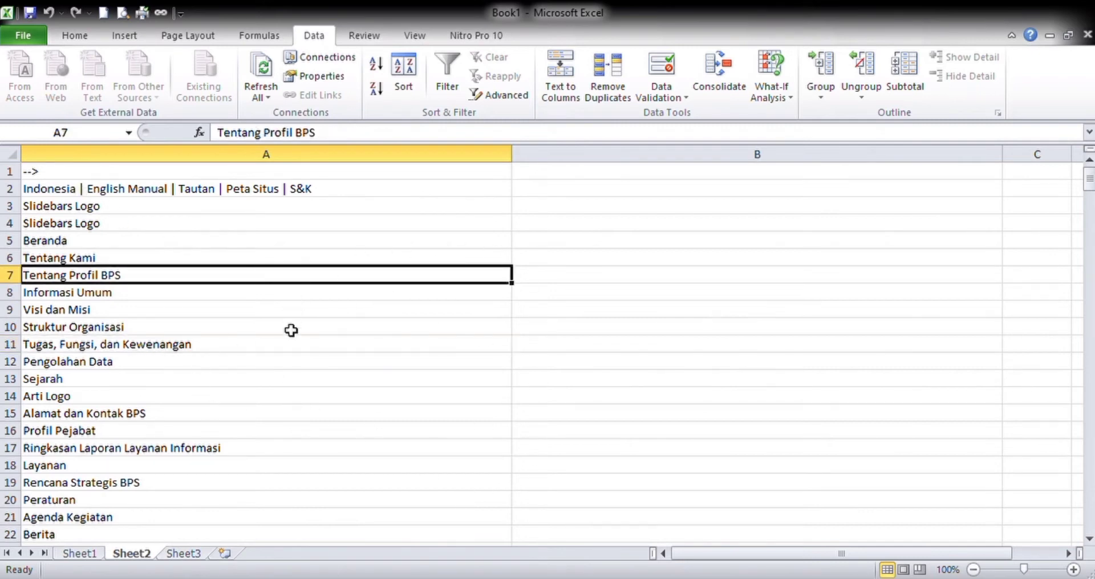
{"action": "left_click", "coordinate": [353, 349]}
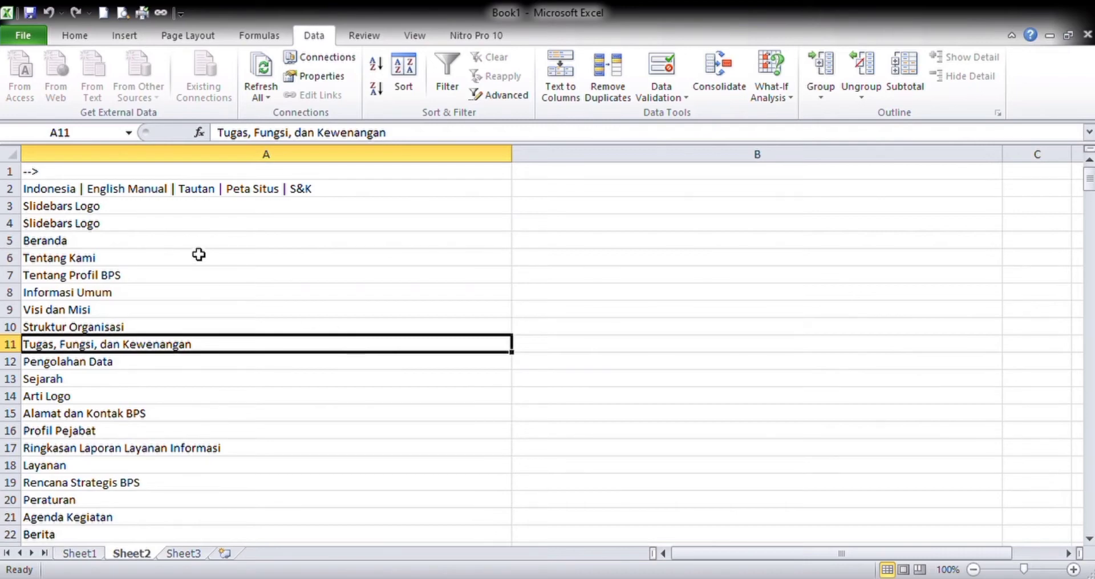
{"action": "scroll", "coordinate": [520, 526], "scroll_direction": "down", "scroll_amount": 15}
{"action": "scroll", "coordinate": [520, 527], "scroll_direction": "down", "scroll_amount": 20}
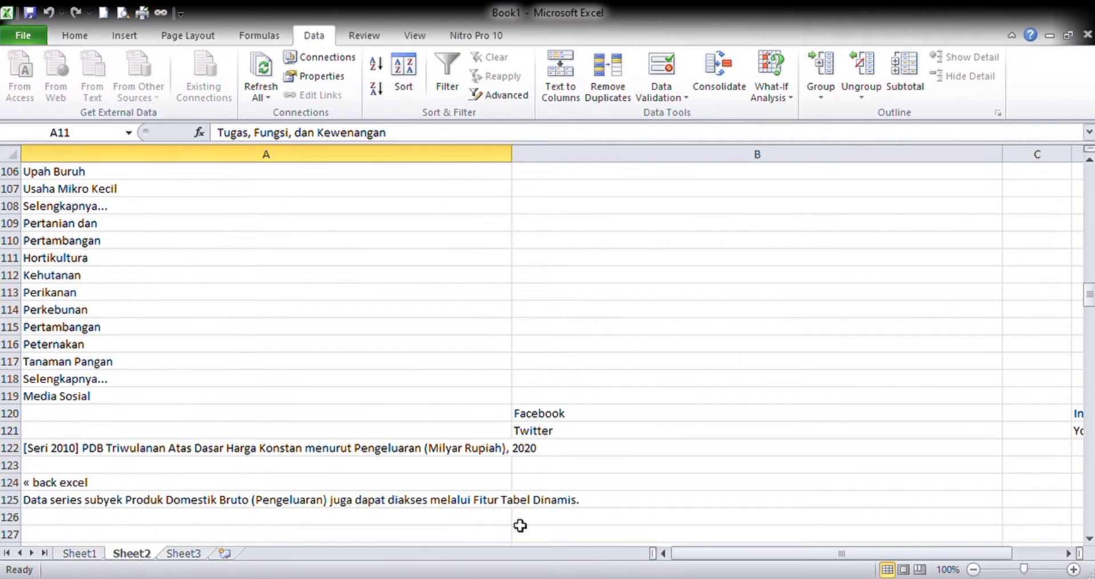
{"action": "scroll", "coordinate": [520, 526], "scroll_direction": "down", "scroll_amount": 9}
{"action": "scroll", "coordinate": [520, 526], "scroll_direction": "up", "scroll_amount": 3}
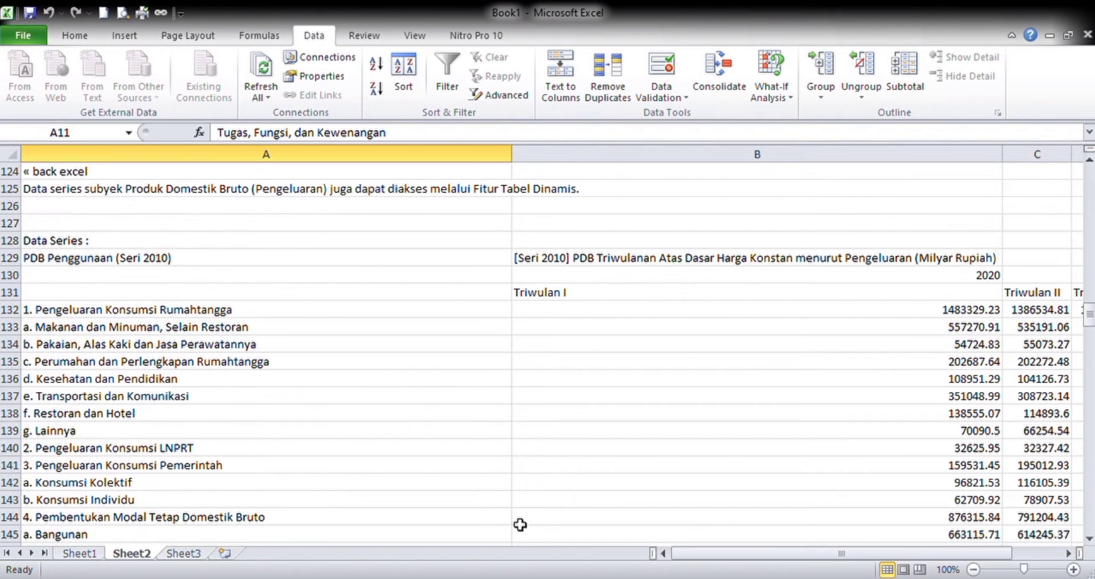
{"action": "scroll", "coordinate": [592, 509], "scroll_direction": "down", "scroll_amount": 12}
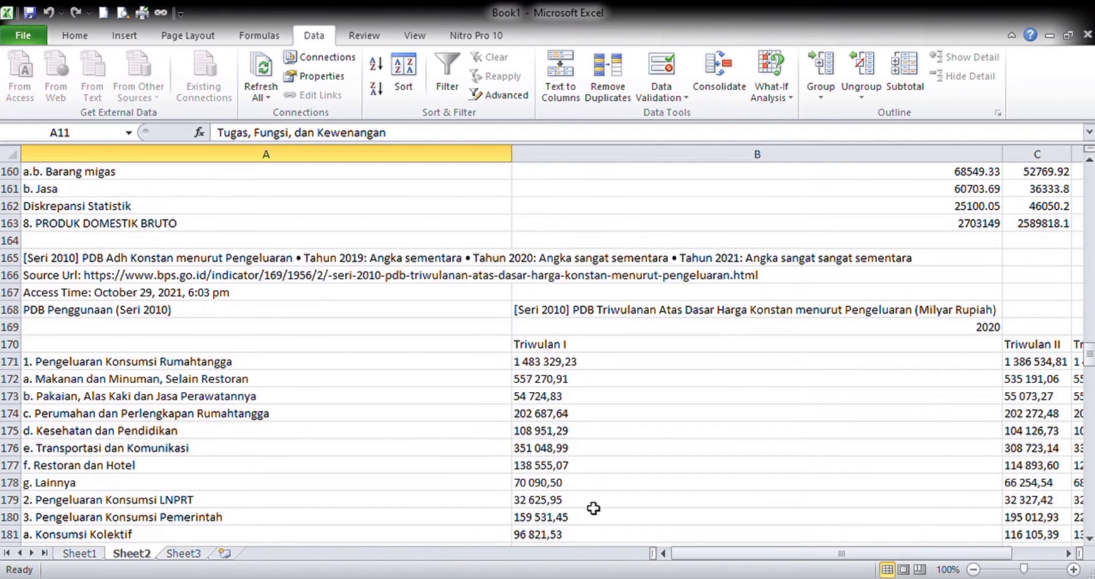
{"action": "left_click", "coordinate": [927, 413]}
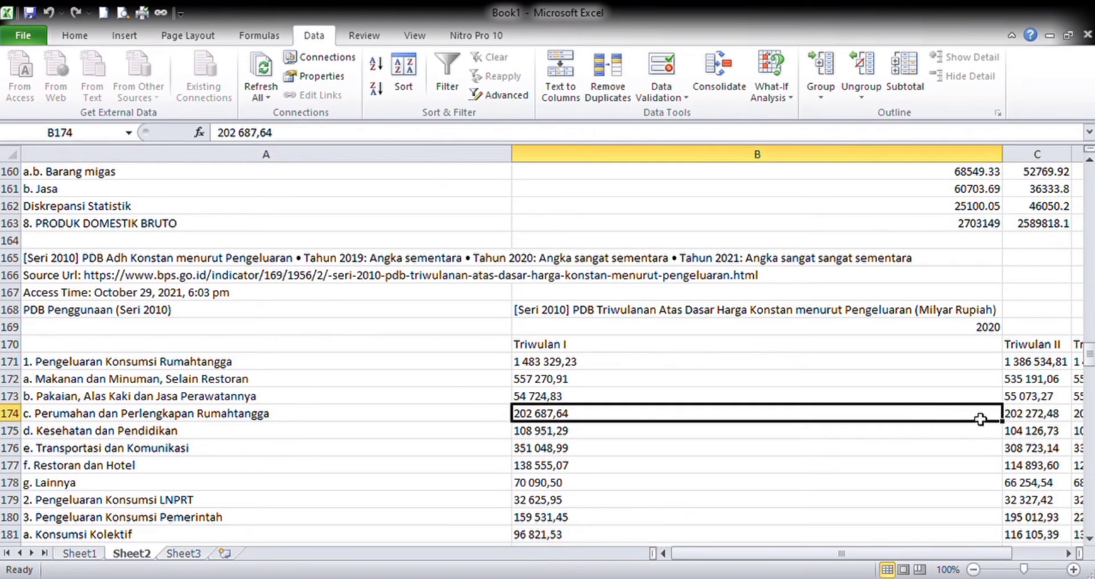
{"action": "scroll", "coordinate": [394, 348], "scroll_direction": "up", "scroll_amount": 8}
{"action": "scroll", "coordinate": [394, 349], "scroll_direction": "up", "scroll_amount": 20}
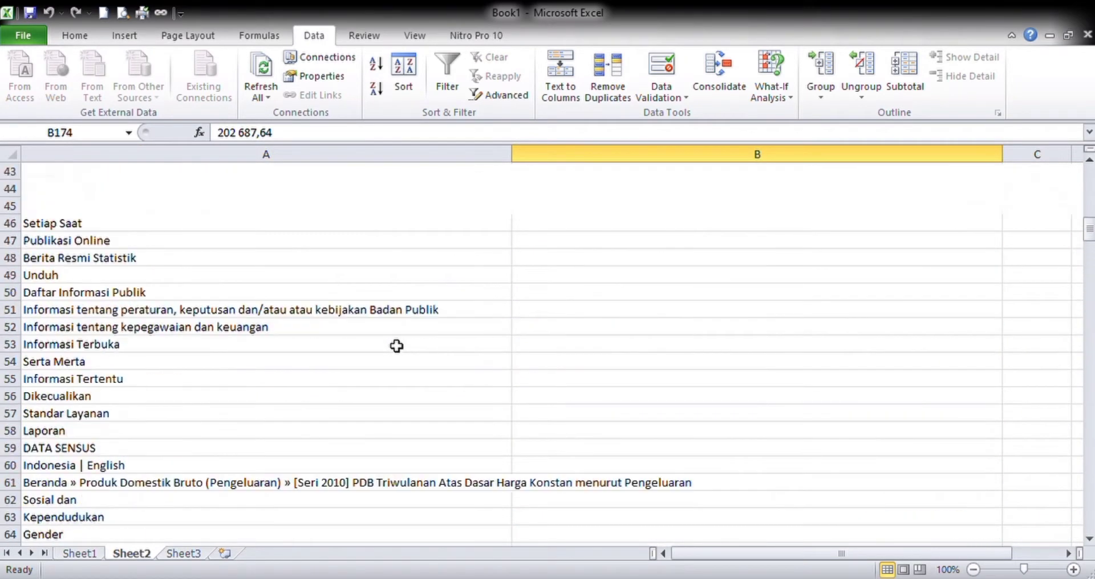
{"action": "scroll", "coordinate": [402, 346], "scroll_direction": "up", "scroll_amount": 4}
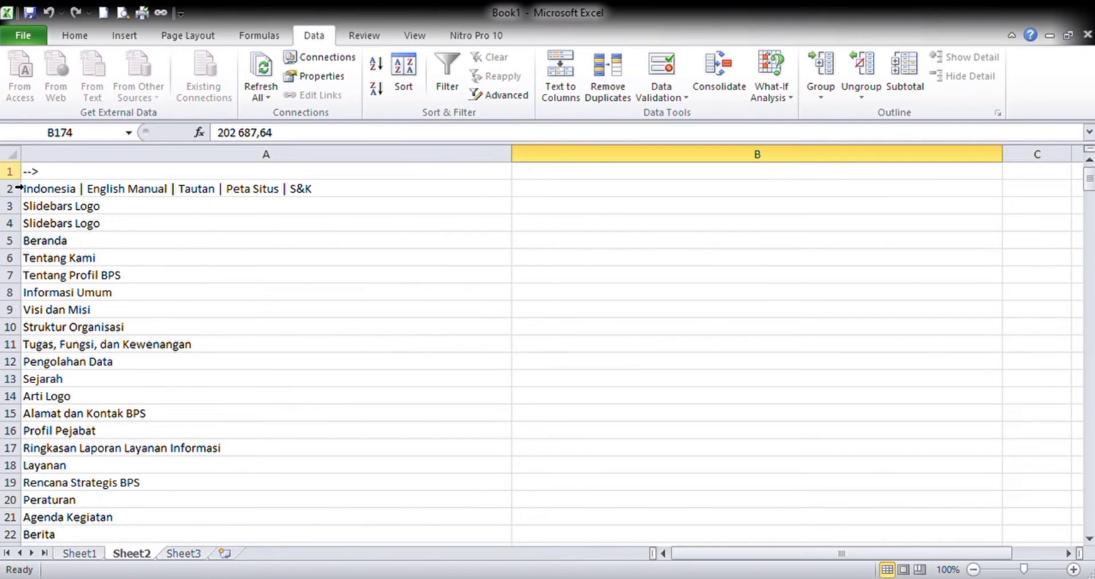
- Delete rows 1 to 163 of Sheet2, removing the page menus and the first copy of the PDB table
{"action": "left_click", "coordinate": [9, 171]}
{"action": "scroll", "coordinate": [158, 343], "scroll_direction": "down", "scroll_amount": 20}
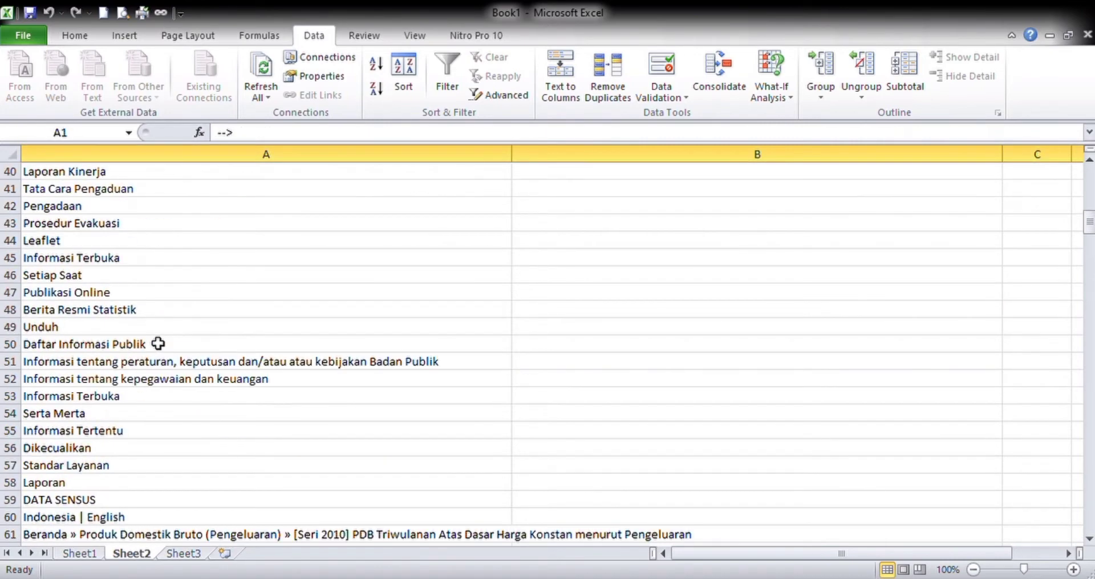
{"action": "scroll", "coordinate": [158, 343], "scroll_direction": "down", "scroll_amount": 17}
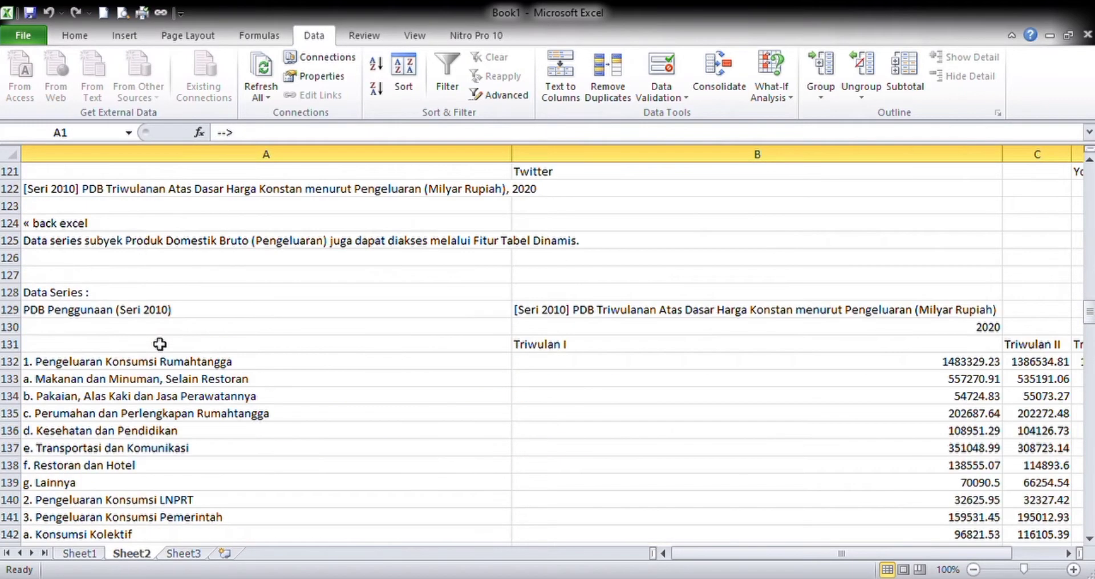
{"action": "scroll", "coordinate": [161, 344], "scroll_direction": "down", "scroll_amount": 7}
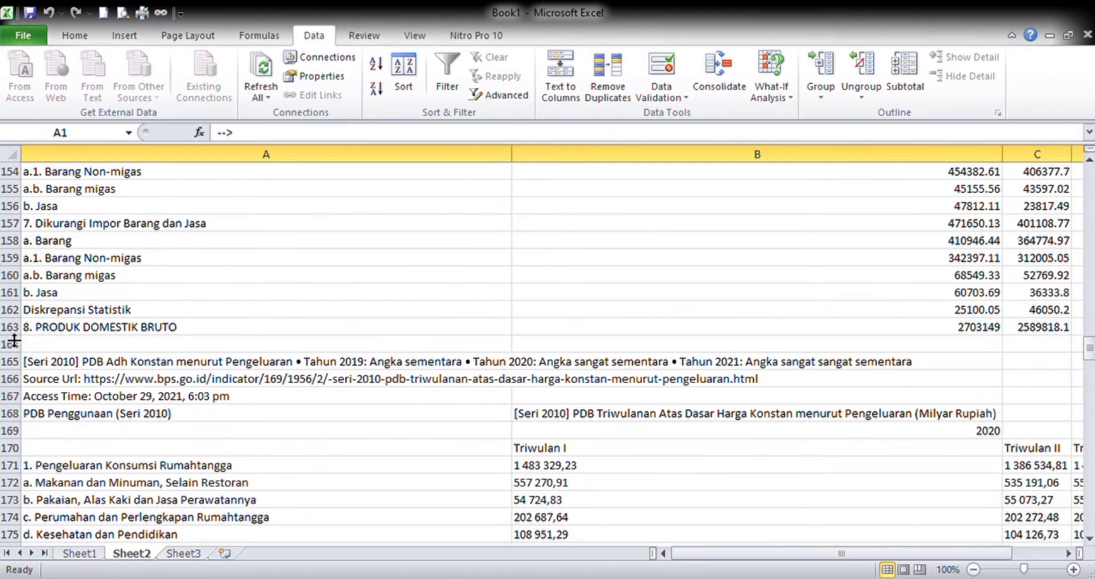
{"action": "left_click", "coordinate": [14, 332], "text": "shift"}
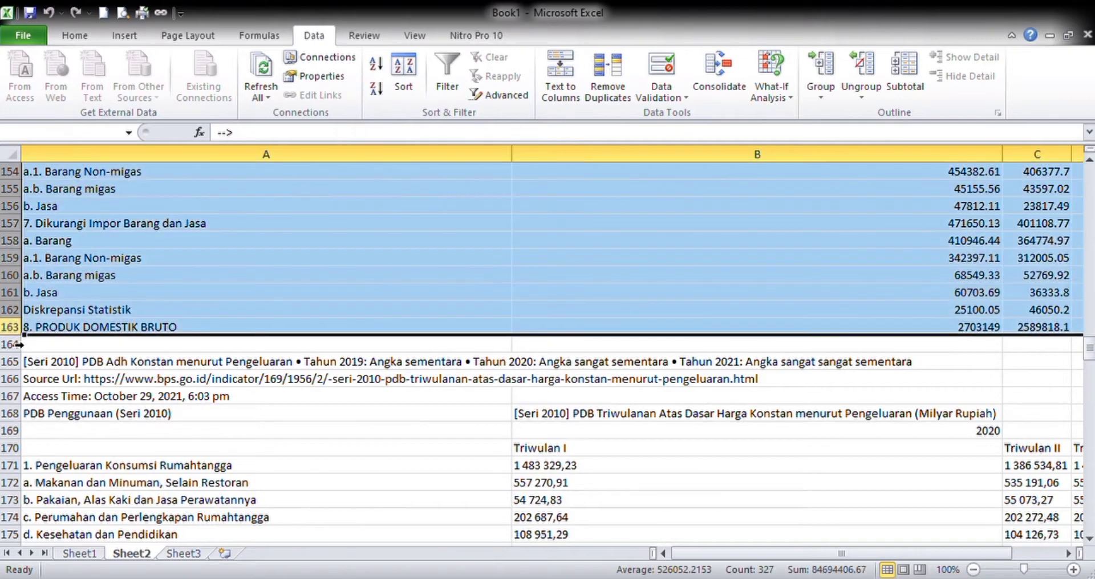
{"action": "left_click", "coordinate": [75, 35]}
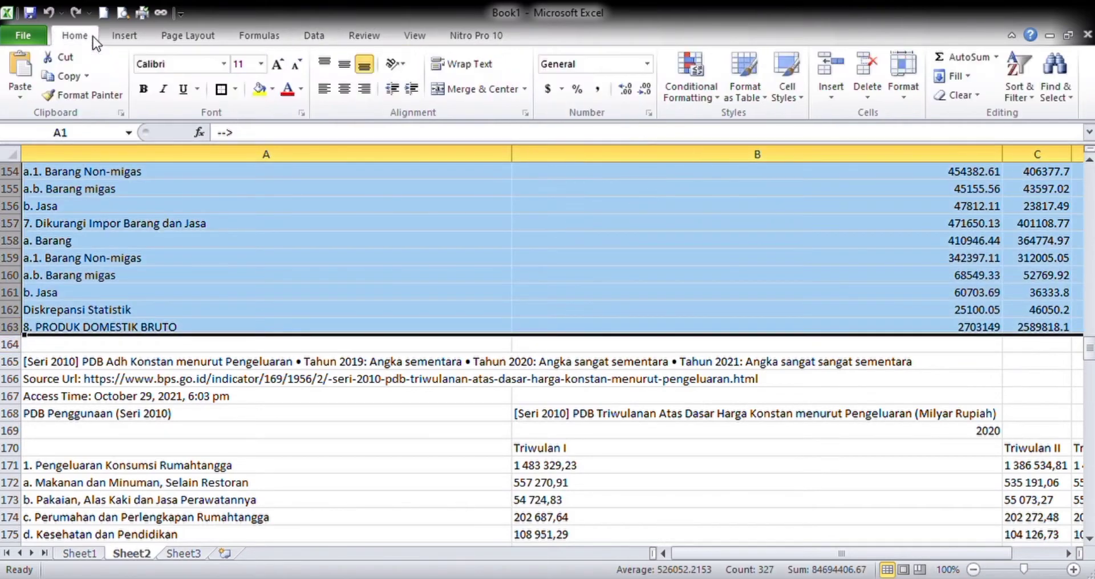
{"action": "left_click", "coordinate": [866, 71]}
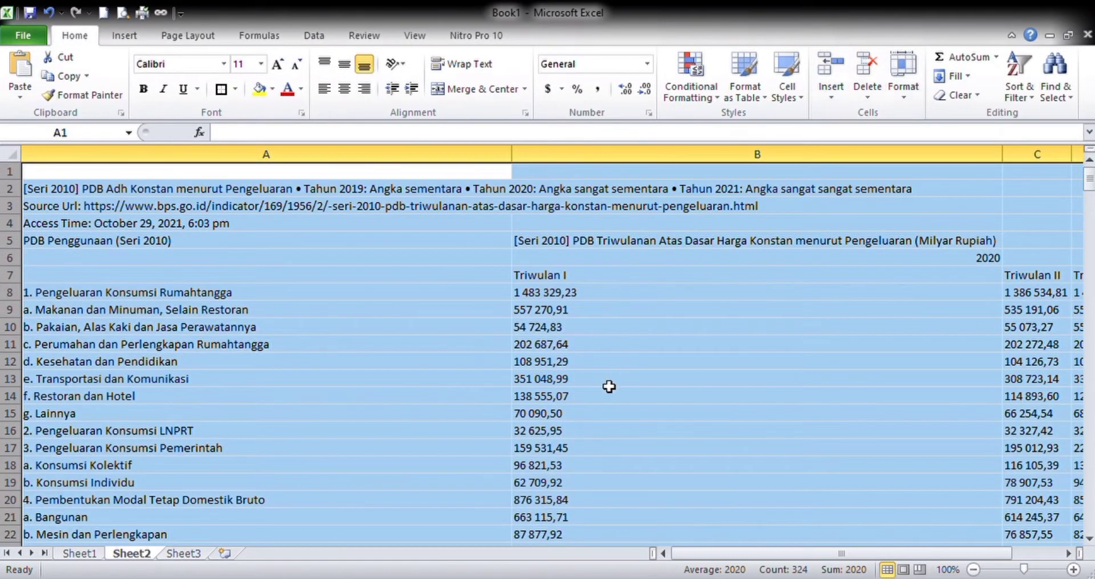
- Delete rows 41 to 167 of Sheet2, removing the note and website footer text below the PDB table
{"action": "scroll", "coordinate": [609, 387], "scroll_direction": "down", "scroll_amount": 9}
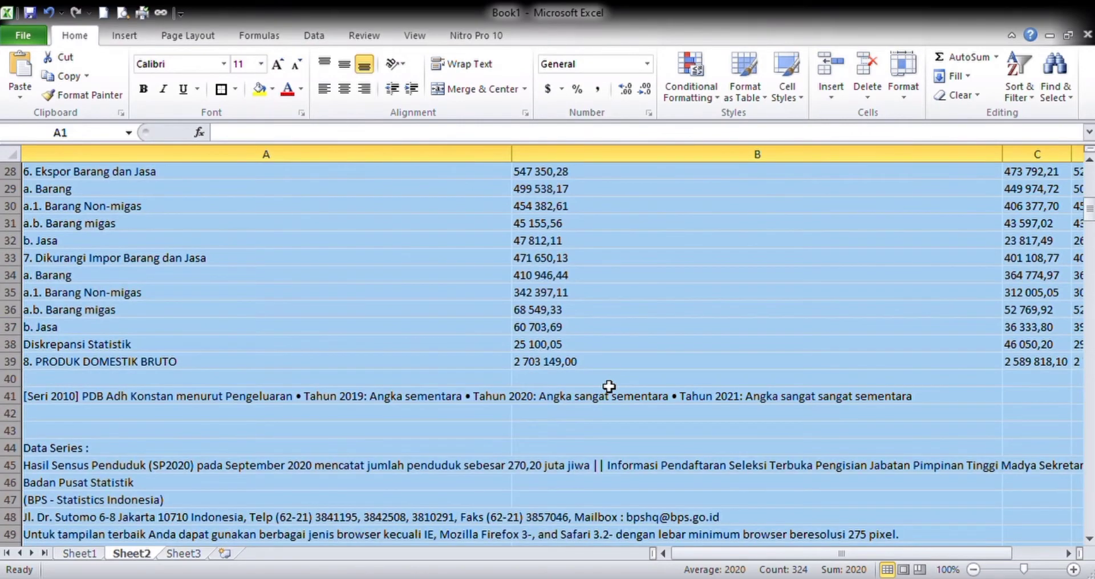
{"action": "scroll", "coordinate": [609, 386], "scroll_direction": "down", "scroll_amount": 1}
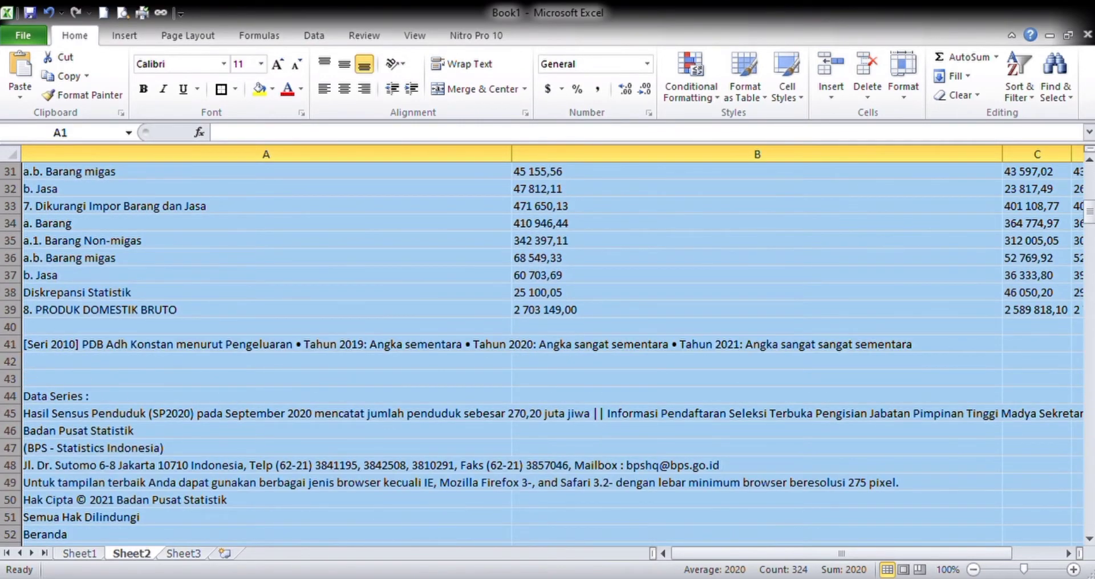
{"action": "left_click", "coordinate": [10, 344]}
{"action": "scroll", "coordinate": [220, 447], "scroll_direction": "down", "scroll_amount": 15}
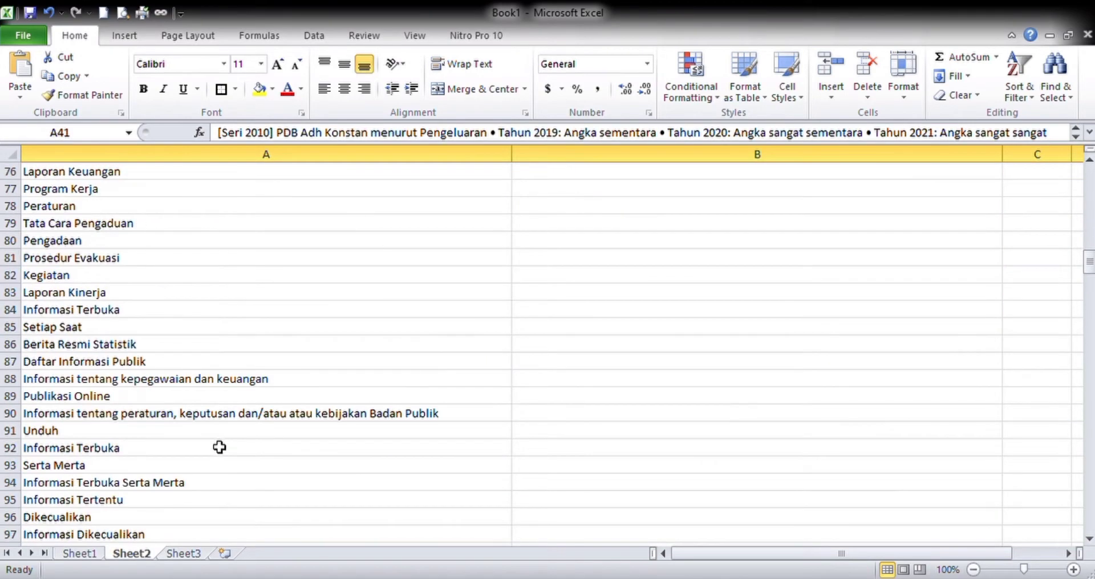
{"action": "scroll", "coordinate": [220, 447], "scroll_direction": "down", "scroll_amount": 20}
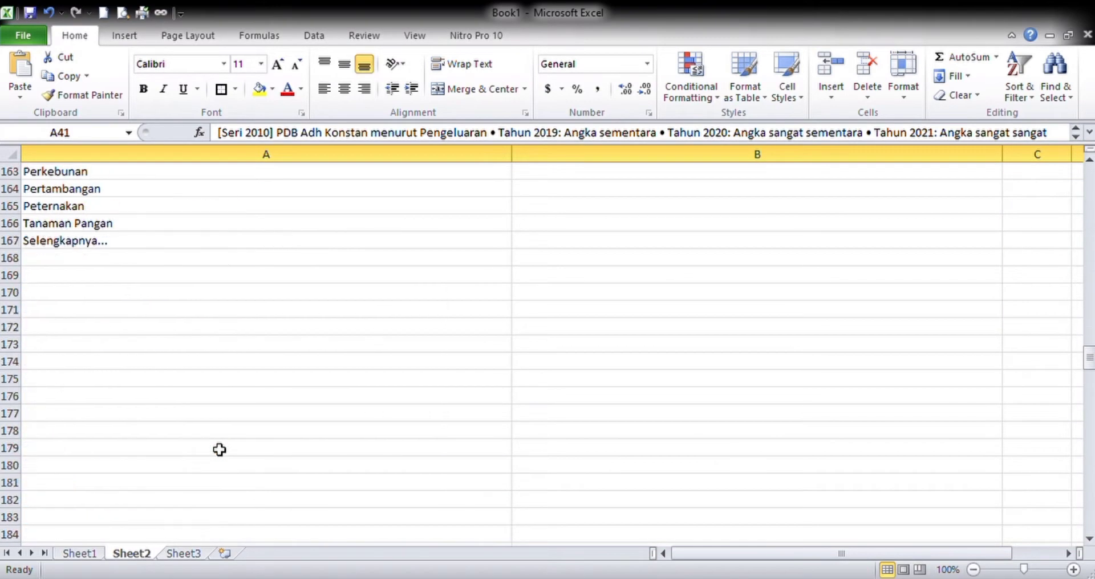
{"action": "left_click", "coordinate": [10, 241], "text": "shift"}
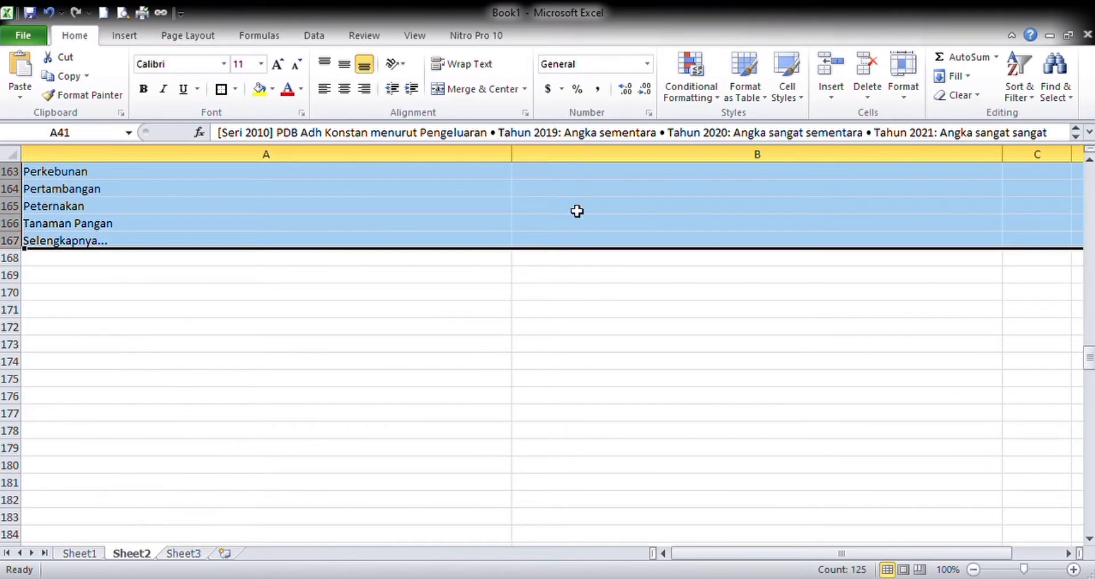
{"action": "left_click", "coordinate": [867, 66]}
- Delete rows 2 to 5 above the PDB table, covering the note, source URL, access time and title lines
{"action": "scroll", "coordinate": [342, 518], "scroll_direction": "up", "scroll_amount": 10}
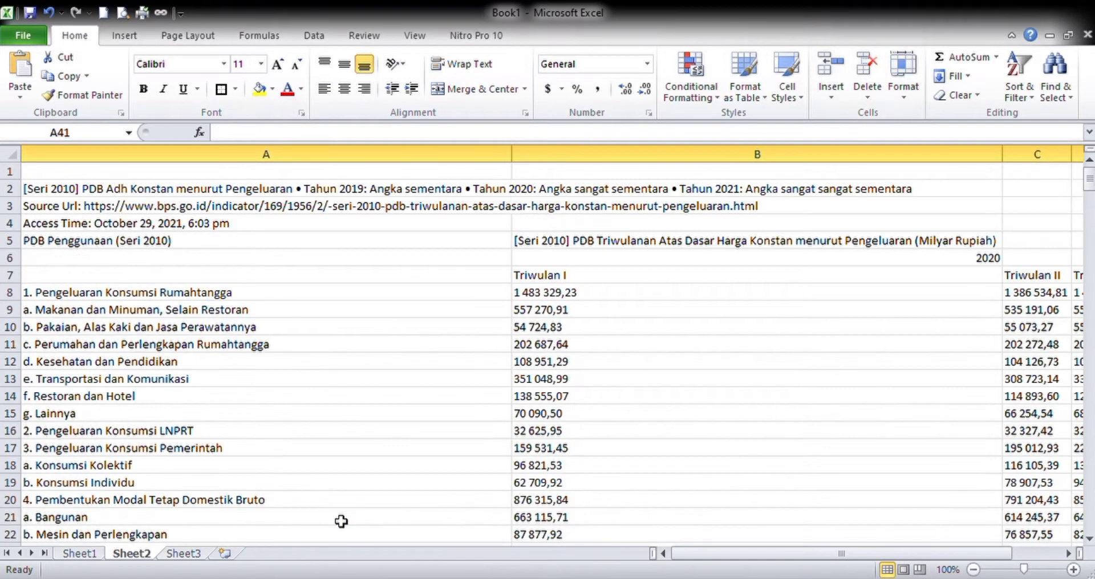
{"action": "left_click_drag", "start_coordinate": [10, 188], "coordinate": [13, 230]}
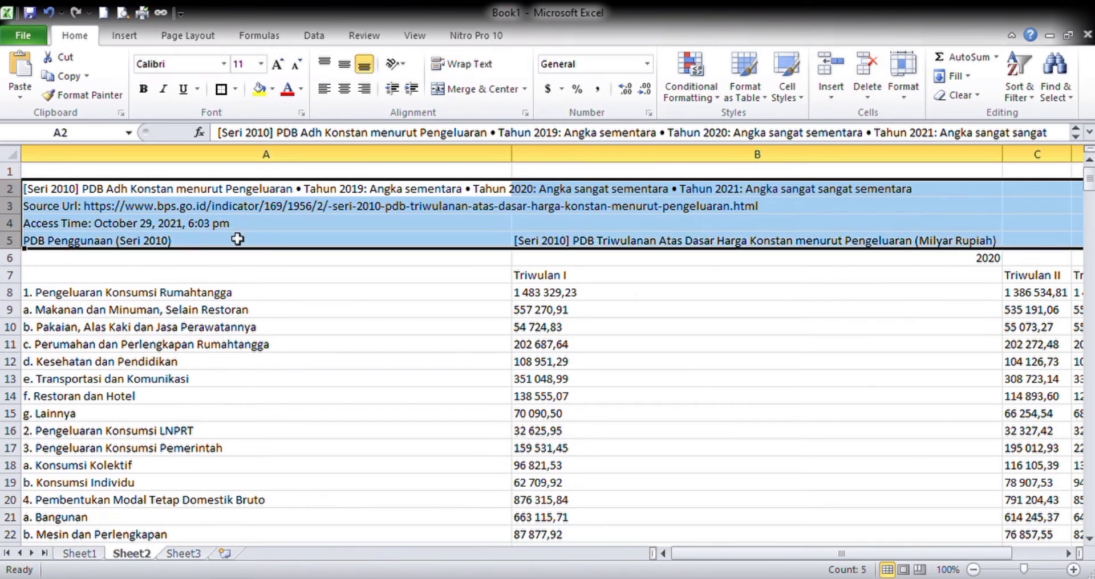
{"action": "left_click", "coordinate": [867, 67]}
{"action": "left_click", "coordinate": [623, 306]}
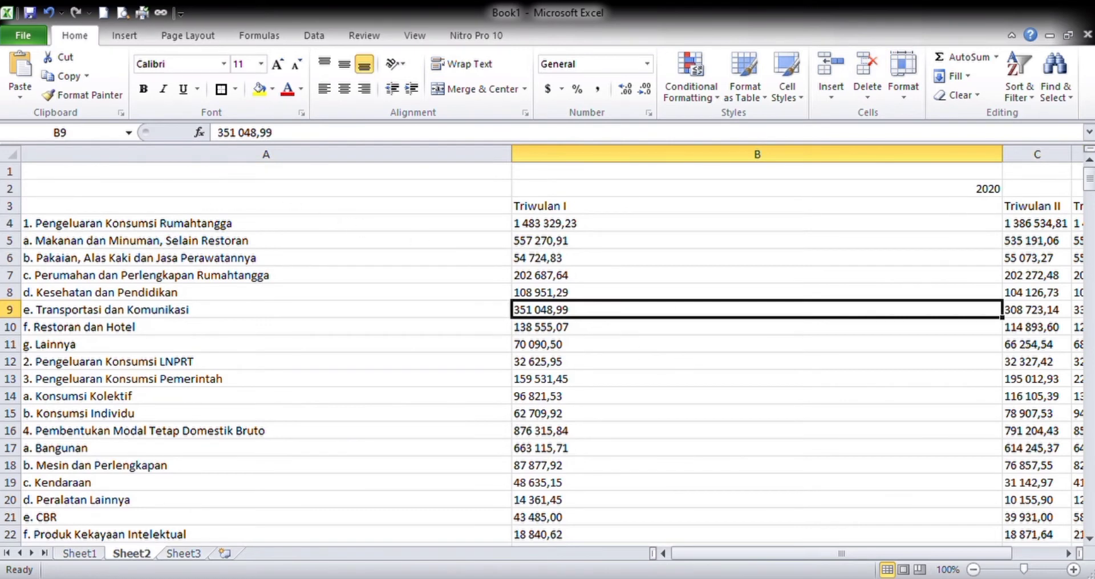
- Auto-fit the widths of all columns on Sheet2 to their contents
{"action": "left_click", "coordinate": [10, 154]}
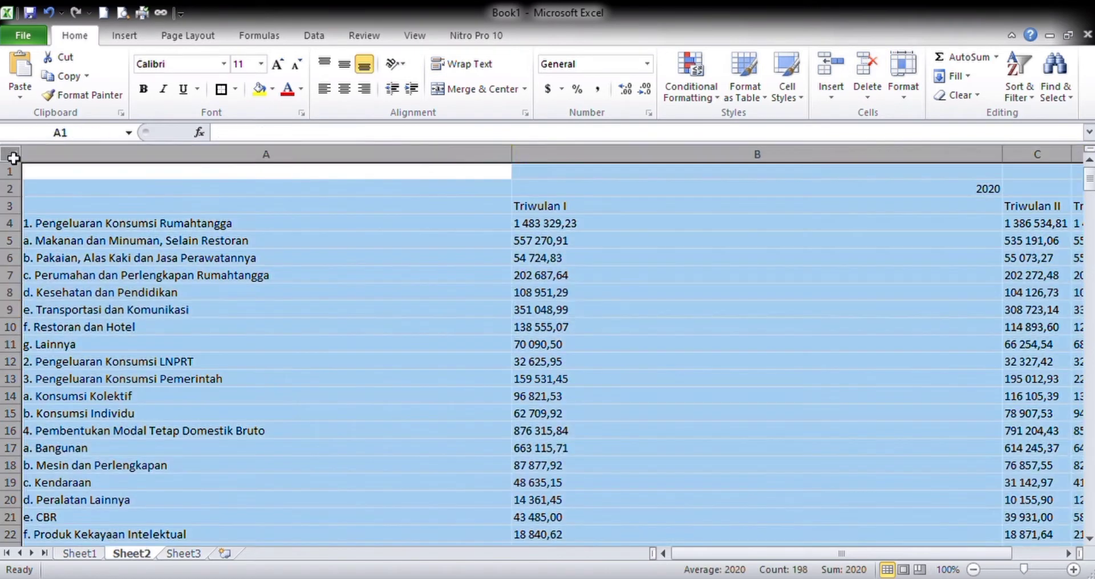
{"action": "double_click", "coordinate": [518, 162]}
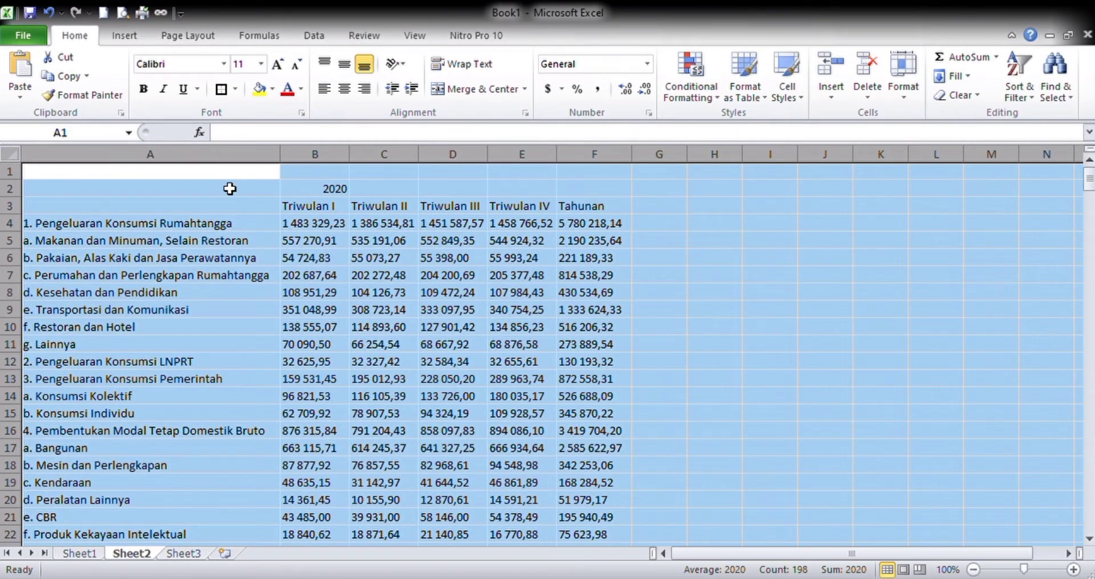
{"action": "left_click", "coordinate": [324, 243]}
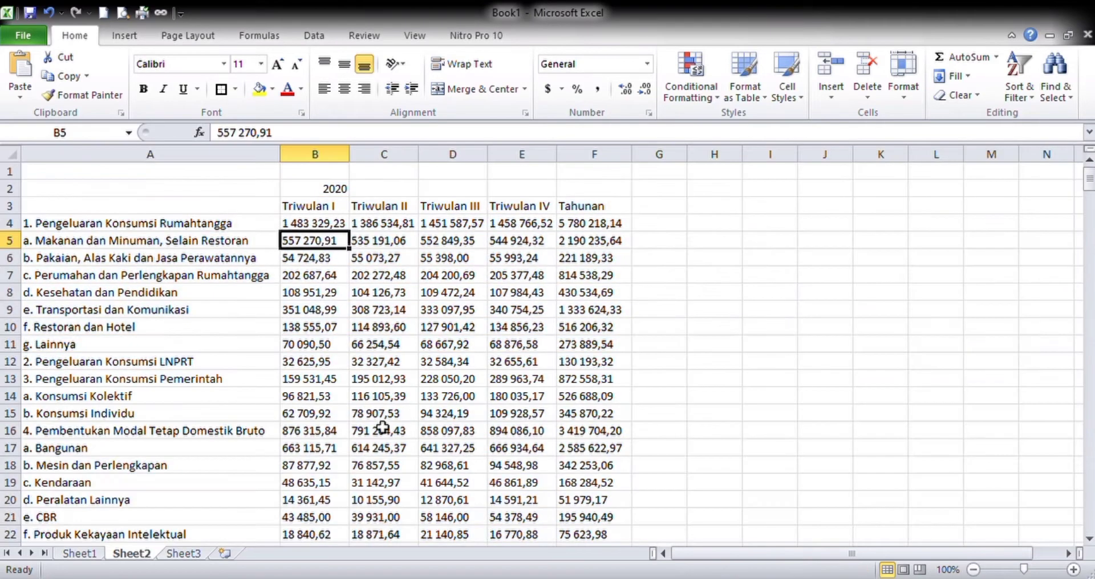
- Review the PDB table on Sheet2 from the 2020 heading down to the PRODUK DOMESTIK BRUTO row
{"action": "left_click", "coordinate": [324, 365]}
{"action": "left_click", "coordinate": [335, 259]}
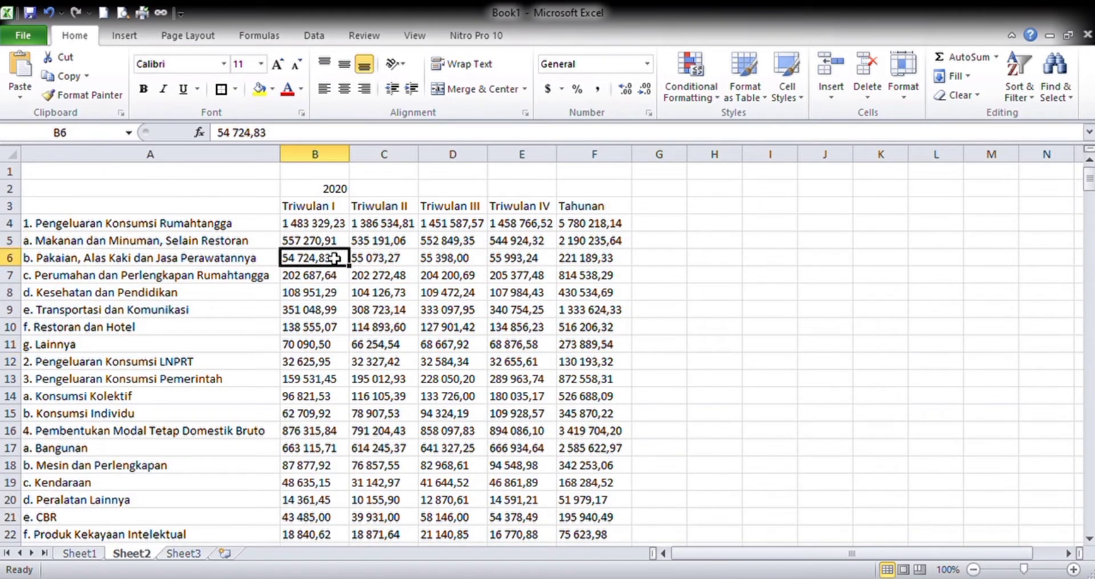
{"action": "scroll", "coordinate": [403, 349], "scroll_direction": "down", "scroll_amount": 3}
{"action": "scroll", "coordinate": [404, 349], "scroll_direction": "down", "scroll_amount": 5}
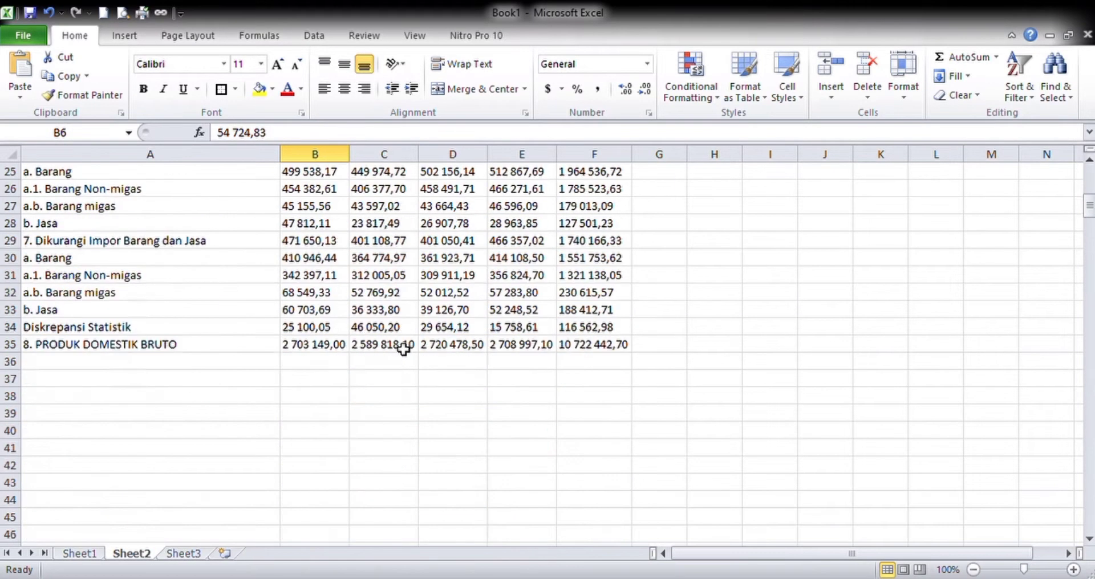
{"action": "scroll", "coordinate": [403, 350], "scroll_direction": "up", "scroll_amount": 8}
{"action": "left_click", "coordinate": [51, 193]}
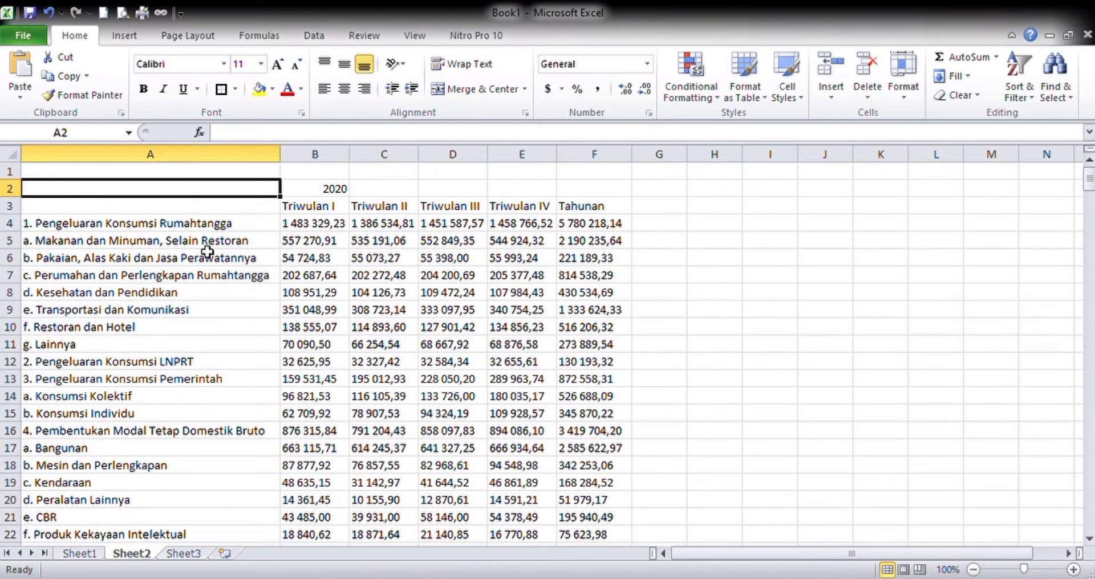
{"action": "scroll", "coordinate": [389, 422], "scroll_direction": "down", "scroll_amount": 8}
{"action": "key", "text": "Caps_Lock"}
{"action": "left_click", "coordinate": [602, 348]}
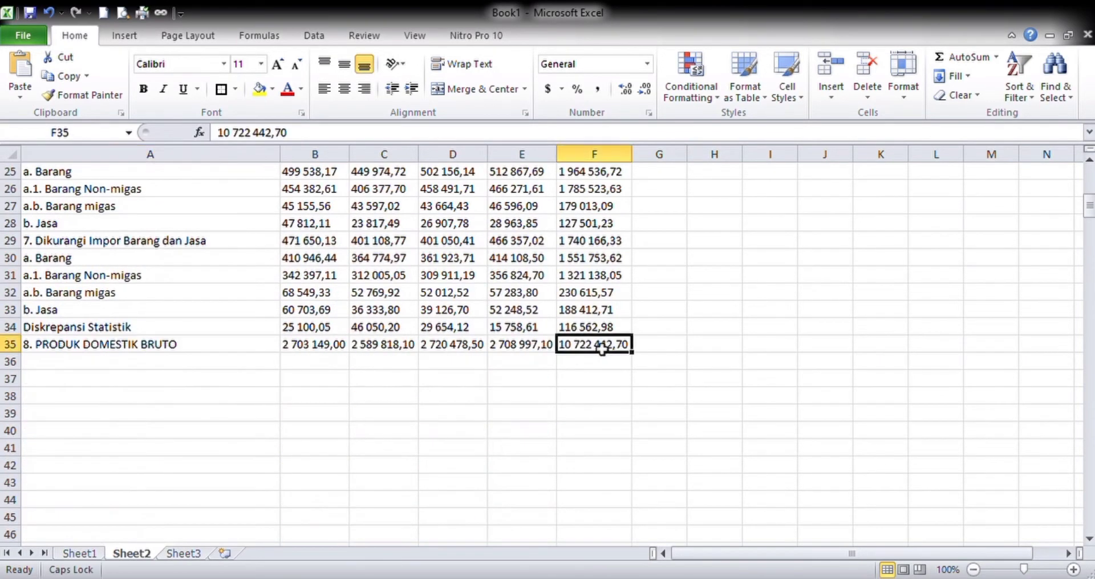
- Apply all borders and a thick outer box border to the PDB table in A2:F35
{"action": "scroll", "coordinate": [299, 336], "scroll_direction": "up", "scroll_amount": 8}
{"action": "left_click", "coordinate": [80, 192]}
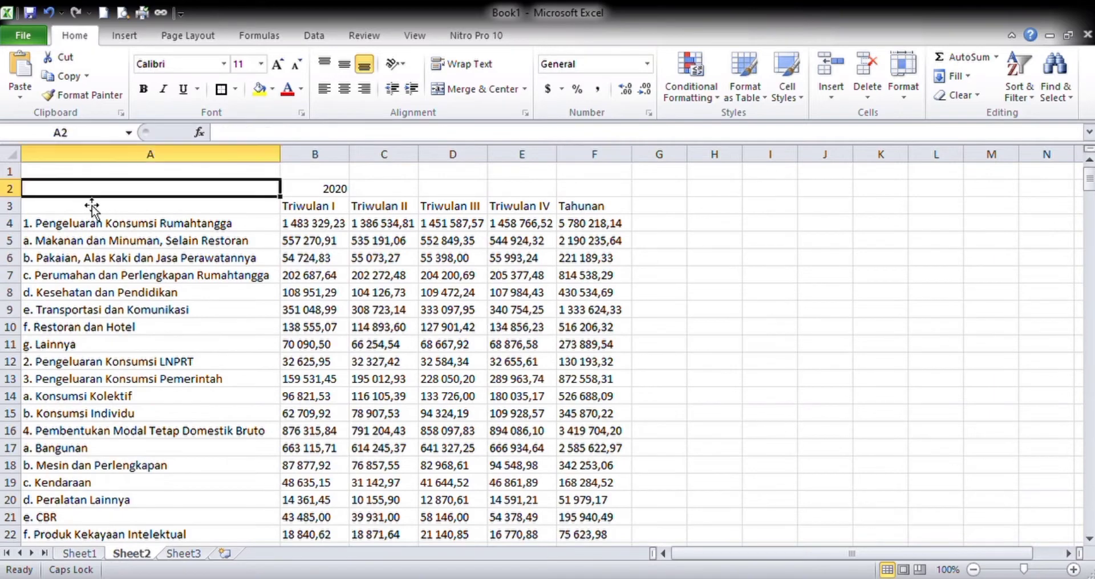
{"action": "scroll", "coordinate": [496, 481], "scroll_direction": "down", "scroll_amount": 5}
{"action": "left_click", "coordinate": [573, 500], "text": "shift"}
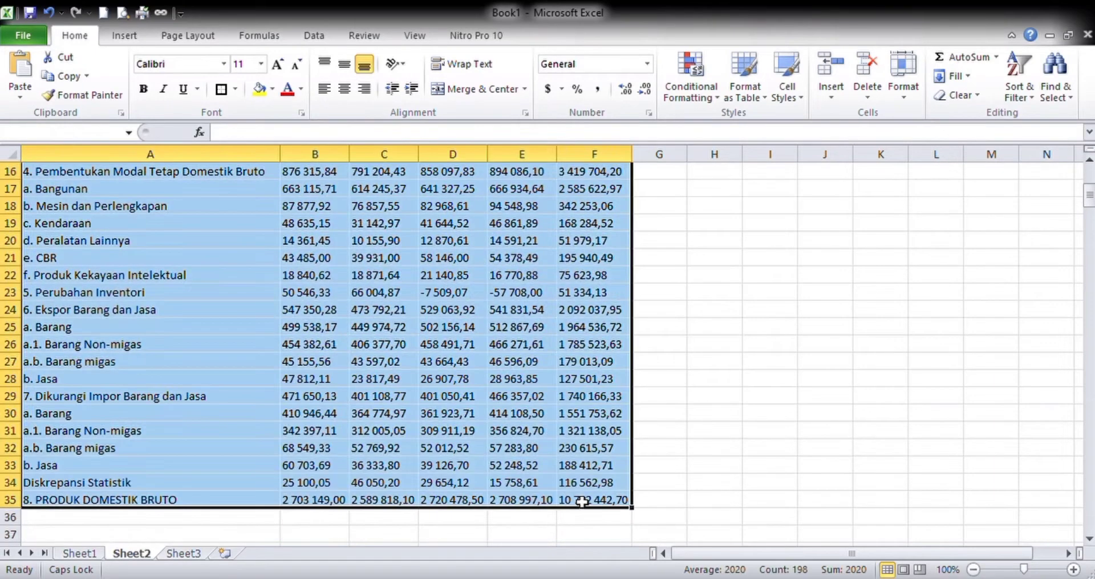
{"action": "left_click", "coordinate": [236, 90]}
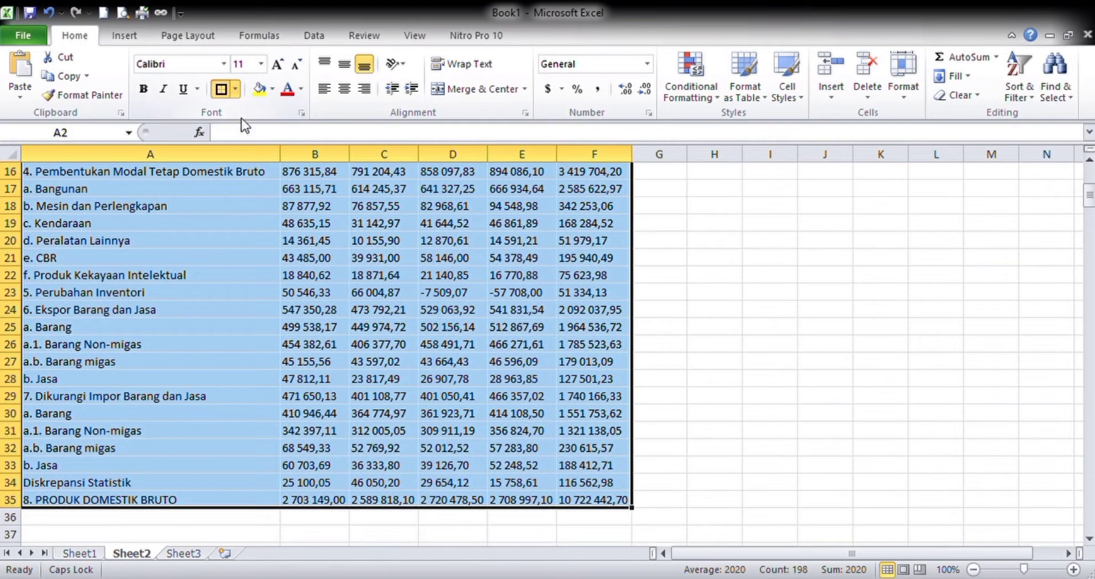
{"action": "left_click", "coordinate": [241, 196]}
{"action": "scroll", "coordinate": [241, 196], "scroll_direction": "up", "scroll_amount": 5}
{"action": "left_click", "coordinate": [235, 87]}
{"action": "left_click", "coordinate": [220, 206]}
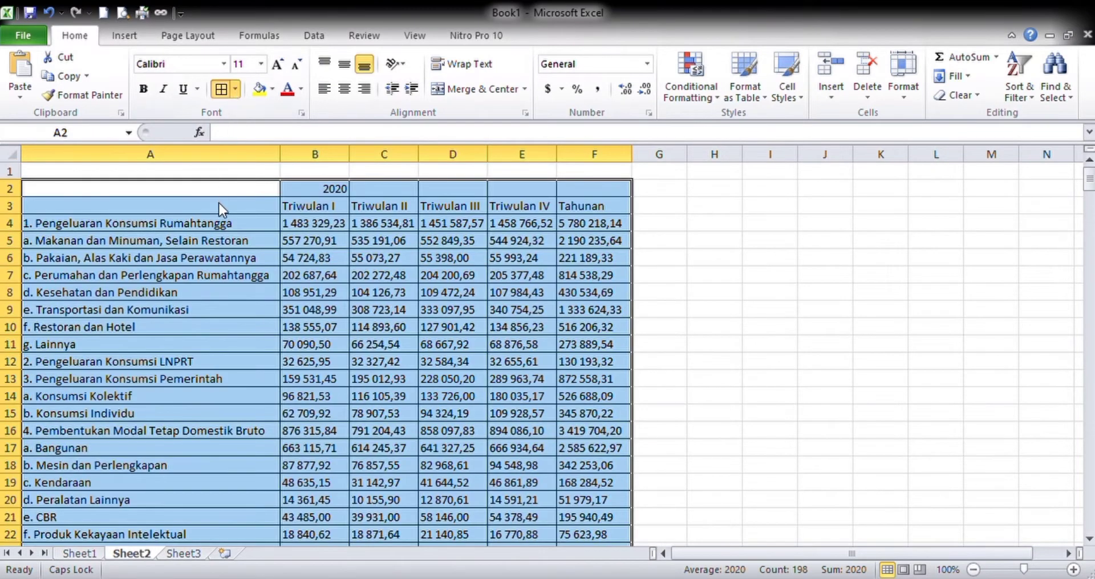
{"action": "left_click", "coordinate": [336, 333]}
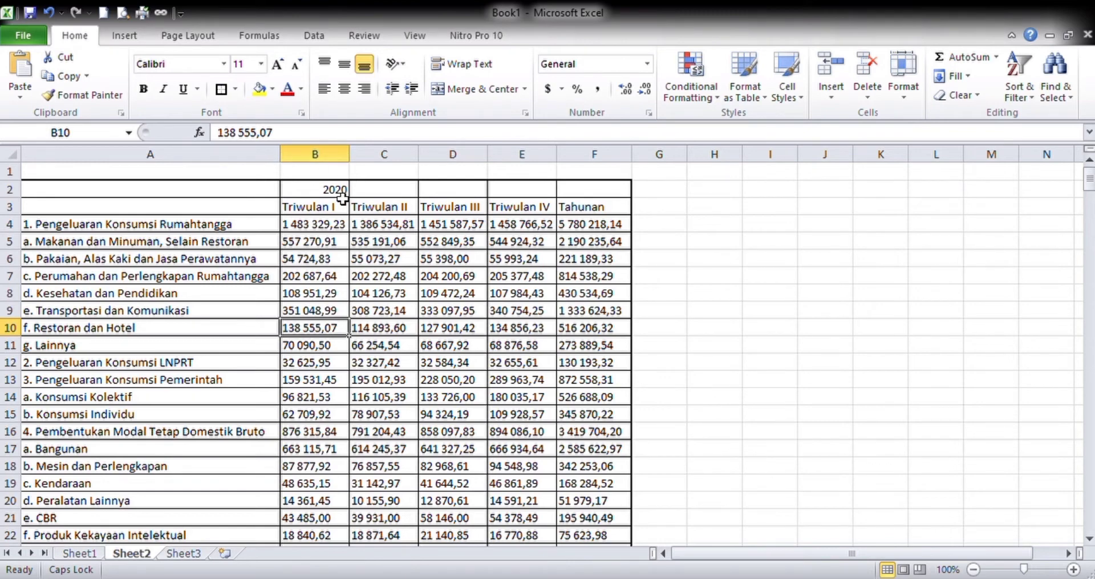
{"action": "left_click_drag", "start_coordinate": [336, 189], "coordinate": [587, 192]}
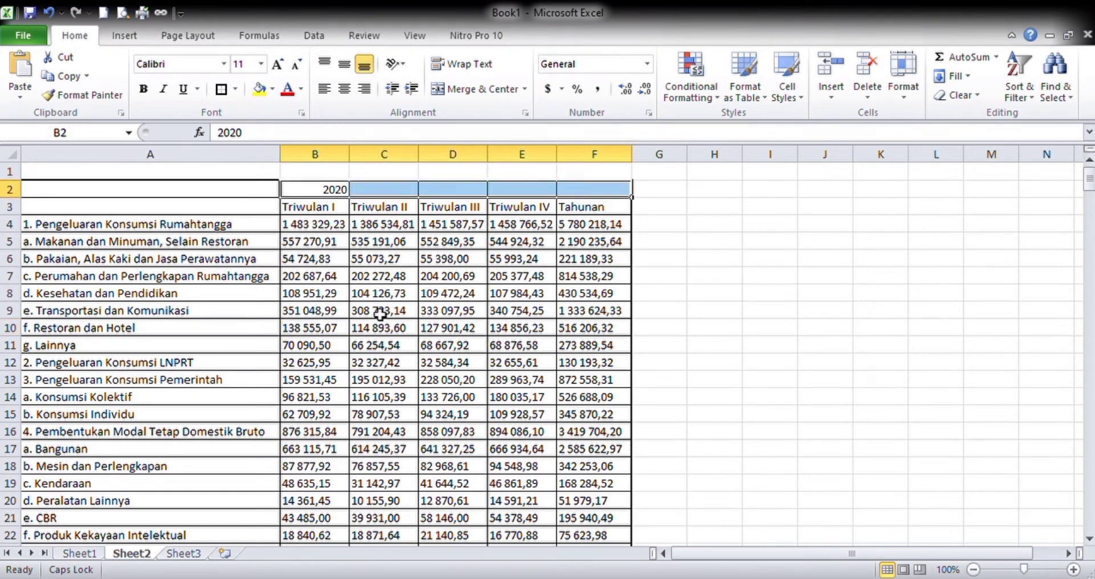
{"action": "left_click", "coordinate": [379, 312]}
{"action": "scroll", "coordinate": [331, 376], "scroll_direction": "down", "scroll_amount": 4}
{"action": "scroll", "coordinate": [323, 390], "scroll_direction": "up", "scroll_amount": 4}
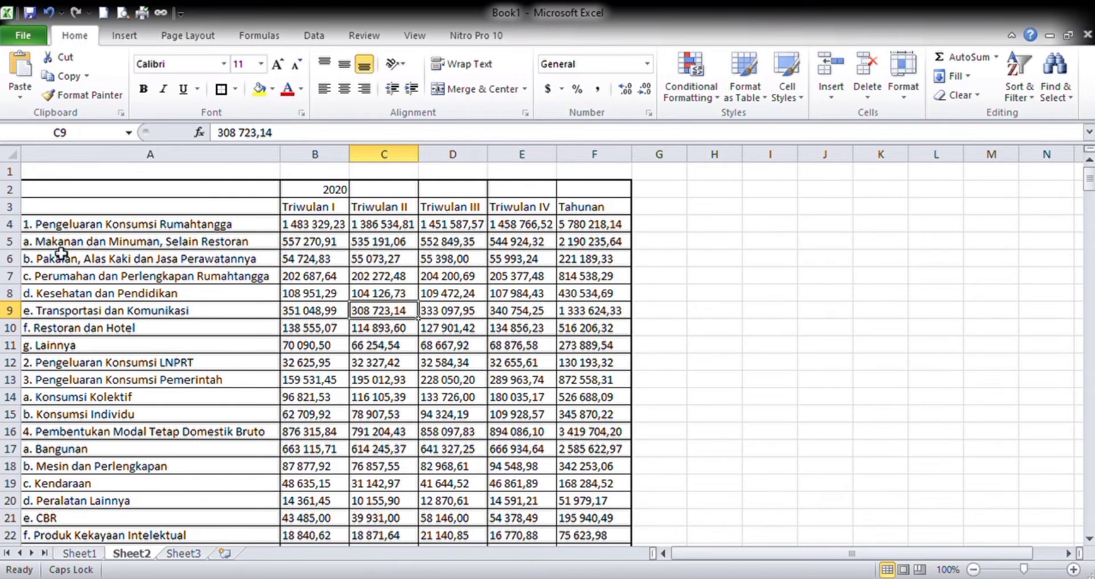
{"action": "left_click", "coordinate": [239, 278]}
{"action": "left_click", "coordinate": [312, 258]}
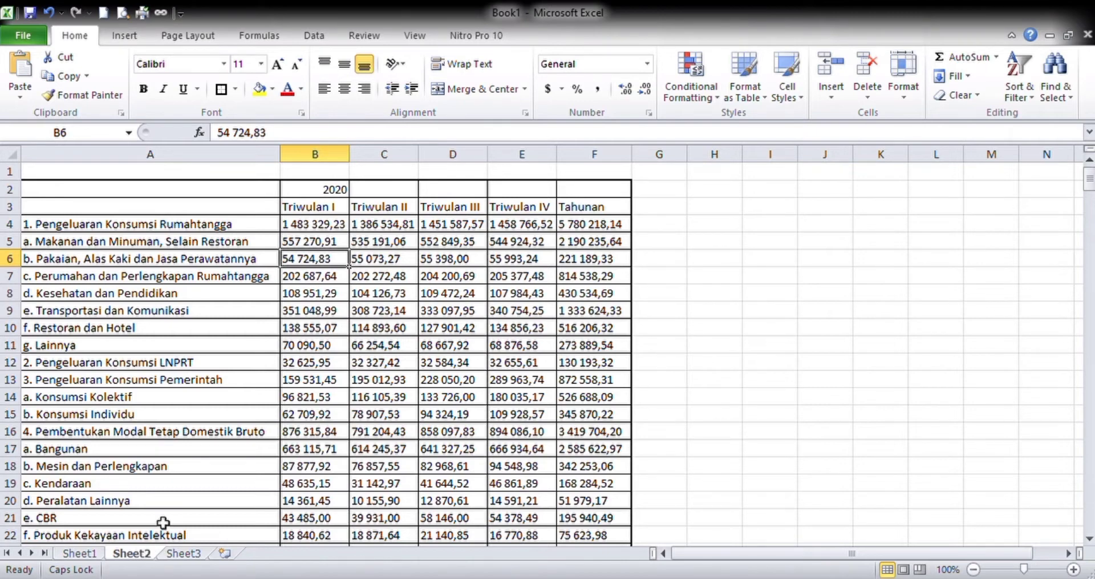
- Make a copy of Sheet2 at the end of the workbook and return to the original Sheet2
{"action": "left_click", "coordinate": [196, 428]}
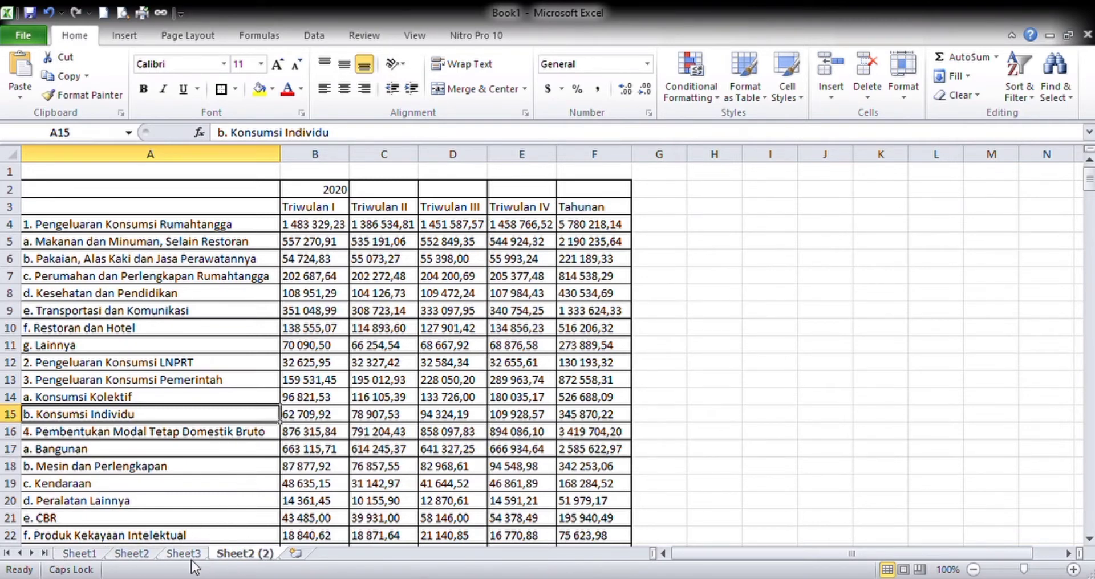
{"action": "left_click", "coordinate": [130, 559]}
{"action": "left_click", "coordinate": [197, 399]}
{"action": "left_click", "coordinate": [318, 281]}
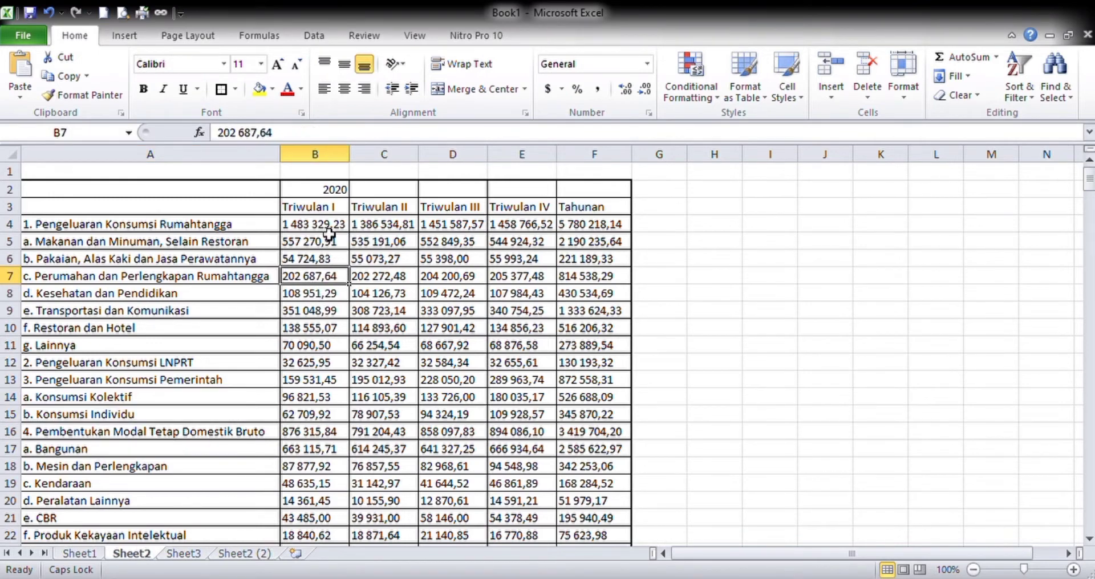
{"action": "left_click", "coordinate": [320, 385]}
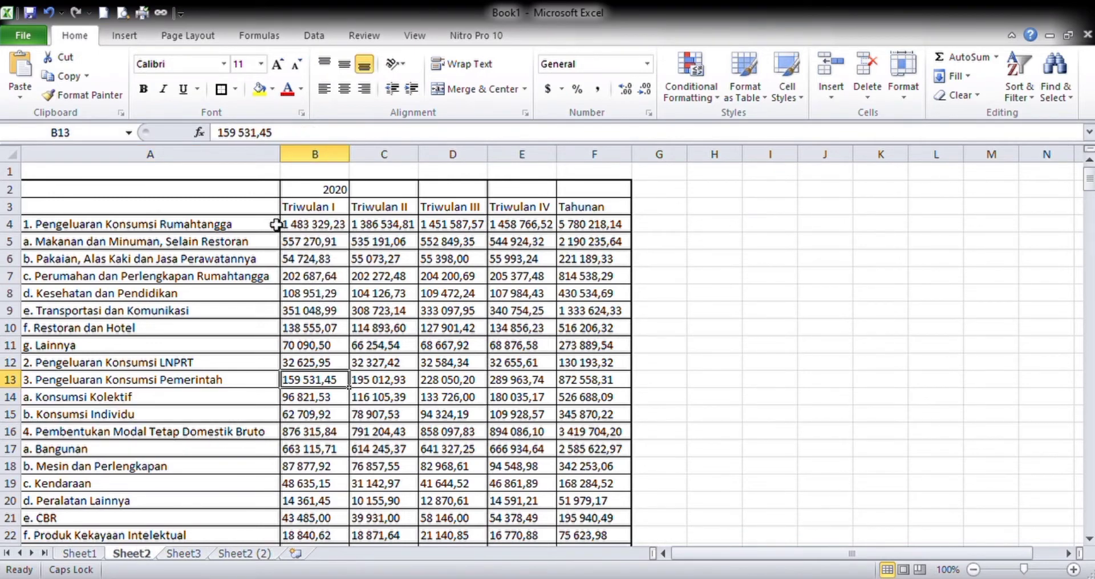
{"action": "left_click", "coordinate": [329, 228]}
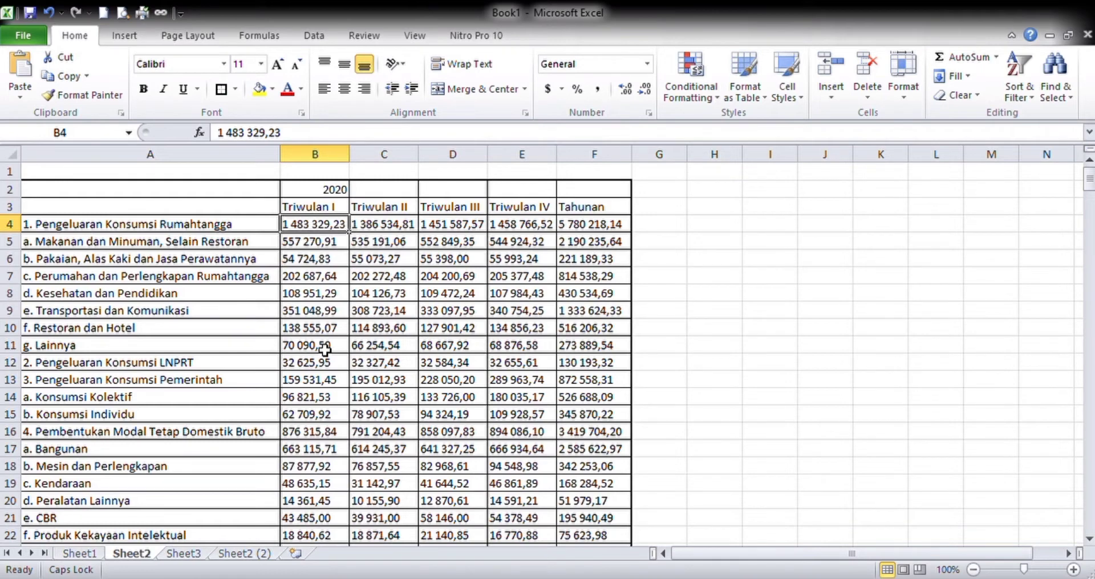
{"action": "left_click", "coordinate": [232, 416]}
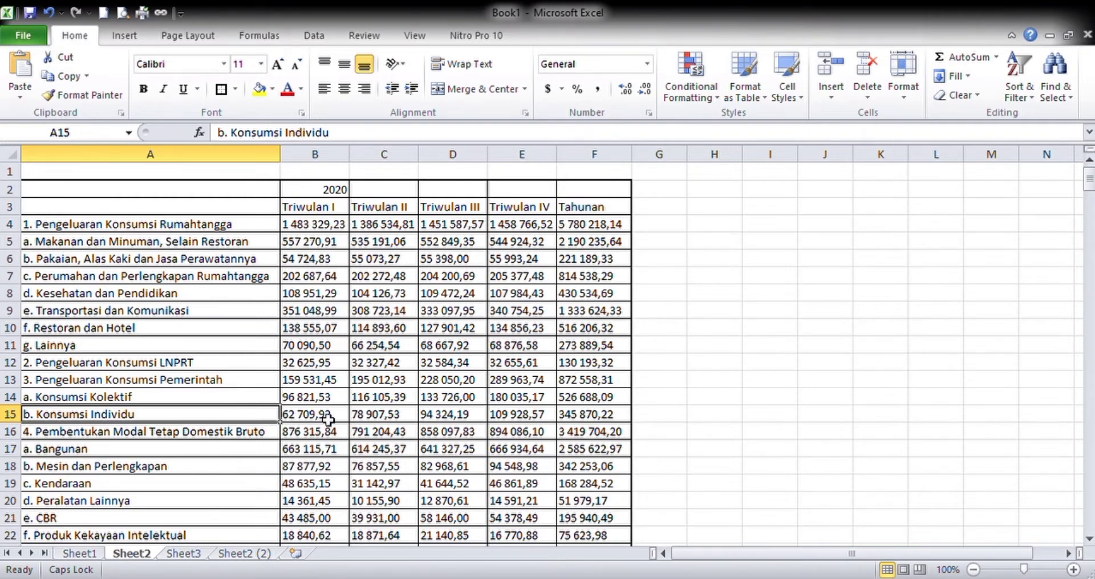
{"action": "left_click", "coordinate": [159, 368]}
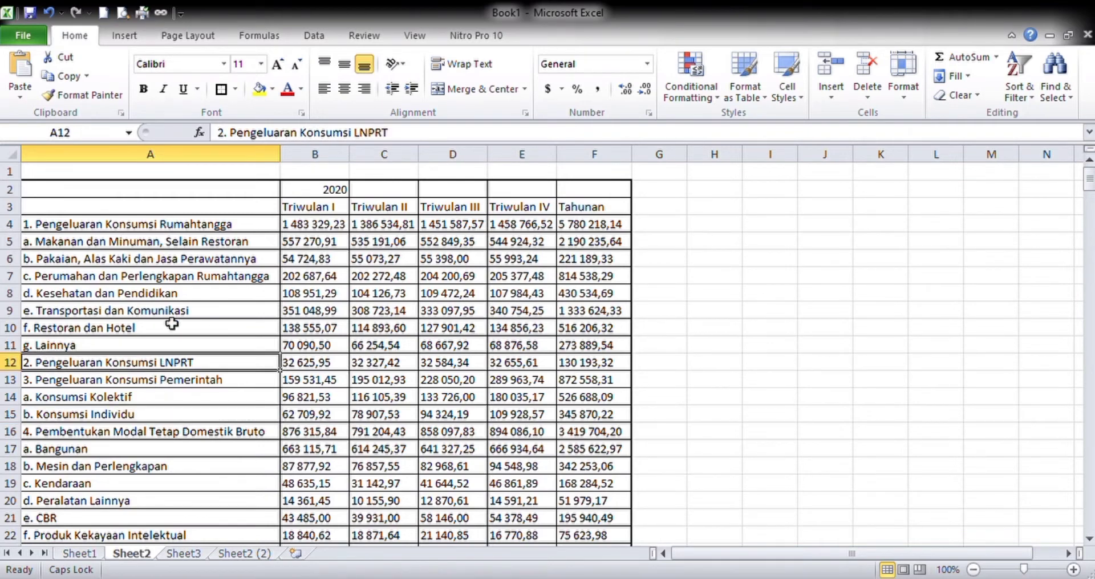
{"action": "left_click", "coordinate": [181, 280]}
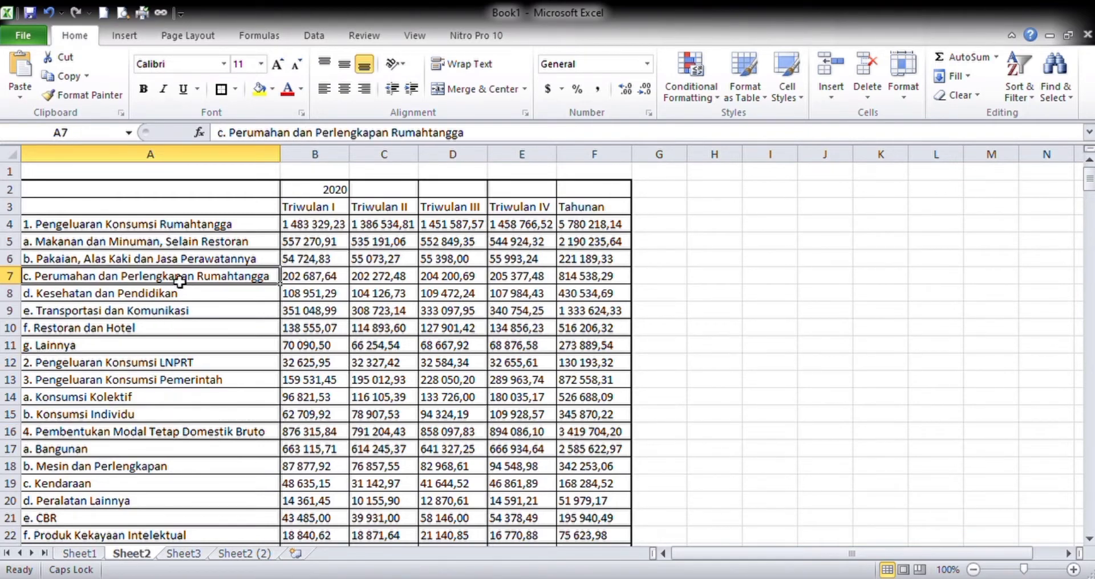
- Save the workbook under the name PRAKTIKUM 4
{"action": "left_click", "coordinate": [35, 38]}
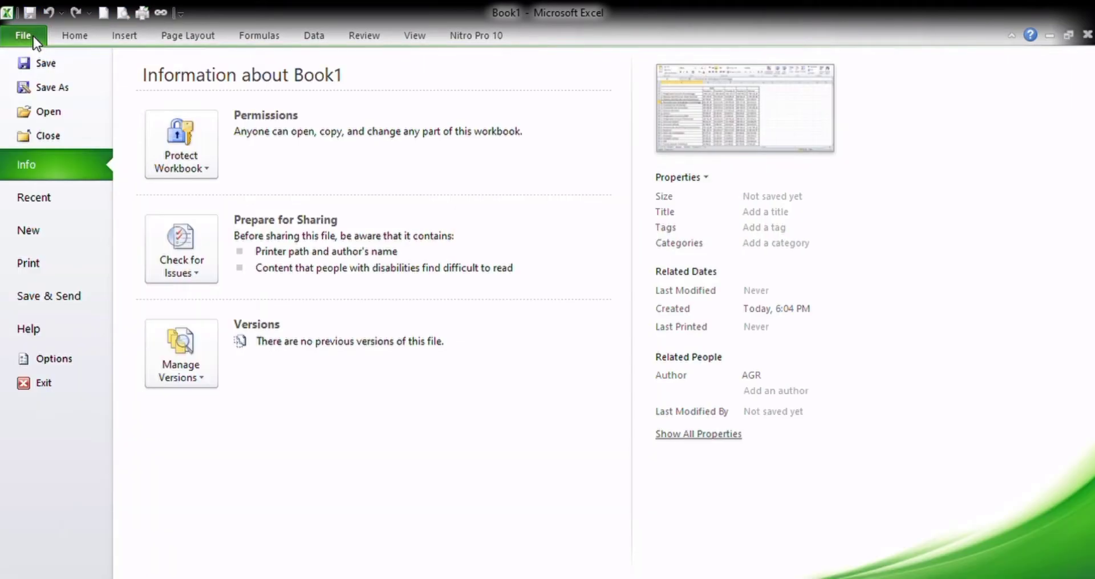
{"action": "key", "text": "Escape"}
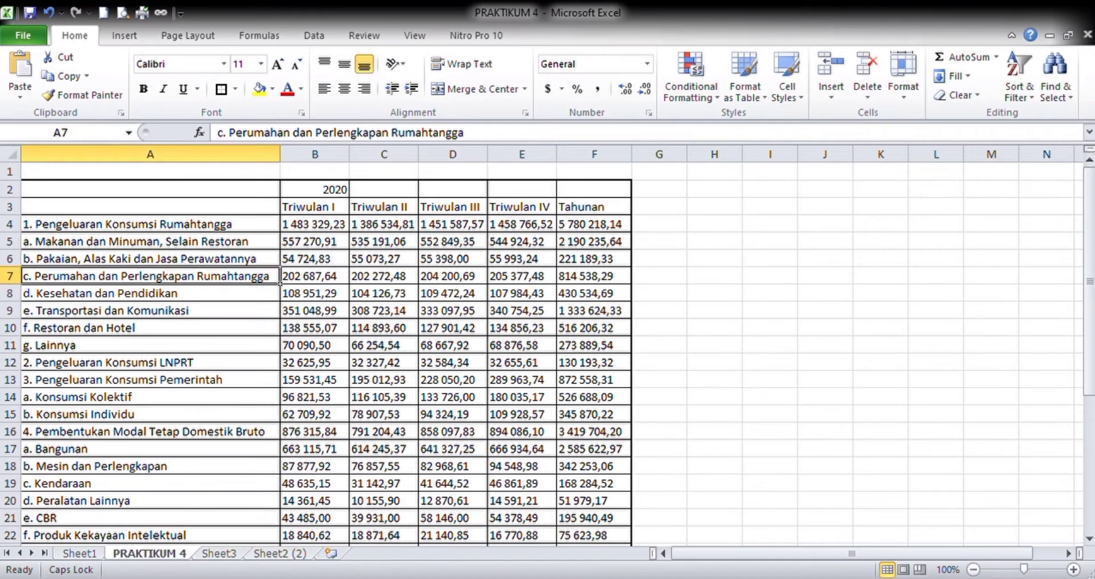
- Enter the formula =PROPER(B4) in cell H4 to try cleaning the first Triwulan I value
{"action": "left_click", "coordinate": [725, 228]}
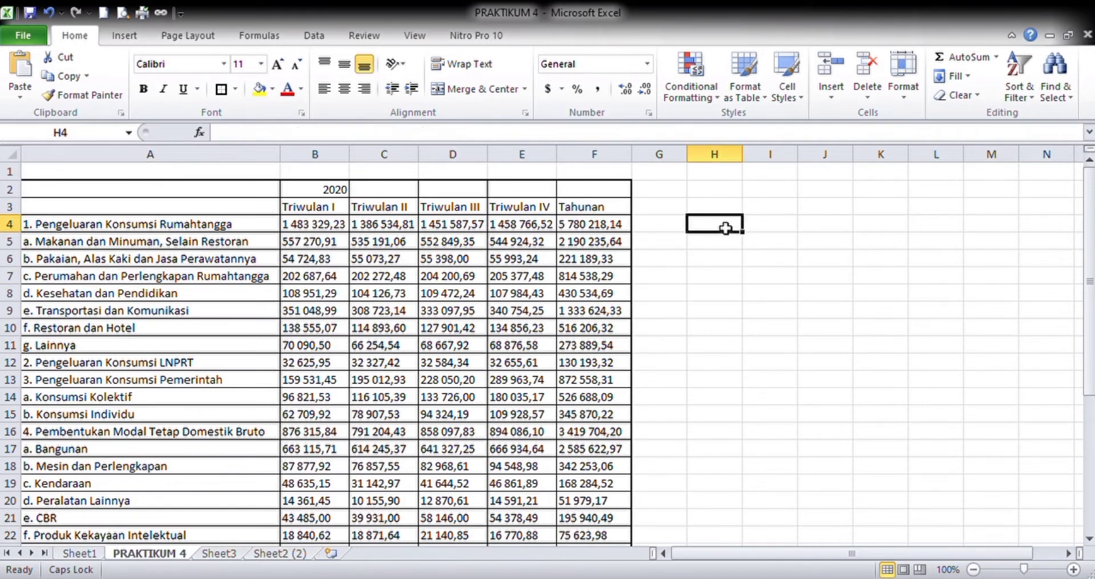
{"action": "type", "text": "=P"}
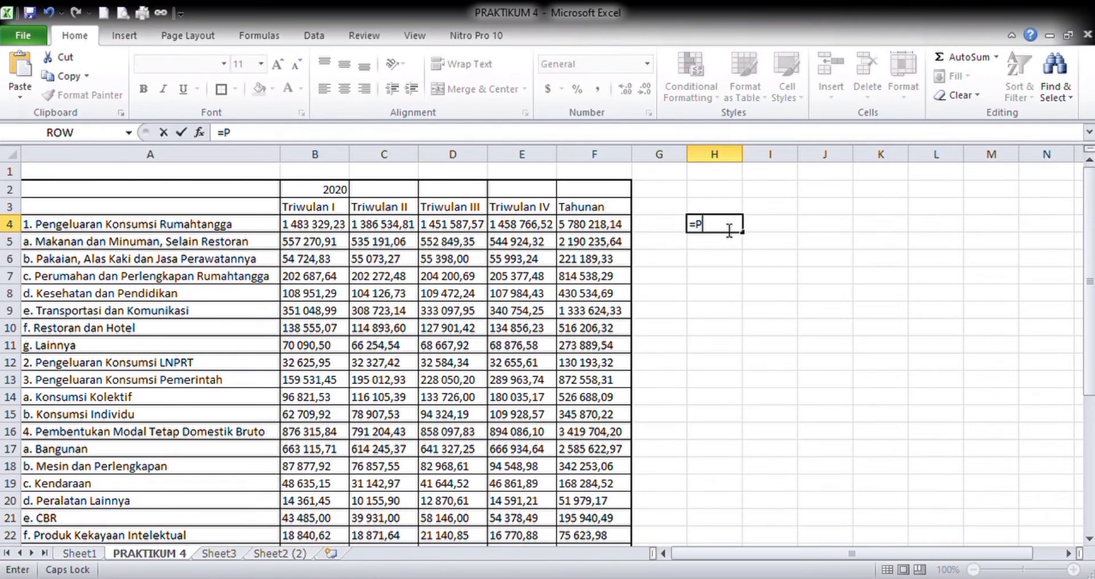
{"action": "type", "text": "ROPER("}
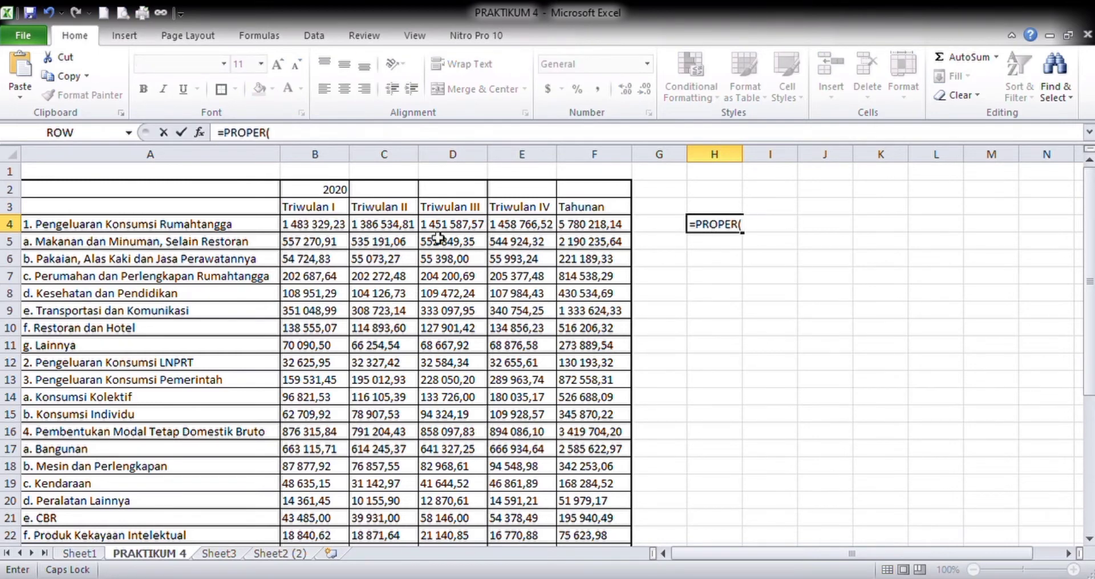
{"action": "left_click", "coordinate": [326, 228]}
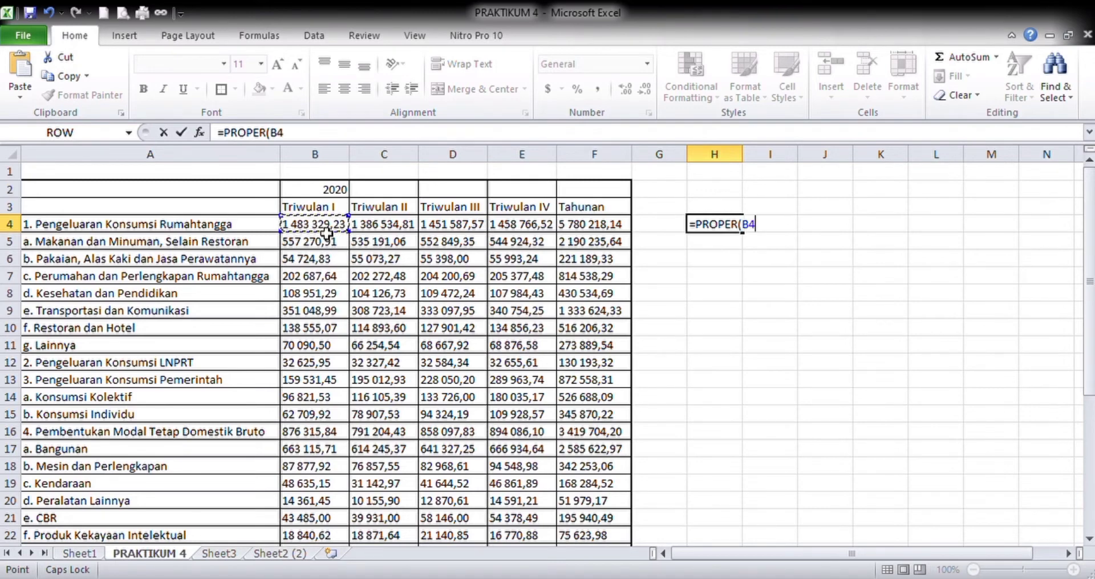
{"action": "key", "text": "Return"}
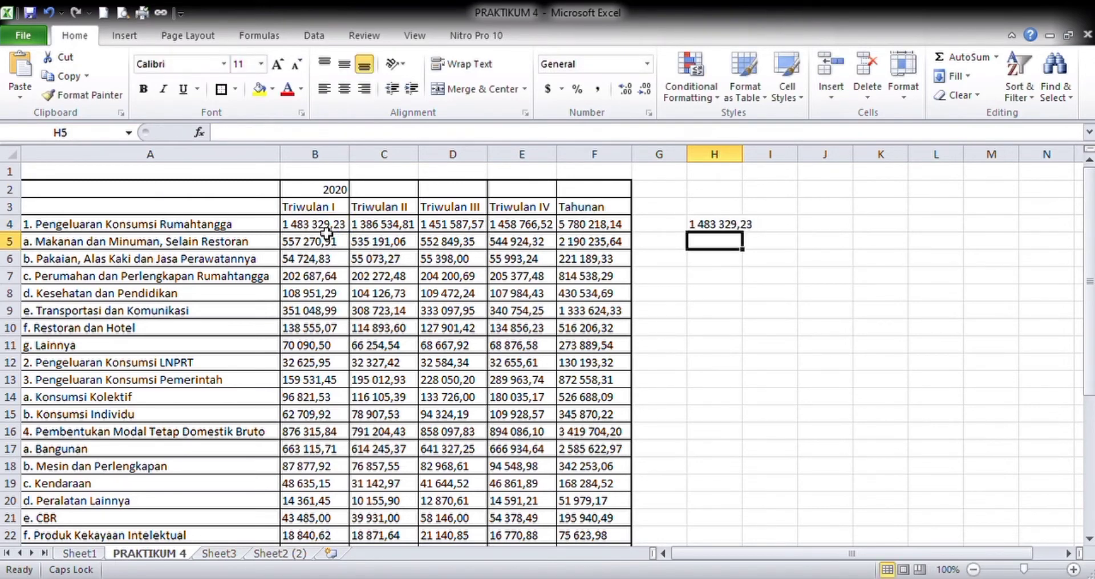
{"action": "key", "text": "Up"}
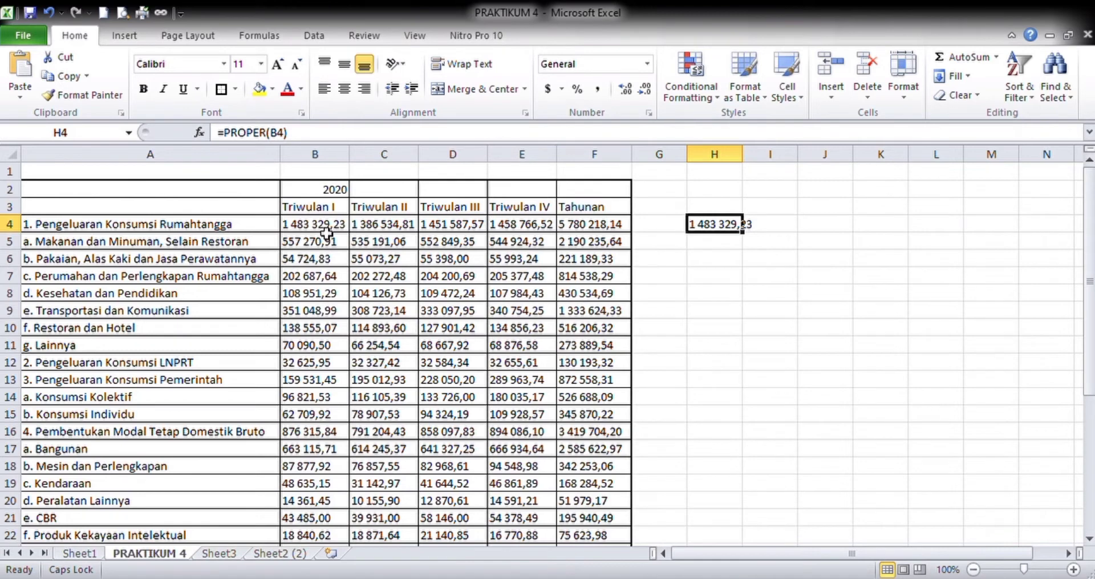
{"action": "key", "text": "Left"}
{"action": "key", "text": "Left"}
{"action": "key", "text": "Left"}
{"action": "key", "text": "Left"}
{"action": "key", "text": "Left"}
{"action": "key", "text": "Left"}
{"action": "key", "text": "Left"}
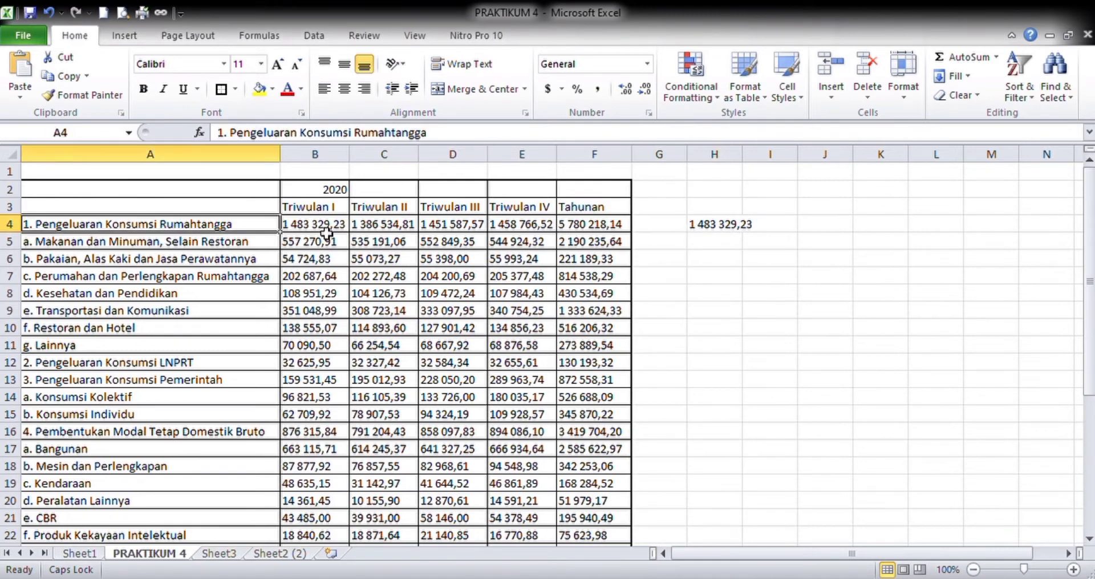
{"action": "key", "text": "Right"}
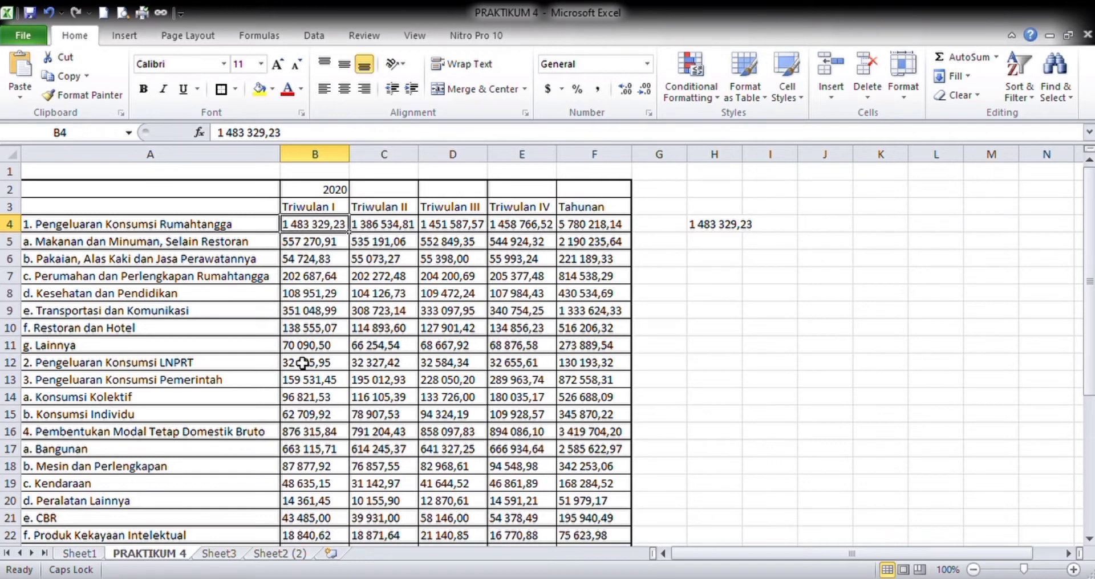
- Try replacing the formula in H4 with =SPACE(B4) to handle the spaces in the Triwulan I figure
{"action": "left_click", "coordinate": [713, 228]}
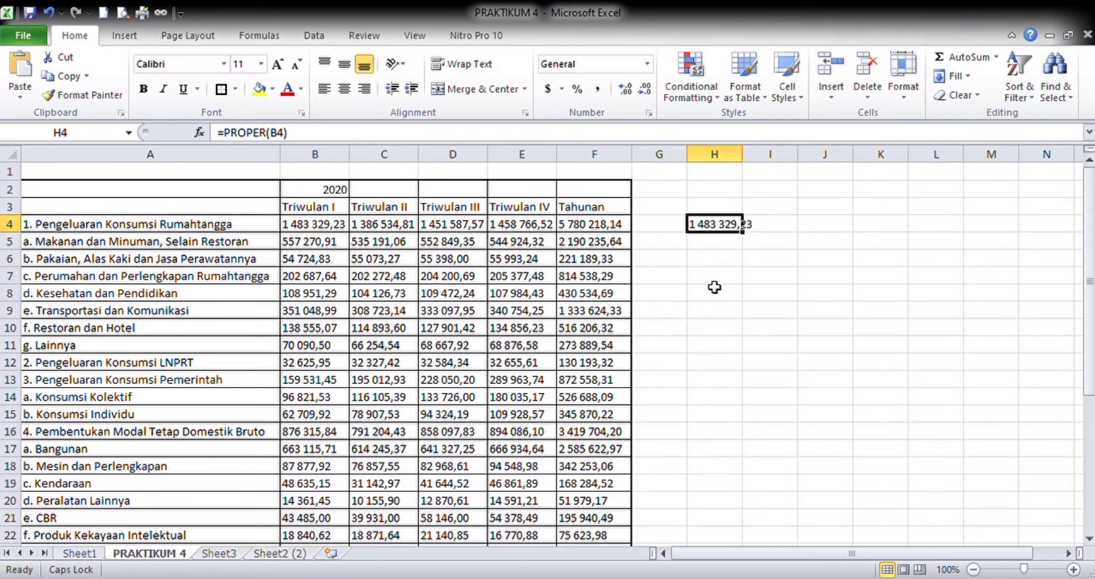
{"action": "type", "text": "="}
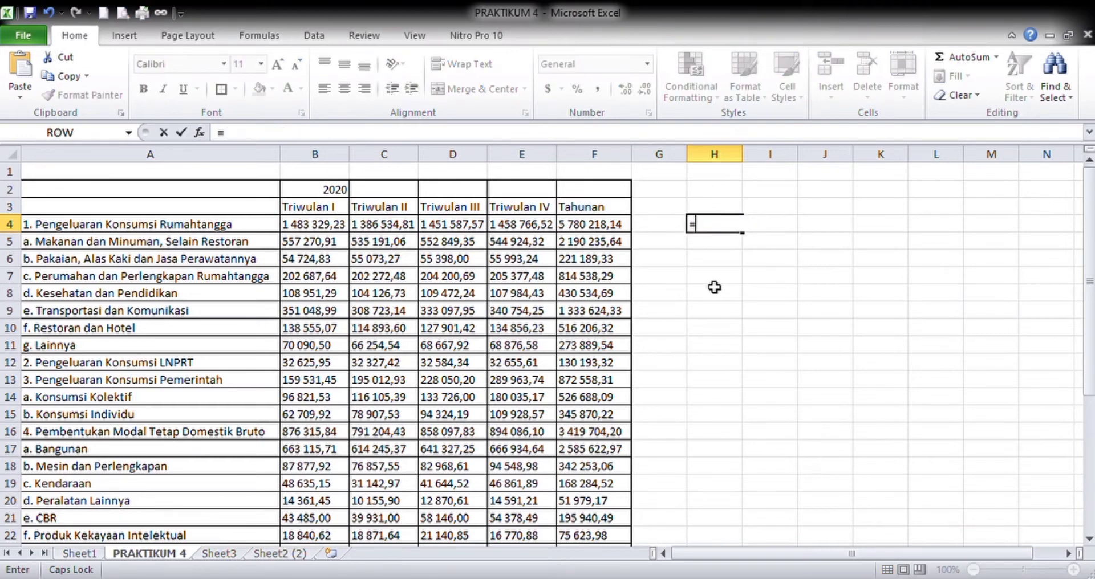
{"action": "type", "text": "SPA"}
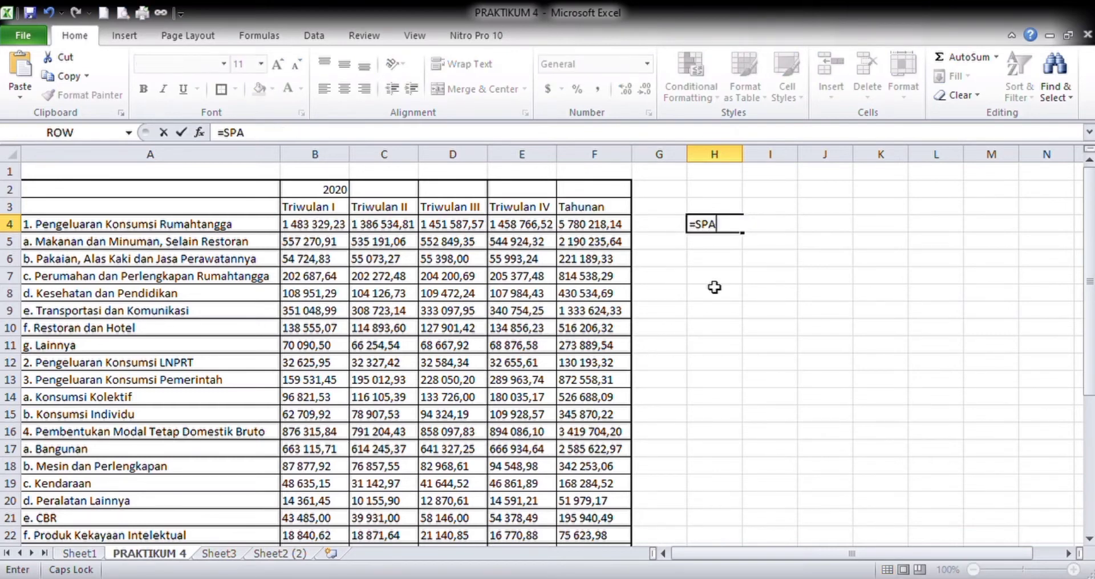
{"action": "type", "text": "CE("}
{"action": "left_click", "coordinate": [332, 228]}
{"action": "key", "text": "Return"}
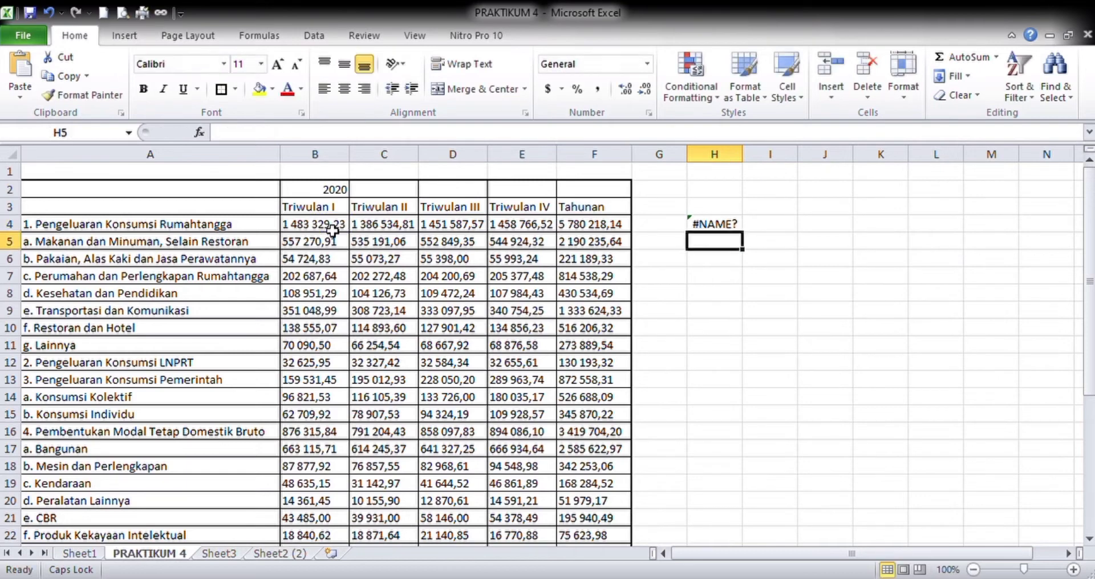
- Replace the formula in H4 with =PROPER(B4) to return the first Triwulan I figure
{"action": "key", "text": "Up"}
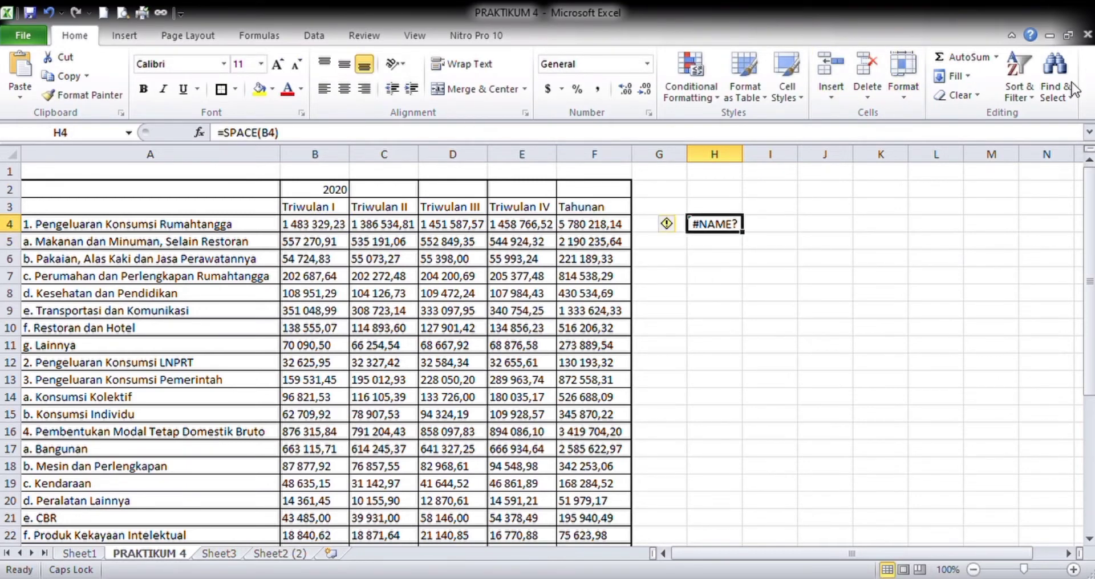
{"action": "type", "text": "="}
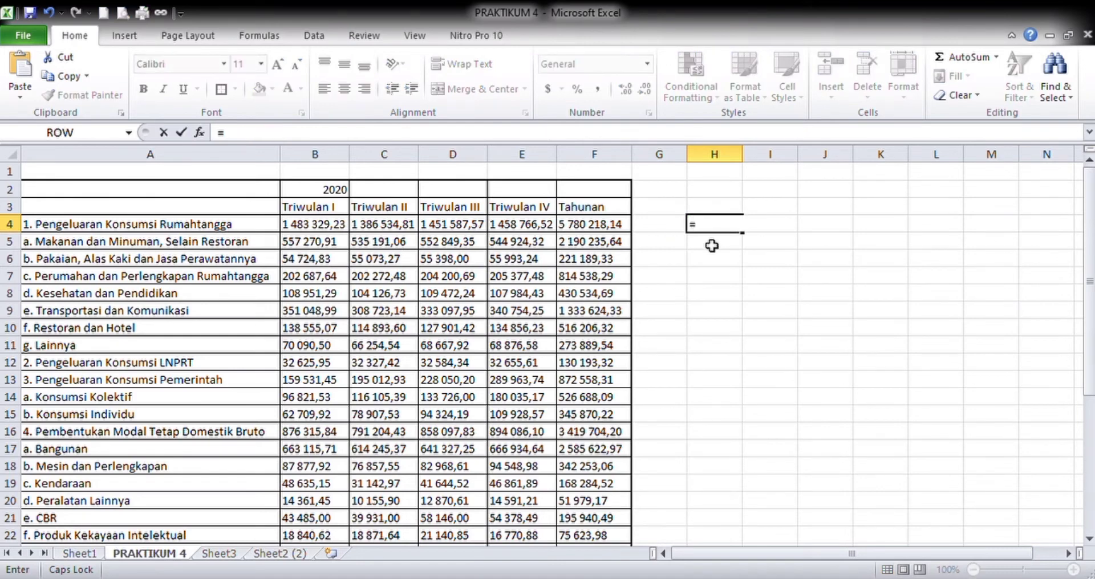
{"action": "type", "text": "PRO"}
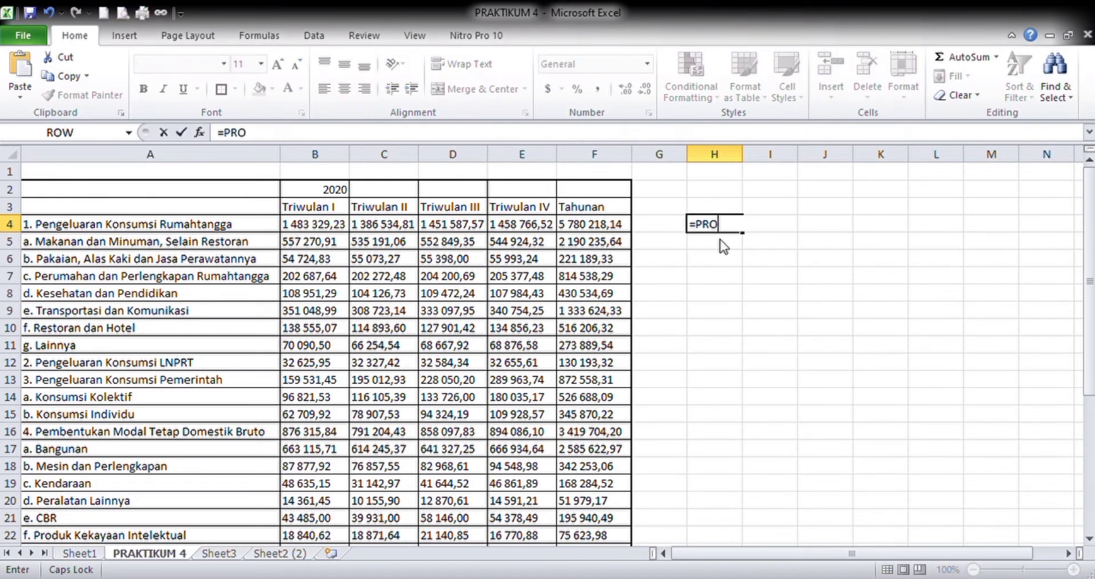
{"action": "type", "text": "PER("}
{"action": "left_click", "coordinate": [313, 228]}
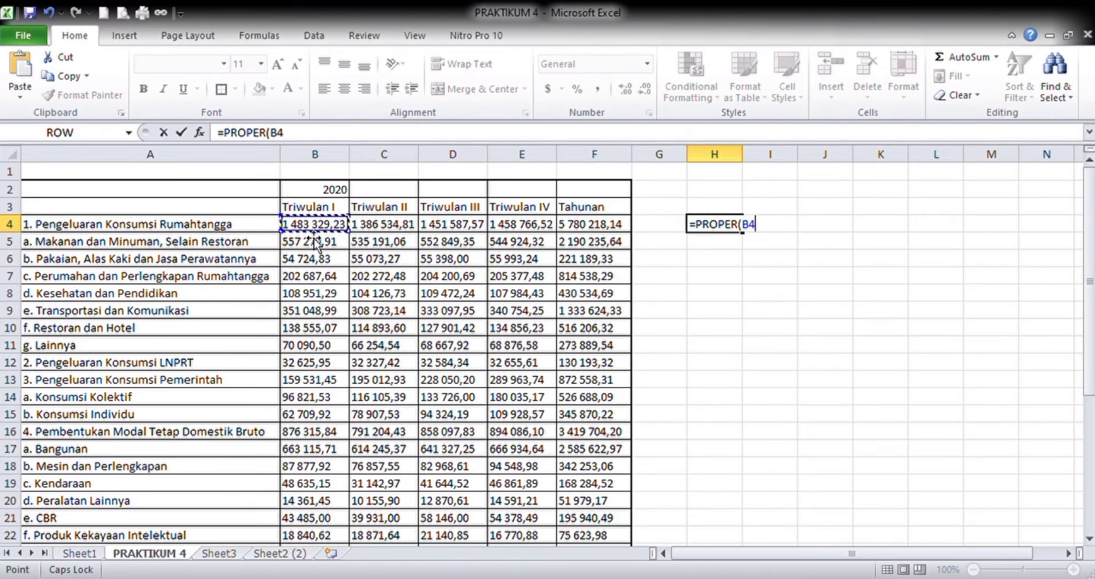
{"action": "key", "text": "Return"}
{"action": "key", "text": "Up"}
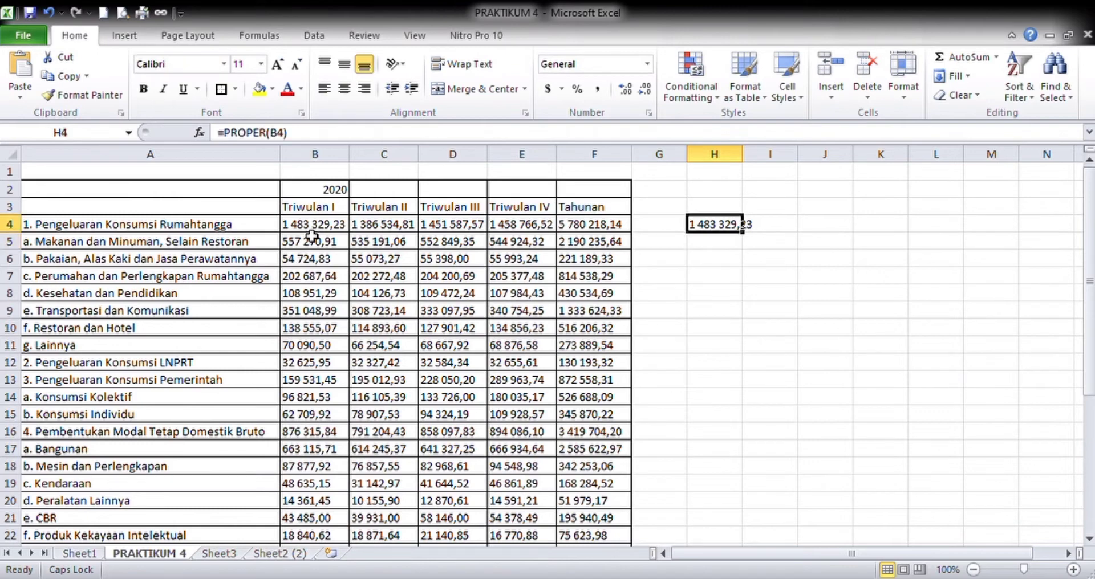
- Test whether H4 works as a number by calculating =H4+1 in I4, and clear the test cell
{"action": "key", "text": "Right"}
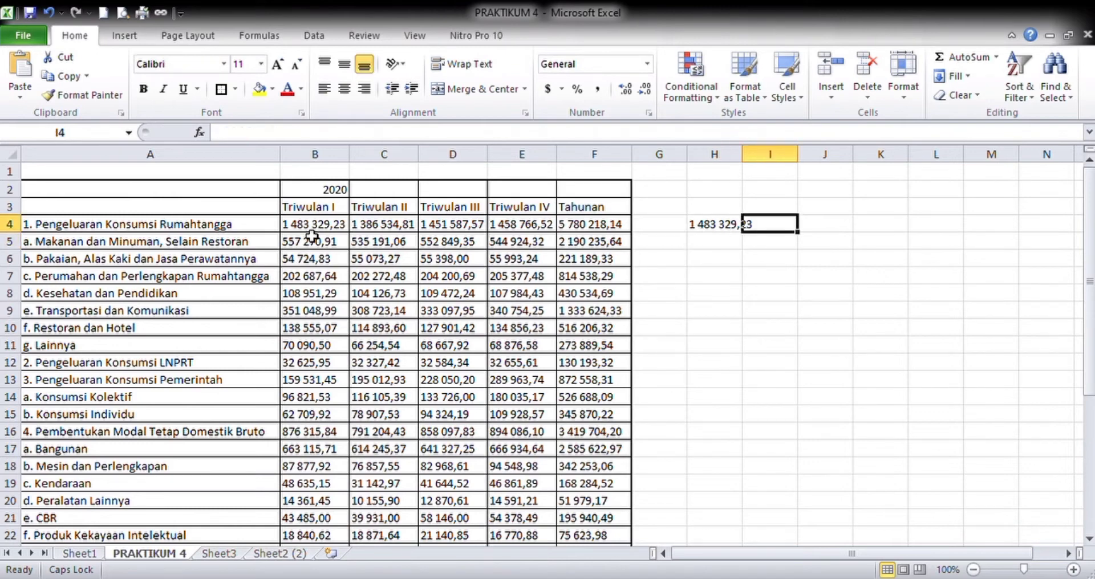
{"action": "key", "text": "Down"}
{"action": "key", "text": "Up"}
{"action": "type", "text": "="}
{"action": "key", "text": "Left"}
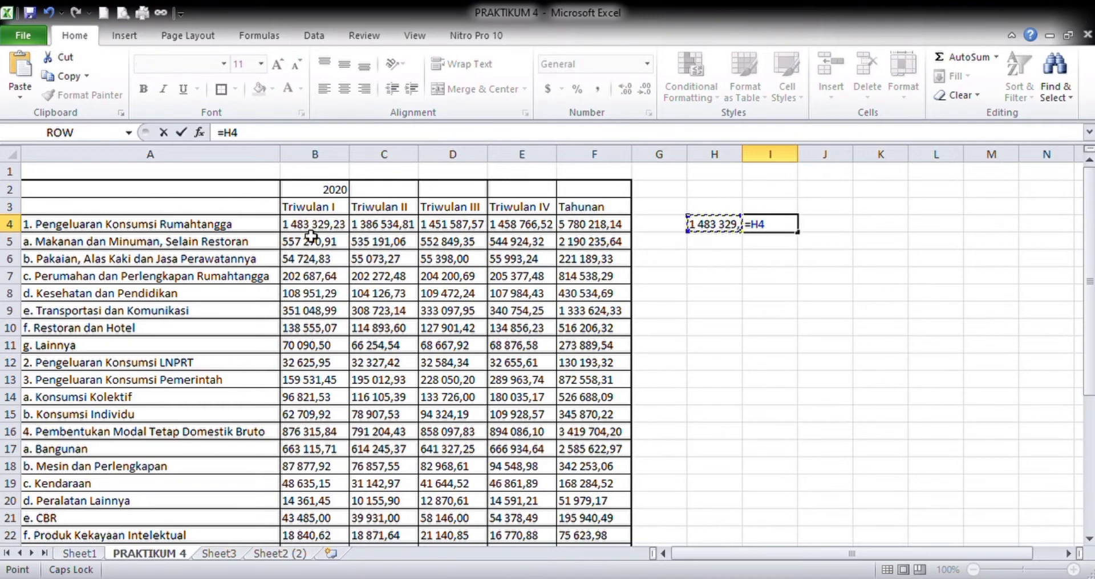
{"action": "type", "text": "+1"}
{"action": "key", "text": "Return"}
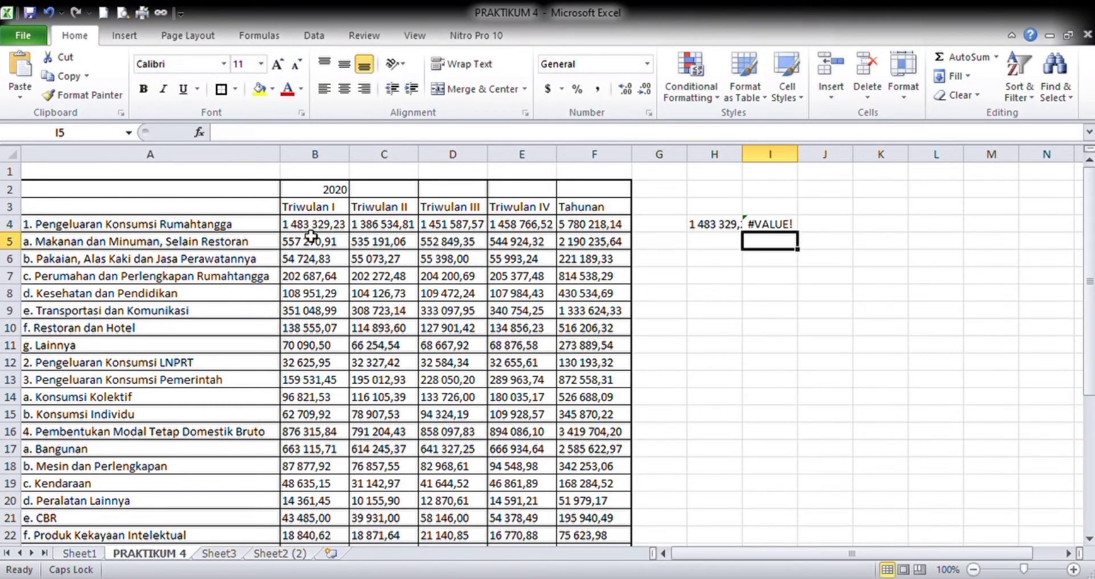
{"action": "key", "text": "Up"}
{"action": "key", "text": "Delete"}
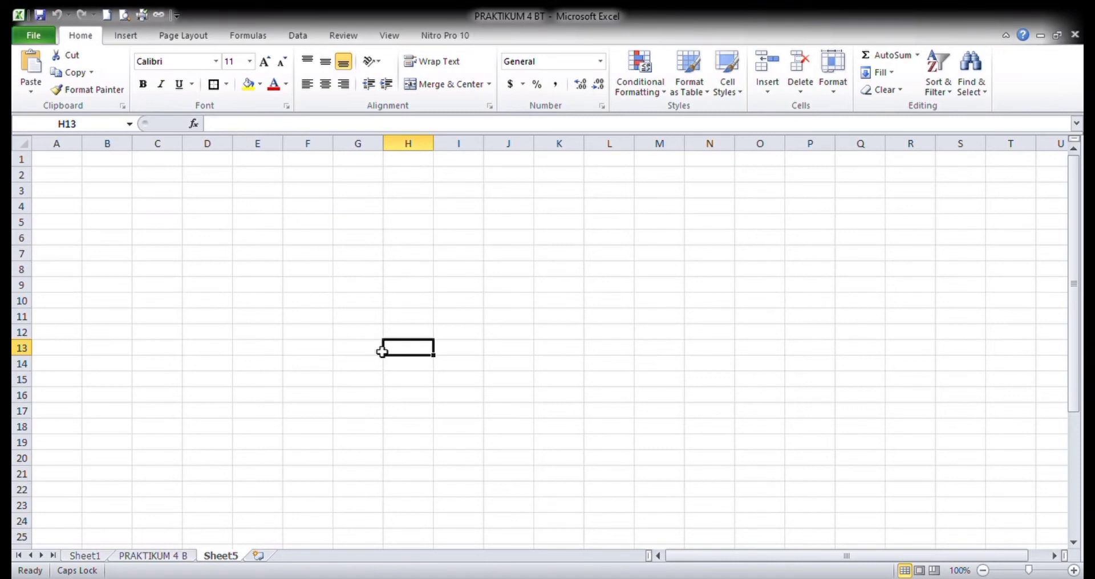
- Save the PRAKTIKUM 4 B sheet under the new file name PRAKTIKUM 4 PAK
{"action": "left_click", "coordinate": [175, 558]}
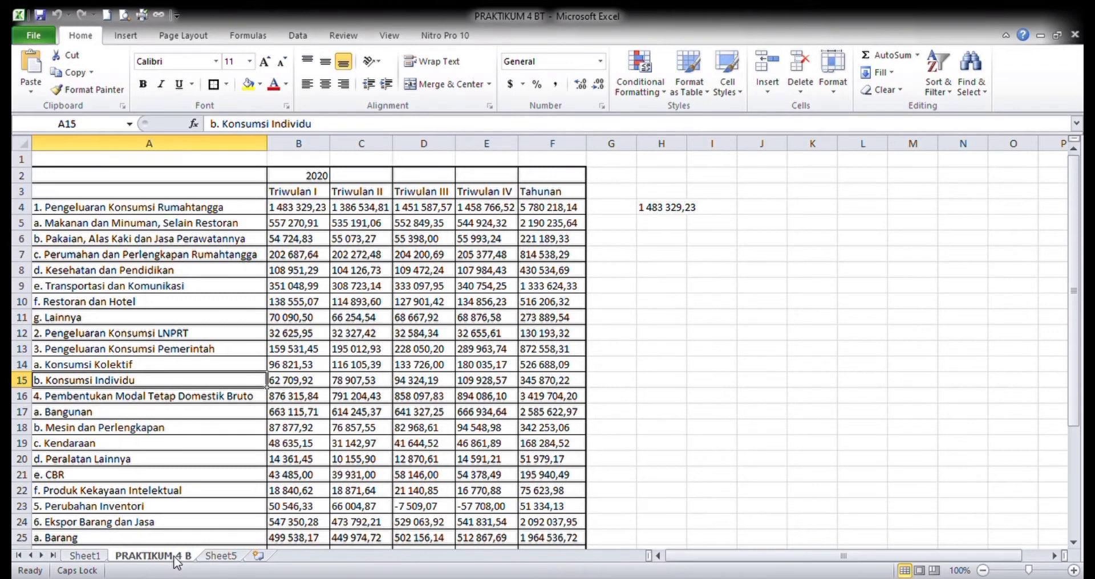
{"action": "left_click", "coordinate": [220, 479]}
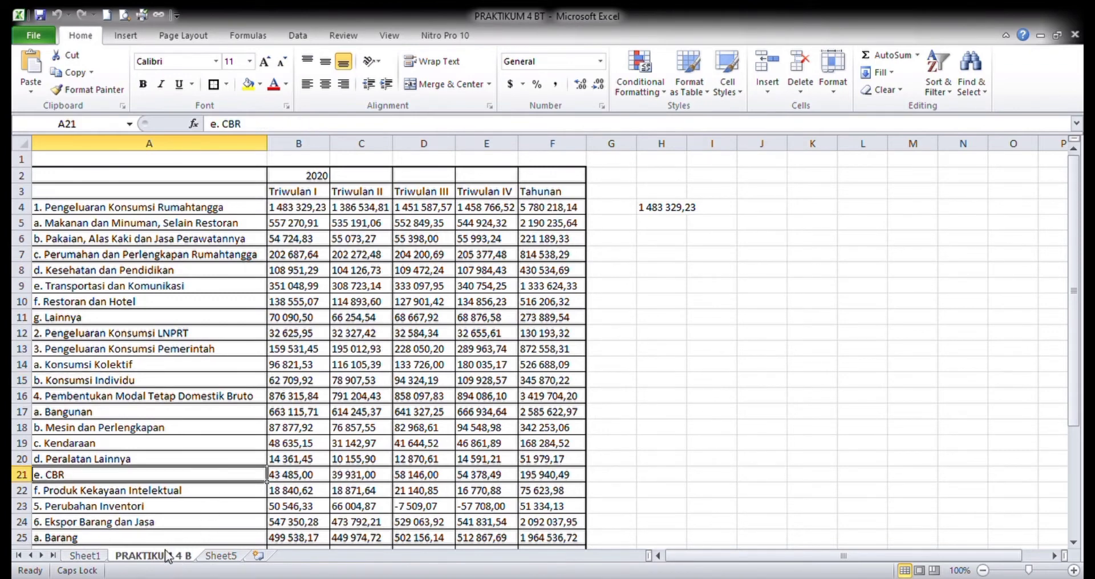
{"action": "left_click", "coordinate": [50, 37]}
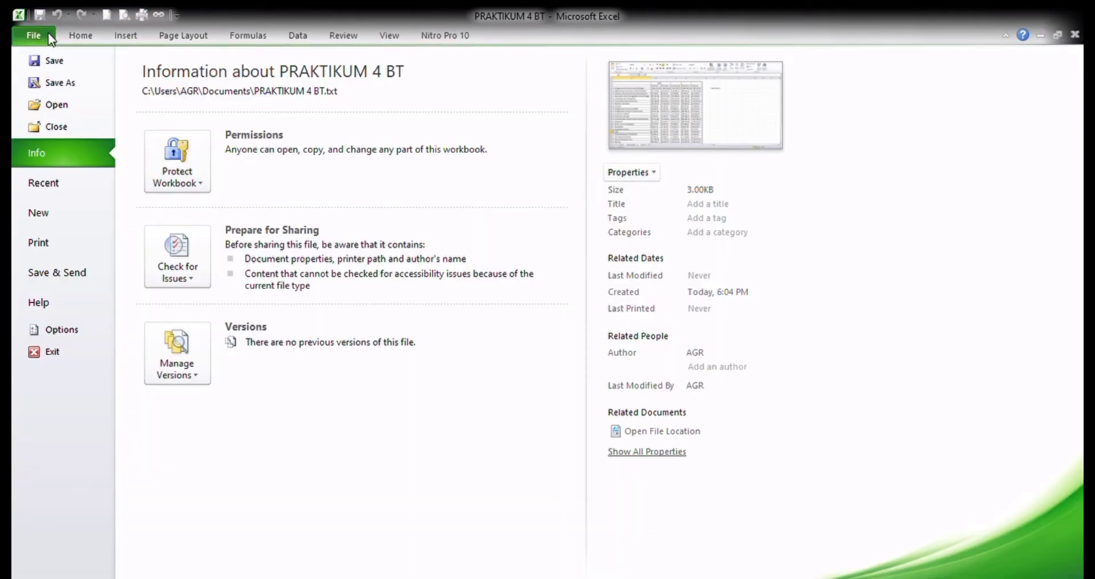
{"action": "left_click", "coordinate": [88, 89]}
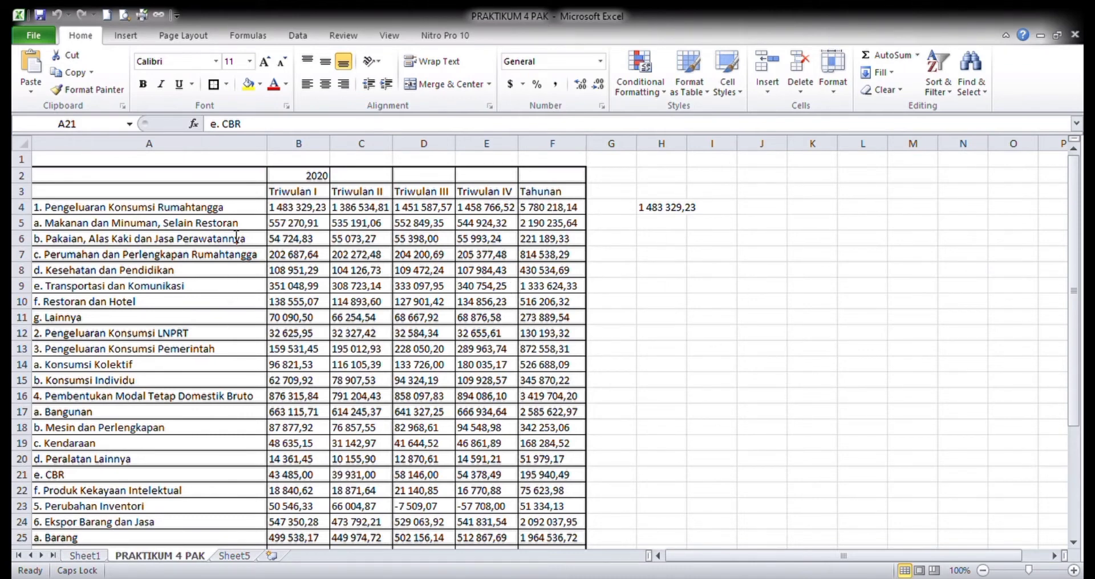
- Paste the space-free GDP data into Sheet5 starting at C3 and fit all column widths to their contents
{"action": "left_click", "coordinate": [254, 578]}
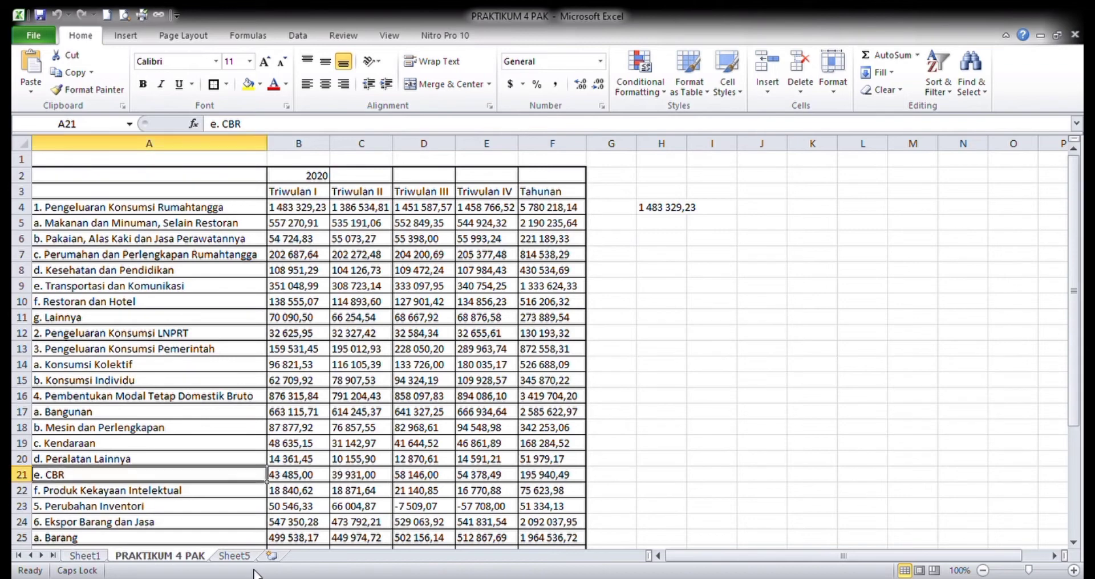
{"action": "left_click", "coordinate": [235, 556]}
{"action": "left_click", "coordinate": [151, 199]}
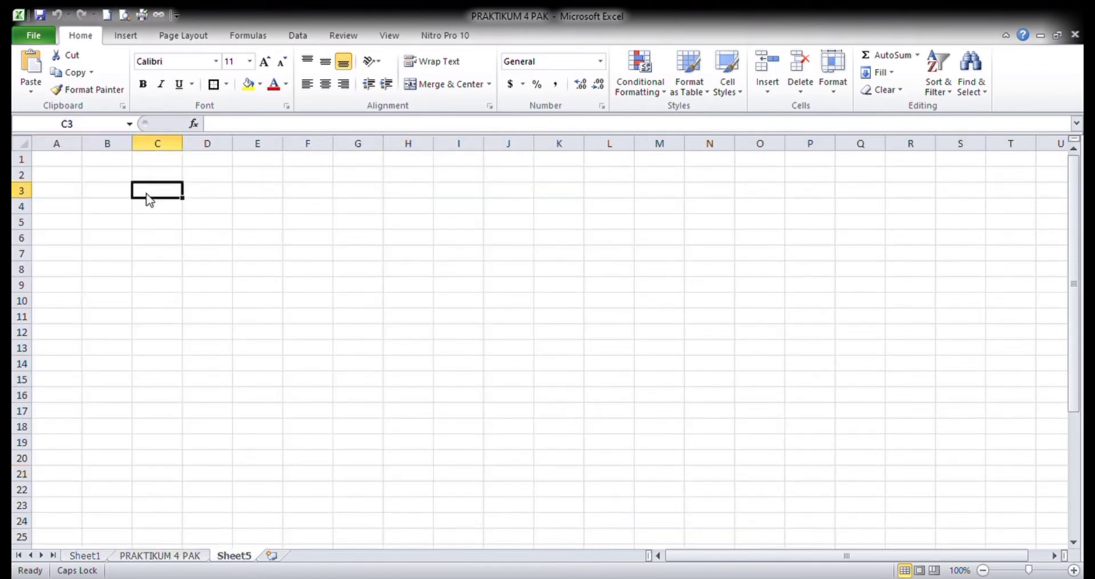
{"action": "key", "text": "ctrl+v"}
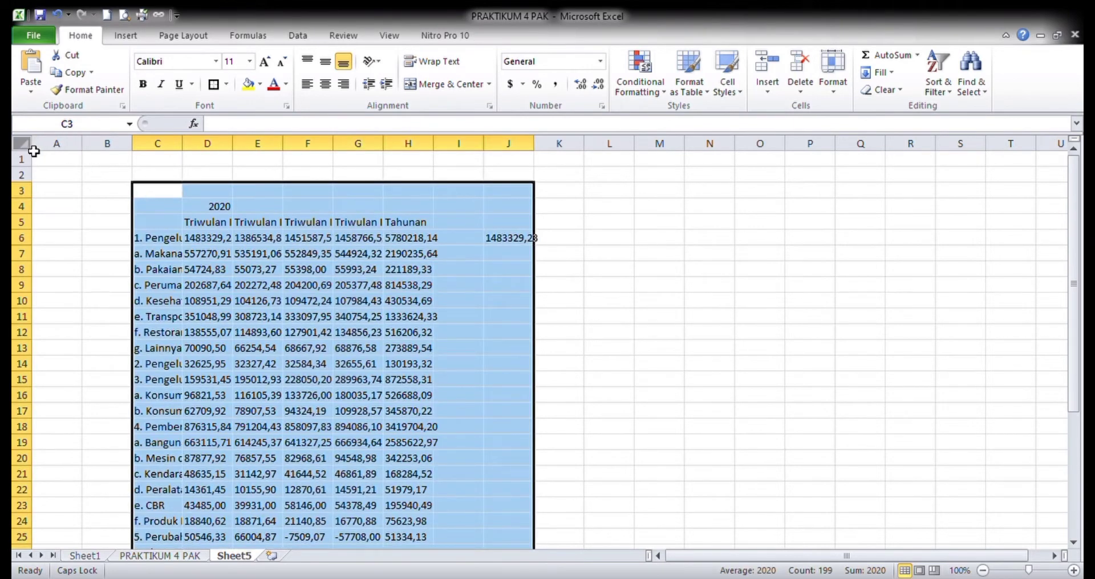
{"action": "left_click", "coordinate": [23, 143]}
{"action": "double_click", "coordinate": [82, 143]}
{"action": "left_click", "coordinate": [321, 315]}
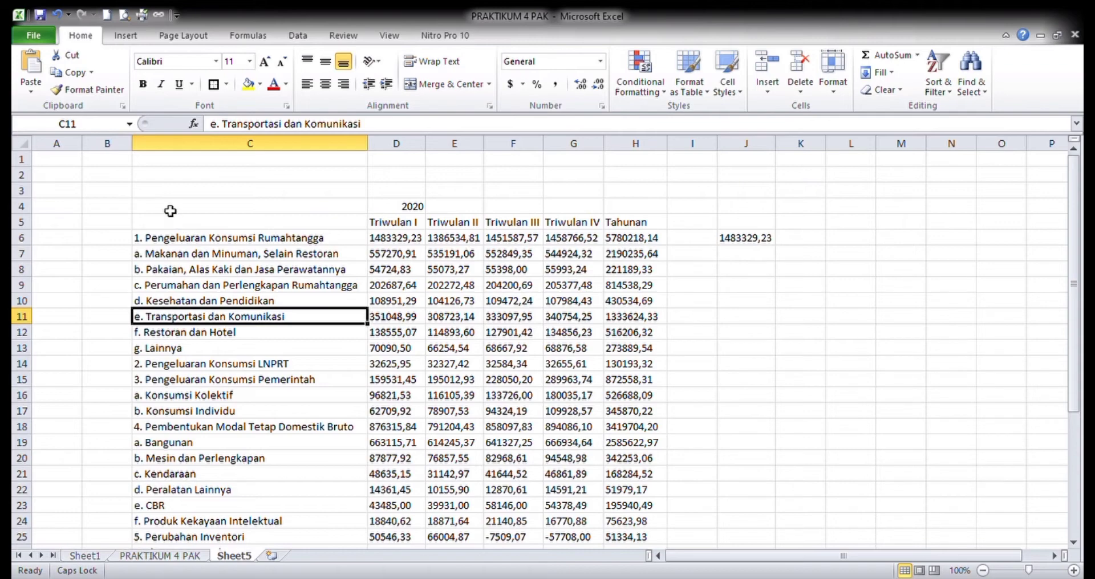
- Apply inner borders and a thick outline to C4:H37, and merge and centre the 2020 heading across D4:H4
{"action": "left_click_drag", "start_coordinate": [171, 211], "coordinate": [662, 527]}
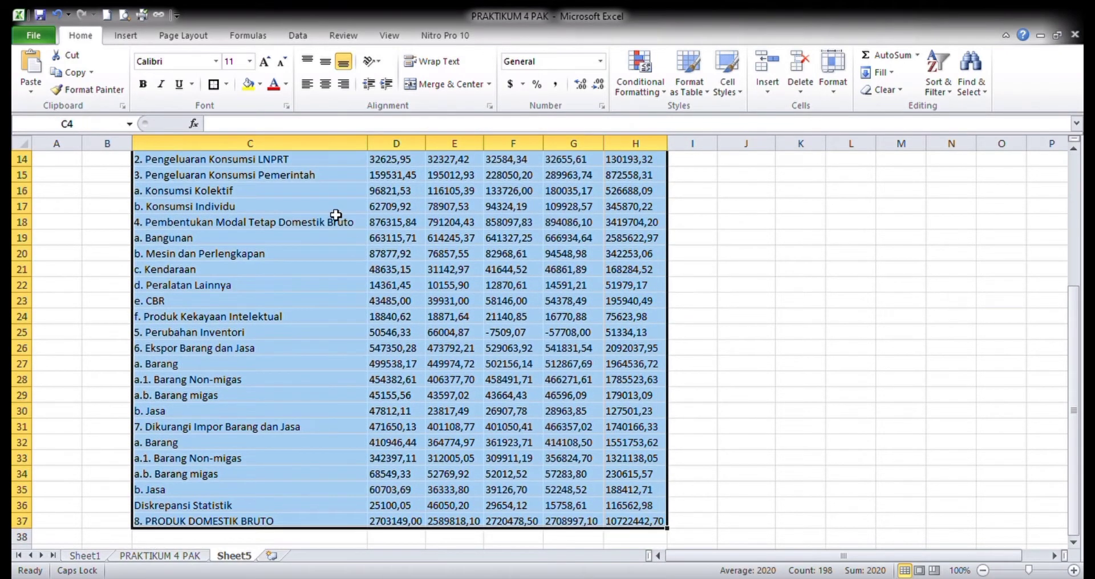
{"action": "scroll", "coordinate": [246, 193], "scroll_direction": "up", "scroll_amount": 5}
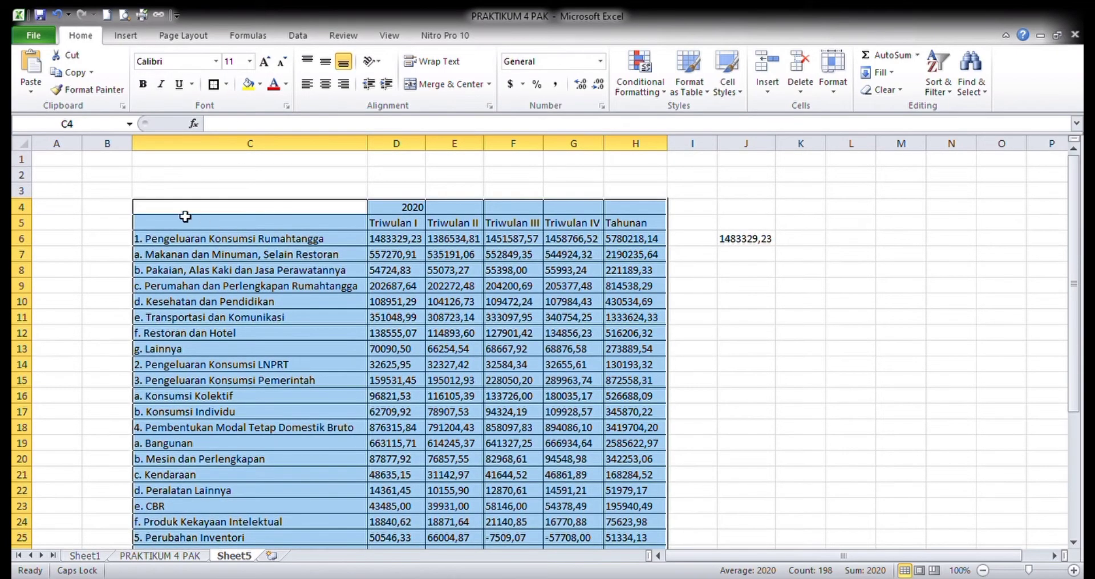
{"action": "left_click_drag", "start_coordinate": [176, 216], "coordinate": [633, 224]}
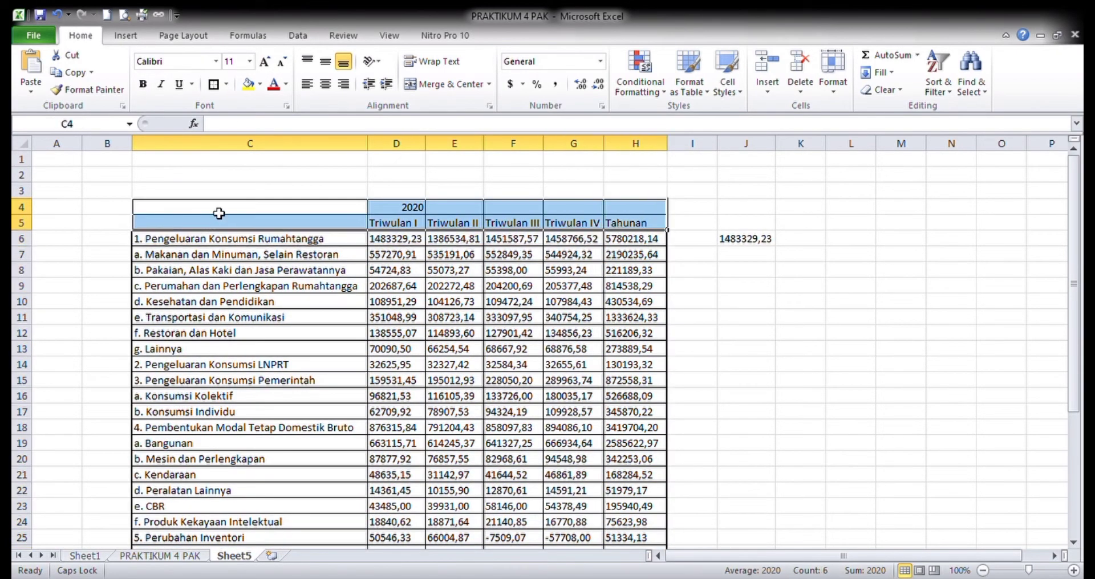
{"action": "left_click_drag", "start_coordinate": [219, 213], "coordinate": [633, 207]}
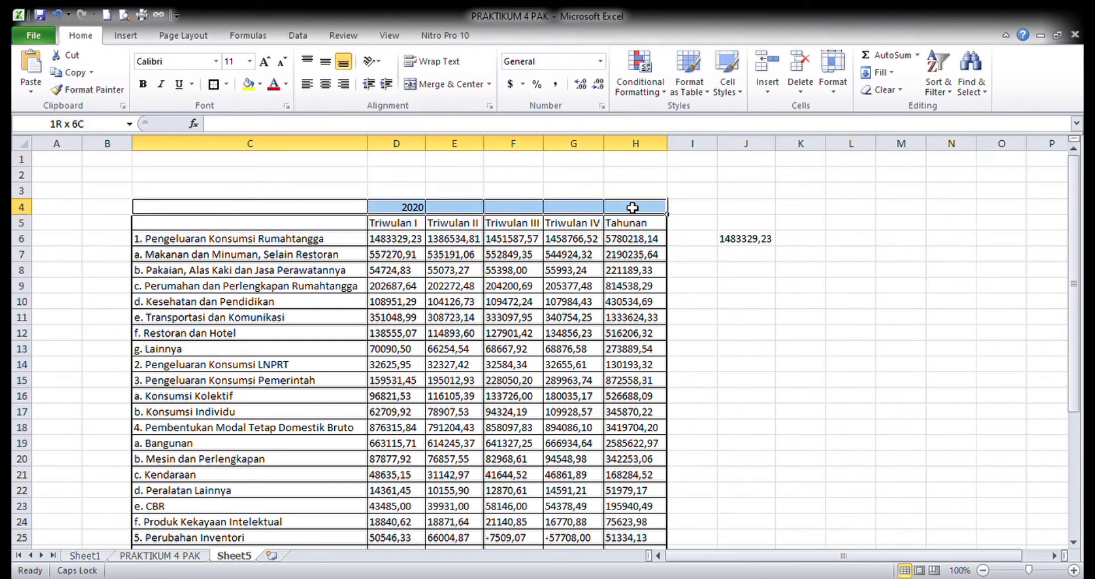
{"action": "left_click_drag", "start_coordinate": [411, 206], "coordinate": [624, 210]}
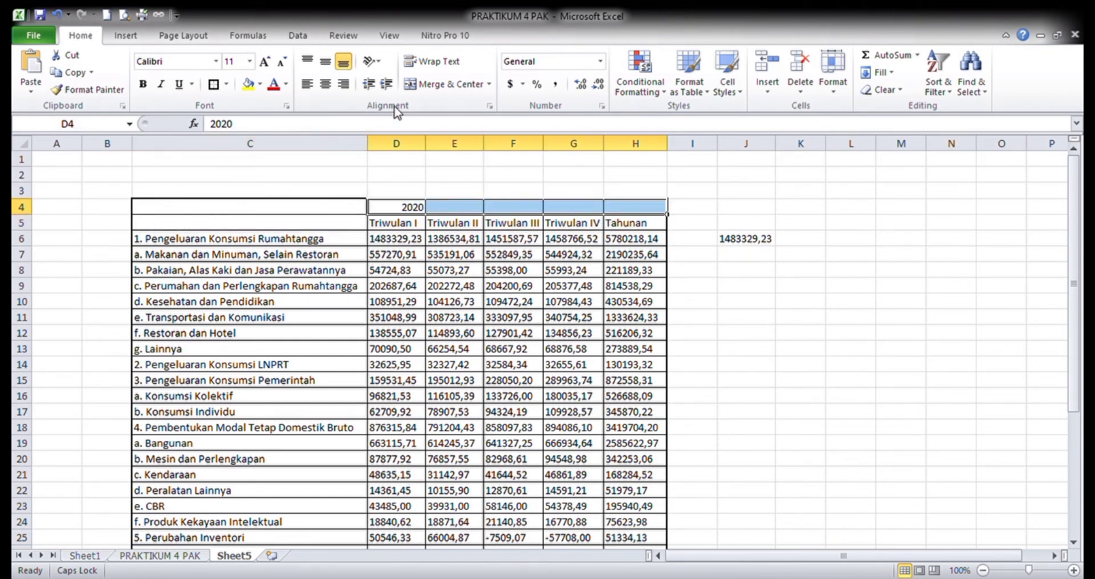
{"action": "left_click", "coordinate": [448, 85]}
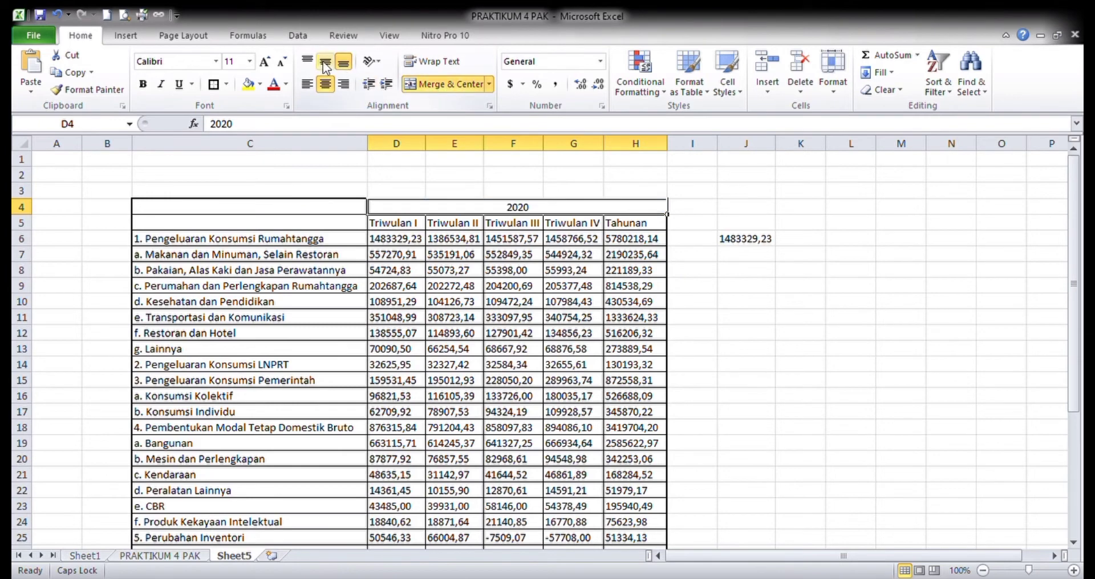
{"action": "left_click", "coordinate": [324, 64]}
- Format the header rows C4:H5 with yellow fill, bold text, and horizontal and vertical centring
{"action": "left_click_drag", "start_coordinate": [219, 215], "coordinate": [637, 228]}
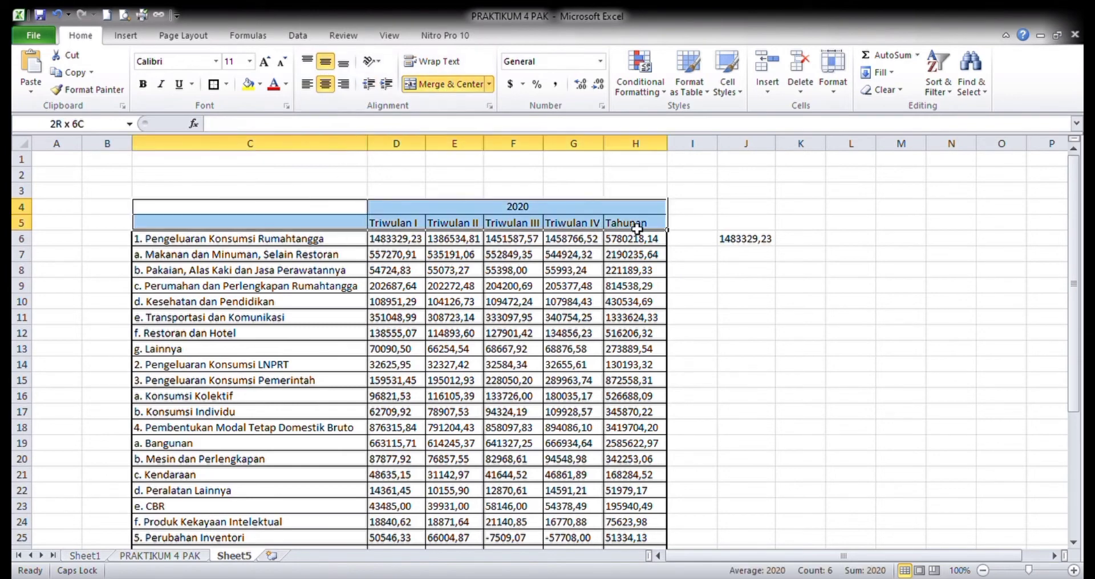
{"action": "left_click", "coordinate": [249, 85]}
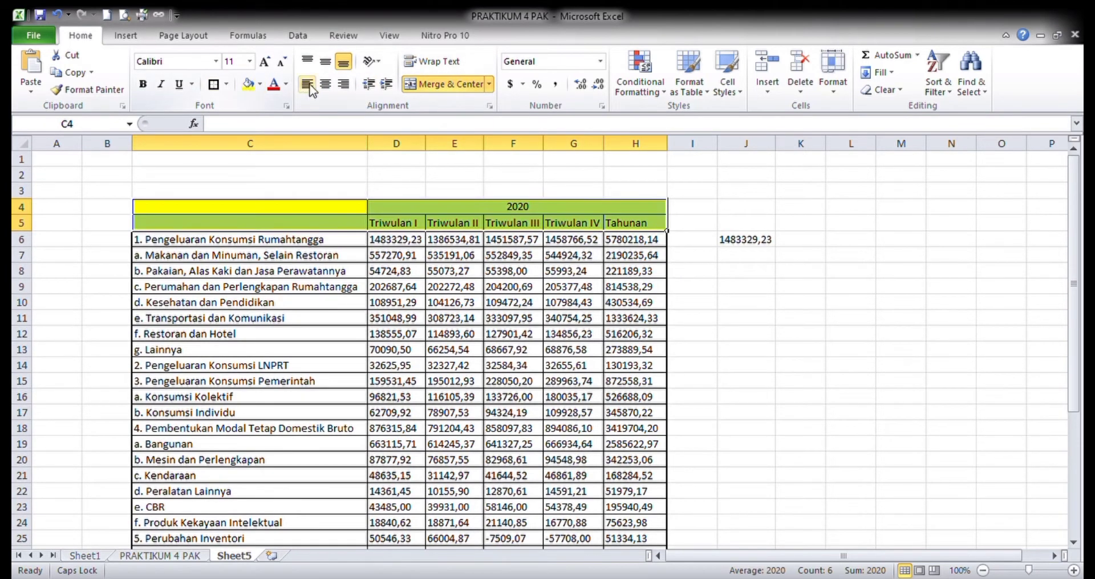
{"action": "left_click", "coordinate": [325, 85]}
{"action": "left_click", "coordinate": [325, 61]}
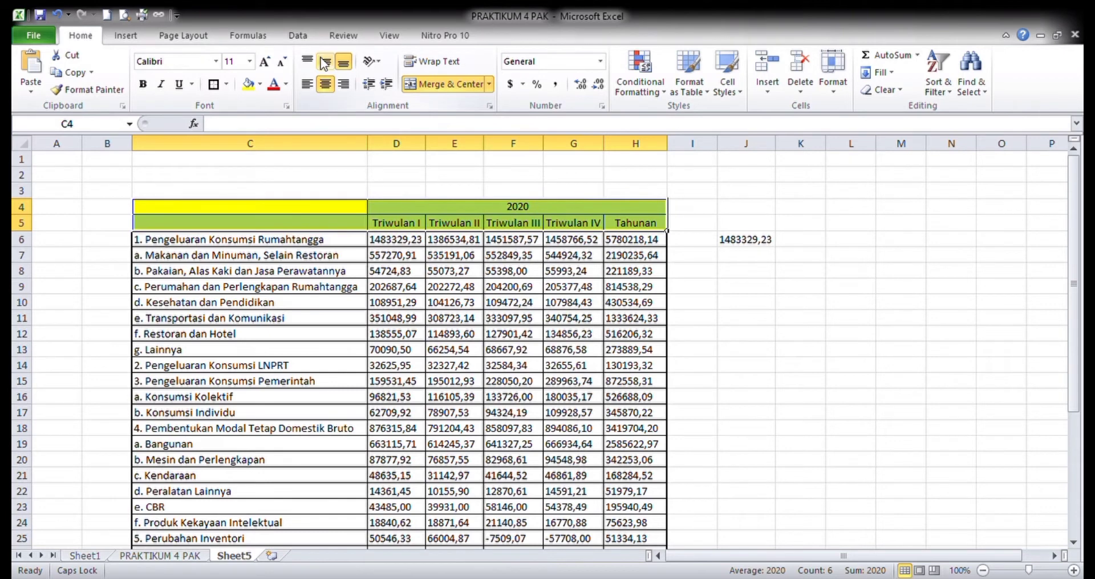
{"action": "left_click", "coordinate": [143, 84]}
{"action": "left_click", "coordinate": [356, 336]}
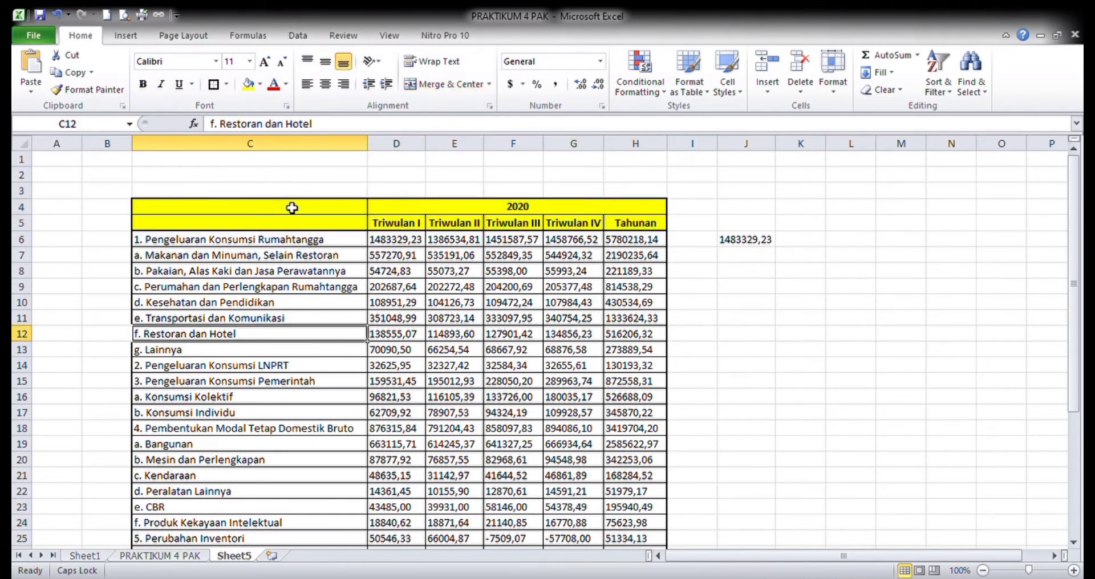
- Merge and centre the empty header cells C4:C5 and enter the heading Item
{"action": "left_click", "coordinate": [484, 210]}
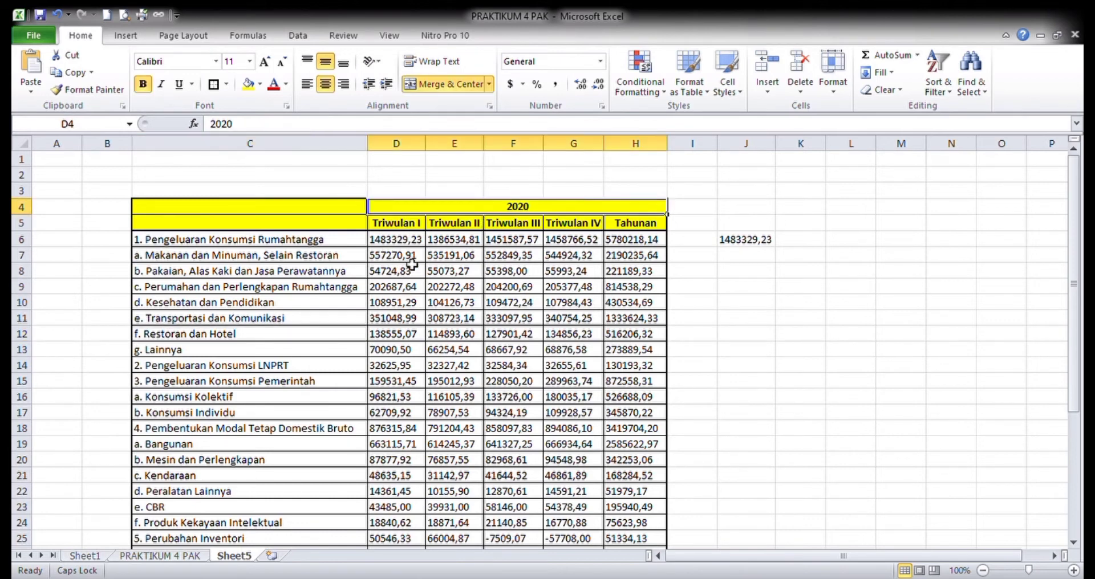
{"action": "left_click", "coordinate": [415, 225]}
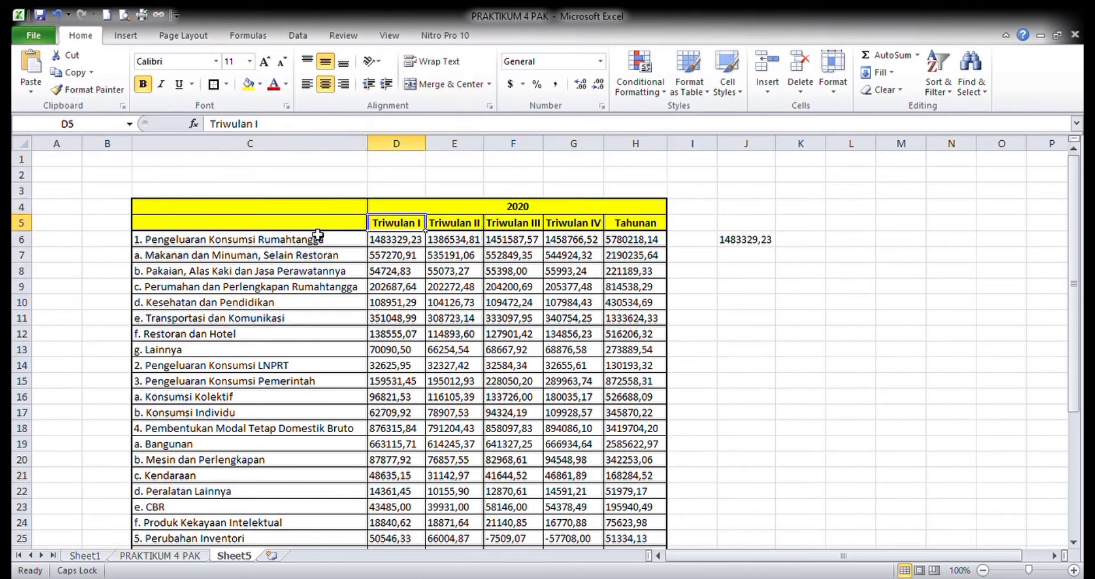
{"action": "left_click_drag", "start_coordinate": [303, 209], "coordinate": [303, 223]}
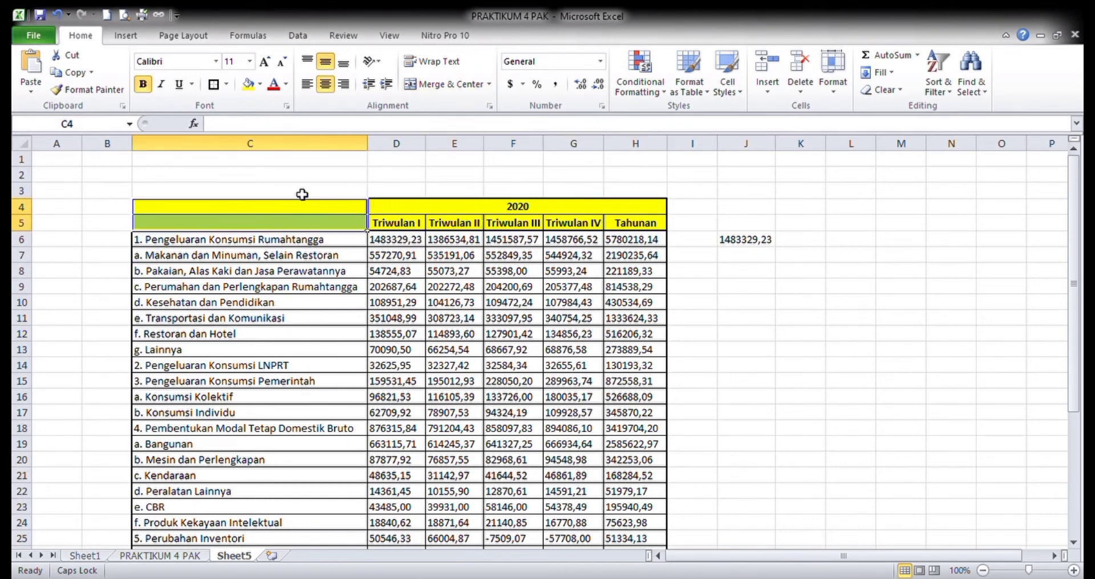
{"action": "left_click", "coordinate": [433, 84]}
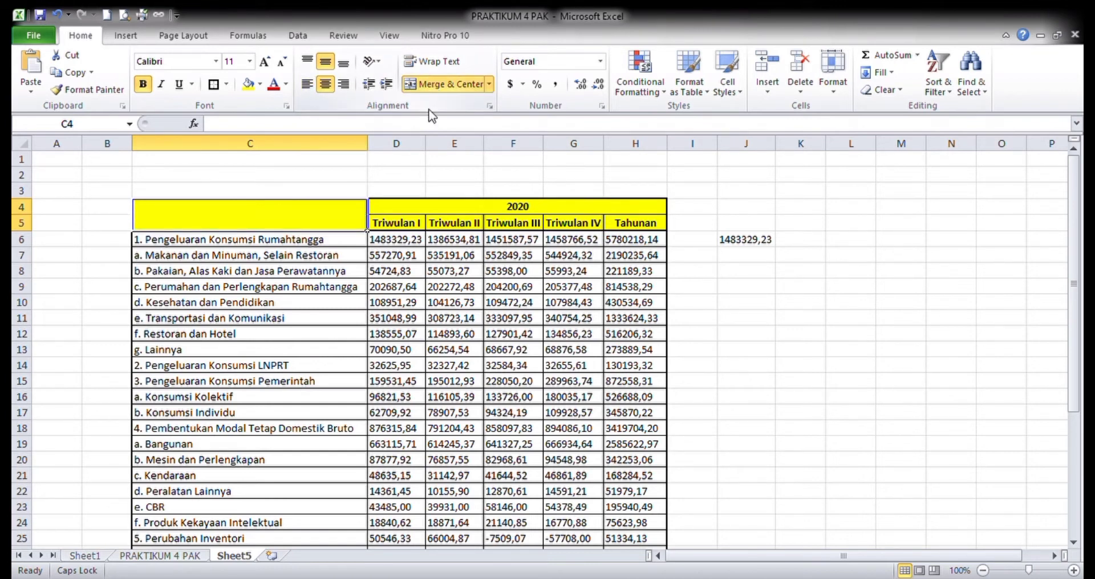
{"action": "type", "text": "ITE"}
{"action": "key", "text": "BackSpace"}
{"action": "key", "text": "BackSpace"}
{"action": "key", "text": "BackSpace"}
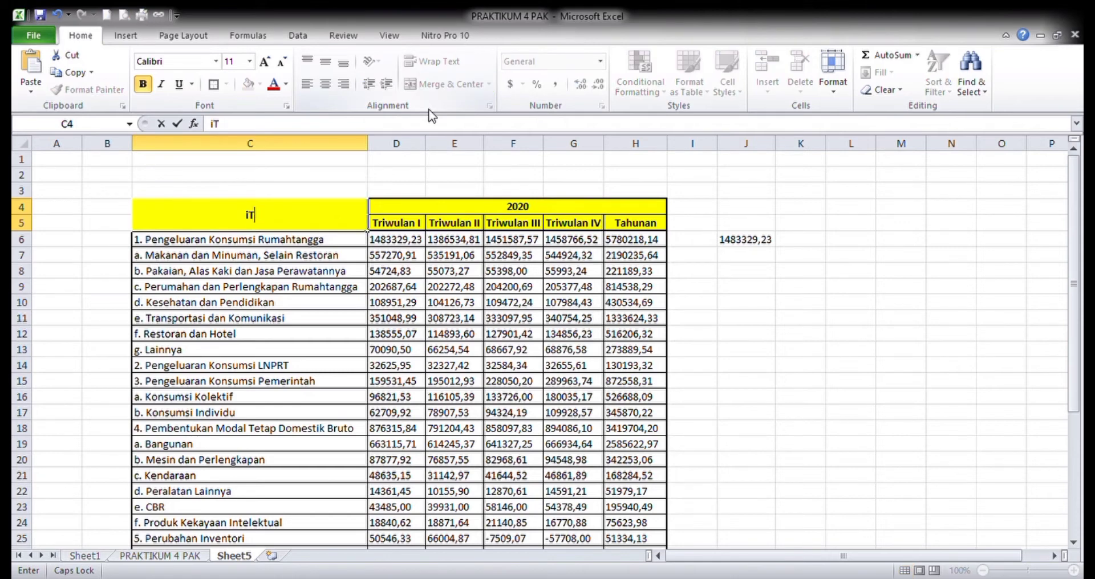
{"action": "key", "text": "Caps_Lock"}
{"action": "type", "text": "Item"}
{"action": "key", "text": "Return"}
{"action": "left_click", "coordinate": [351, 336]}
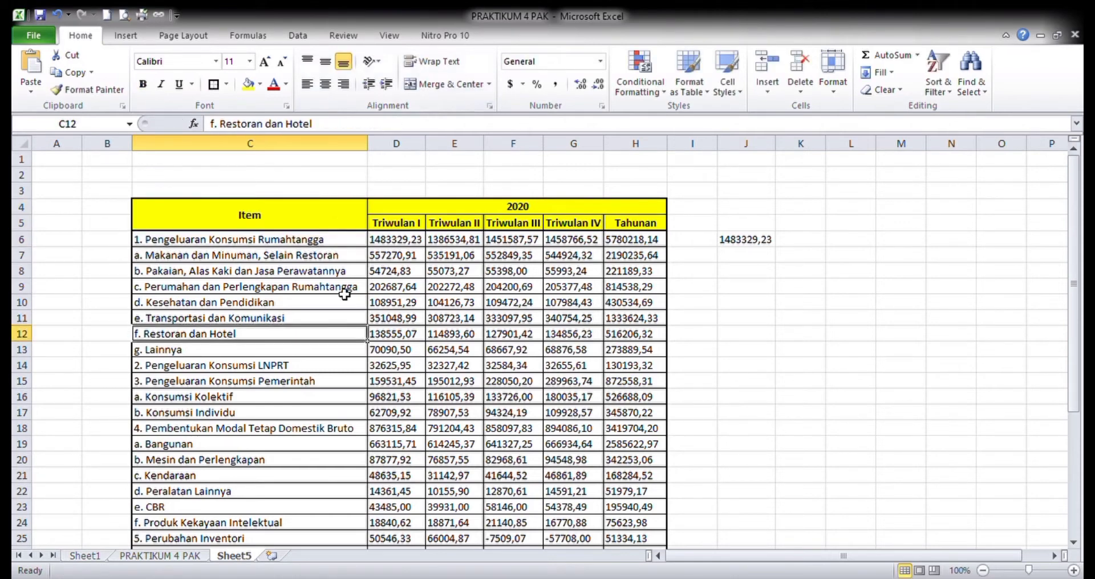
{"action": "left_click", "coordinate": [454, 413]}
{"action": "scroll", "coordinate": [468, 399], "scroll_direction": "down", "scroll_amount": 2}
{"action": "scroll", "coordinate": [467, 399], "scroll_direction": "up", "scroll_amount": 2}
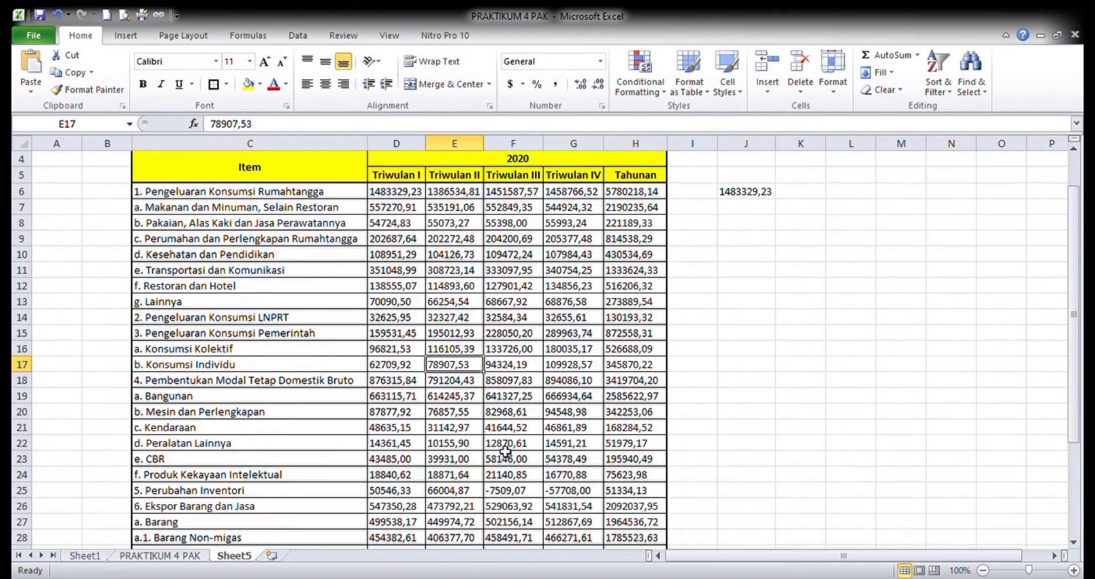
{"action": "left_click", "coordinate": [404, 289]}
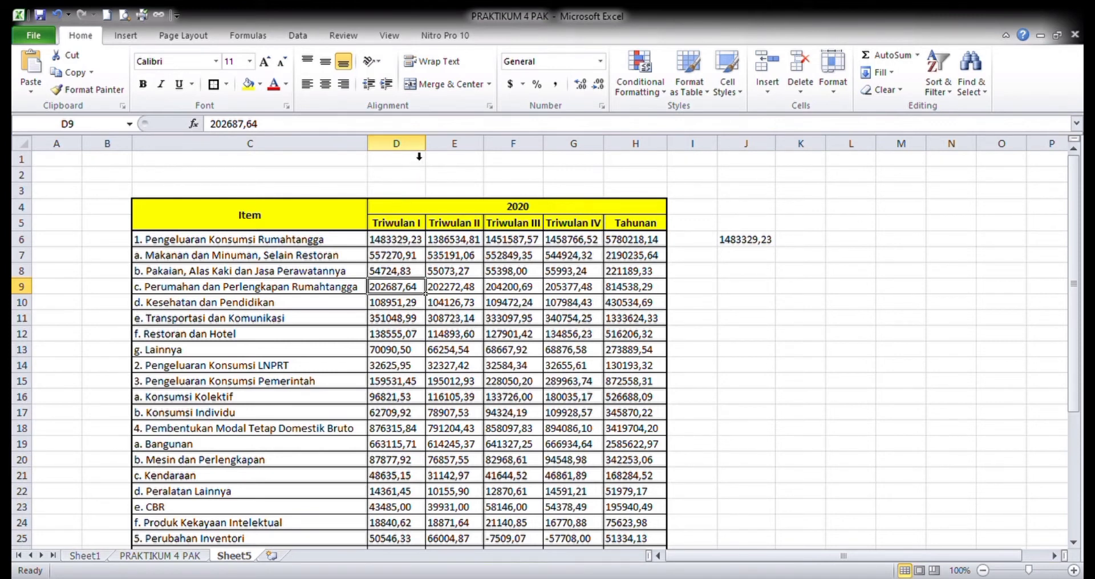
- Apply the comma number style to the whole of columns D through H
{"action": "left_click", "coordinate": [405, 242]}
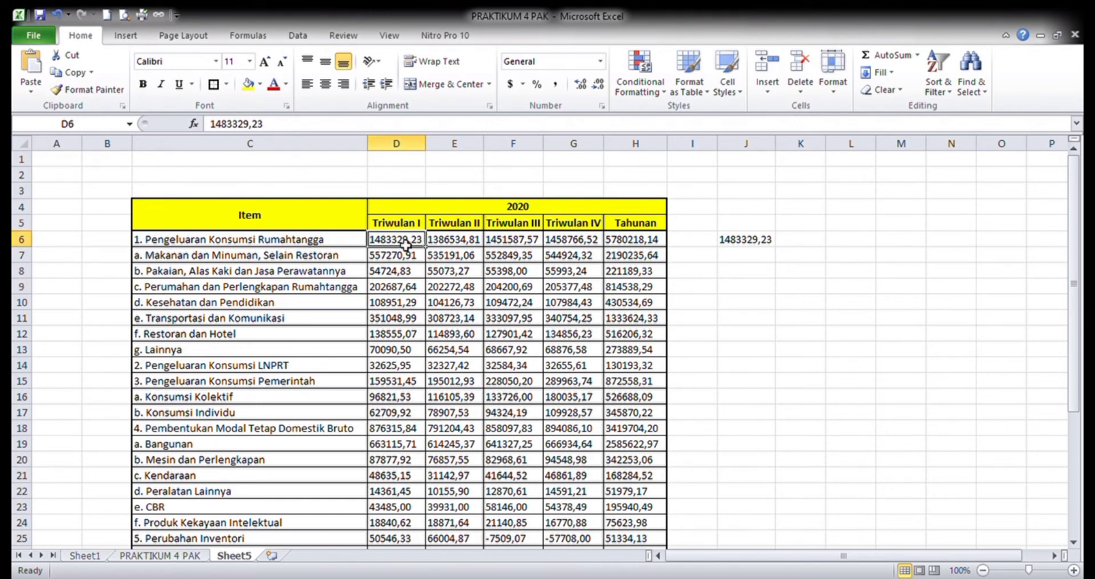
{"action": "key", "text": "shift+Right"}
{"action": "key", "text": "shift+Right"}
{"action": "key", "text": "shift+Right"}
{"action": "key", "text": "shift+Right"}
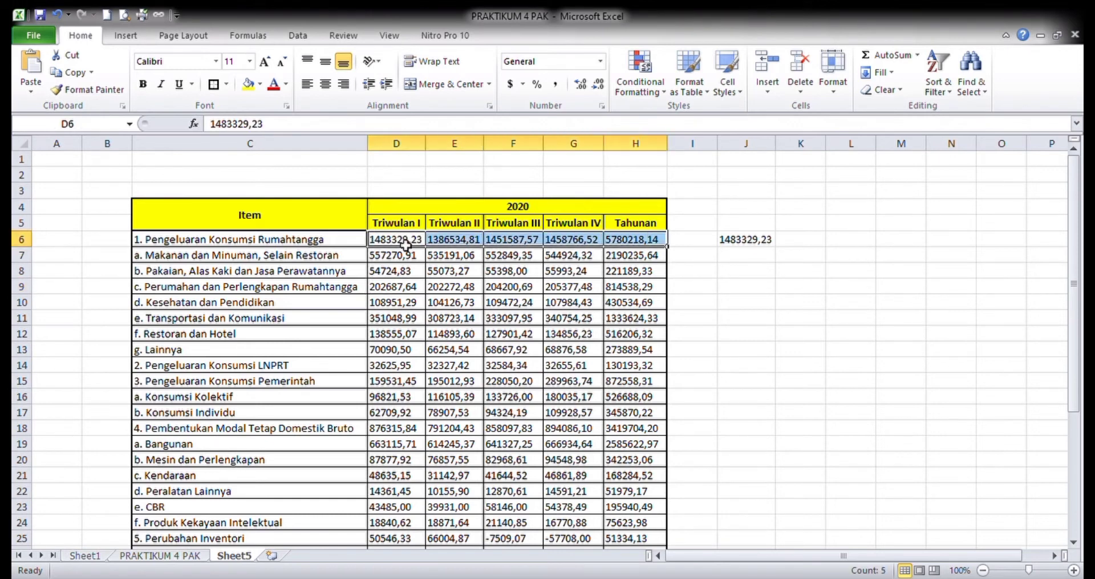
{"action": "left_click_drag", "start_coordinate": [400, 143], "coordinate": [631, 176]}
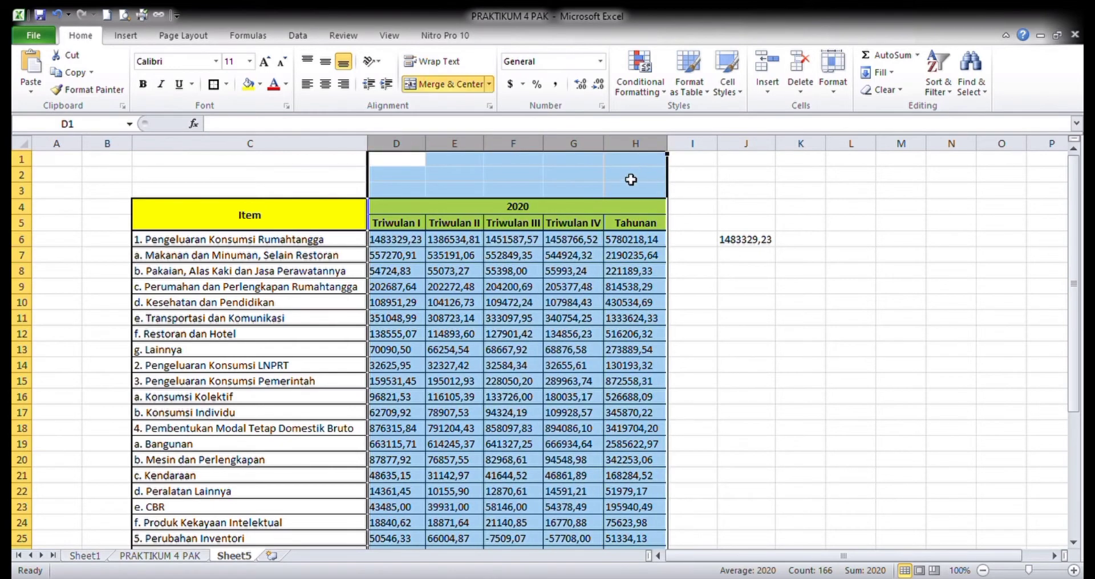
{"action": "left_click", "coordinate": [556, 83]}
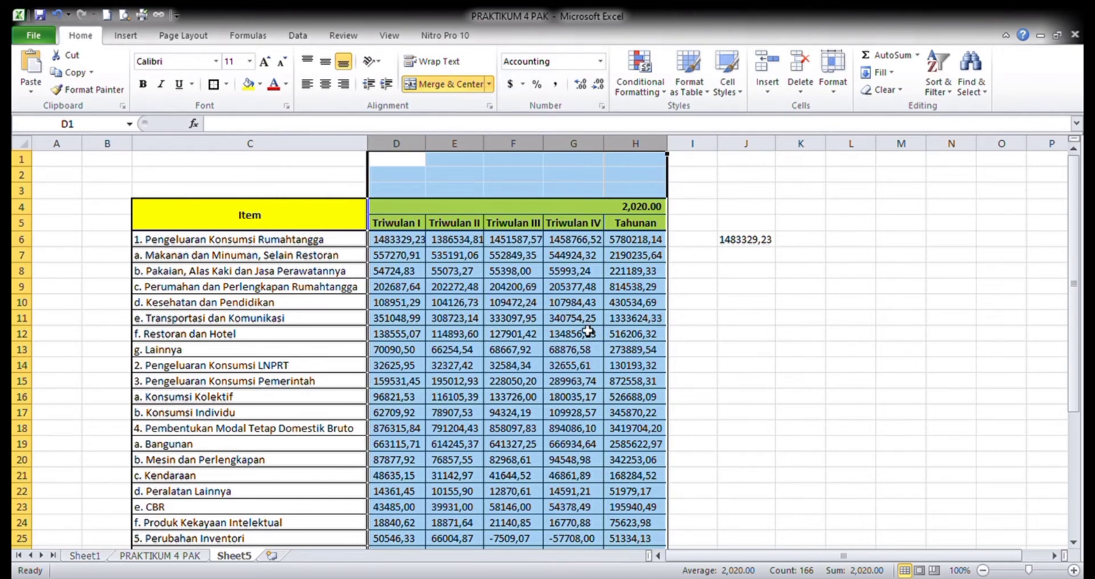
- Select all the GDP figures from D6 down to the last row of column H
{"action": "left_click", "coordinate": [412, 246]}
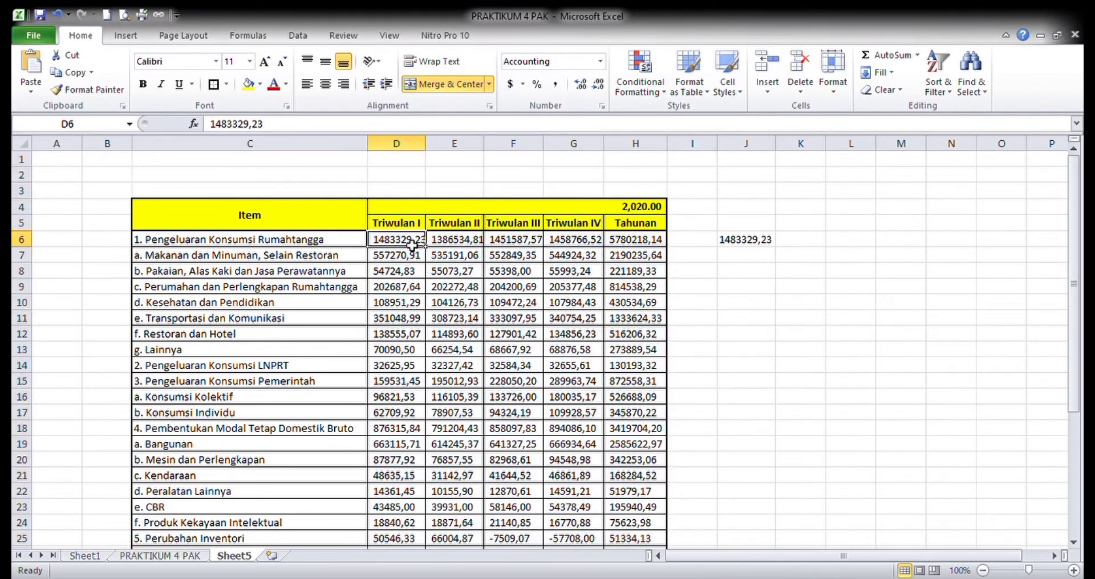
{"action": "key", "text": "shift+Right"}
{"action": "key", "text": "shift+Right"}
{"action": "key", "text": "shift+Right"}
{"action": "key", "text": "shift+Right"}
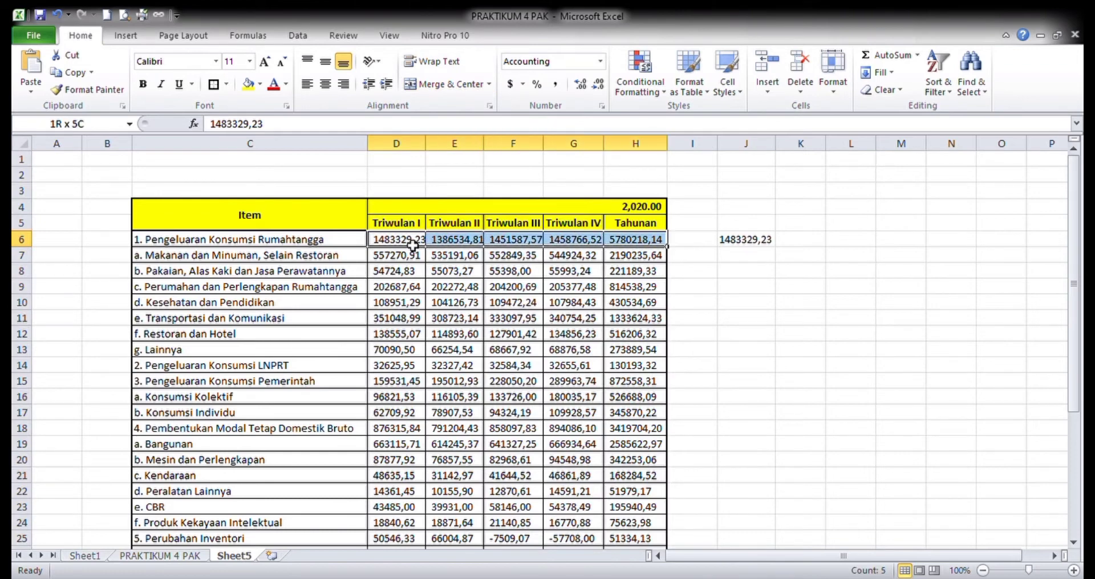
{"action": "key", "text": "ctrl+shift+Down"}
{"action": "scroll", "coordinate": [413, 246], "scroll_direction": "up", "scroll_amount": 4}
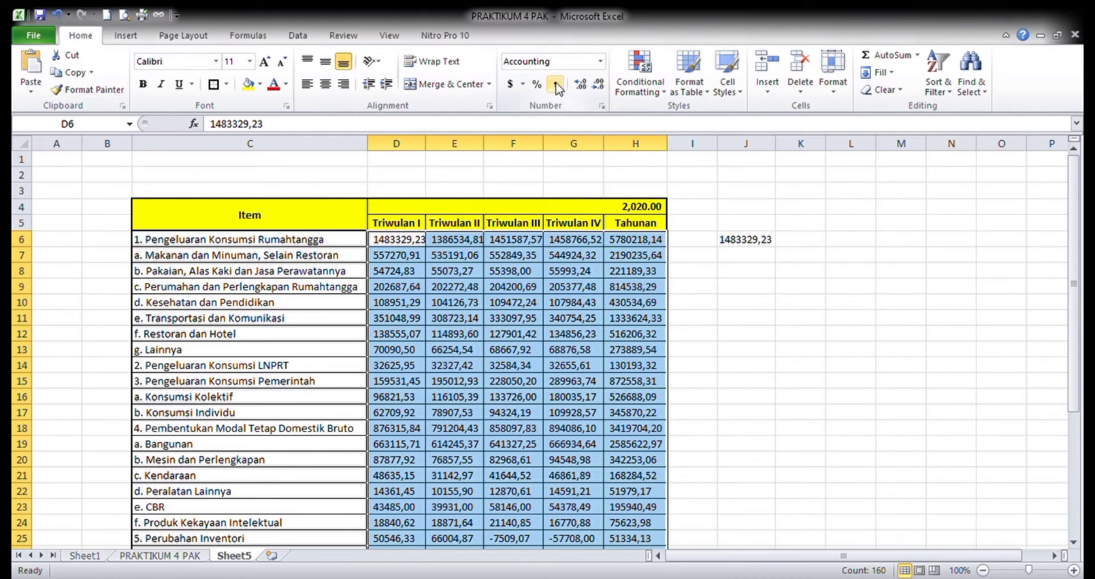
- Widen the quarterly and annual columns D through H so the figures fit inside their cells
{"action": "left_click", "coordinate": [469, 371]}
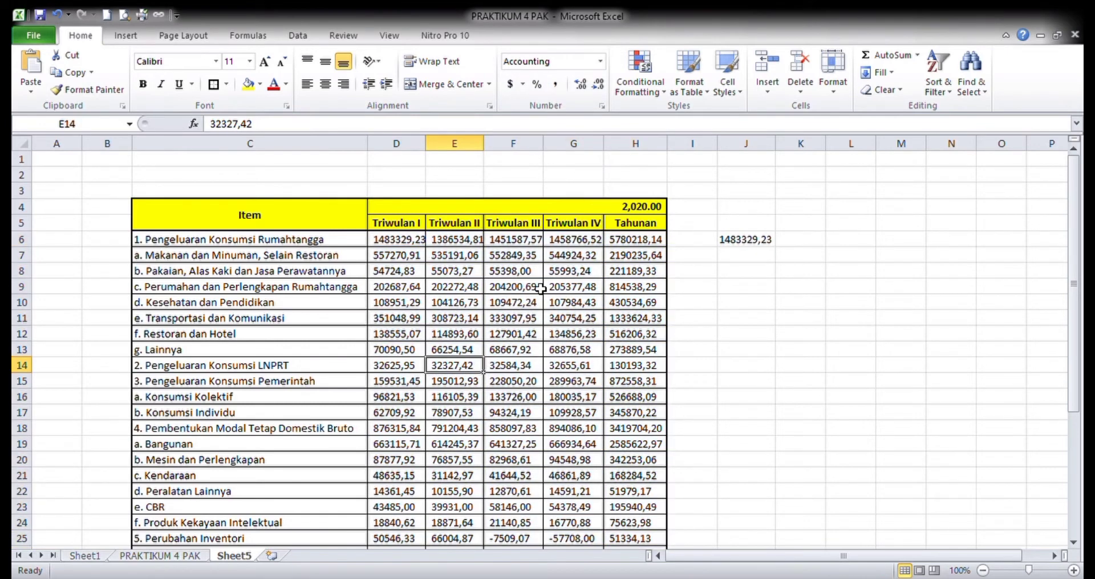
{"action": "left_click_drag", "start_coordinate": [426, 146], "coordinate": [635, 151]}
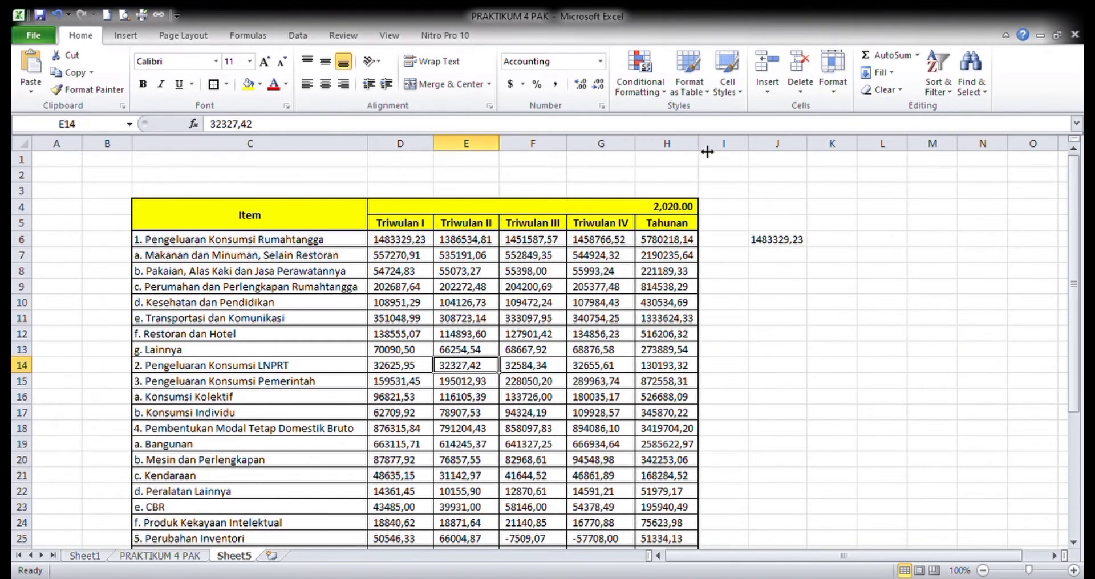
{"action": "left_click_drag", "start_coordinate": [708, 151], "coordinate": [716, 152]}
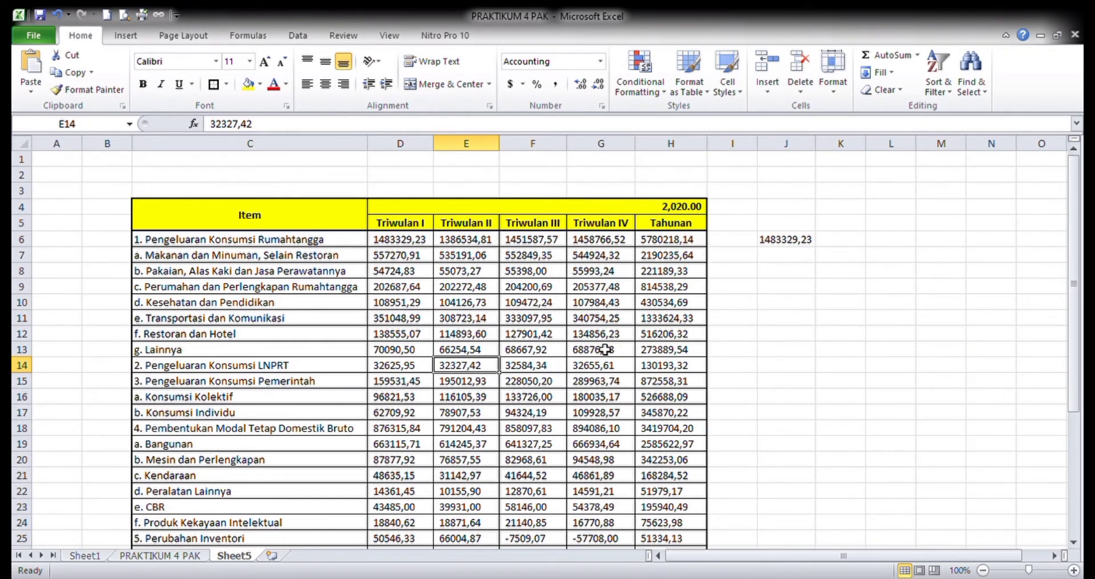
- Insert a blank row at row 2, above the GDP table
{"action": "left_click", "coordinate": [405, 304]}
{"action": "left_click", "coordinate": [22, 175]}
{"action": "left_click", "coordinate": [461, 335]}
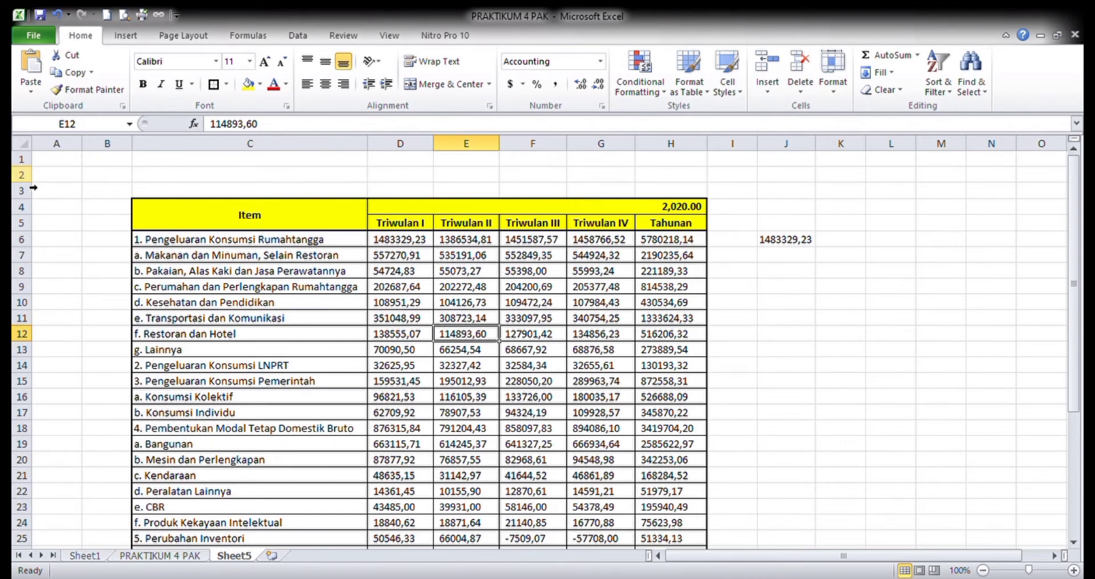
{"action": "left_click", "coordinate": [23, 174]}
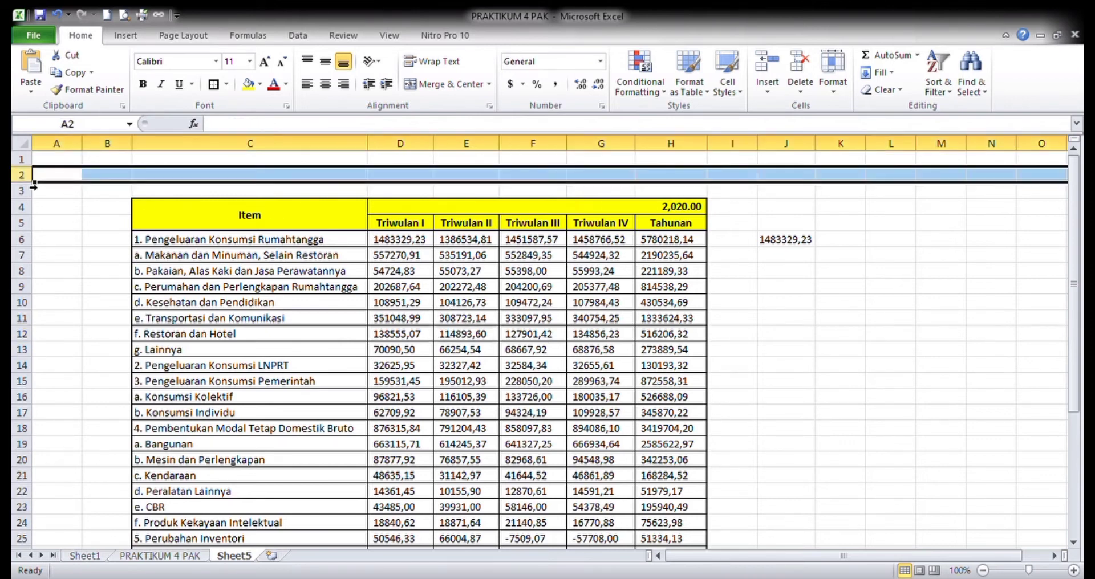
{"action": "left_click", "coordinate": [777, 63]}
{"action": "left_click", "coordinate": [197, 350]}
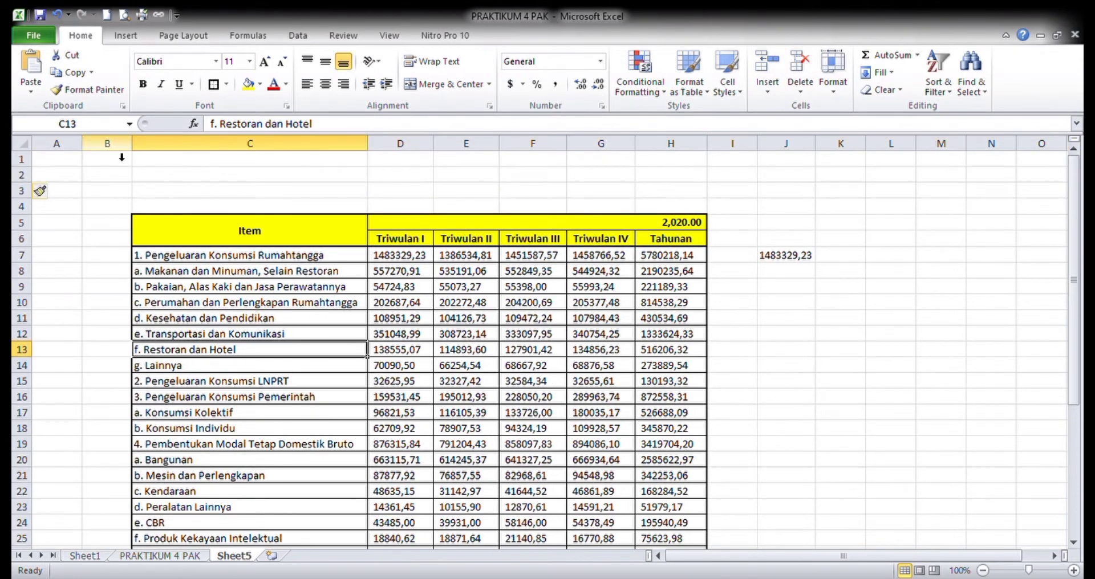
- Insert a blank column at column B, before the GDP table
{"action": "left_click", "coordinate": [121, 157]}
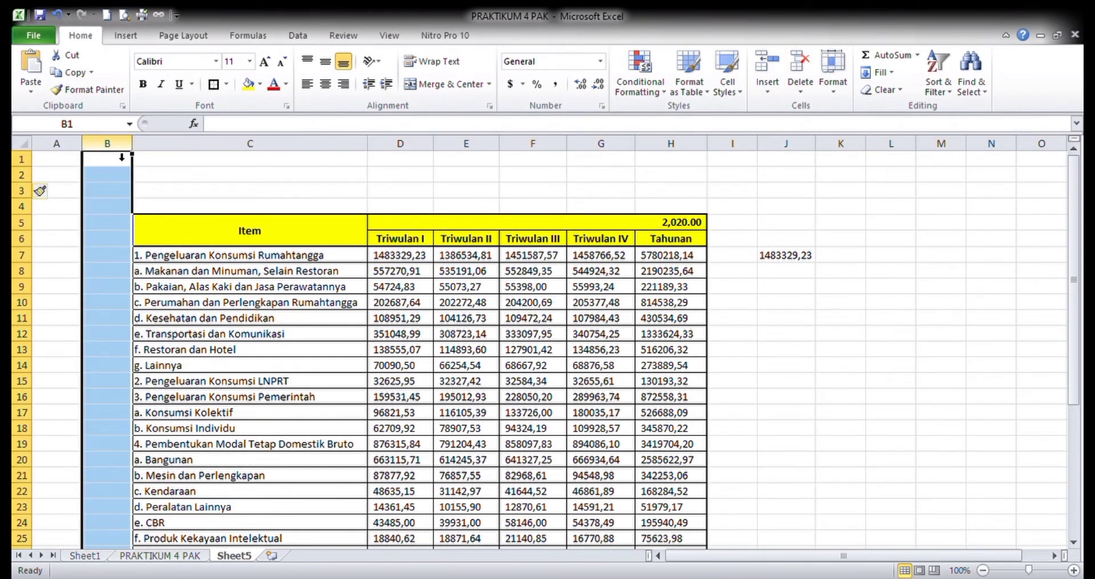
{"action": "left_click", "coordinate": [767, 63]}
{"action": "left_click", "coordinate": [450, 402]}
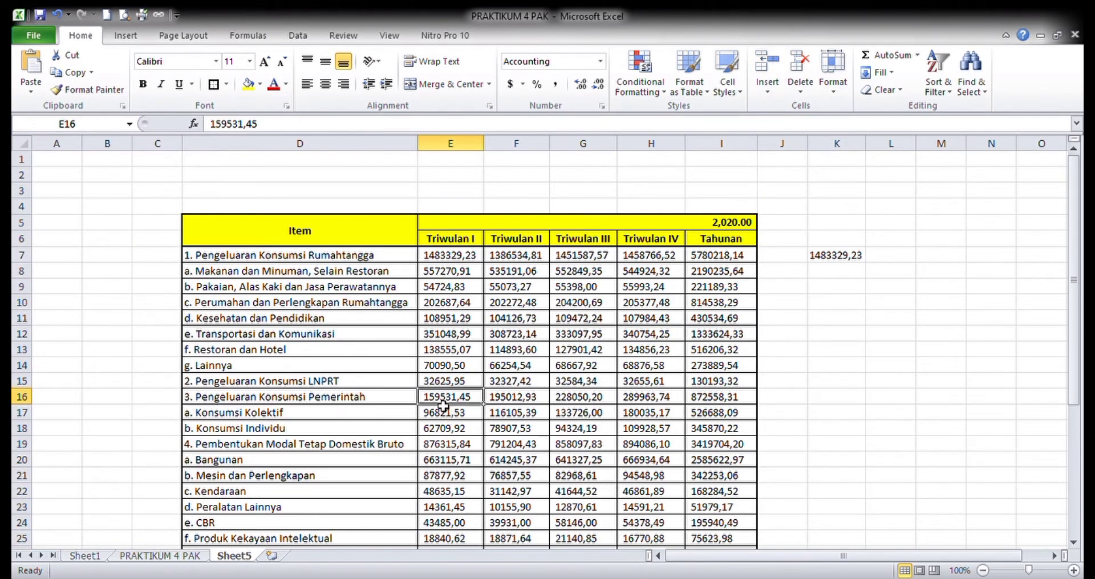
- Insert a blank column before the Triwulan II column, and undo the insertion
{"action": "left_click", "coordinate": [534, 147]}
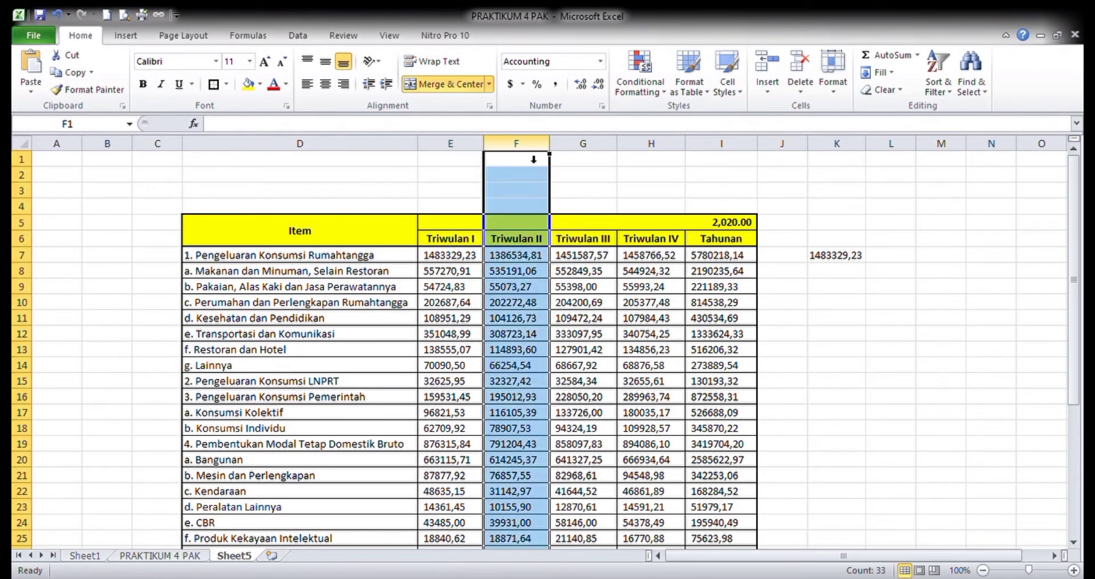
{"action": "left_click", "coordinate": [769, 63]}
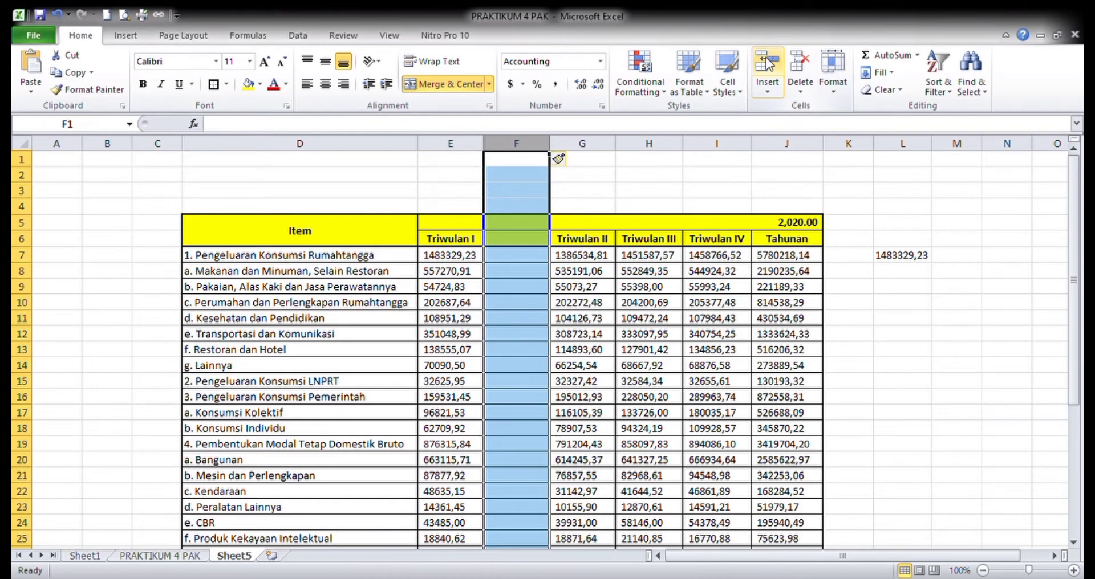
{"action": "key", "text": "ctrl+z"}
- Insert a blank row above the Makanan dan Minuman row, and undo the insertion
{"action": "left_click", "coordinate": [24, 277]}
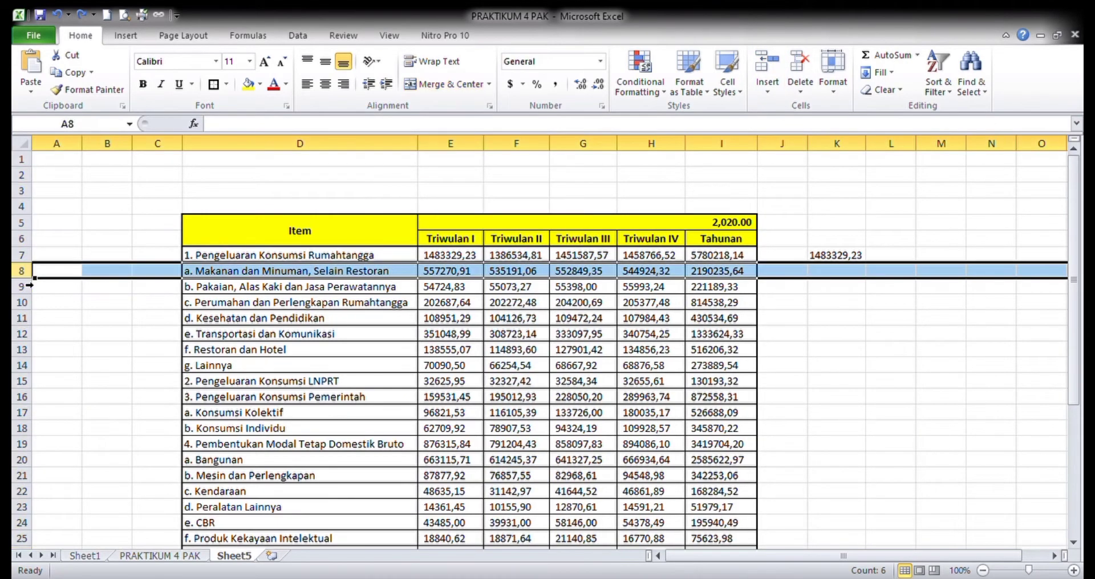
{"action": "left_click", "coordinate": [775, 64]}
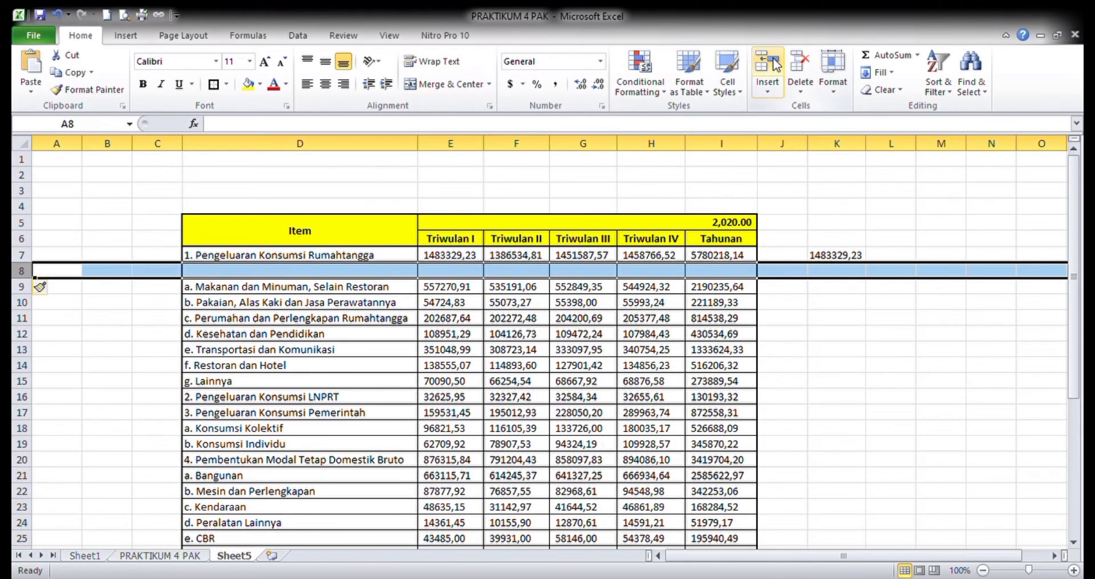
{"action": "key", "text": "ctrl+z"}
{"action": "left_click", "coordinate": [414, 414]}
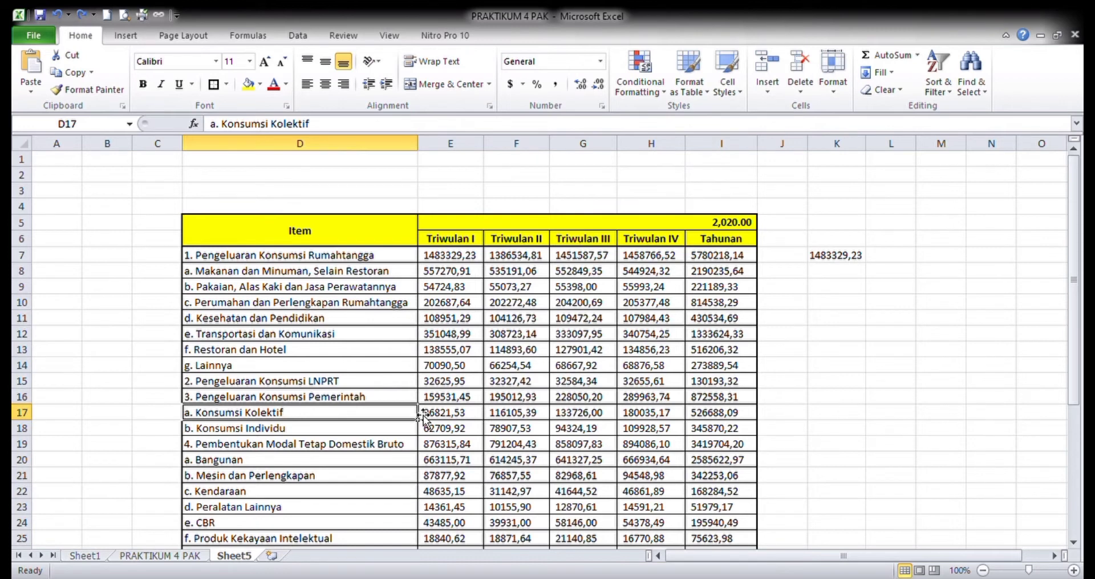
- Enter the title DATA PDB 2020 in cell D2 above the table
{"action": "left_click", "coordinate": [264, 178]}
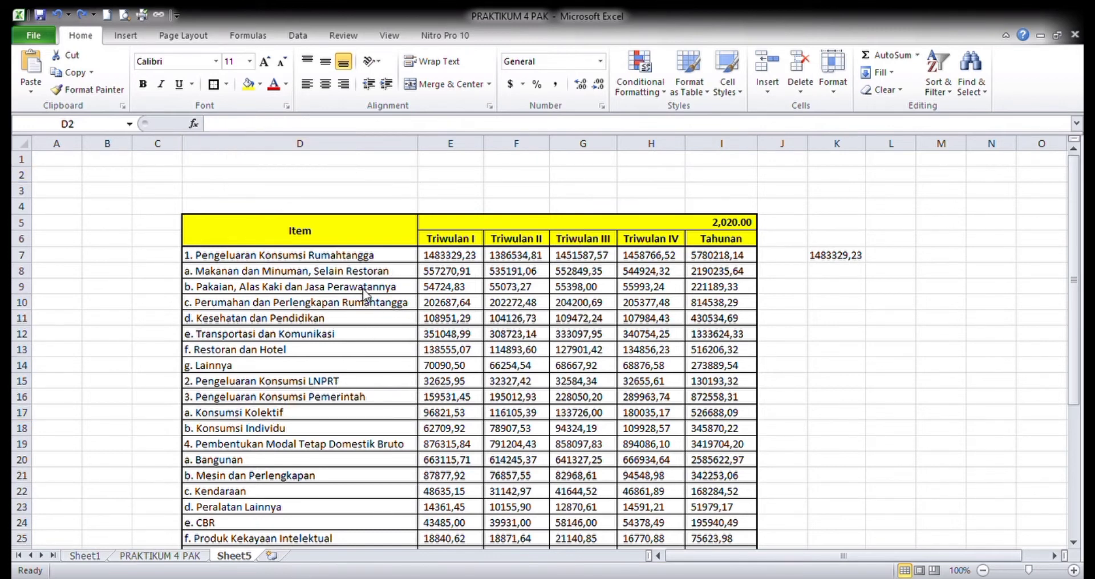
{"action": "left_click", "coordinate": [52, 263]}
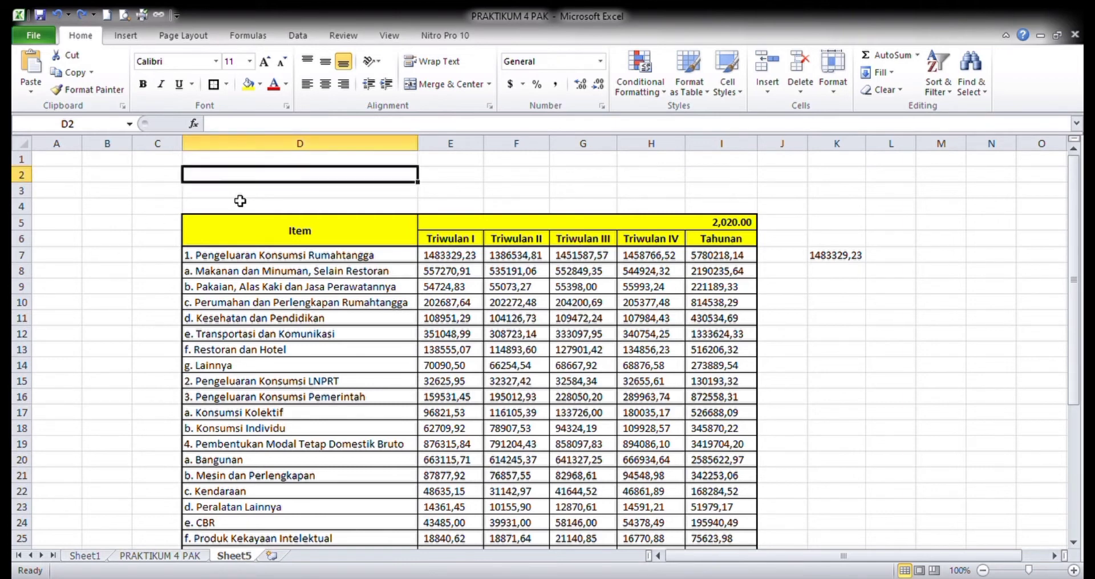
{"action": "type", "text": "Ju"}
{"action": "key", "text": "BackSpace"}
{"action": "key", "text": "BackSpace"}
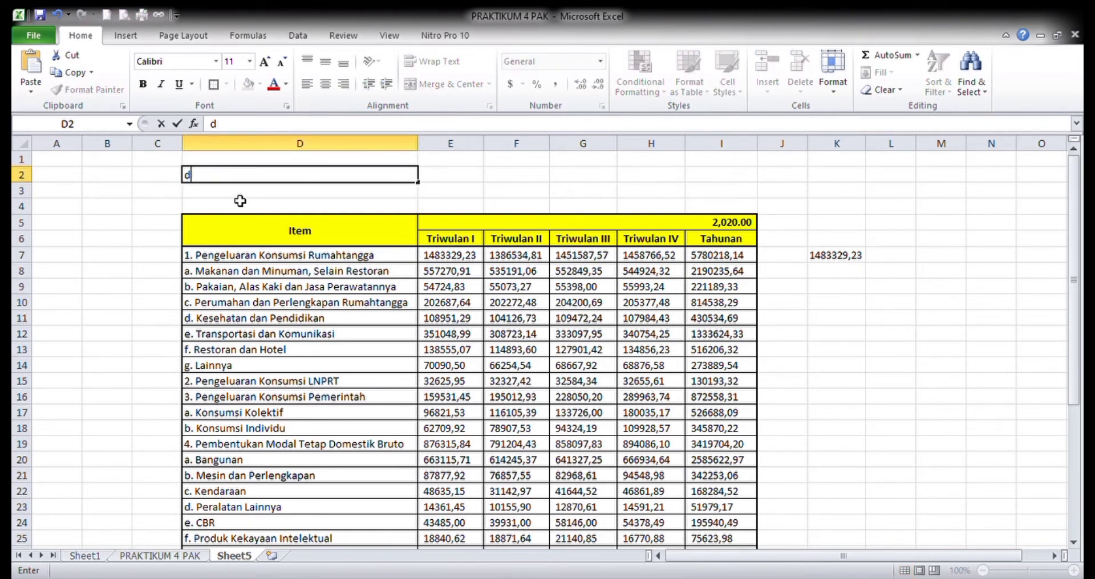
{"action": "key", "text": "Caps_Lock"}
{"action": "type", "text": "DATA"}
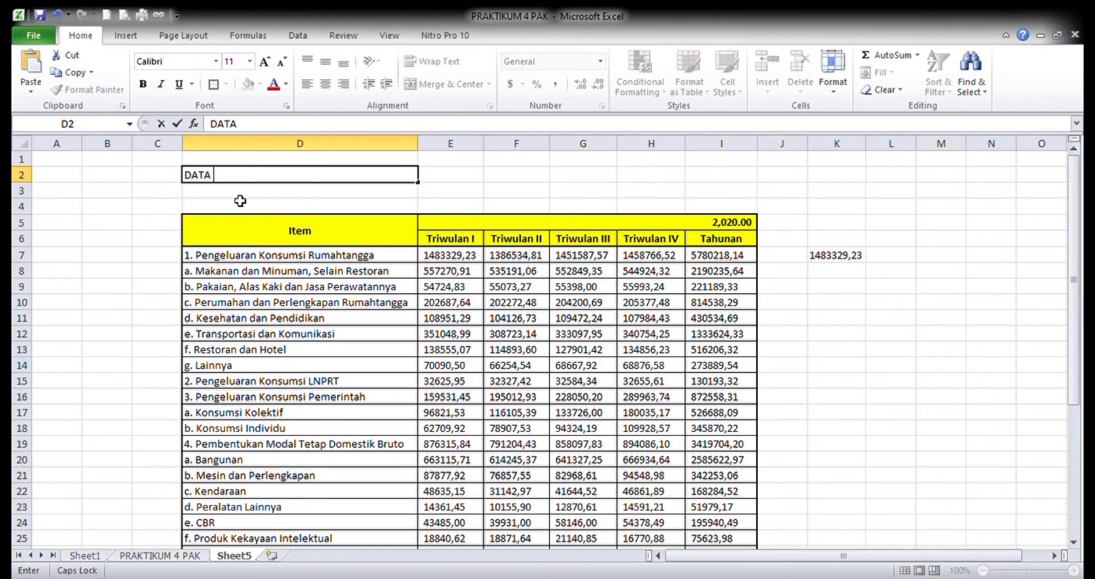
{"action": "type", "text": " PDB"}
{"action": "type", "text": "2020"}
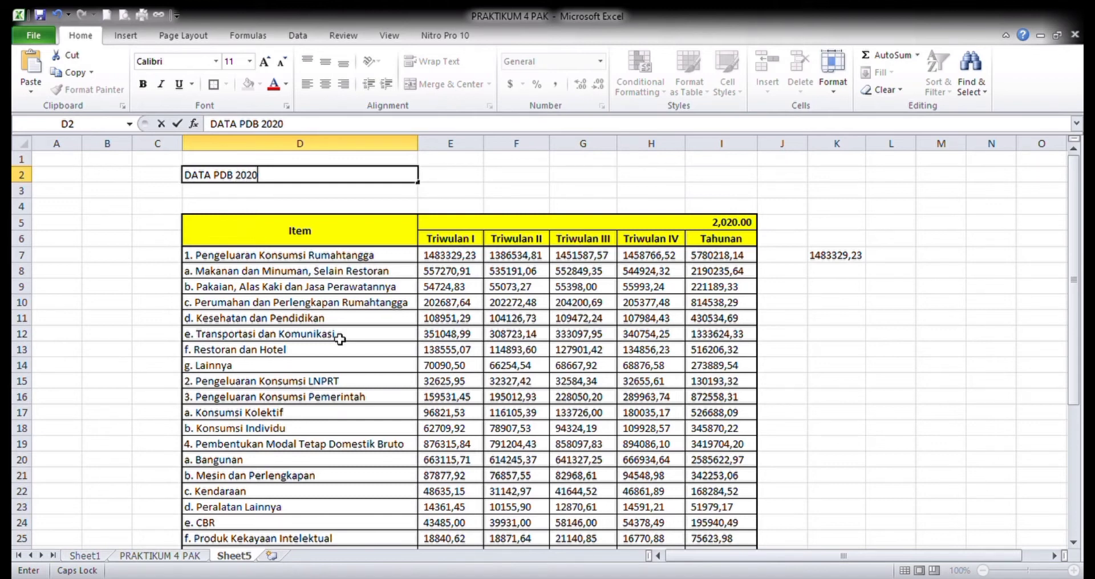
{"action": "left_click", "coordinate": [361, 318]}
- Make the title in D2 bold and increase its font size by one step
{"action": "left_click", "coordinate": [281, 177]}
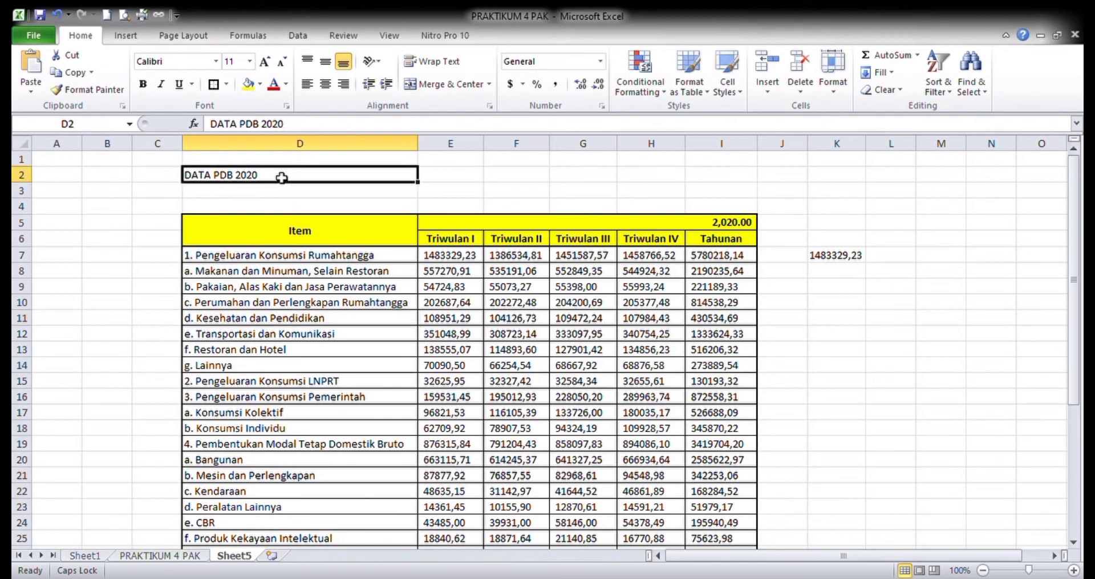
{"action": "key", "text": "ctrl+b"}
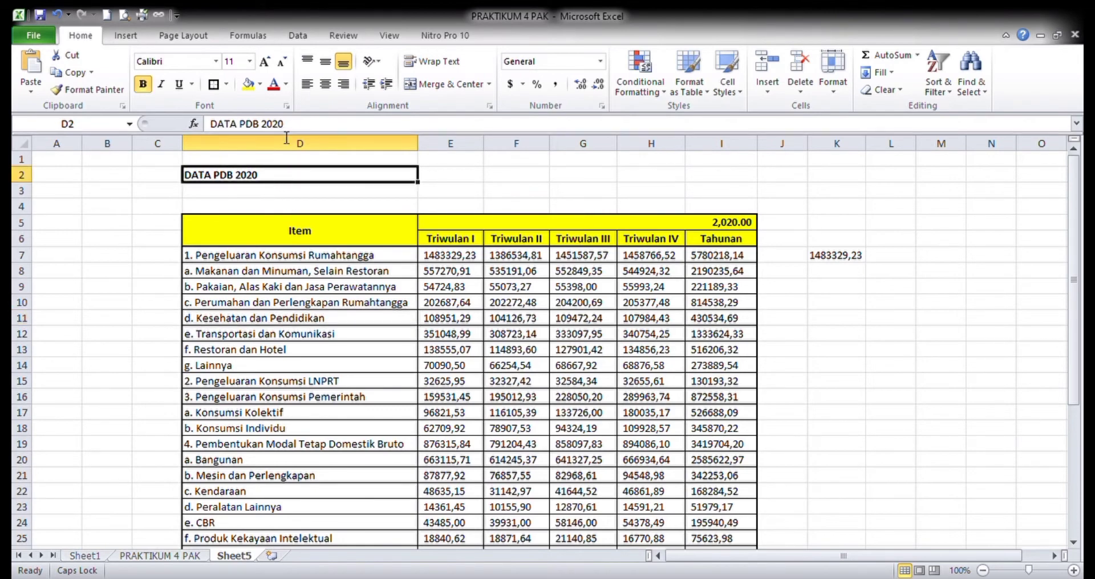
{"action": "left_click", "coordinate": [264, 64]}
{"action": "left_click", "coordinate": [346, 354]}
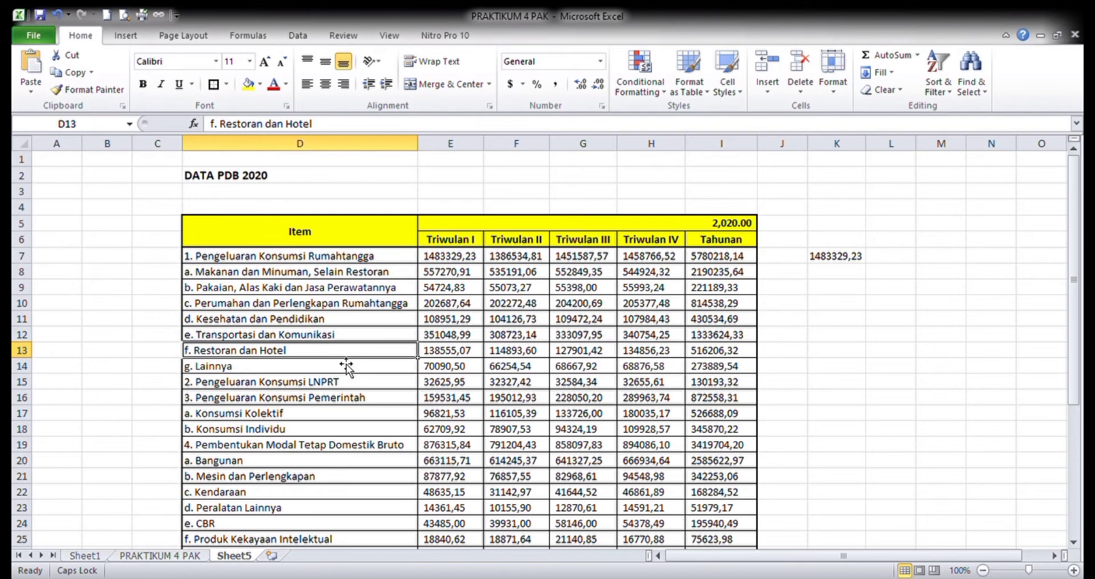
- Switch to Sheet1 and review the attendance table's origin and attendance columns
{"action": "left_click", "coordinate": [100, 557]}
{"action": "left_click", "coordinate": [238, 306]}
{"action": "left_click", "coordinate": [334, 287]}
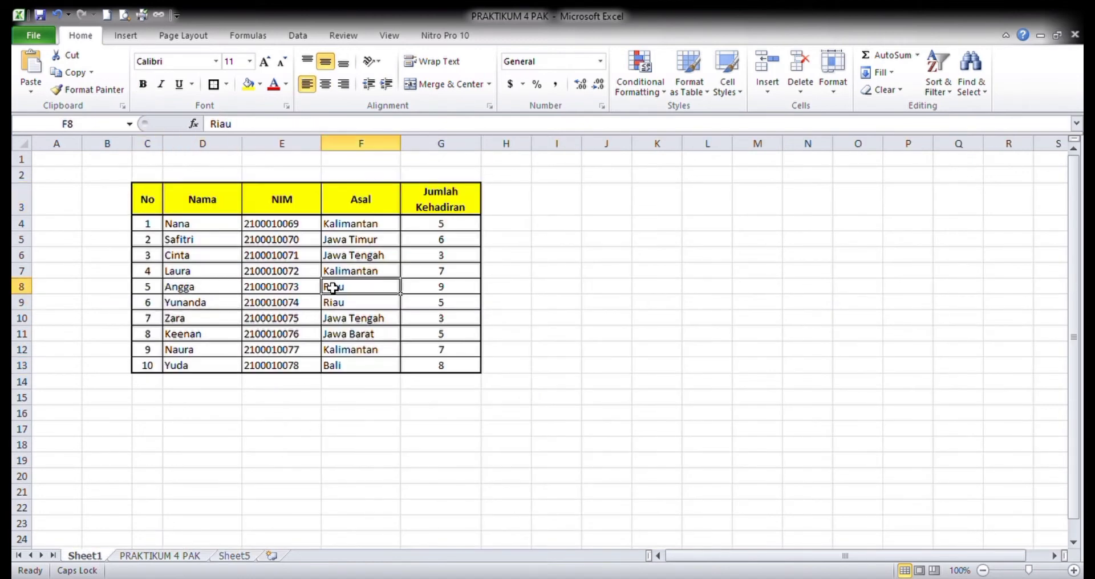
{"action": "left_click", "coordinate": [438, 293]}
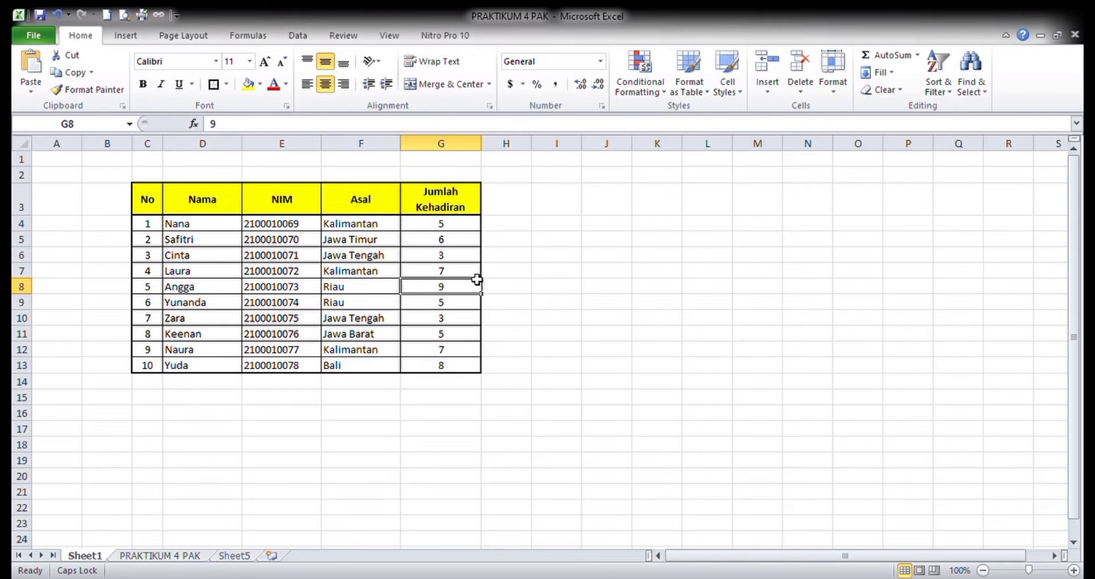
- Enter the header NILAI TUGAS in H3, beside the Jumlah Kehadiran column
{"action": "left_click", "coordinate": [519, 221]}
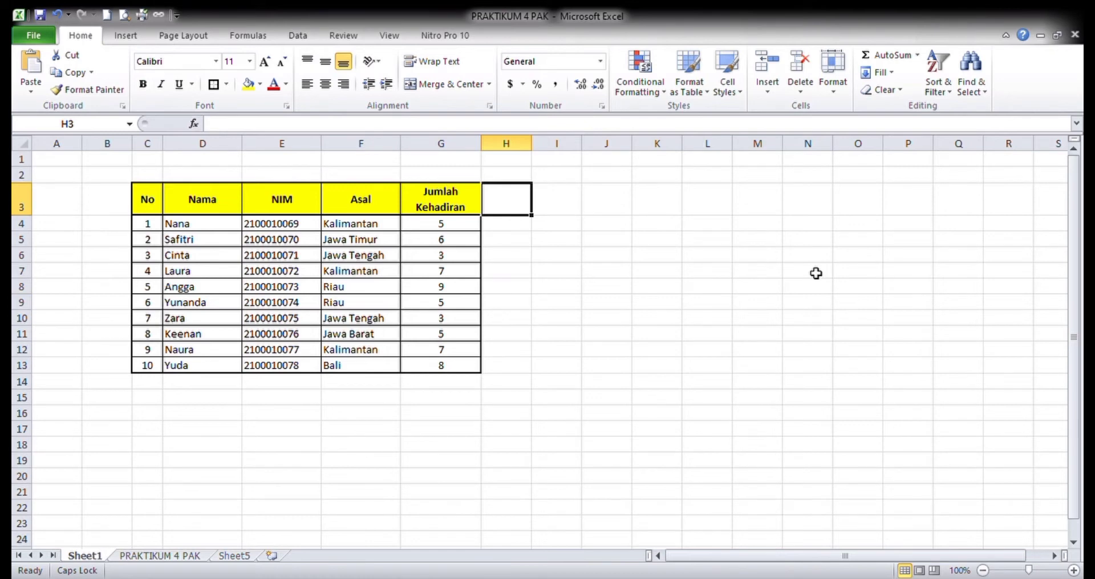
{"action": "type", "text": "NILAI"}
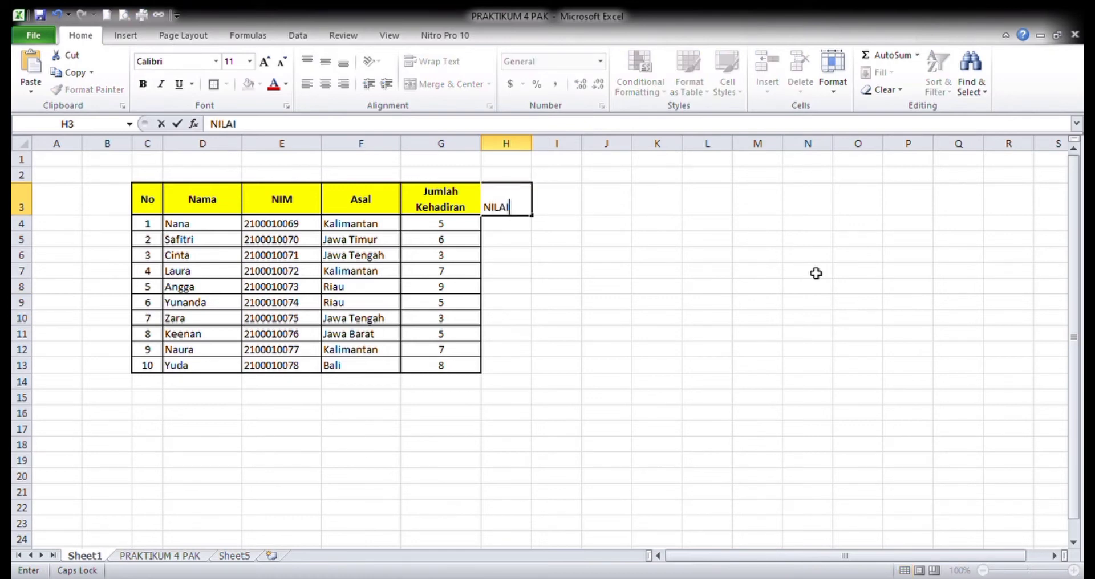
{"action": "type", "text": " TUGAS"}
{"action": "key", "text": "Return"}
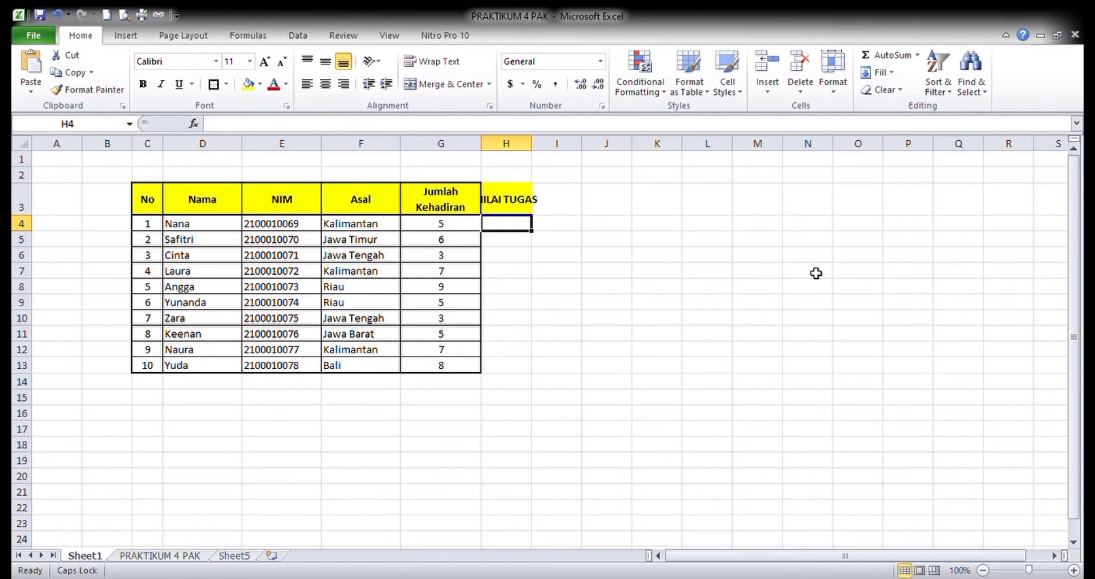
{"action": "key", "text": "Up"}
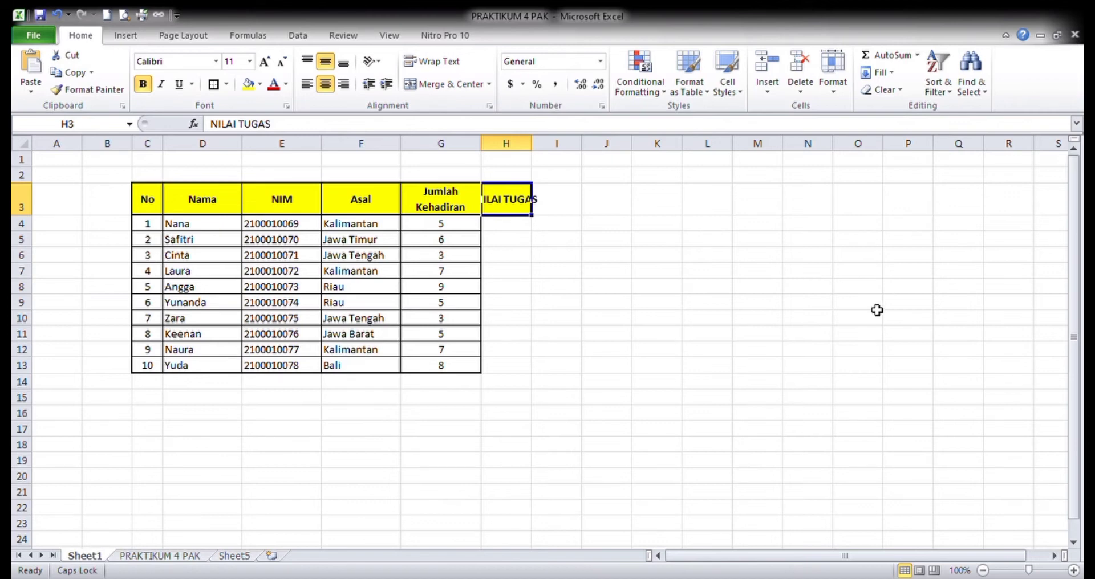
- Insert a blank row 4 directly below the attendance table's header row
{"action": "left_click", "coordinate": [228, 309]}
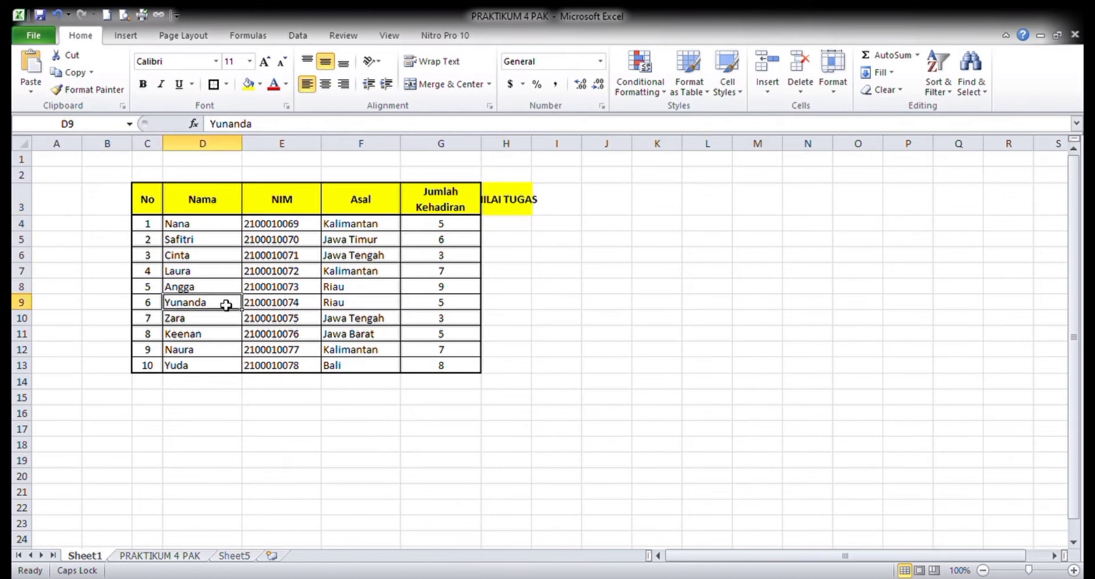
{"action": "left_click", "coordinate": [23, 212]}
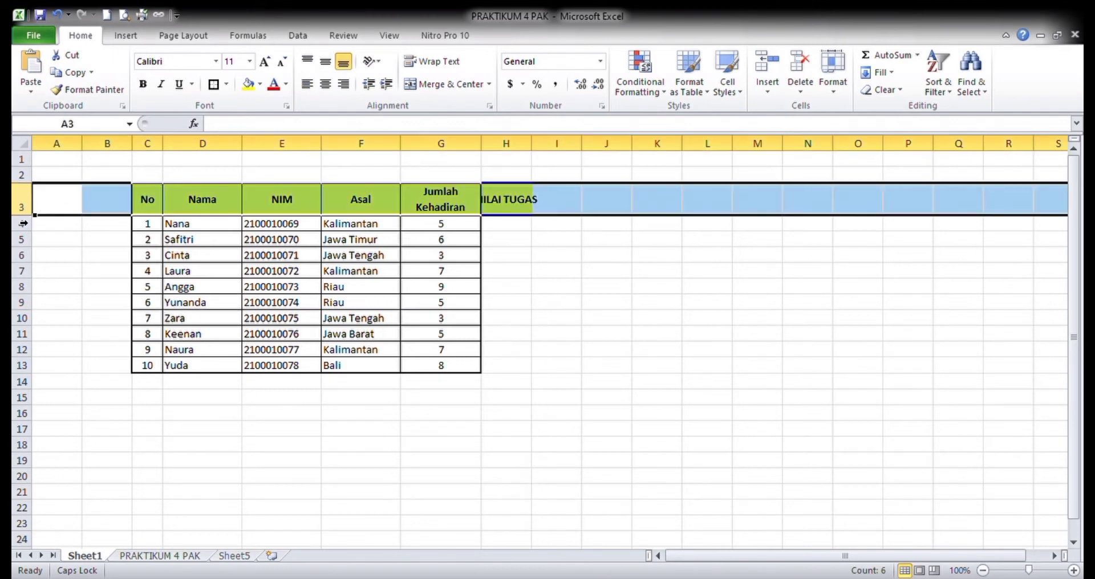
{"action": "left_click", "coordinate": [29, 227]}
{"action": "left_click_drag", "start_coordinate": [31, 239], "coordinate": [30, 224]}
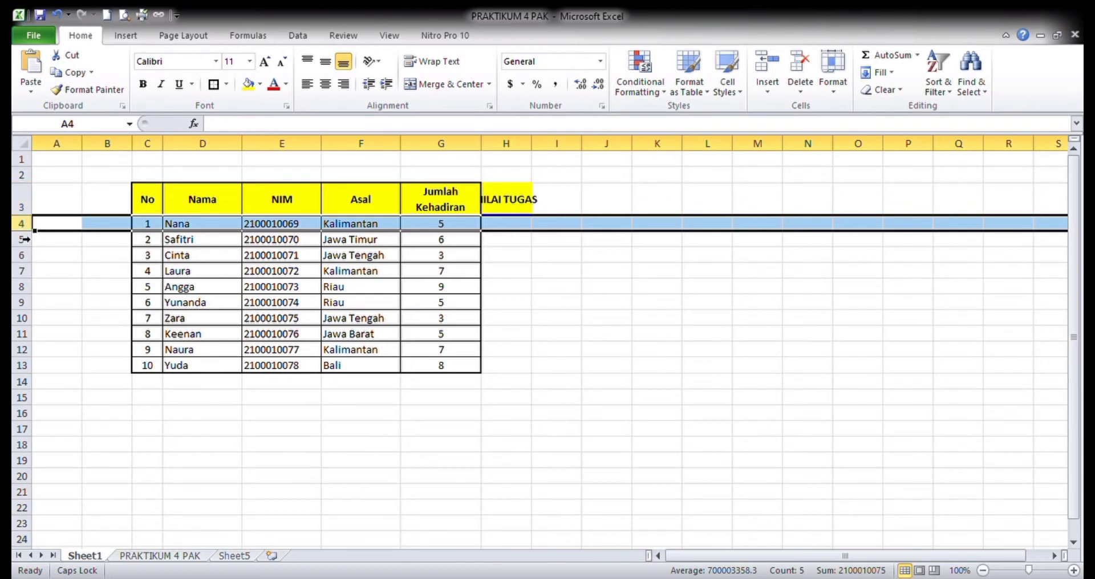
{"action": "left_click", "coordinate": [767, 64]}
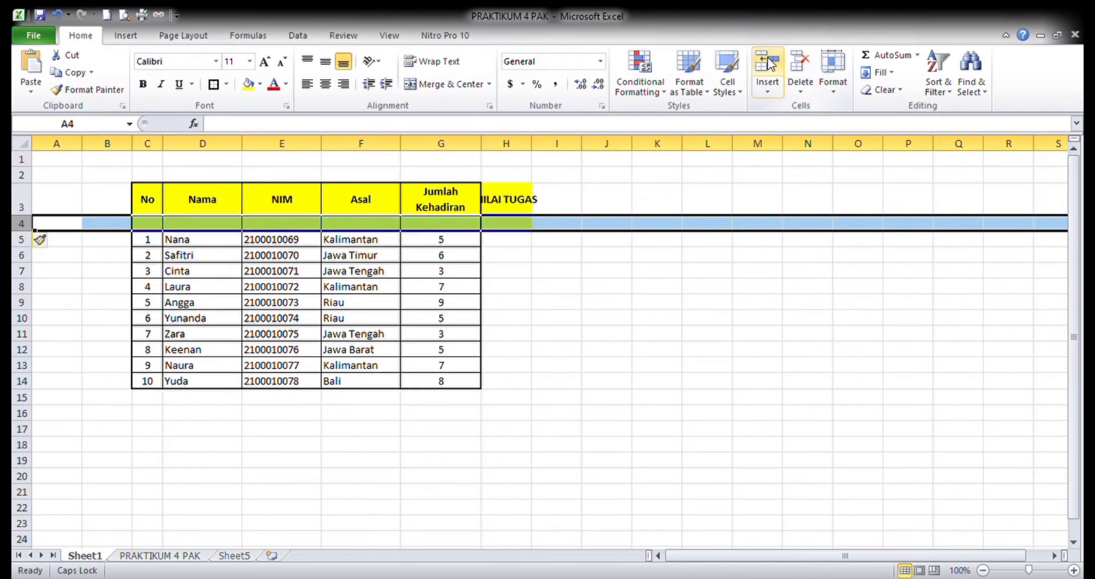
{"action": "left_click", "coordinate": [360, 322]}
- Enter the subject headings PAK, MTK and AKUNTANSI in H4:J4 under NILAI TUGAS
{"action": "left_click", "coordinate": [511, 224]}
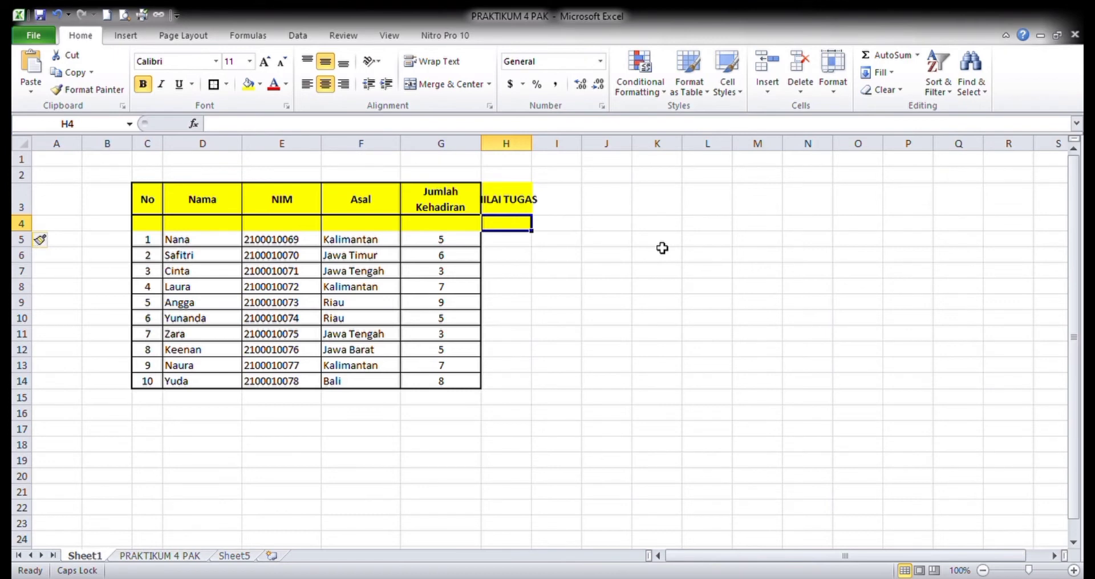
{"action": "type", "text": "PAK"}
{"action": "key", "text": "Tab"}
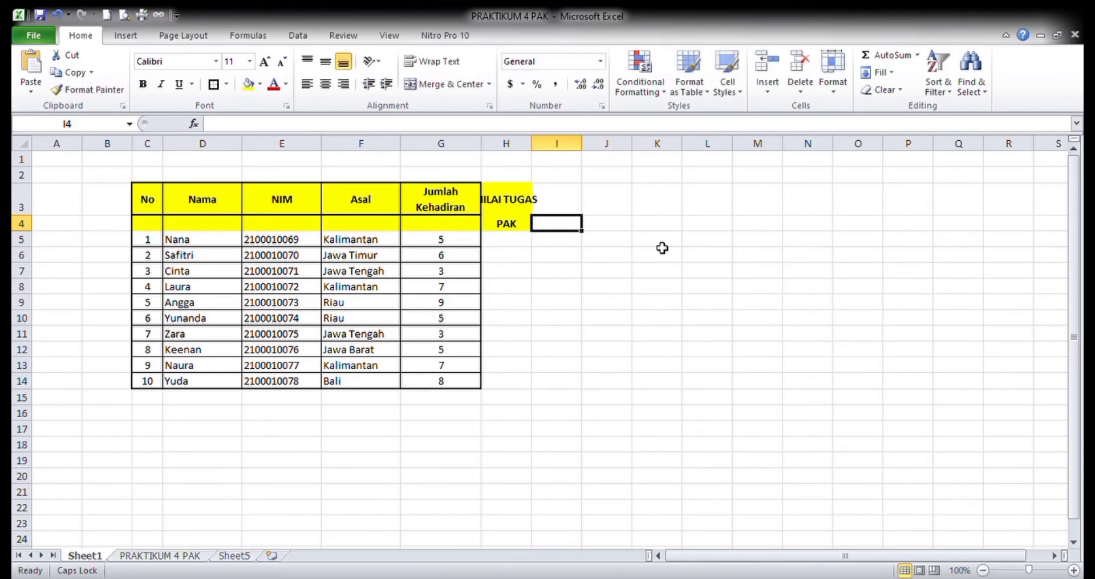
{"action": "type", "text": "MTK"}
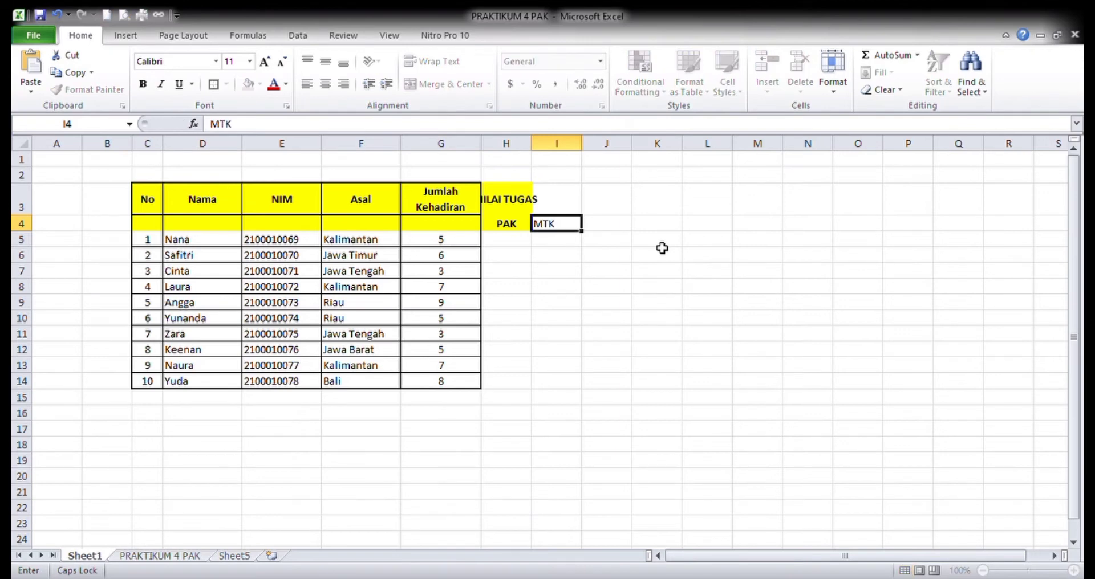
{"action": "key", "text": "Tab"}
{"action": "type", "text": "AKUNTA"}
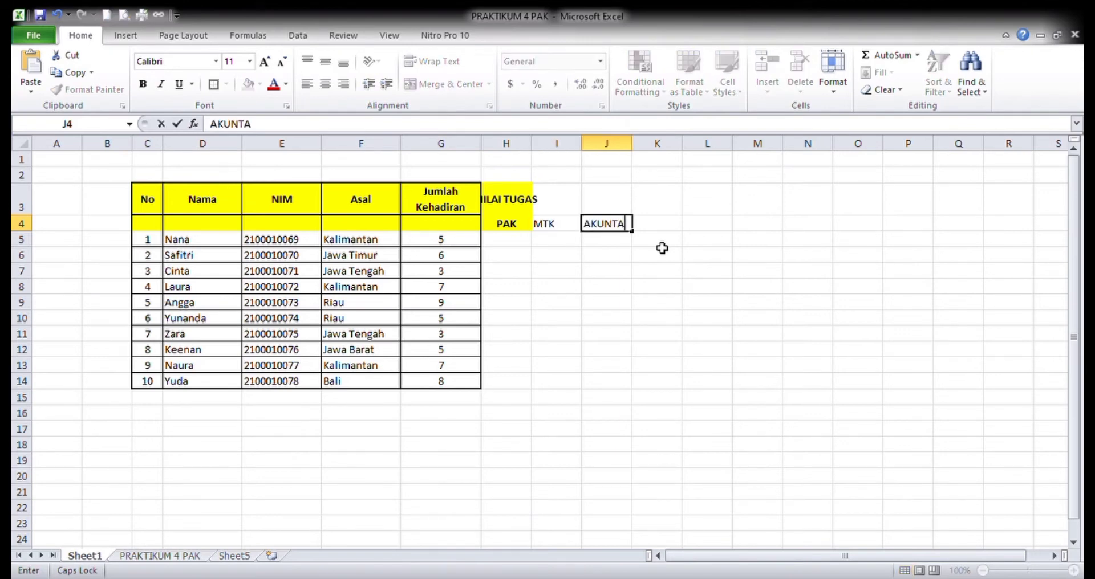
{"action": "type", "text": "NSI"}
{"action": "key", "text": "Tab"}
- Enter the remaining subject headings MIKRO, MAKRO and AKTIF in K4:M4
{"action": "type", "text": "MIKRO"}
{"action": "key", "text": "Tab"}
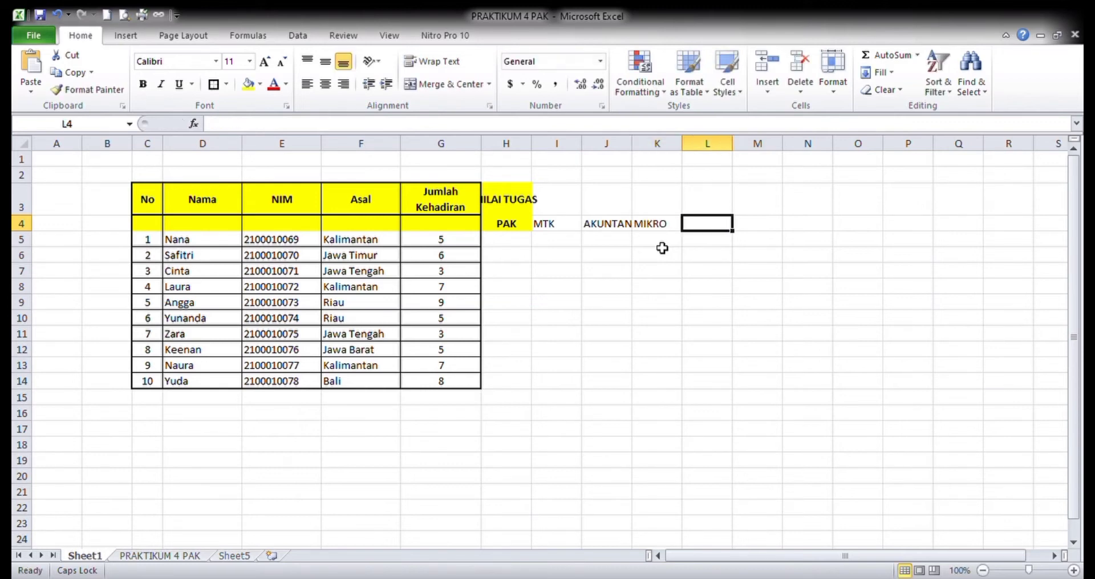
{"action": "type", "text": "MAKRO"}
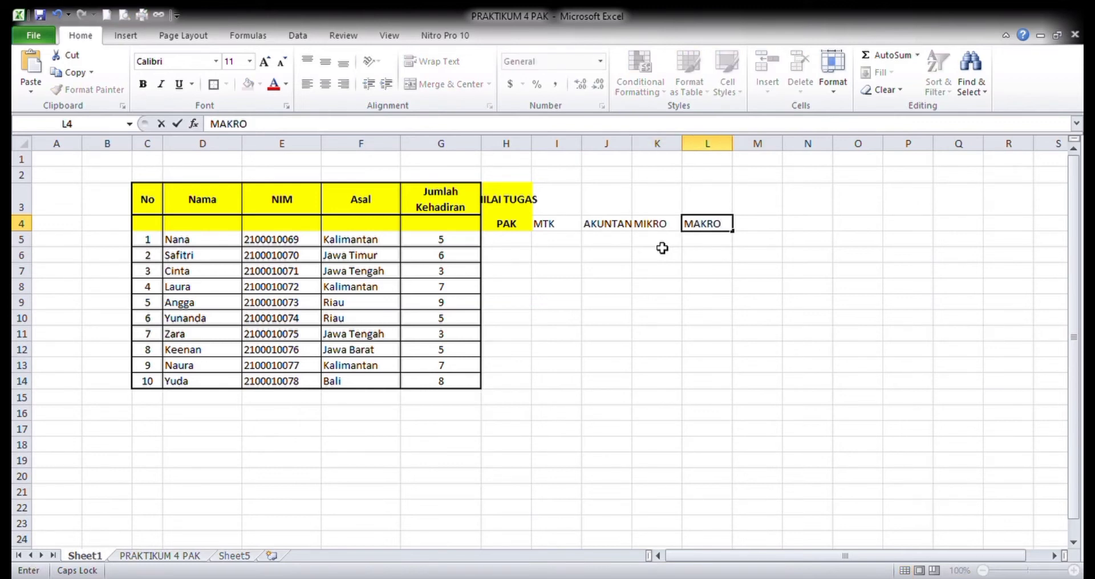
{"action": "key", "text": "Down"}
{"action": "key", "text": "Right"}
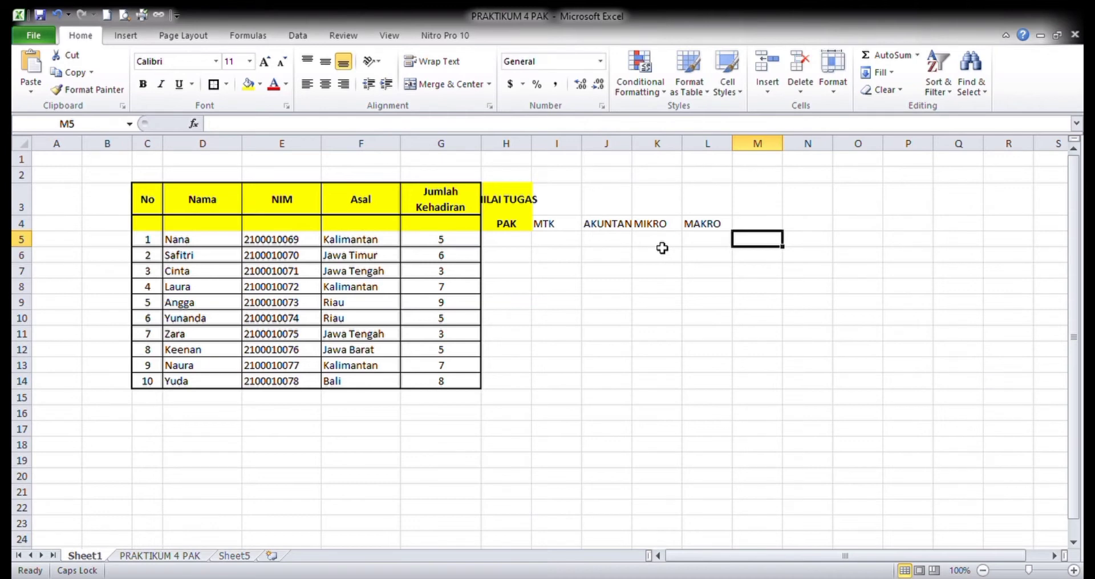
{"action": "key", "text": "Up"}
{"action": "type", "text": "AKTIFA"}
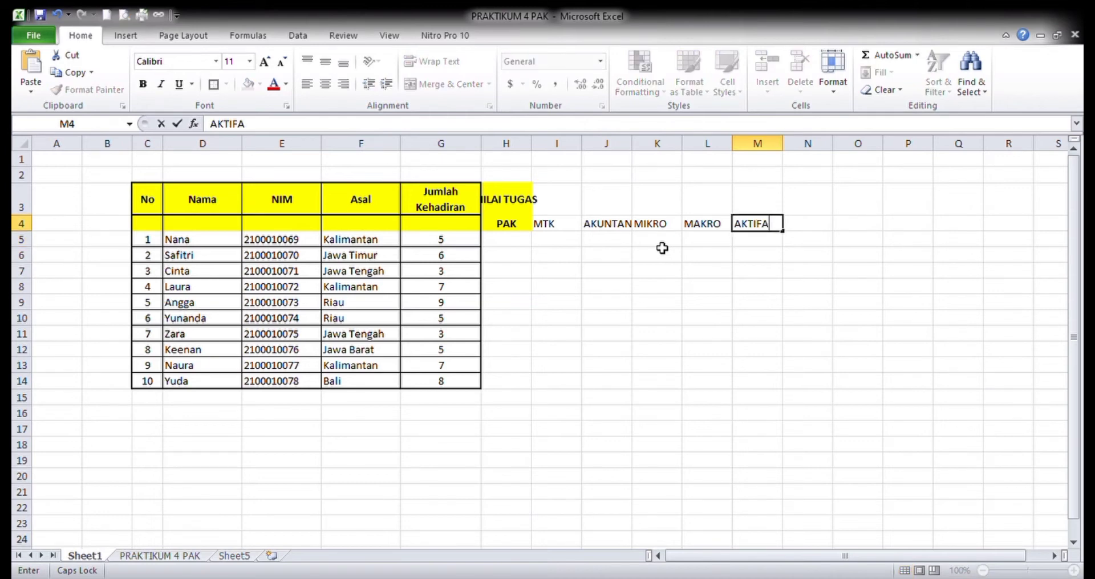
{"action": "key", "text": "BackSpace"}
{"action": "key", "text": "Return"}
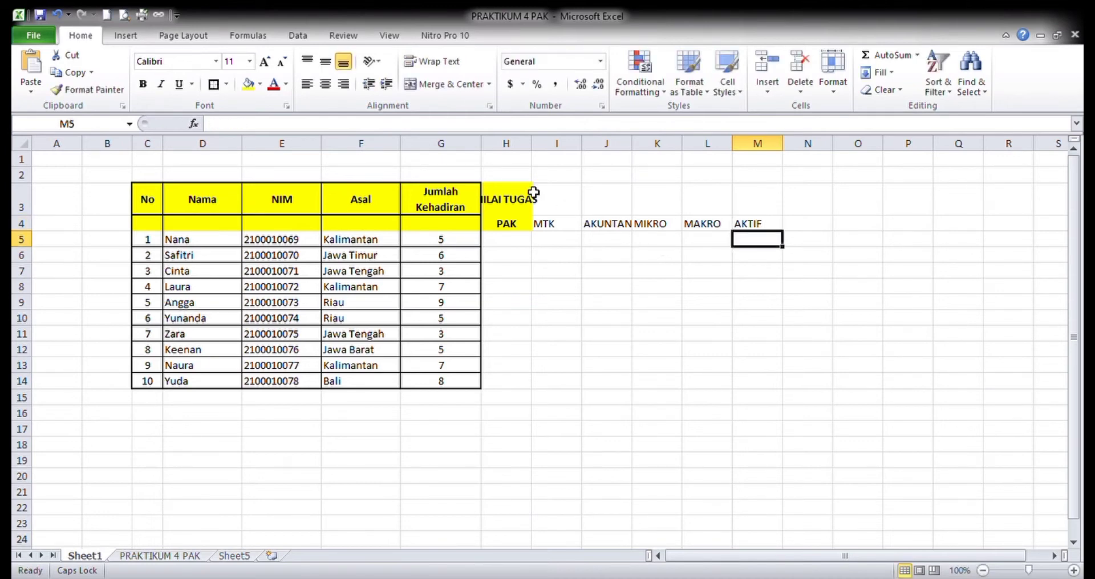
- Merge and center the NILAI TUGAS header across H3:M3
{"action": "left_click_drag", "start_coordinate": [491, 206], "coordinate": [758, 201]}
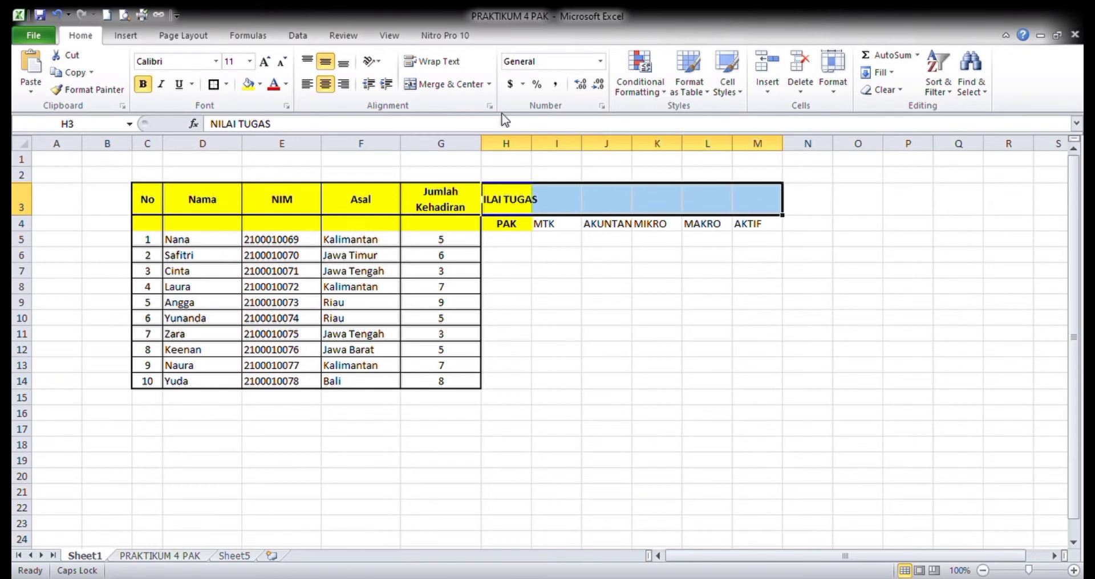
{"action": "left_click", "coordinate": [448, 85]}
{"action": "left_click", "coordinate": [618, 363]}
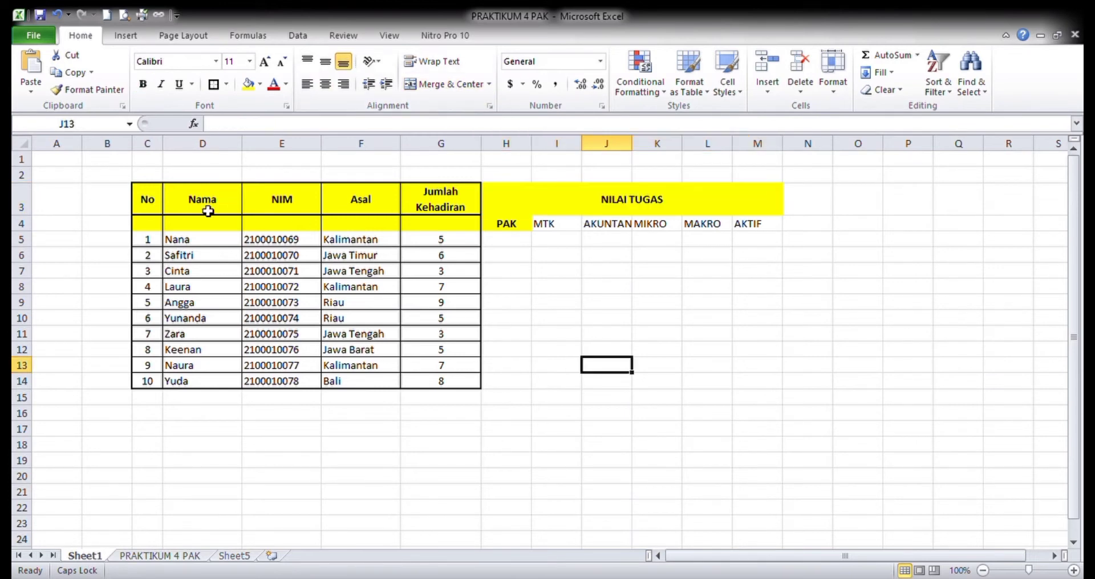
- Apply borders to all cells of the header block C3:M4, with a thick outer border
{"action": "left_click_drag", "start_coordinate": [151, 203], "coordinate": [732, 222]}
{"action": "left_click", "coordinate": [215, 85]}
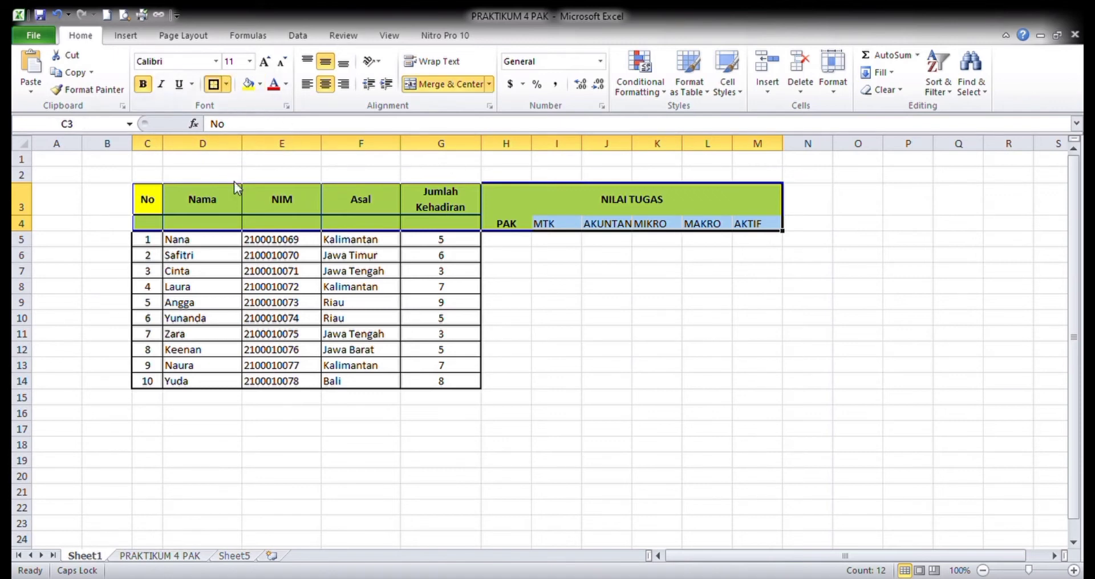
{"action": "left_click", "coordinate": [239, 208]}
{"action": "left_click", "coordinate": [228, 86]}
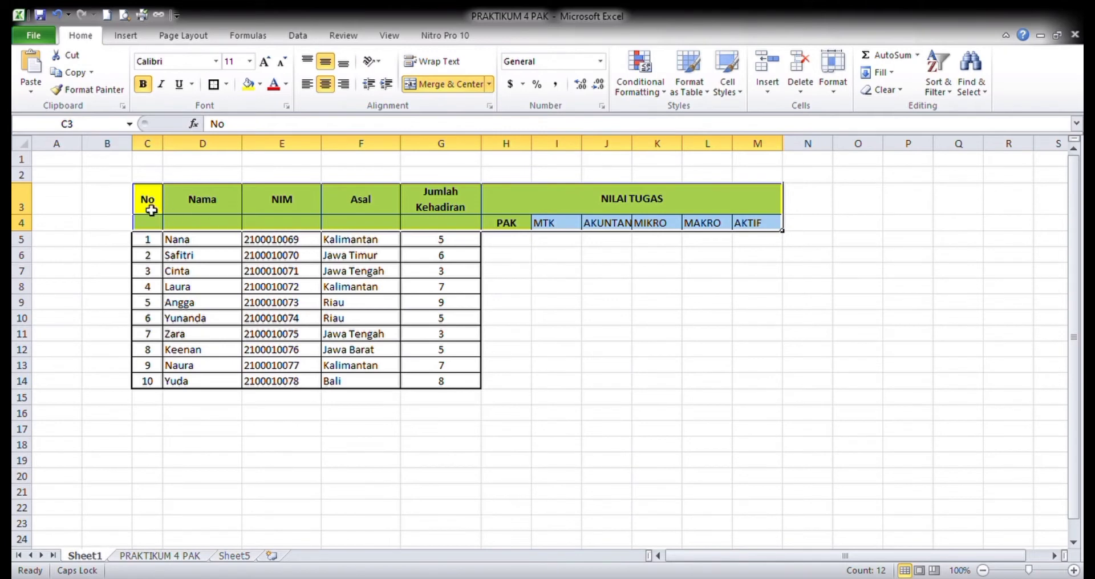
- Merge the No, Nama, NIM, Asal and Jumlah Kehadiran headers each vertically across rows 3 and 4
{"action": "left_click_drag", "start_coordinate": [152, 209], "coordinate": [152, 230]}
{"action": "left_click_drag", "start_coordinate": [192, 204], "coordinate": [198, 224]}
{"action": "left_click_drag", "start_coordinate": [279, 211], "coordinate": [281, 226]}
{"action": "left_click_drag", "start_coordinate": [358, 206], "coordinate": [367, 223]}
{"action": "left_click_drag", "start_coordinate": [443, 207], "coordinate": [446, 221]}
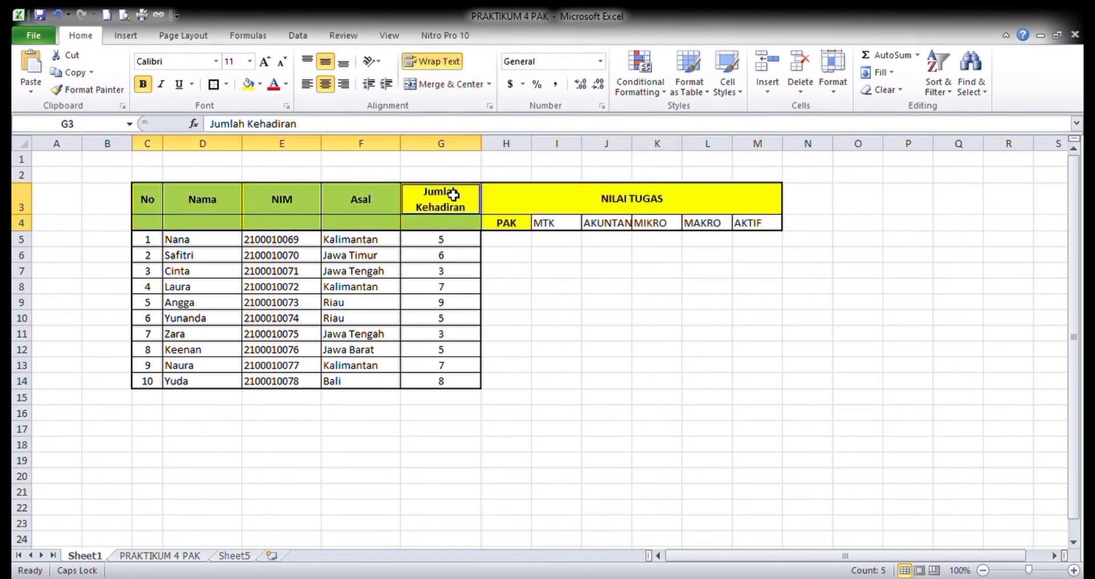
{"action": "left_click", "coordinate": [463, 89]}
{"action": "left_click", "coordinate": [425, 305]}
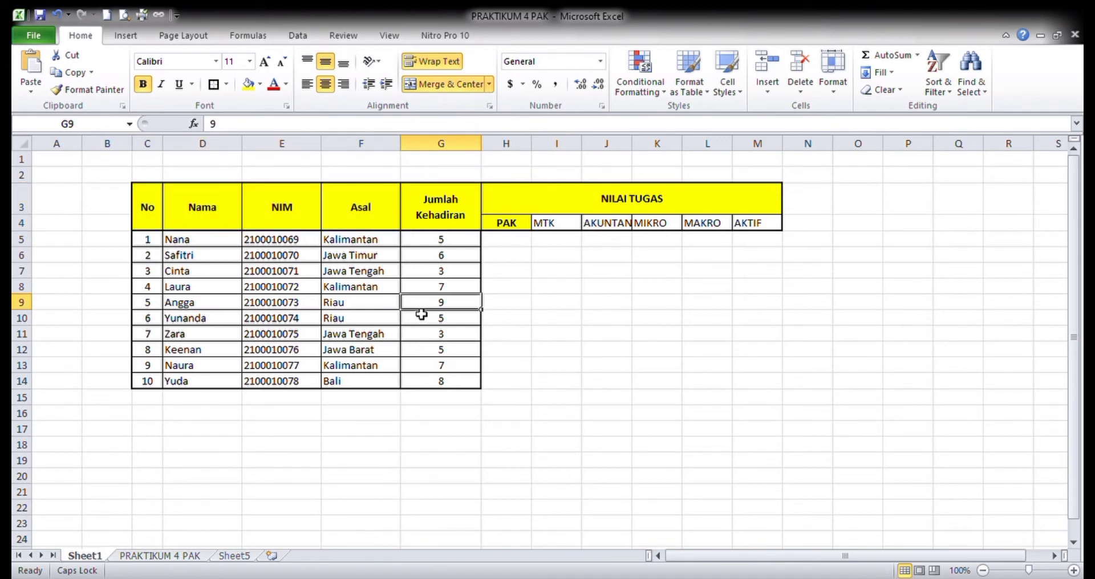
- Fill the subject headings in H4:M4 with yellow and make them bold
{"action": "left_click", "coordinate": [509, 224]}
{"action": "left_click_drag", "start_coordinate": [509, 225], "coordinate": [743, 234]}
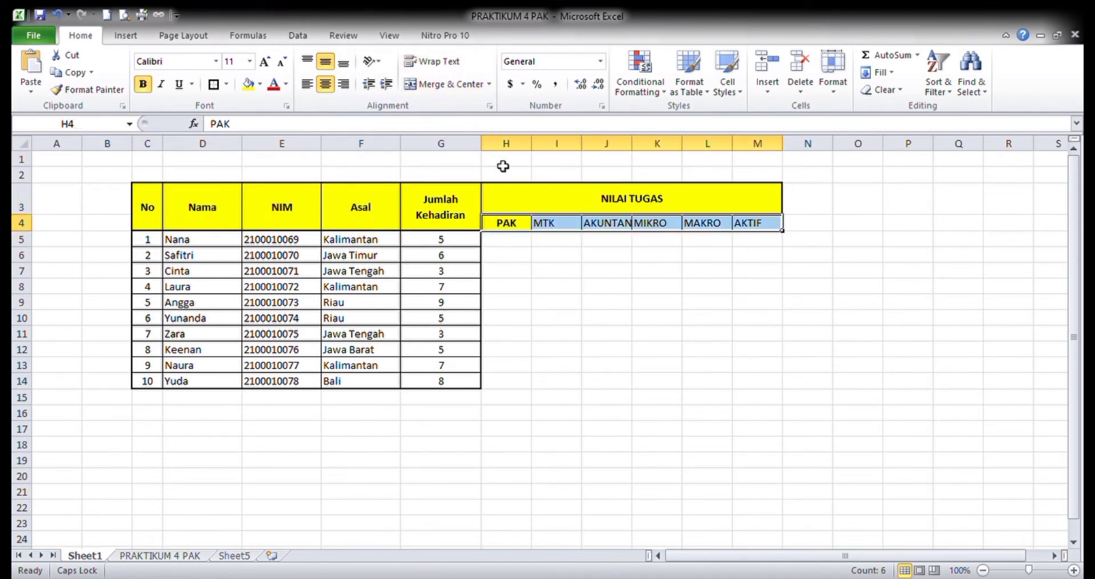
{"action": "left_click", "coordinate": [251, 85]}
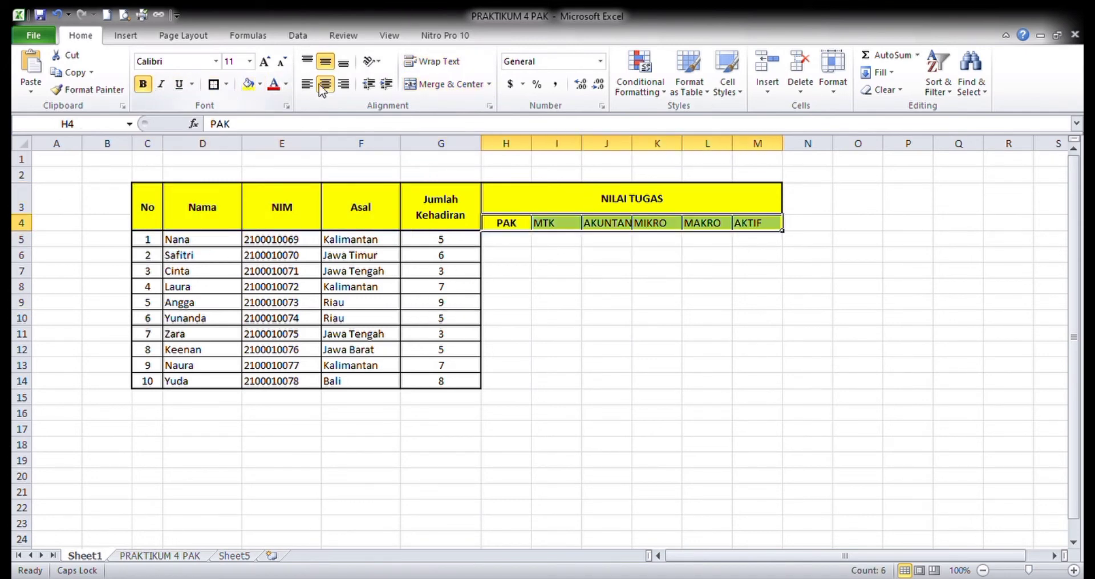
{"action": "left_click", "coordinate": [143, 84]}
{"action": "left_click", "coordinate": [143, 84]}
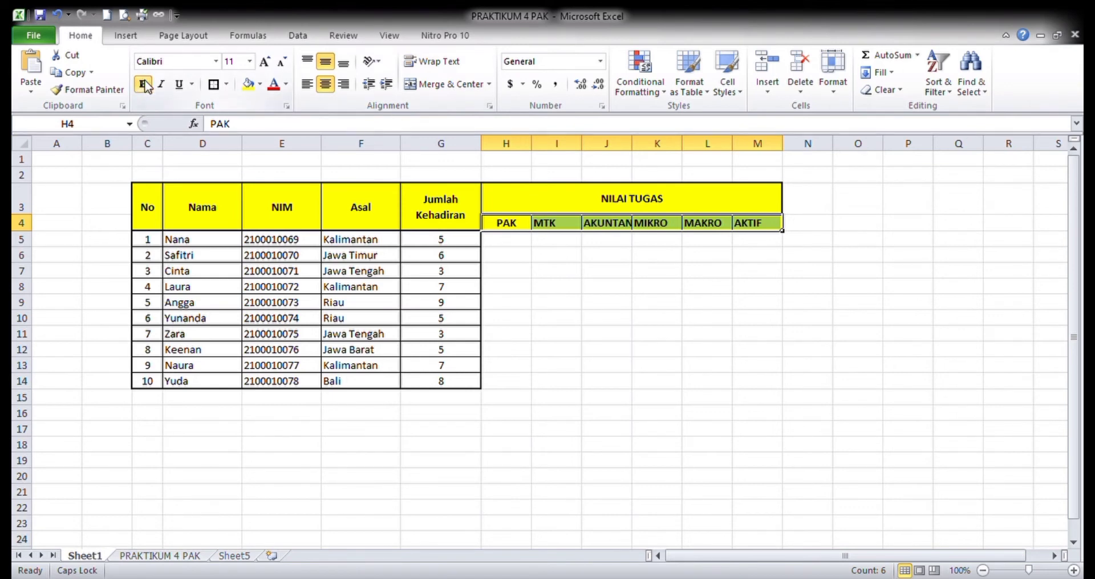
{"action": "left_click", "coordinate": [366, 295]}
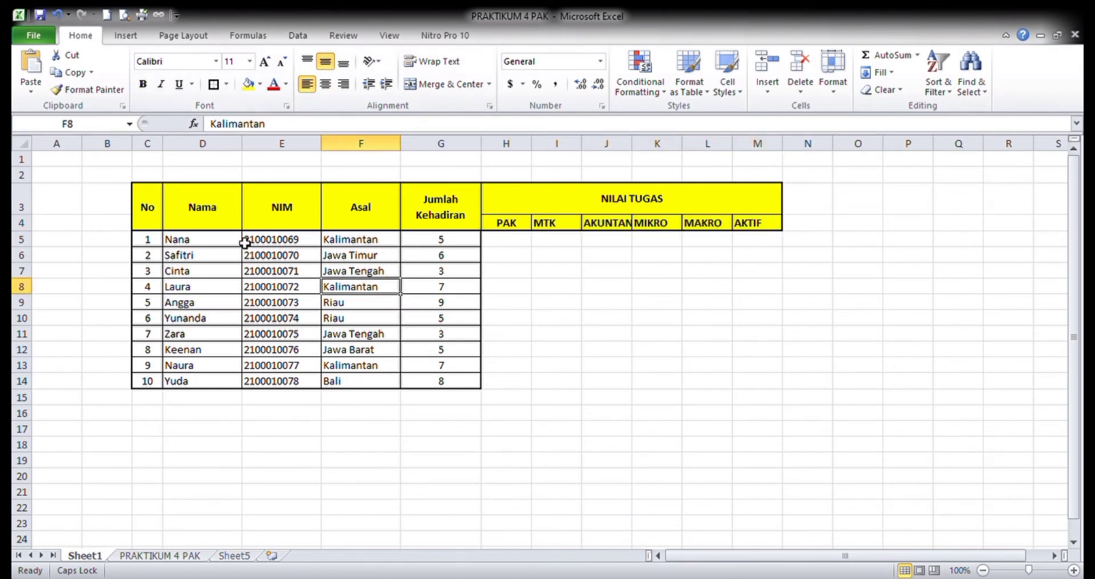
- Extend the table's borders to all cells of the data range C5:M14
{"action": "left_click_drag", "start_coordinate": [153, 244], "coordinate": [768, 389]}
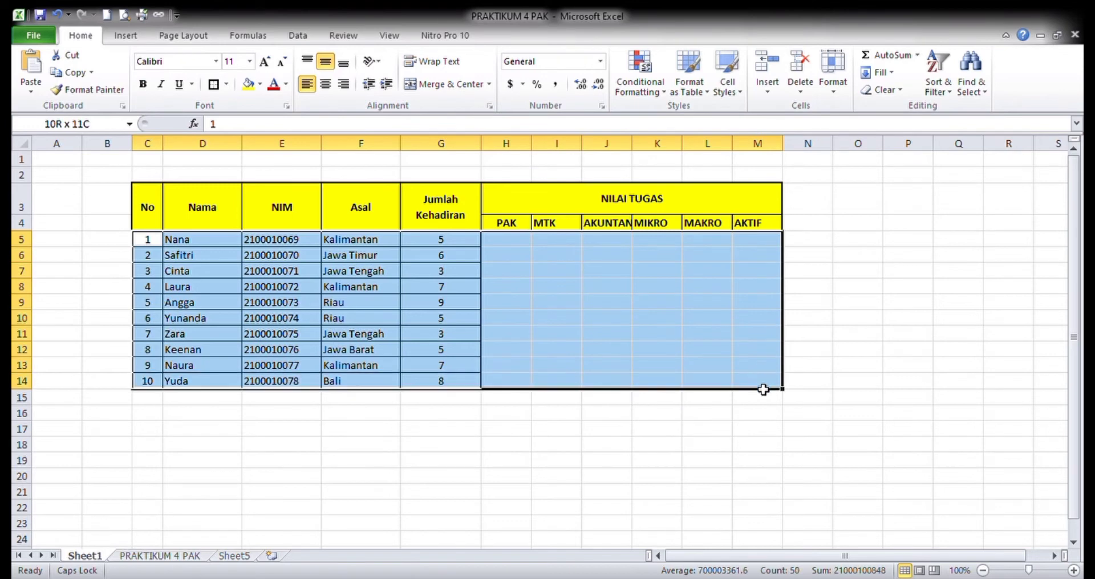
{"action": "left_click", "coordinate": [227, 85]}
{"action": "left_click", "coordinate": [225, 200]}
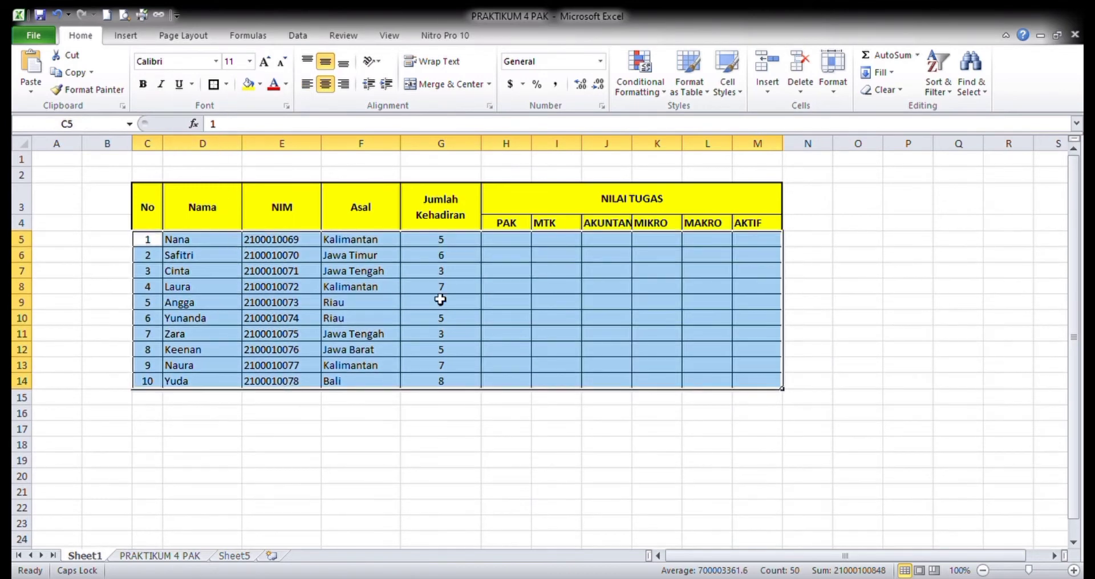
{"action": "left_click", "coordinate": [504, 302]}
- Enter the PAK scores 70, 74,3, 75 and 80 for the first four students in H5:H8
{"action": "left_click", "coordinate": [510, 242]}
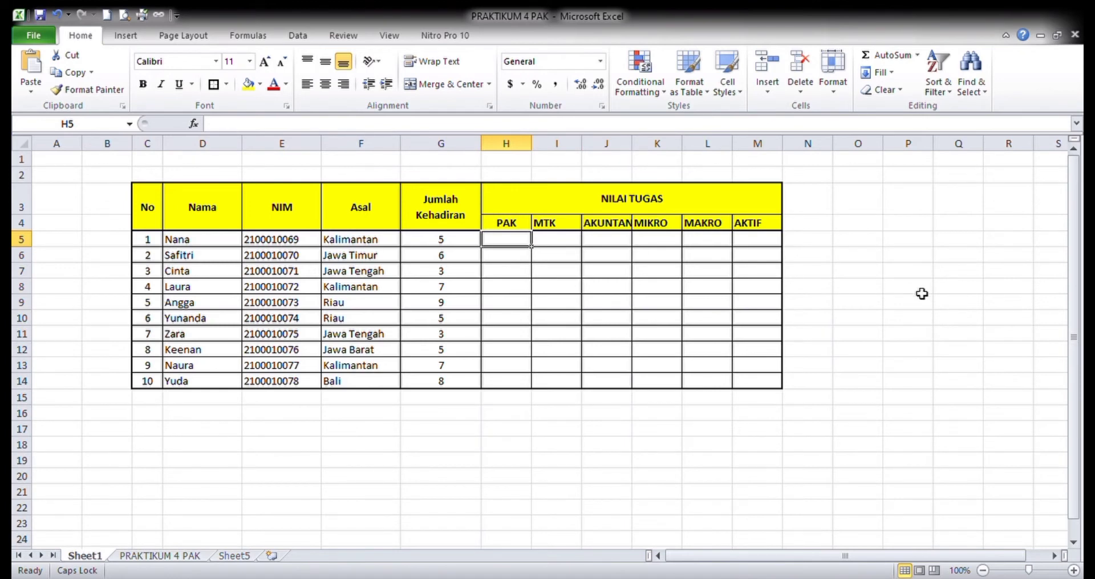
{"action": "type", "text": "70"}
{"action": "key", "text": "Return"}
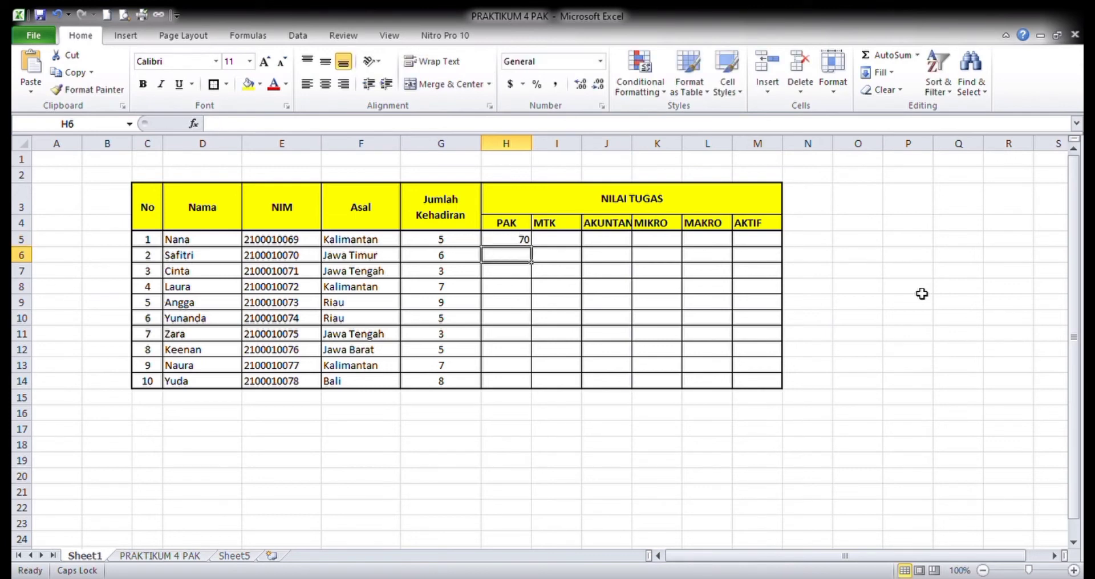
{"action": "type", "text": "74,3"}
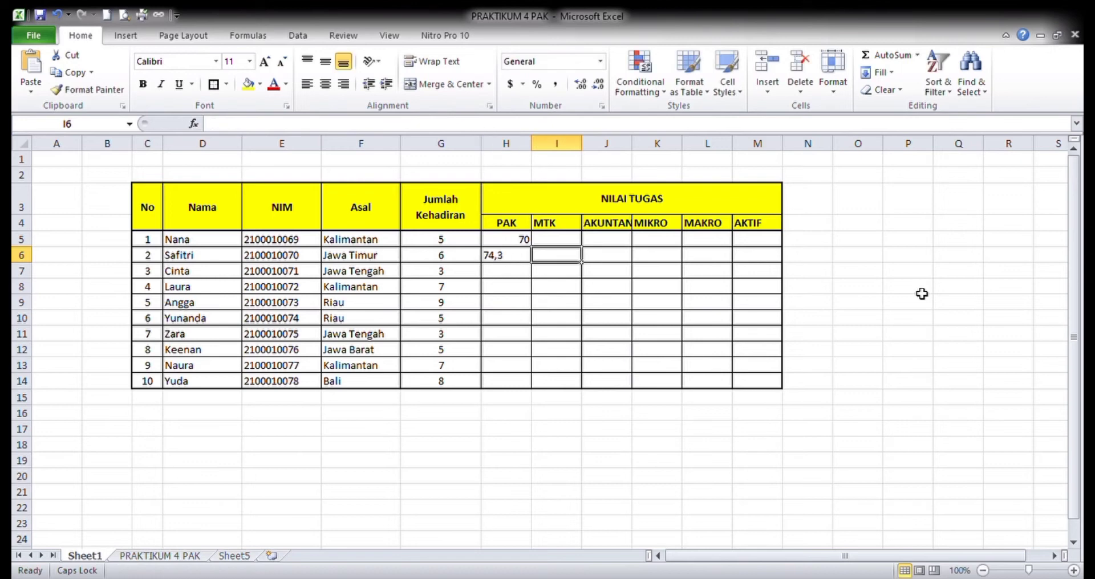
{"action": "key", "text": "Return"}
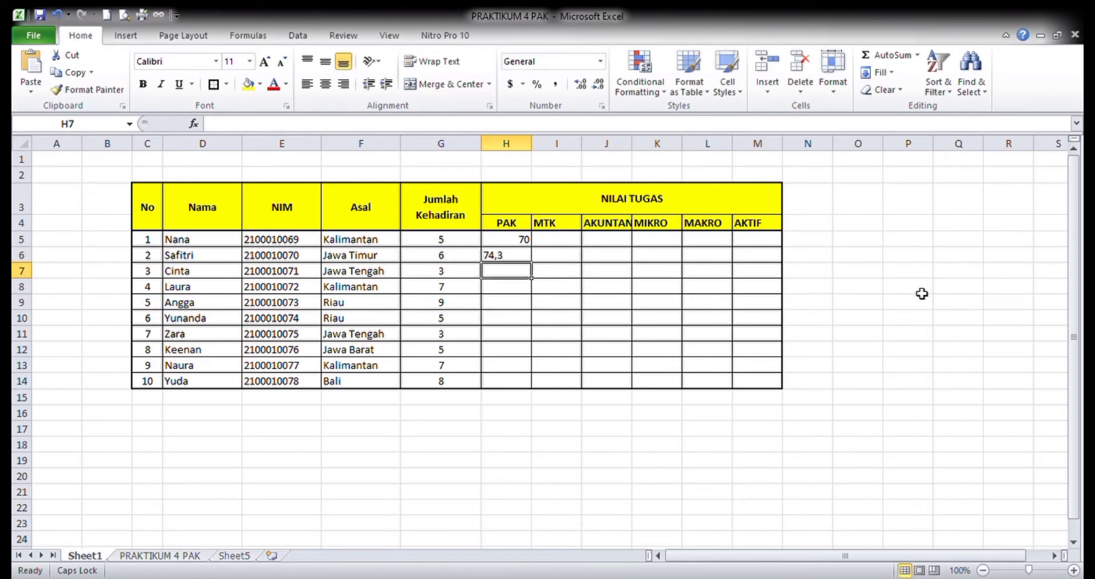
{"action": "type", "text": "75"}
{"action": "type", "text": "5"}
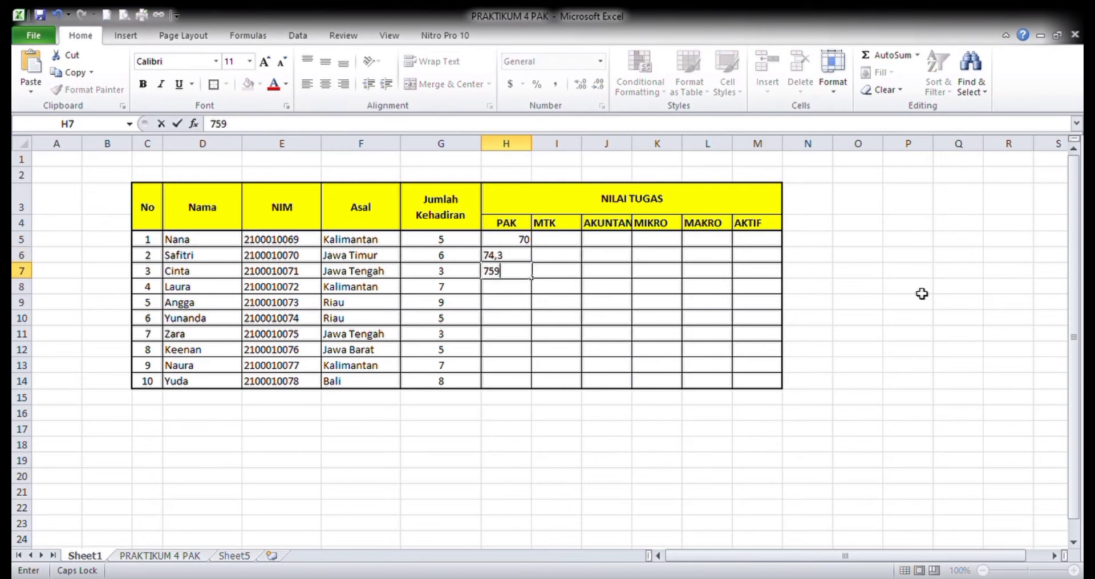
{"action": "key", "text": "BackSpace"}
{"action": "type", "text": "80"}
{"action": "key", "text": "BackSpace"}
{"action": "key", "text": "BackSpace"}
{"action": "key", "text": "Return"}
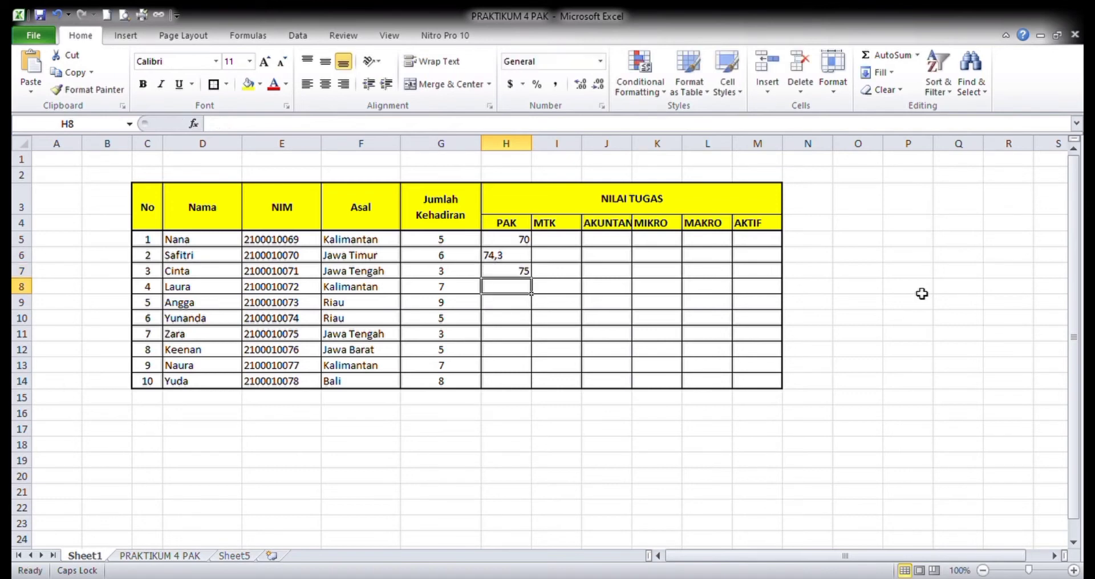
{"action": "type", "text": "80"}
{"action": "key", "text": "Return"}
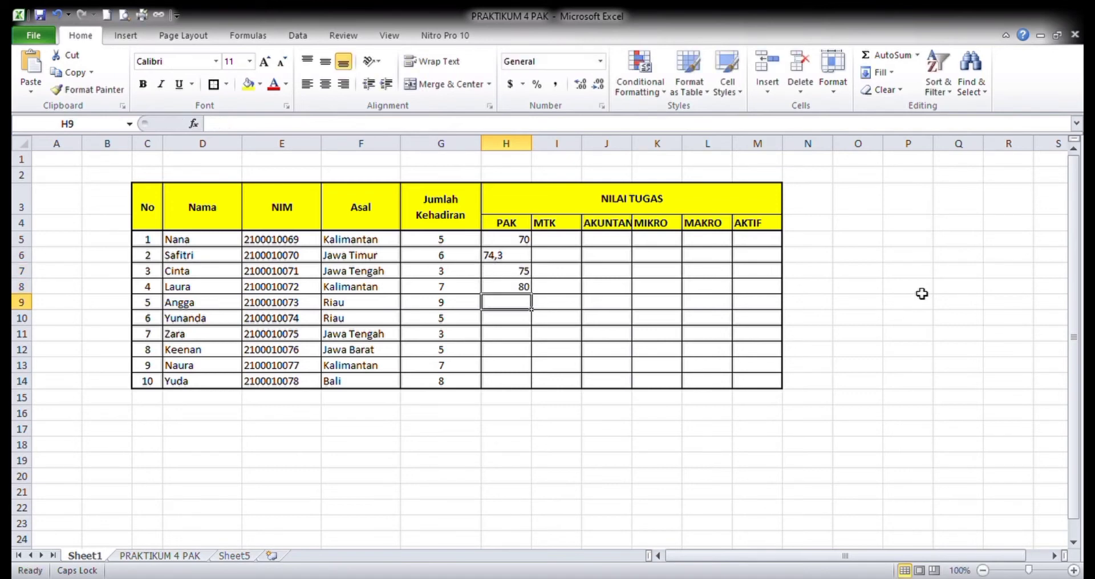
- Enter the PAK scores 99, 56,7 and 91,3 for students 5 to 7 in H9:H11
{"action": "type", "text": "99"}
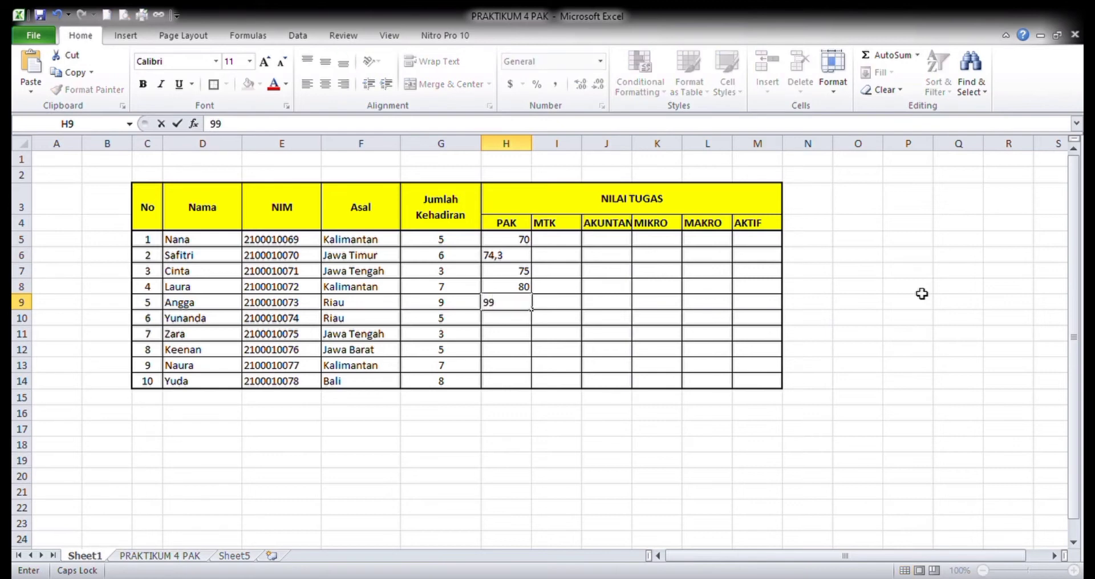
{"action": "key", "text": "Return"}
{"action": "type", "text": "56"}
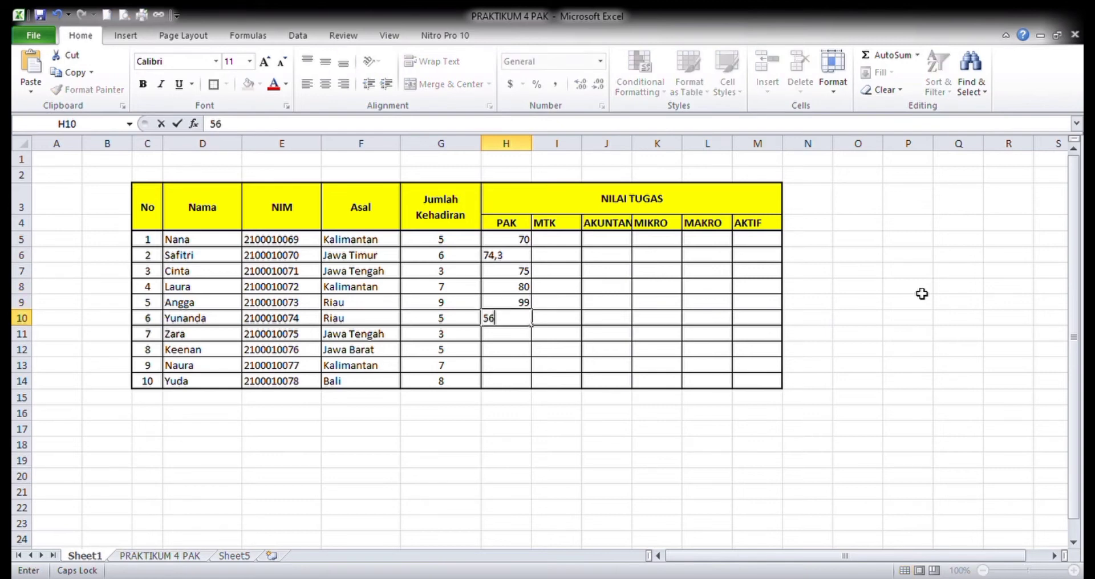
{"action": "type", "text": ",7"}
{"action": "key", "text": "Return"}
{"action": "type", "text": "3"}
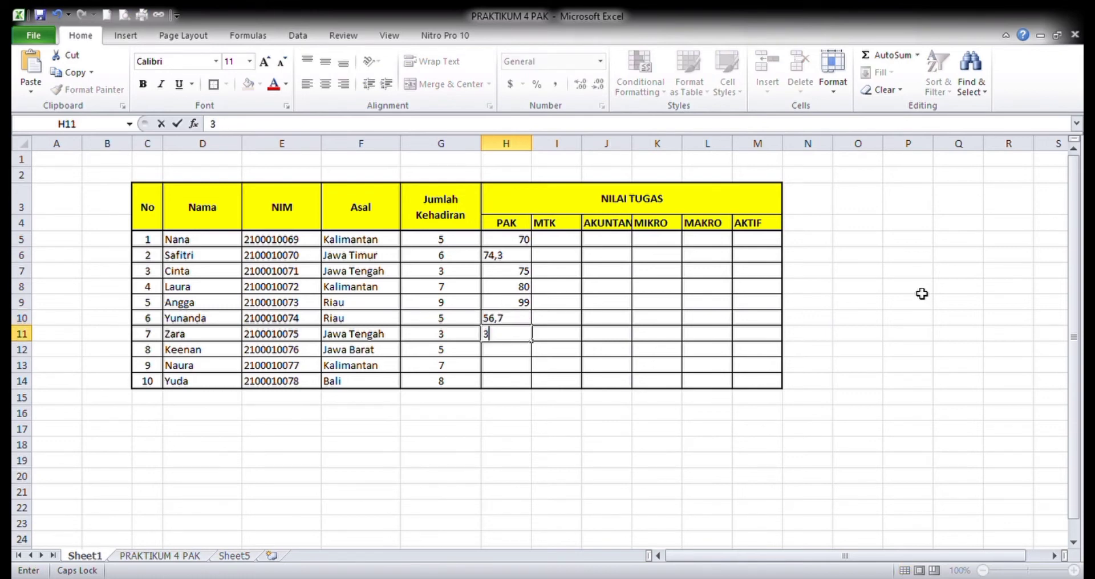
{"action": "key", "text": "BackSpace"}
{"action": "type", "text": "91,3"}
{"action": "key", "text": "Return"}
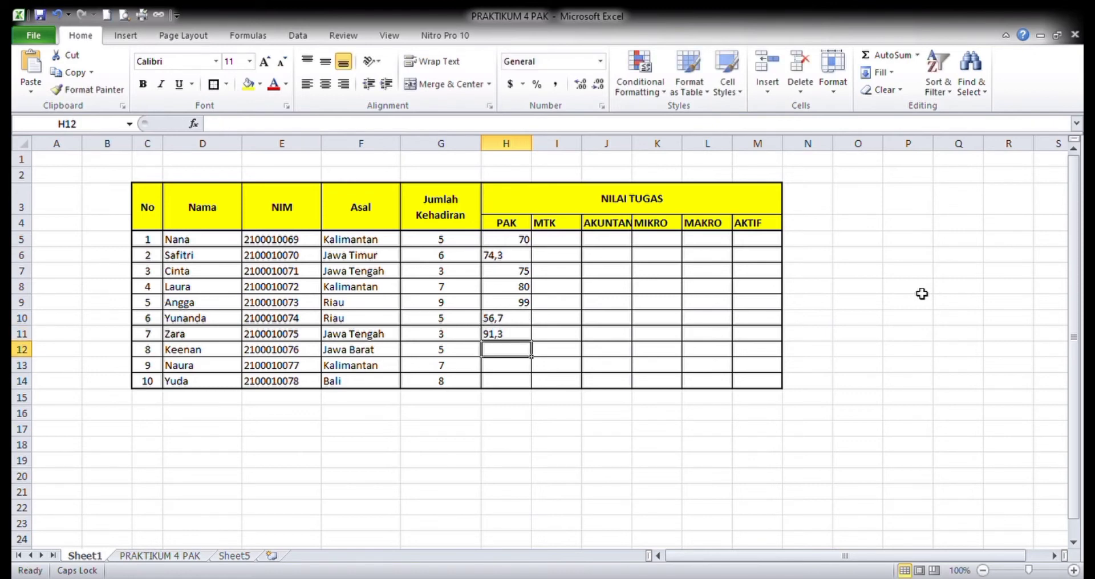
- Complete the PAK column with the scores 70, 56 and 70 in H12:H14
{"action": "type", "text": "70"}
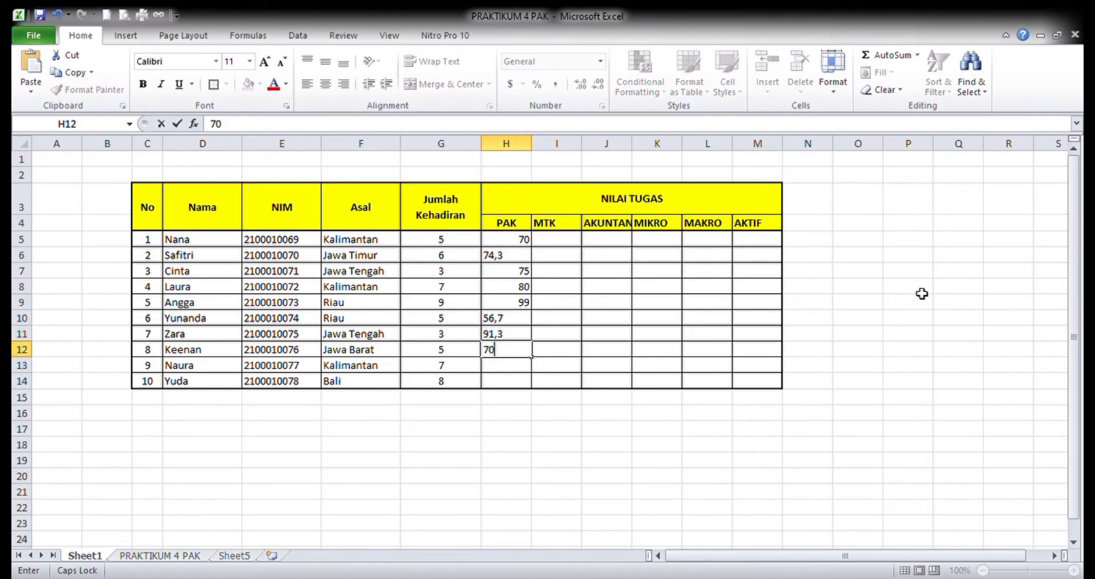
{"action": "key", "text": "Return"}
{"action": "type", "text": "56"}
{"action": "key", "text": "Return"}
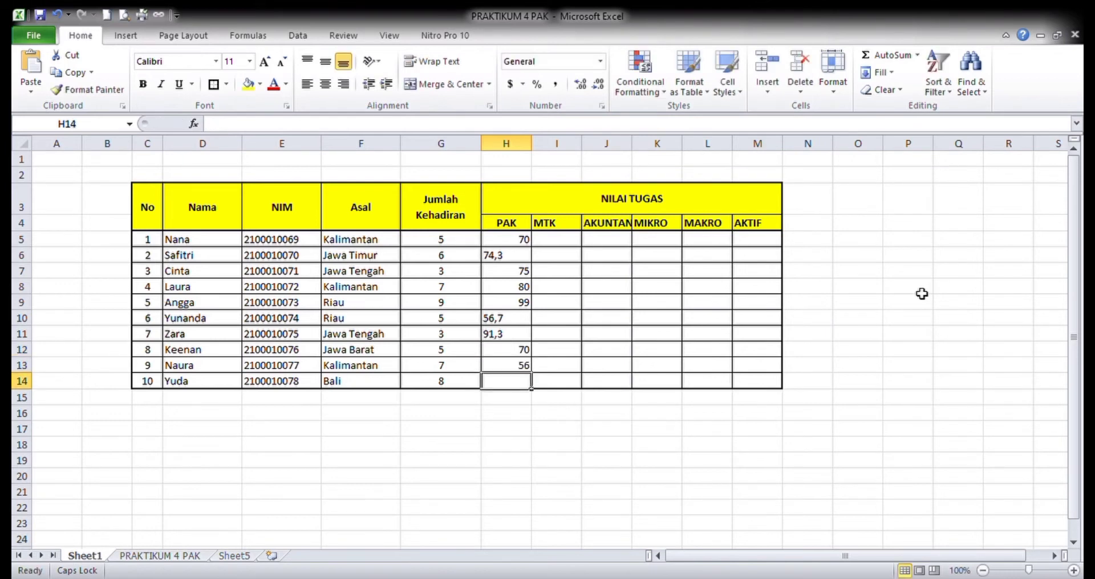
{"action": "type", "text": "70"}
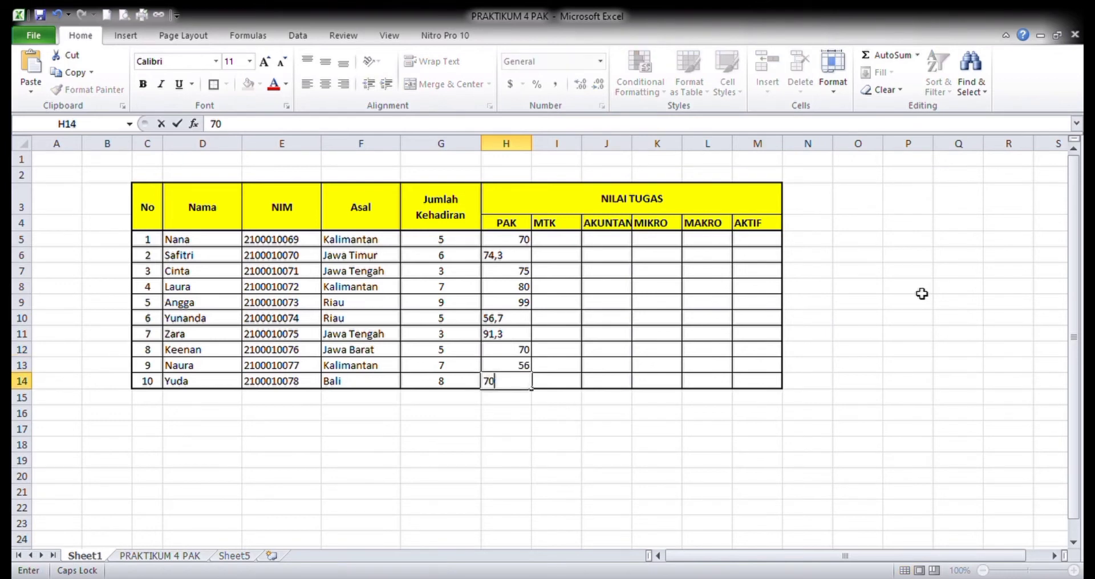
{"action": "key", "text": "Tab"}
- Enter the MTK scores 60, 50, 90 and 67 for the first four students in I5:I8
{"action": "key", "text": "Up"}
{"action": "key", "text": "Up"}
{"action": "key", "text": "Up"}
{"action": "key", "text": "Up"}
{"action": "key", "text": "Up"}
{"action": "key", "text": "Up"}
{"action": "key", "text": "Up"}
{"action": "key", "text": "Up"}
{"action": "key", "text": "Up"}
{"action": "key", "text": "Up"}
{"action": "key", "text": "Up"}
{"action": "key", "text": "Up"}
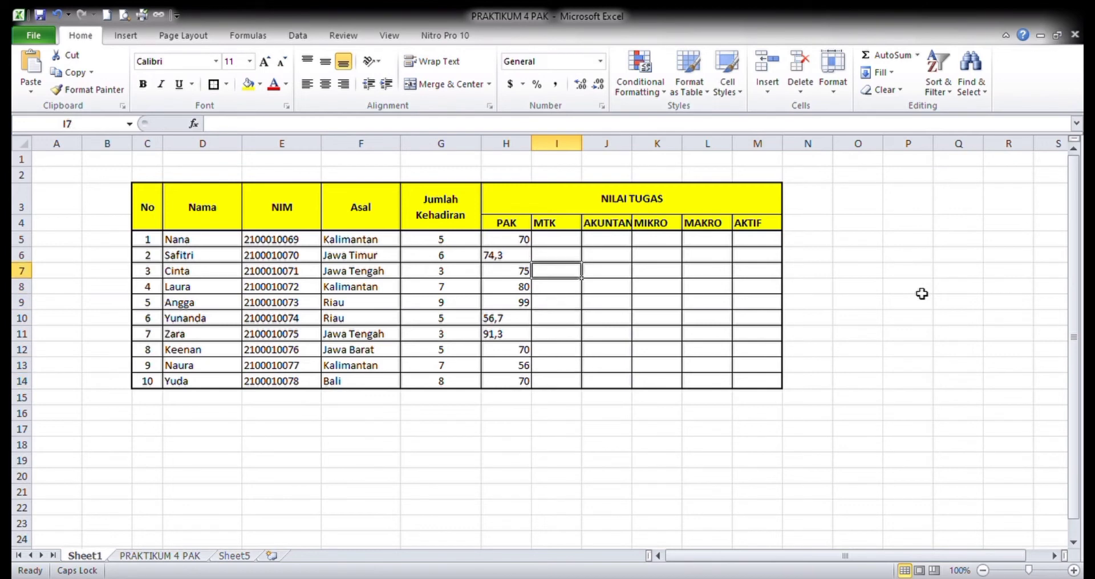
{"action": "key", "text": "Down"}
{"action": "key", "text": "Down"}
{"action": "key", "text": "Down"}
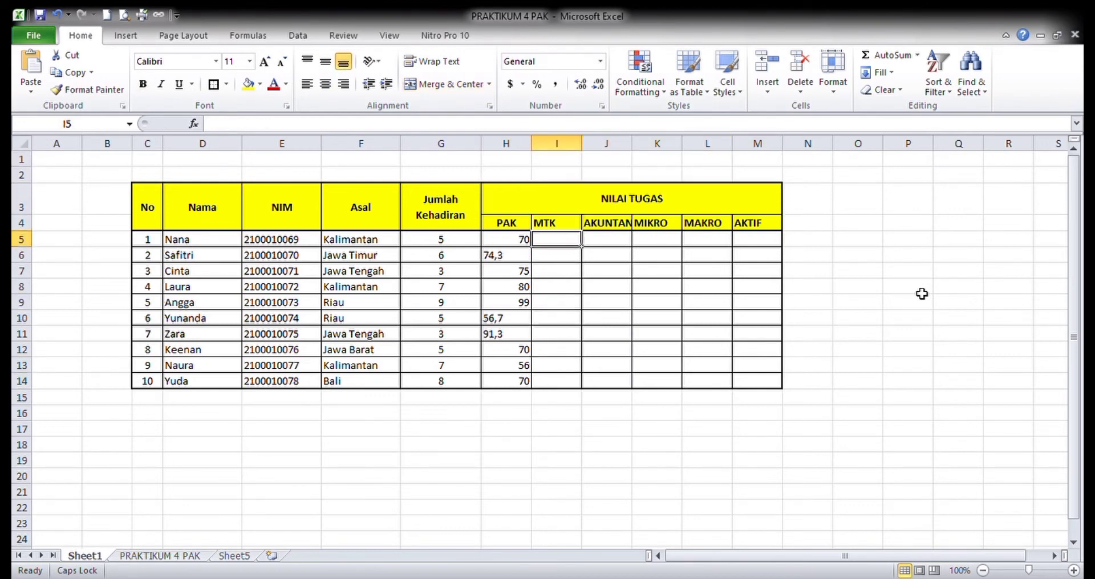
{"action": "type", "text": "60"}
{"action": "key", "text": "Return"}
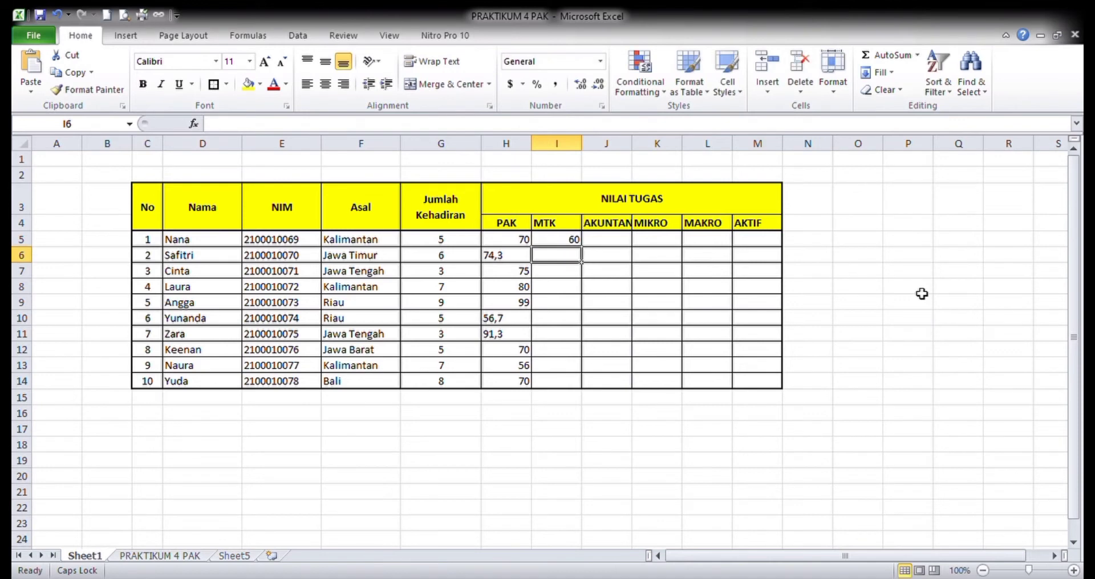
{"action": "type", "text": "50"}
{"action": "key", "text": "Return"}
{"action": "type", "text": "90"}
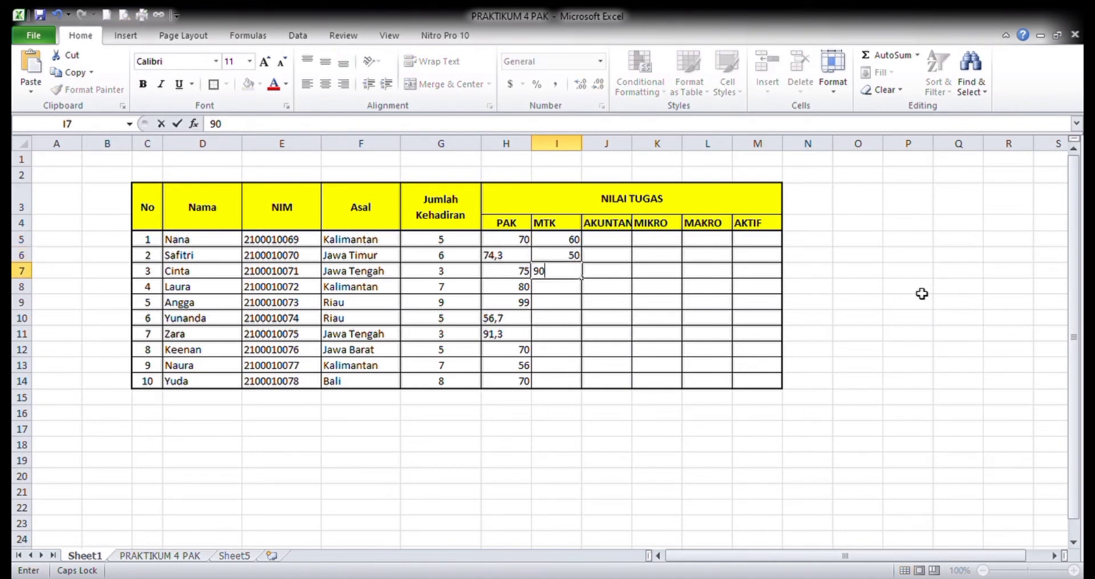
{"action": "key", "text": "Return"}
{"action": "type", "text": "67"}
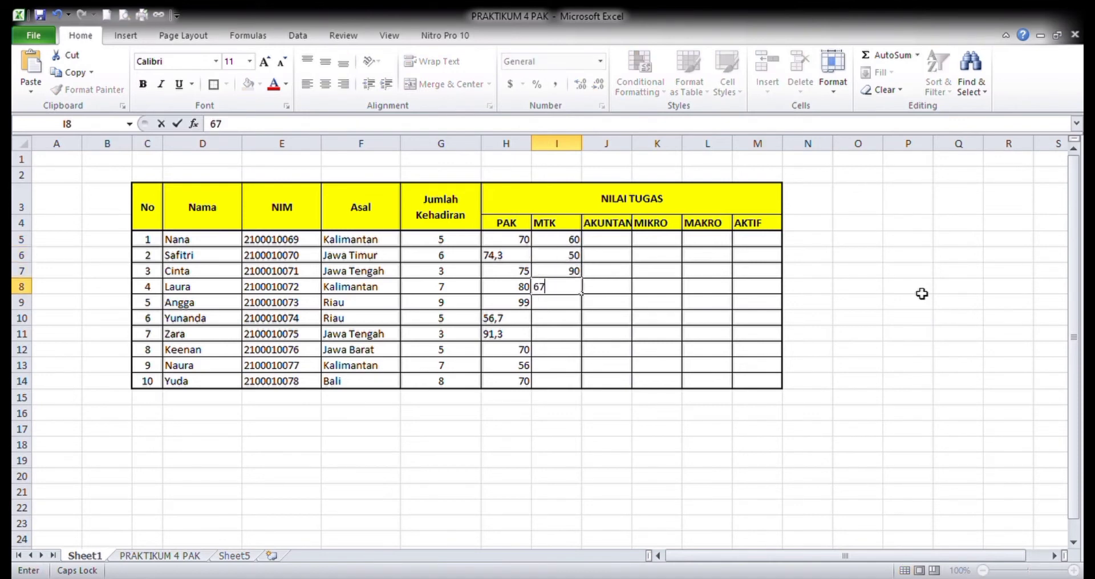
{"action": "key", "text": "Return"}
- Copy the three PAK scores in H7:H9 into the MTK cells I9:I11
{"action": "key", "text": "Up"}
{"action": "key", "text": "Up"}
{"action": "key", "text": "Up"}
{"action": "key", "text": "Up"}
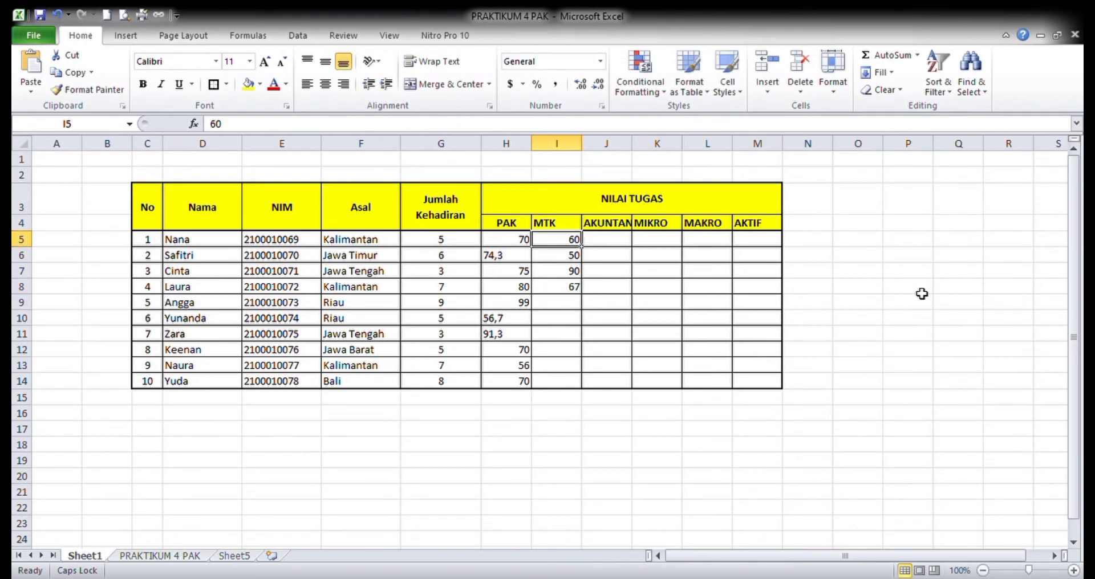
{"action": "key", "text": "Down"}
{"action": "key", "text": "Down"}
{"action": "key", "text": "Left"}
{"action": "key", "text": "Up"}
{"action": "key", "text": "Down"}
{"action": "key", "text": "Down"}
{"action": "key", "text": "Down"}
{"action": "key", "text": "Up"}
{"action": "key", "text": "Up"}
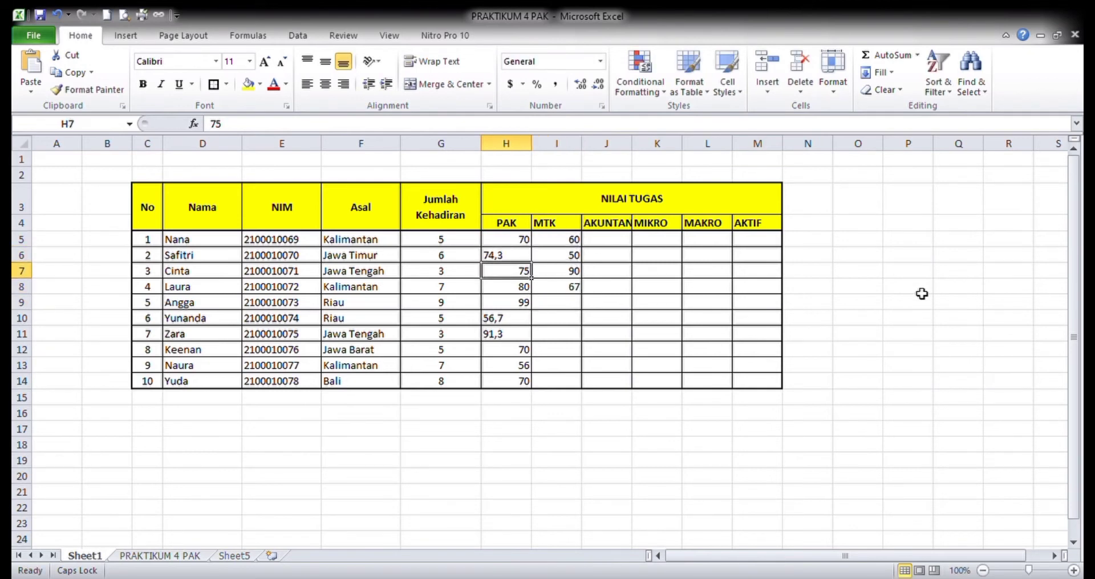
{"action": "key", "text": "shift+Down"}
{"action": "key", "text": "shift+Down"}
{"action": "key", "text": "ctrl+c"}
{"action": "key", "text": "Right"}
- Paste the same three copied scores into the remaining MTK cells I12:I14
{"action": "key", "text": "Down"}
{"action": "key", "text": "Down"}
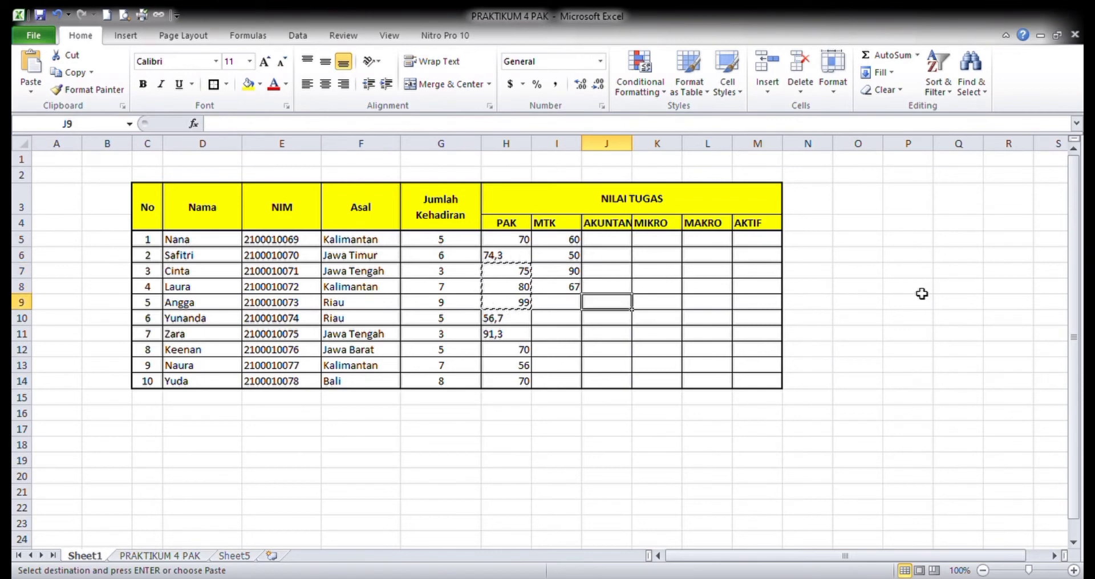
{"action": "key", "text": "ctrl+v"}
{"action": "key", "text": "Down"}
{"action": "key", "text": "Down"}
{"action": "key", "text": "Down"}
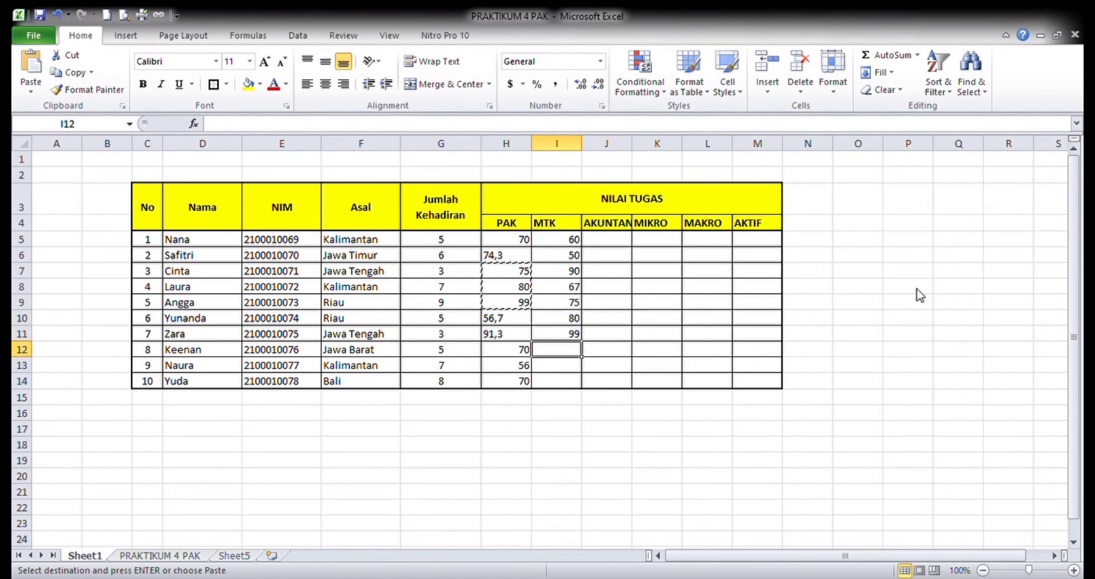
{"action": "key", "text": "ctrl+v"}
- Copy all PAK scores in H5:H14 into the AKUNTANSI, MIKRO, MAKRO and AKTIF columns, filling J5:M14
{"action": "key", "text": "Right"}
{"action": "key", "text": "Down"}
{"action": "key", "text": "Down"}
{"action": "key", "text": "Down"}
{"action": "key", "text": "Down"}
{"action": "key", "text": "Down"}
{"action": "key", "text": "Down"}
{"action": "key", "text": "Down"}
{"action": "key", "text": "Down"}
{"action": "key", "text": "Down"}
{"action": "key", "text": "Down"}
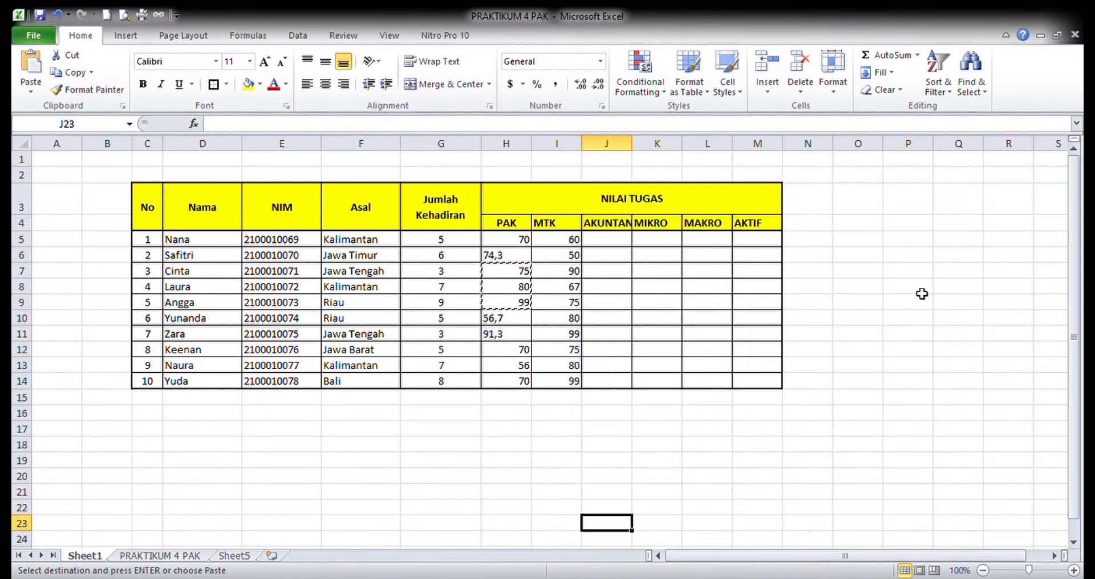
{"action": "key", "text": "Up"}
{"action": "key", "text": "Up"}
{"action": "key", "text": "Up"}
{"action": "key", "text": "Up"}
{"action": "key", "text": "Up"}
{"action": "key", "text": "Up"}
{"action": "key", "text": "Up"}
{"action": "key", "text": "Up"}
{"action": "key", "text": "Up"}
{"action": "key", "text": "Up"}
{"action": "key", "text": "Up"}
{"action": "key", "text": "Up"}
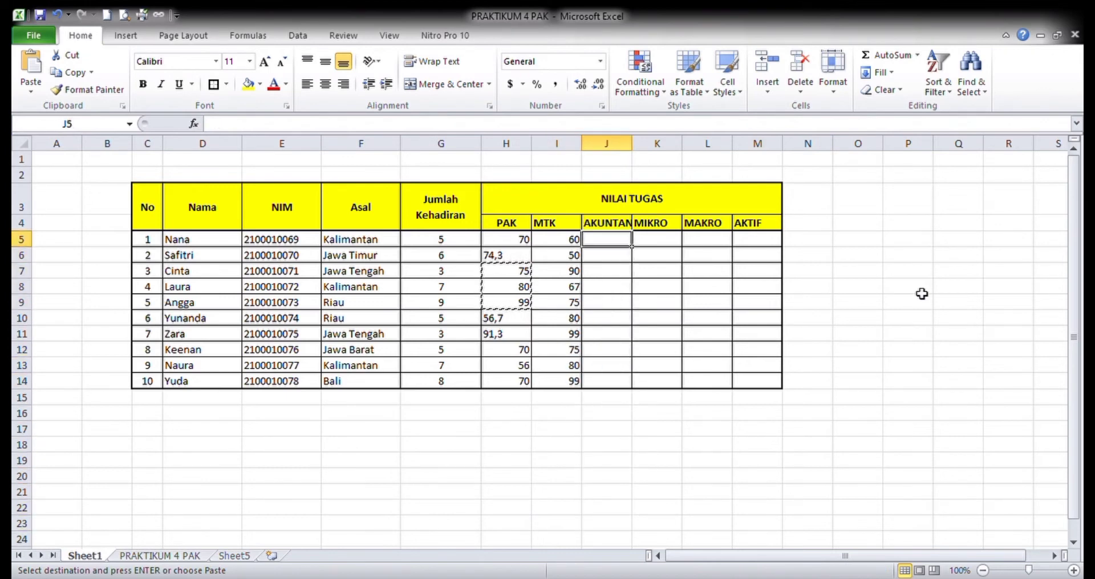
{"action": "key", "text": "Left"}
{"action": "key", "text": "Left"}
{"action": "key", "text": "shift+Down"}
{"action": "key", "text": "shift+Down"}
{"action": "key", "text": "shift+Down"}
{"action": "key", "text": "shift+Down"}
{"action": "key", "text": "shift+Down"}
{"action": "key", "text": "shift+Down"}
{"action": "key", "text": "shift+Down"}
{"action": "key", "text": "shift+Down"}
{"action": "key", "text": "shift+Down"}
{"action": "key", "text": "shift+Down"}
{"action": "key", "text": "shift+Down"}
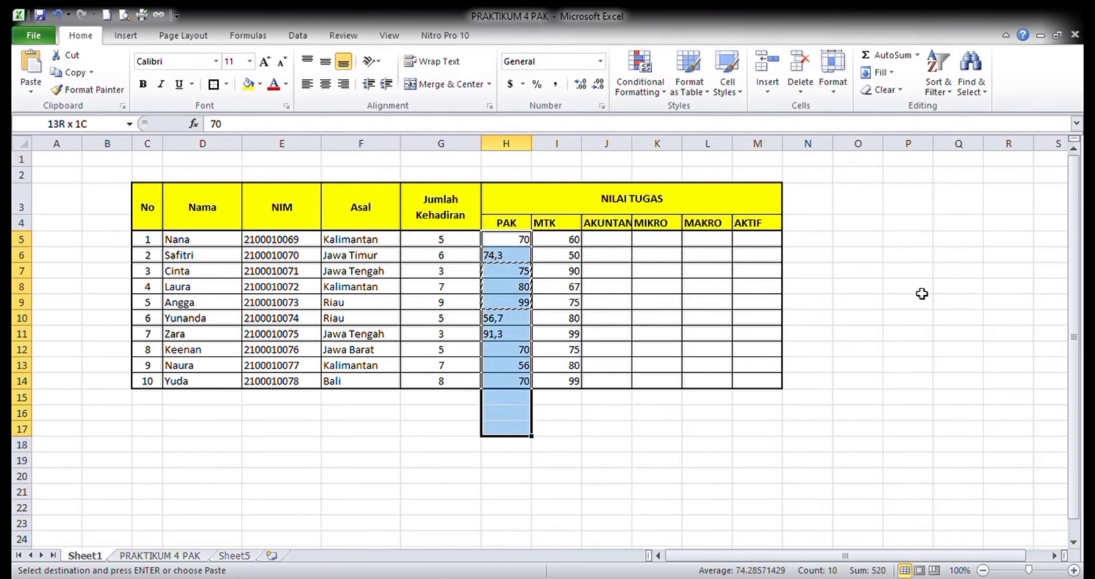
{"action": "key", "text": "shift+Up"}
{"action": "key", "text": "shift+Up"}
{"action": "key", "text": "shift+Up"}
{"action": "key", "text": "ctrl+c"}
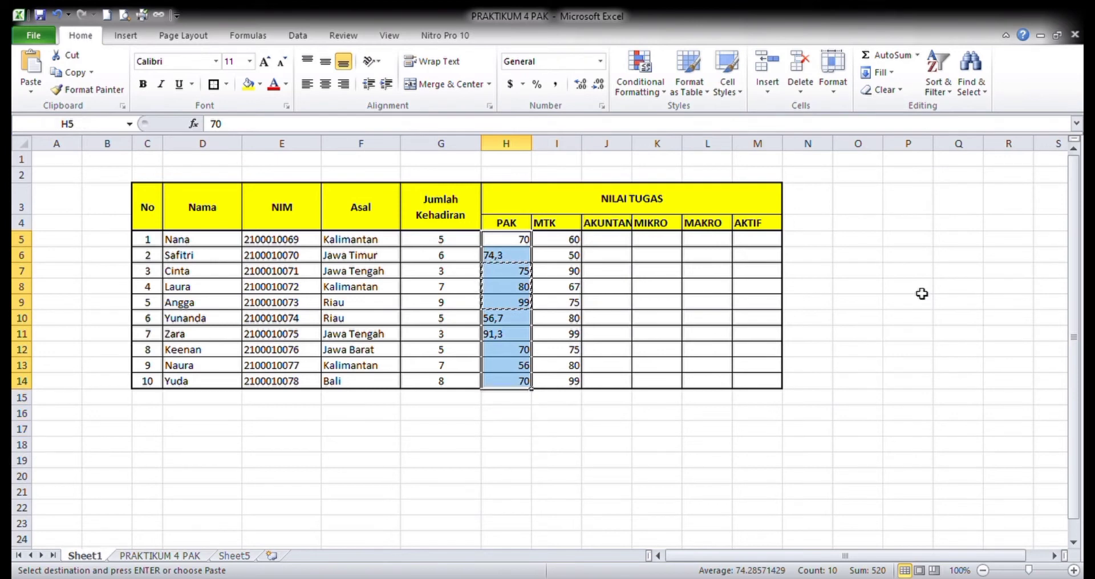
{"action": "key", "text": "Right"}
{"action": "key", "text": "Right"}
{"action": "key", "text": "shift+Right"}
{"action": "key", "text": "shift+Right"}
{"action": "key", "text": "shift+Right"}
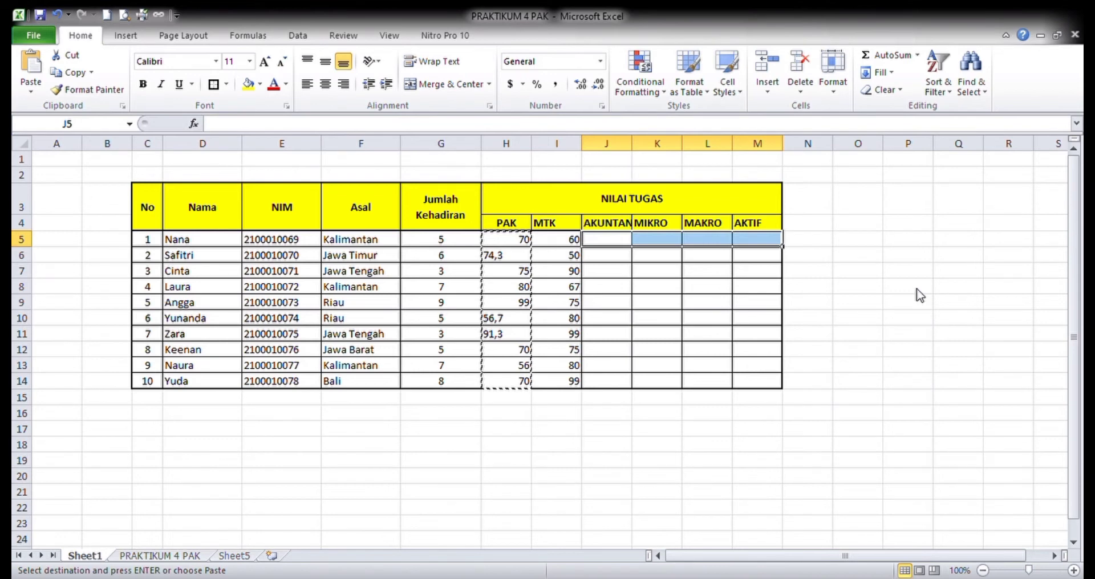
{"action": "key", "text": "ctrl+v"}
- Overwrite three AKTIF scores with 60 in M5, 65 in M7 and 77,8 in M8
{"action": "key", "text": "Right"}
{"action": "key", "text": "Right"}
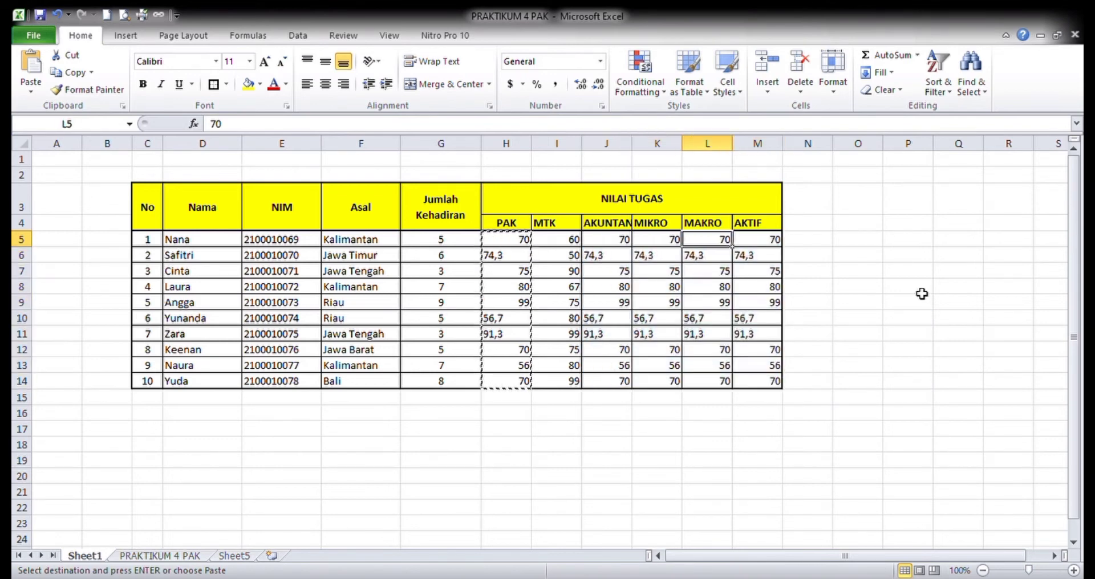
{"action": "key", "text": "Right"}
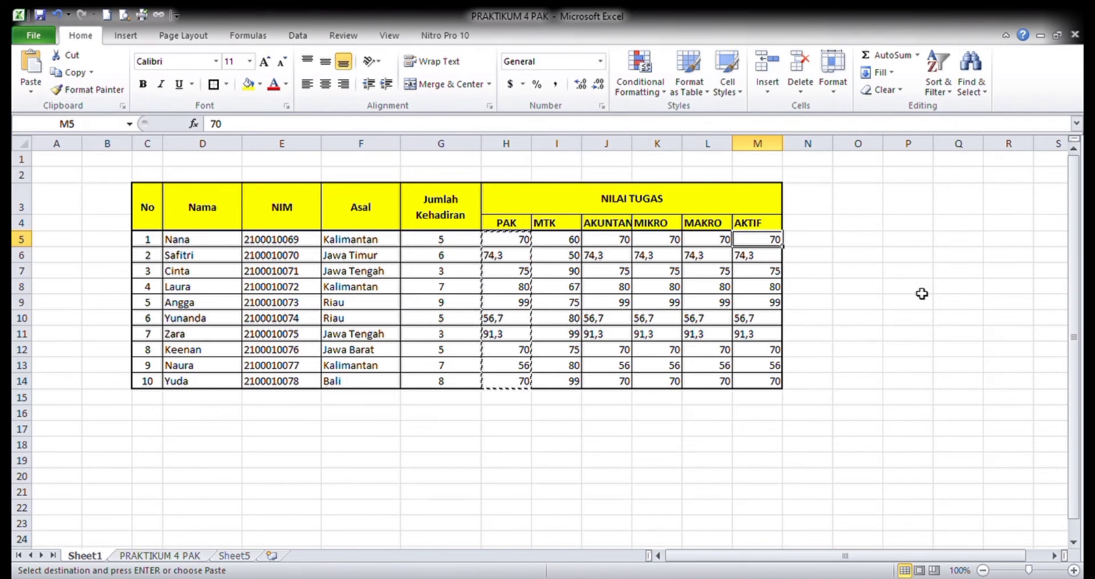
{"action": "type", "text": "60"}
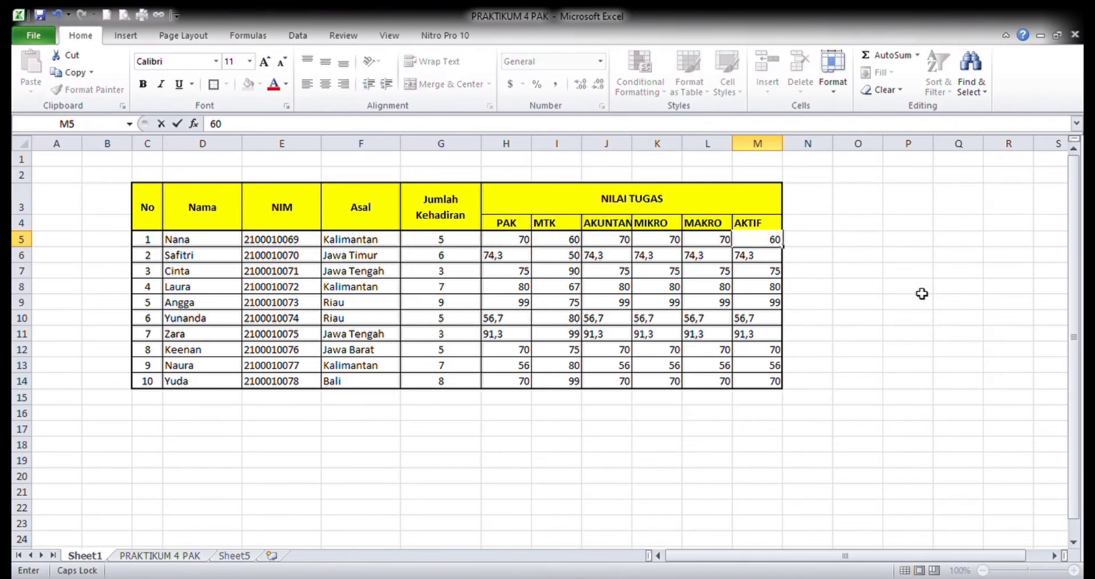
{"action": "key", "text": "Return"}
{"action": "key", "text": "Return"}
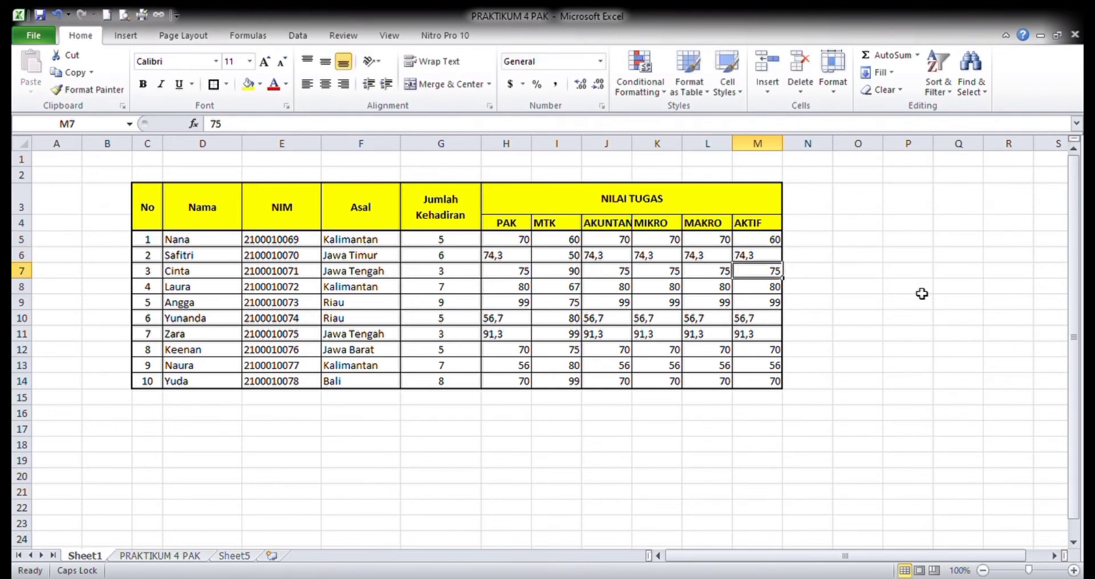
{"action": "type", "text": "65"}
{"action": "key", "text": "Return"}
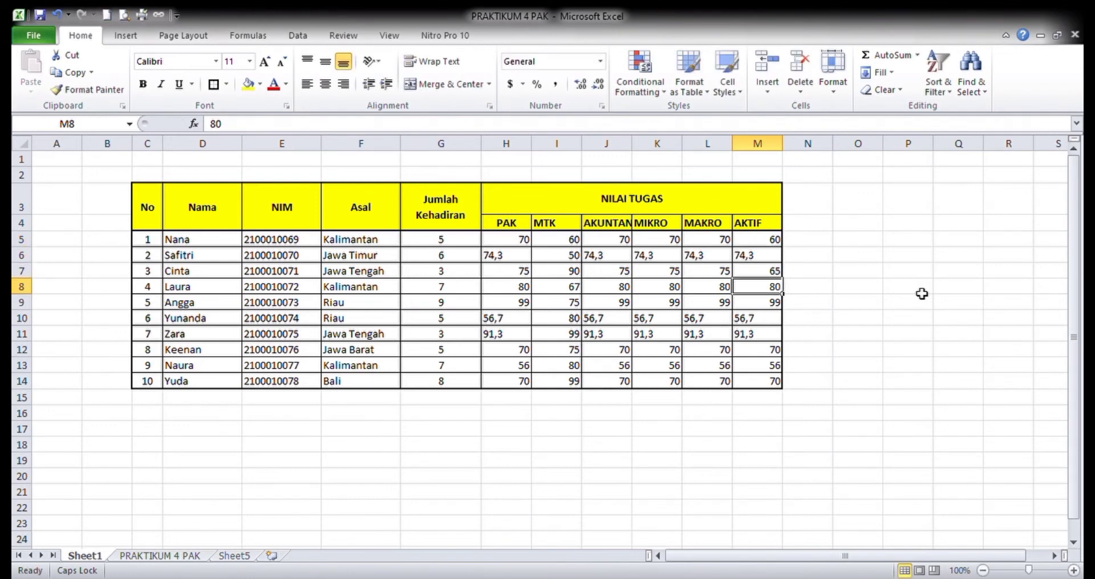
{"action": "type", "text": "77,"}
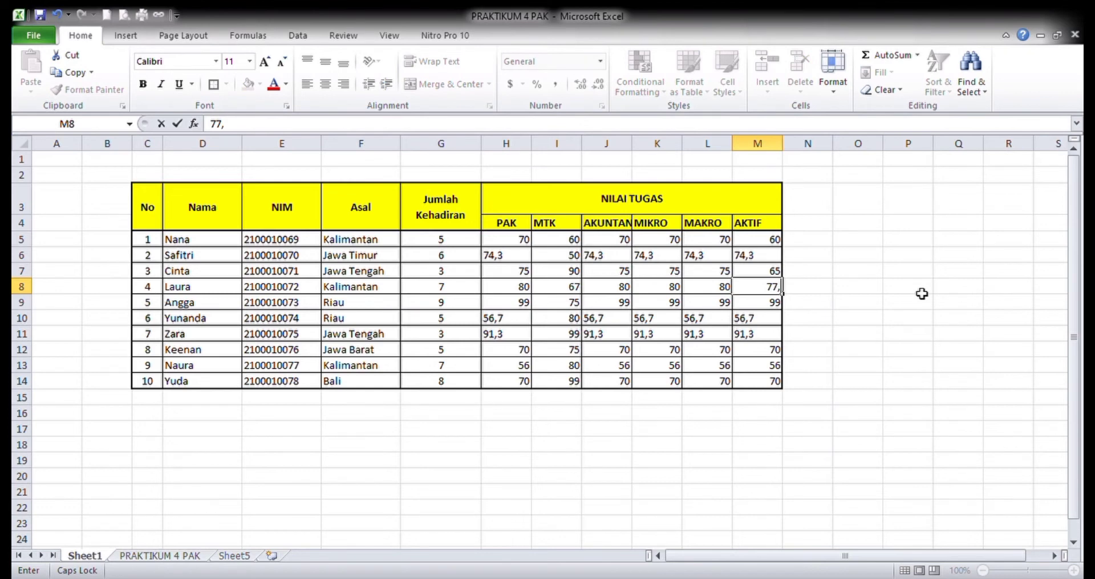
{"action": "type", "text": "8"}
{"action": "key", "text": "Return"}
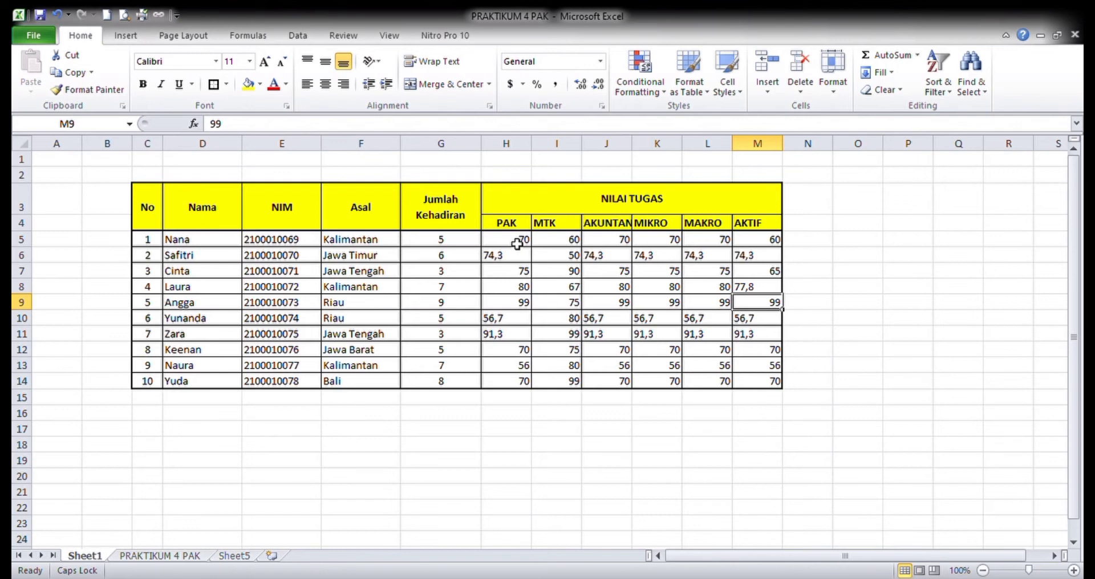
- Apply the comma number style without decimals to all the scores in H5:M14
{"action": "left_click_drag", "start_coordinate": [513, 238], "coordinate": [779, 388]}
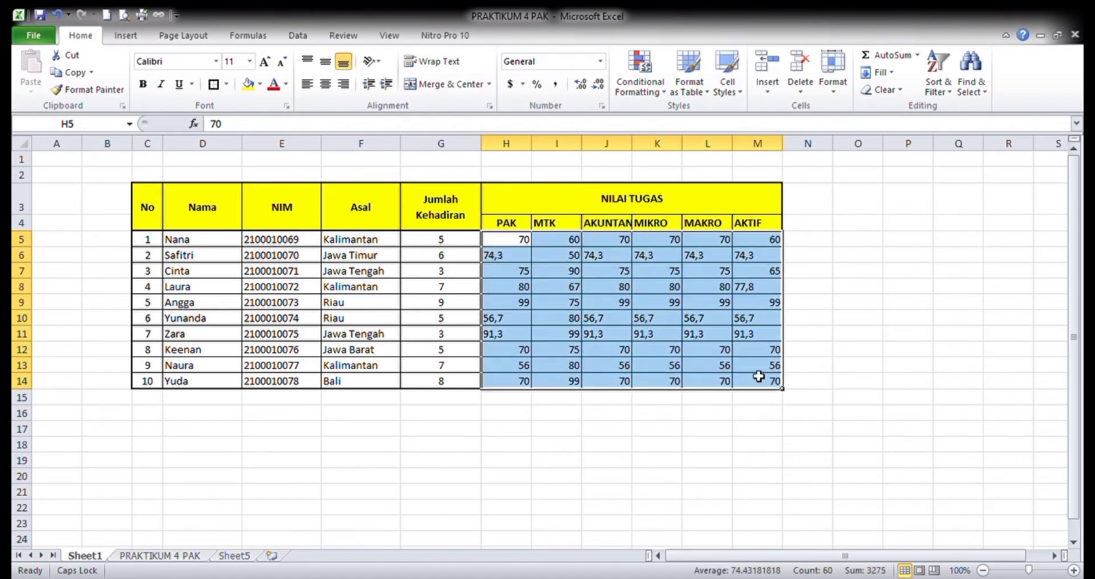
{"action": "left_click", "coordinate": [556, 86]}
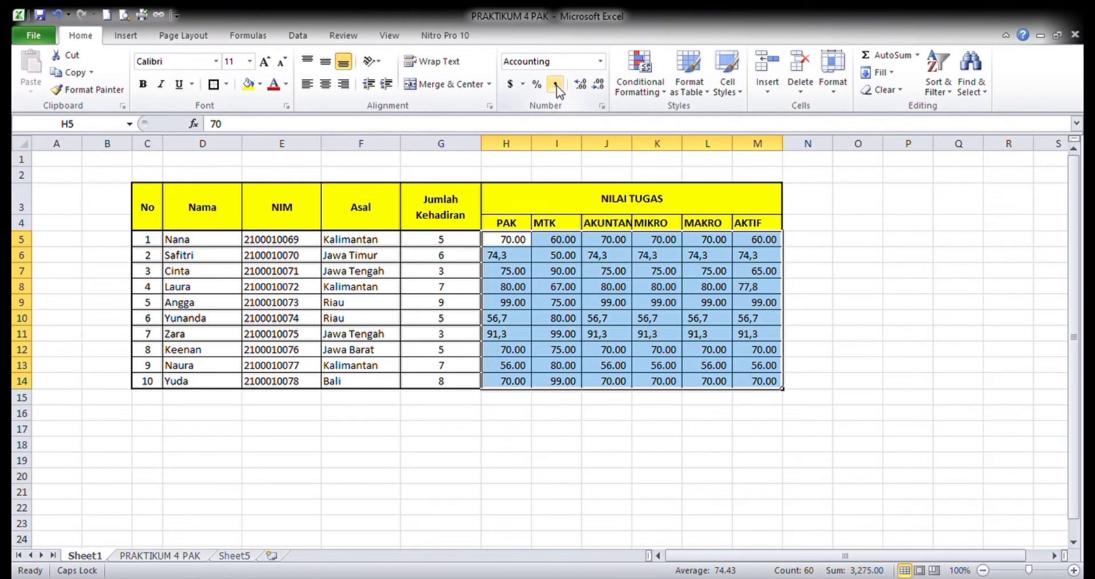
{"action": "left_click", "coordinate": [581, 85]}
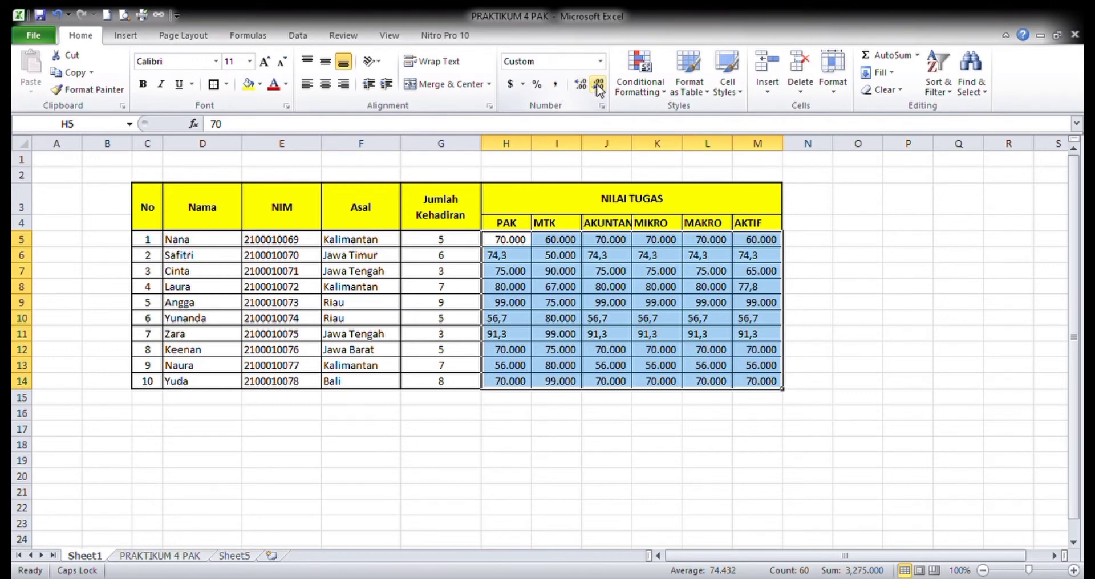
{"action": "left_click", "coordinate": [597, 85]}
{"action": "left_click", "coordinate": [598, 85]}
{"action": "left_click", "coordinate": [597, 85]}
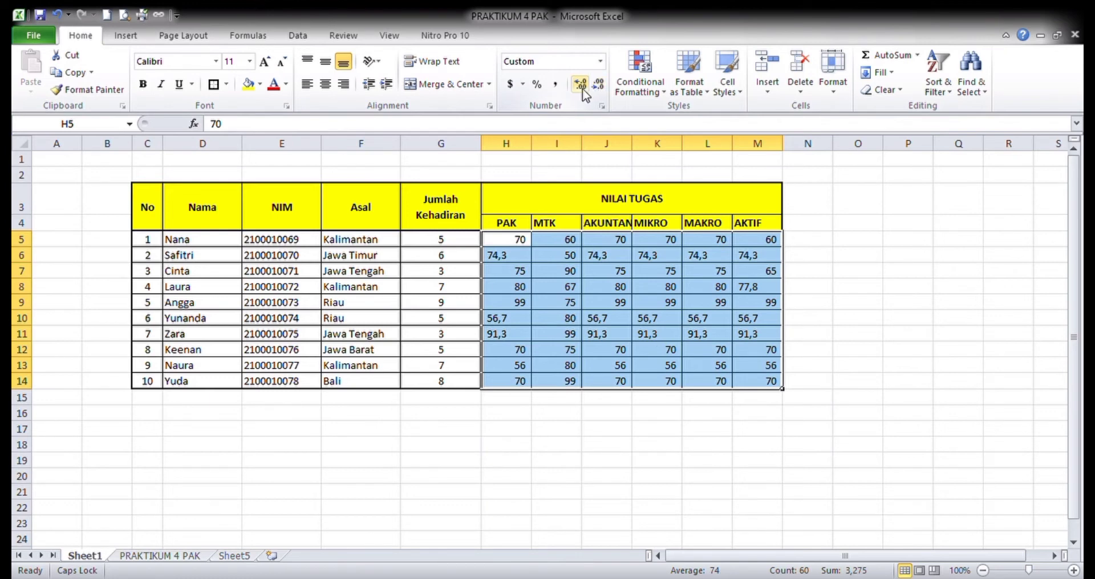
{"action": "left_click", "coordinate": [516, 321]}
{"action": "left_click", "coordinate": [513, 257]}
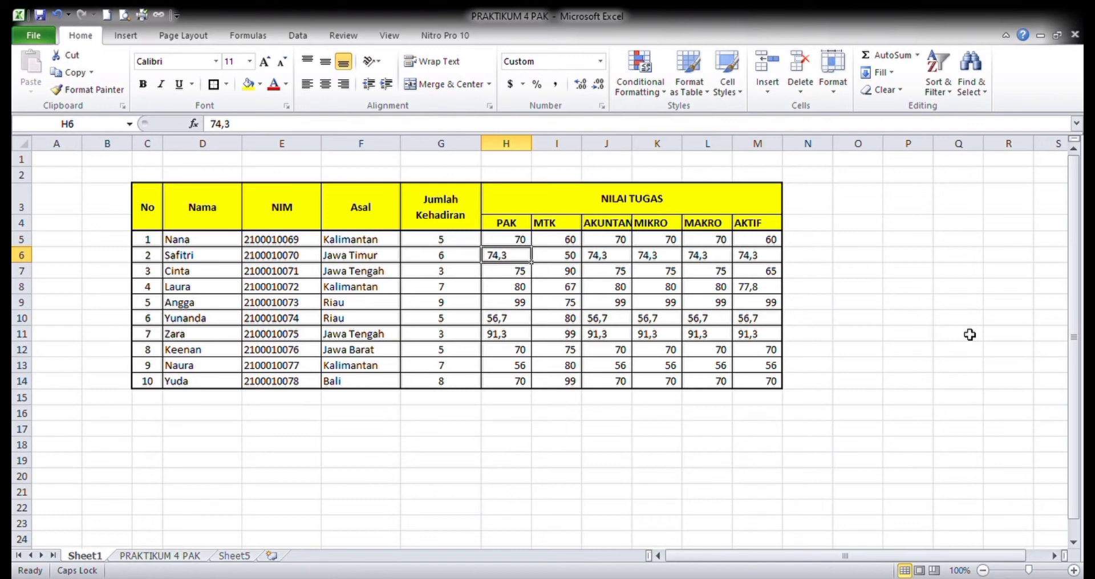
- Enter the test formula =M6+1 in N6, beside Safitri's AKTIF score
{"action": "key", "text": "Right"}
{"action": "key", "text": "Right"}
{"action": "key", "text": "Right"}
{"action": "key", "text": "Right"}
{"action": "key", "text": "Right"}
{"action": "key", "text": "Right"}
{"action": "key", "text": "Right"}
{"action": "key", "text": "Left"}
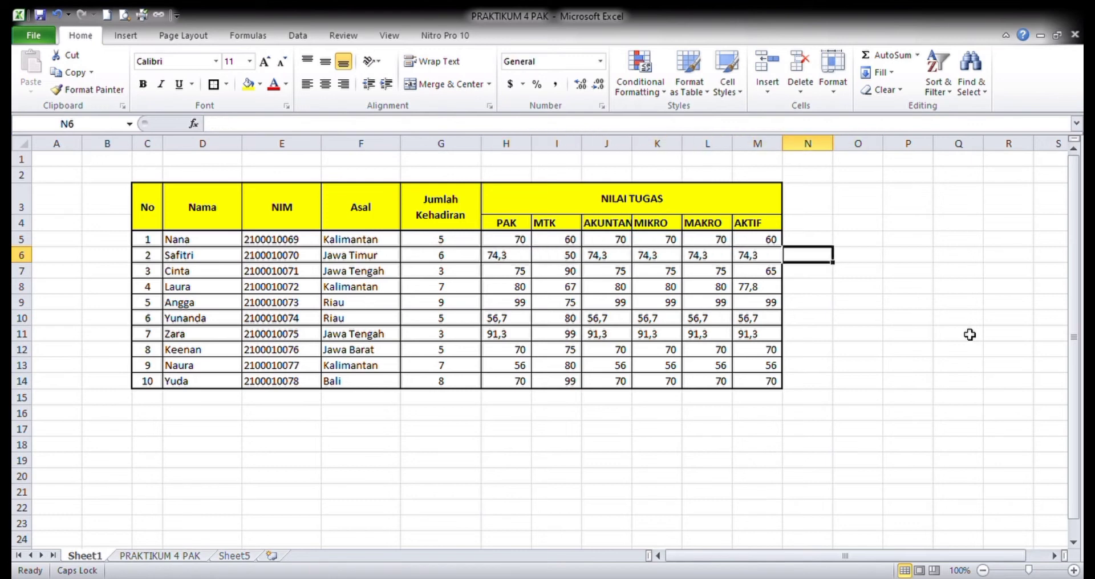
{"action": "type", "text": "="}
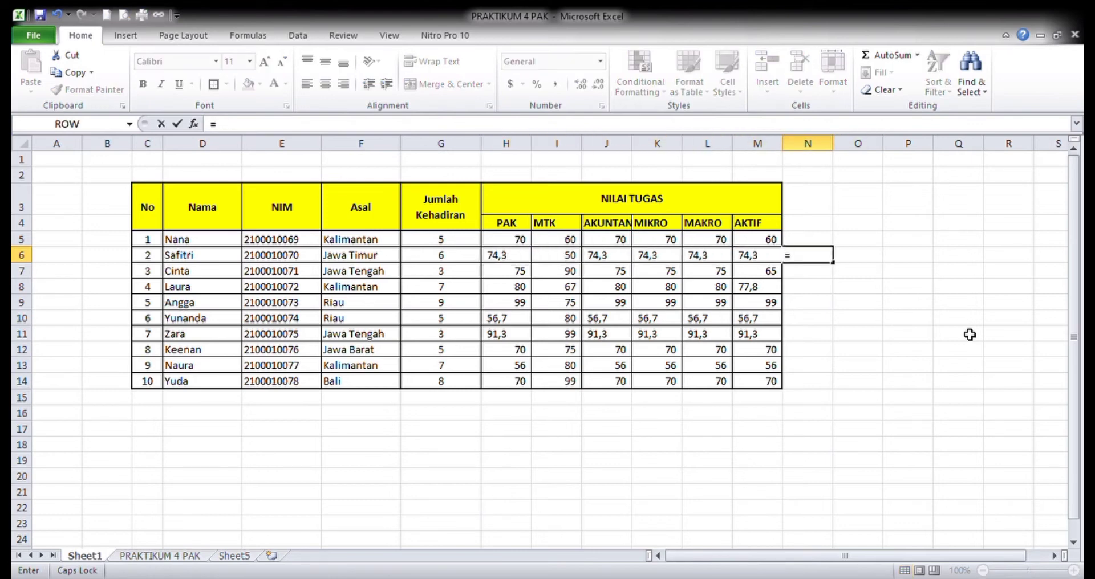
{"action": "key", "text": "Left"}
{"action": "key", "text": "Left"}
{"action": "key", "text": "Left"}
{"action": "key", "text": "Right"}
{"action": "key", "text": "Right"}
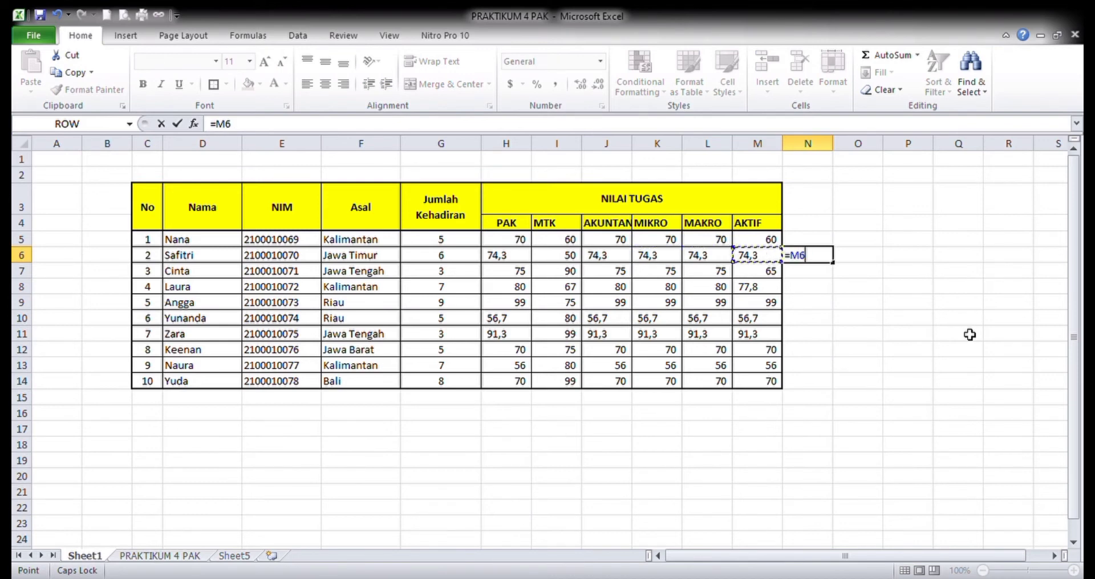
{"action": "type", "text": "+1"}
{"action": "key", "text": "Return"}
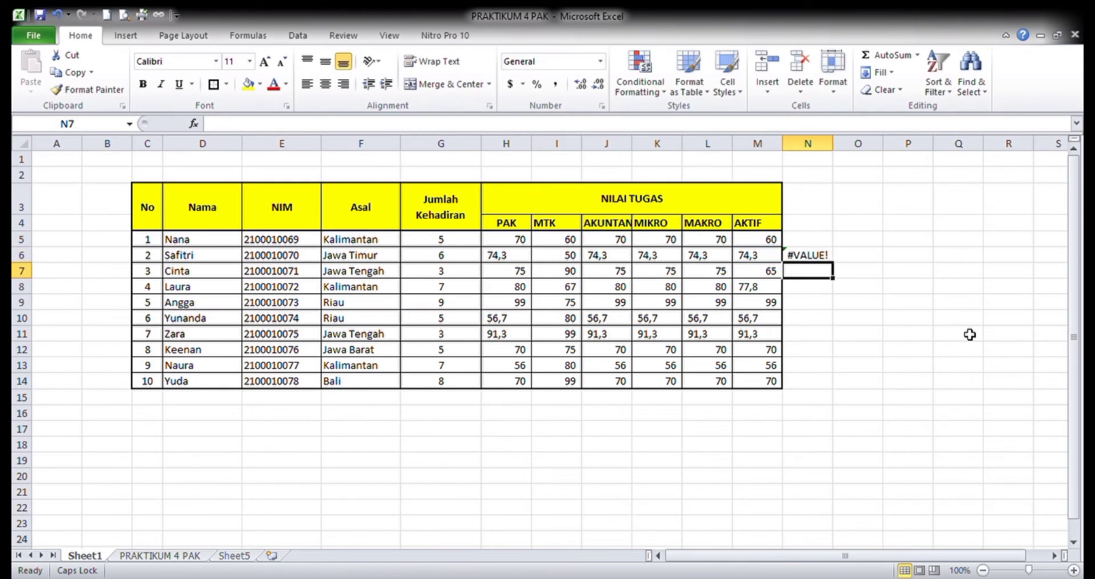
- Copy the test formula from N6 into N5 and check its cell reference
{"action": "key", "text": "Up"}
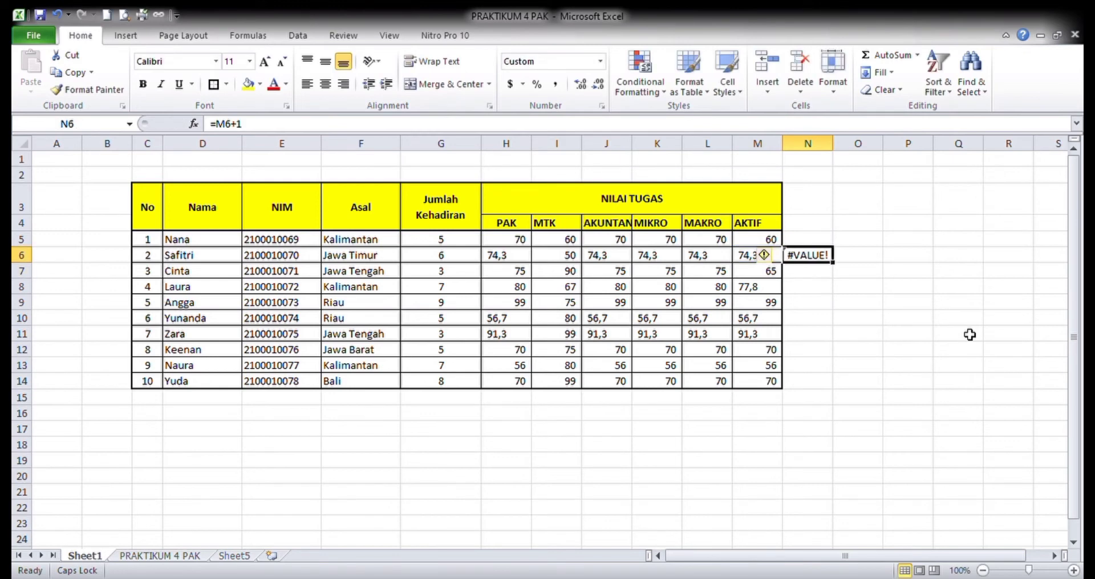
{"action": "key", "text": "ctrl+c"}
{"action": "key", "text": "Up"}
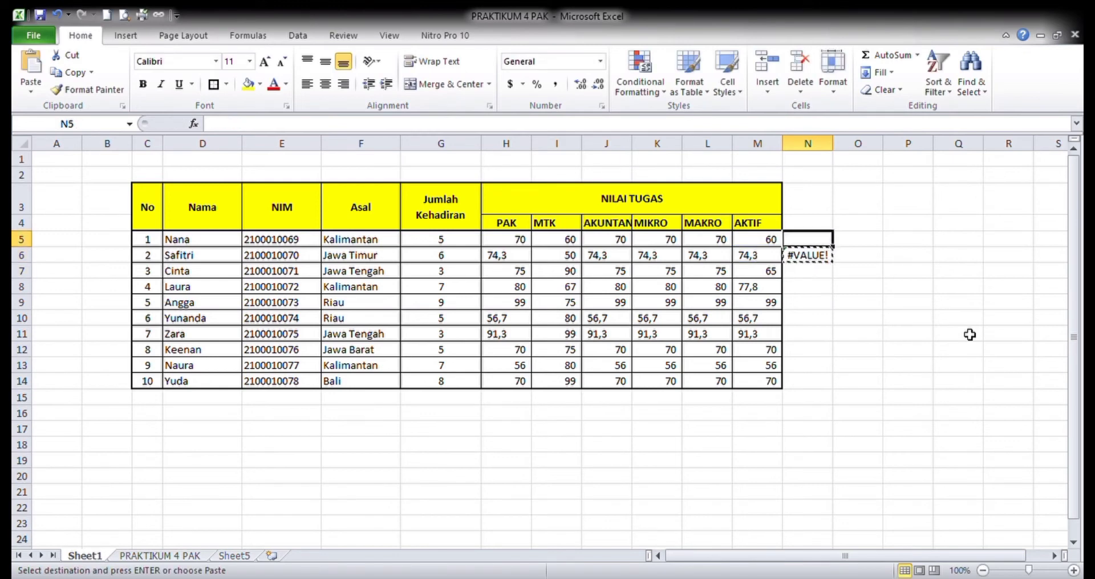
{"action": "key", "text": "Return"}
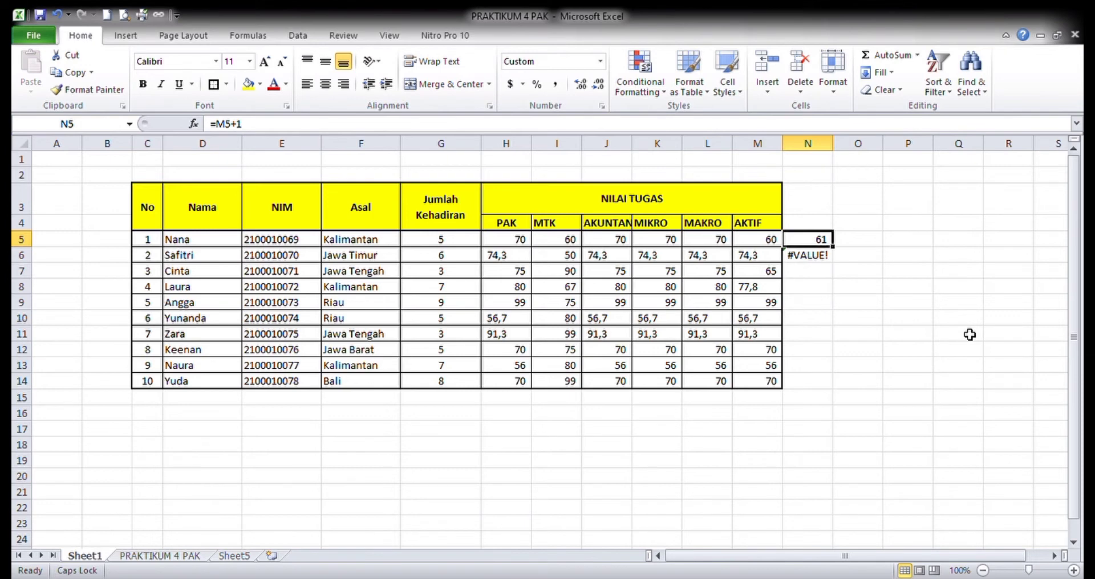
{"action": "key", "text": "F2"}
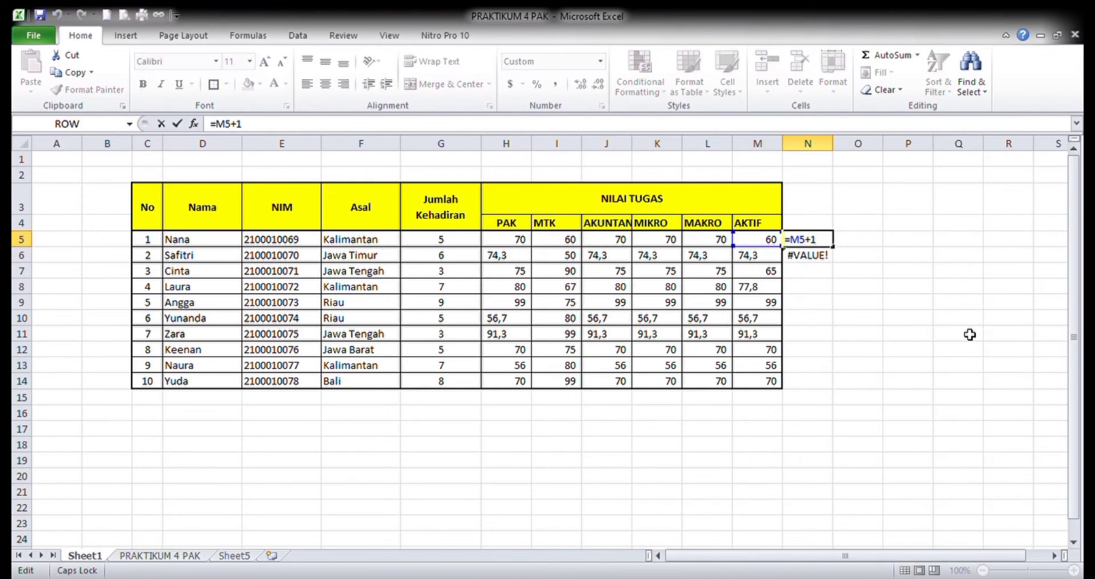
{"action": "key", "text": "Return"}
- Clear the test formulas from N5:N6
{"action": "key", "text": "Up"}
{"action": "key", "text": "shift+Down"}
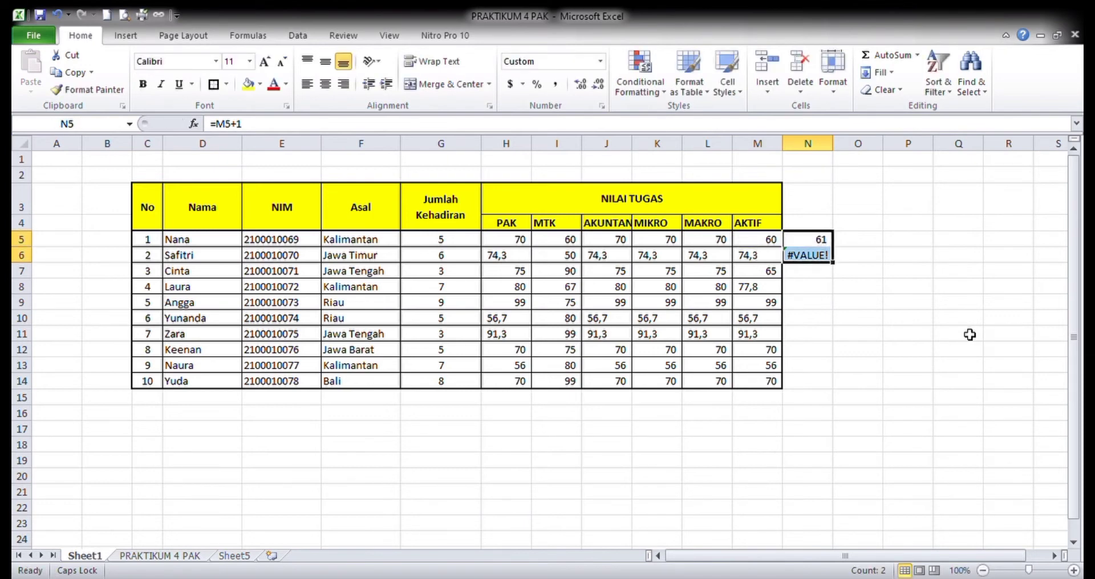
{"action": "key", "text": "Delete"}
- Re-enter Safitri's PAK score in H6 as 74.3 with a decimal point
{"action": "key", "text": "Left"}
{"action": "key", "text": "Left"}
{"action": "key", "text": "Left"}
{"action": "key", "text": "Left"}
{"action": "key", "text": "Left"}
{"action": "key", "text": "Left"}
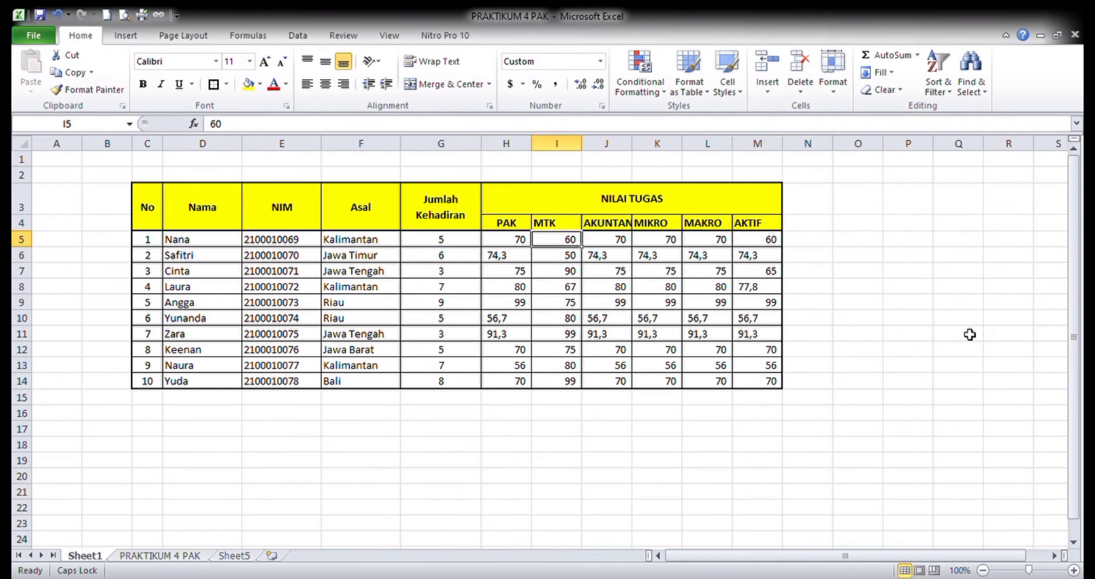
{"action": "key", "text": "Down"}
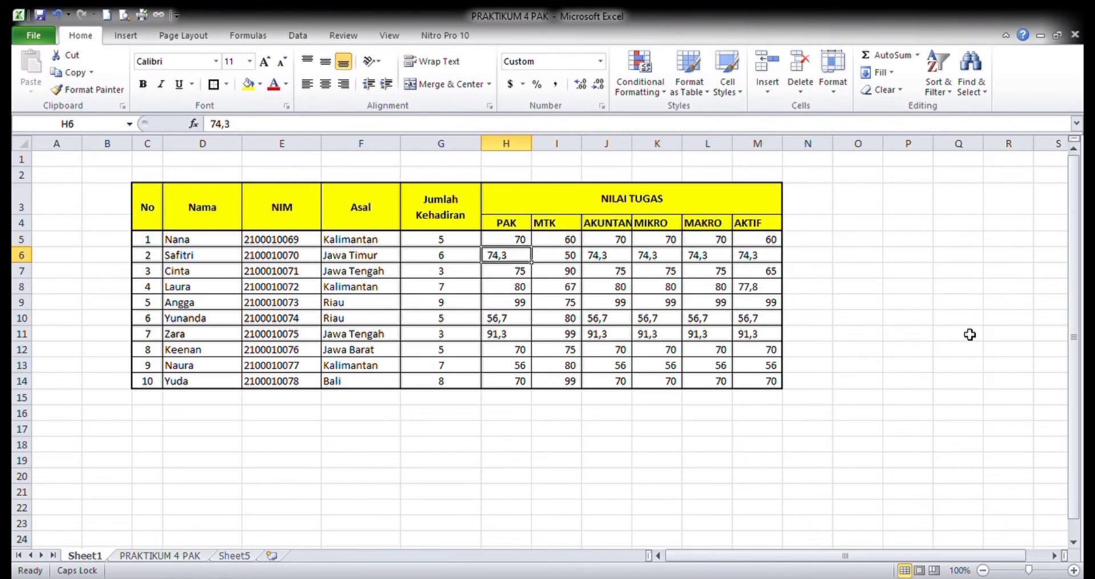
{"action": "type", "text": "74."}
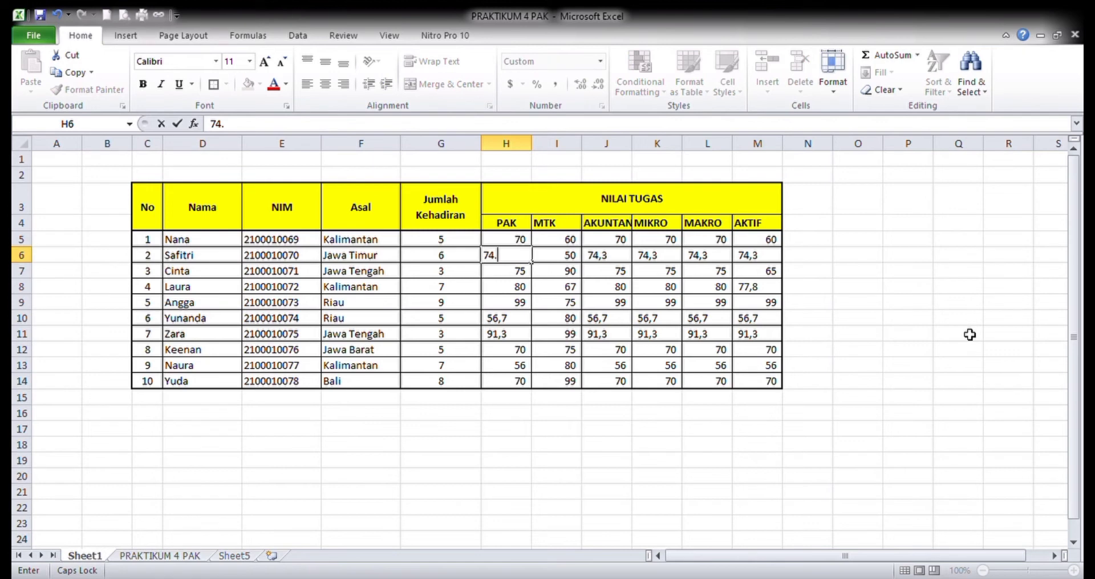
{"action": "key", "text": "BackSpace"}
{"action": "key", "text": "Return"}
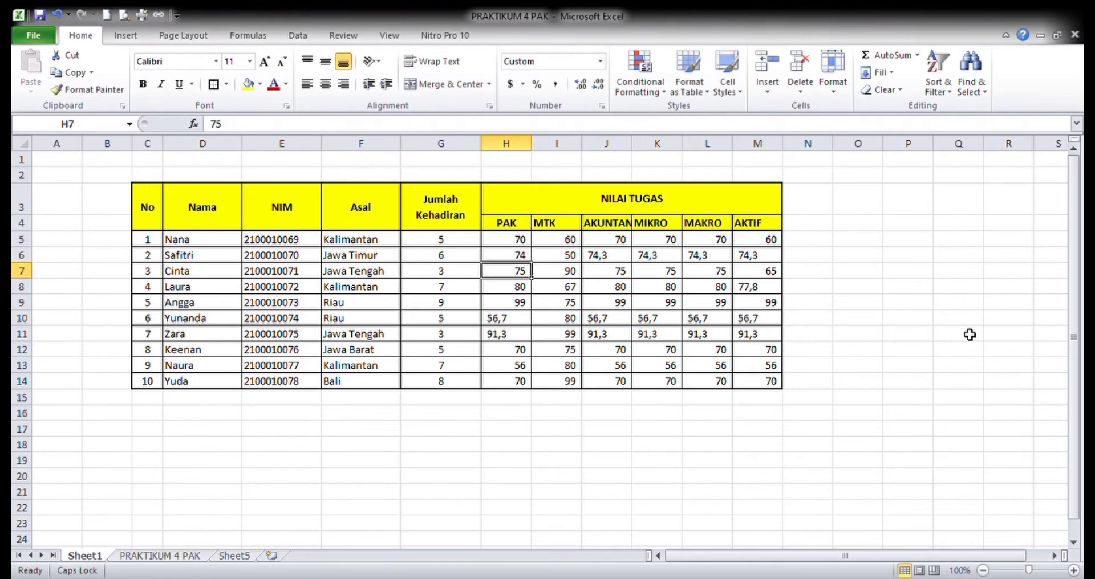
- Replace all remaining decimal commas with decimal points in the scores H5:M14
{"action": "key", "text": "Down"}
{"action": "key", "text": "Down"}
{"action": "key", "text": "Down"}
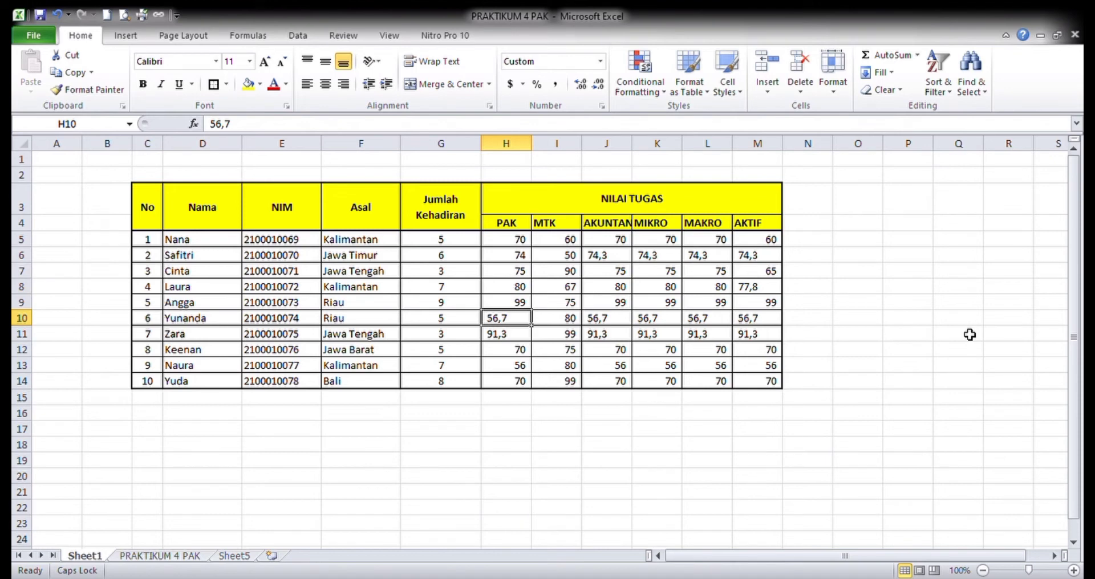
{"action": "left_click_drag", "start_coordinate": [514, 240], "coordinate": [761, 385]}
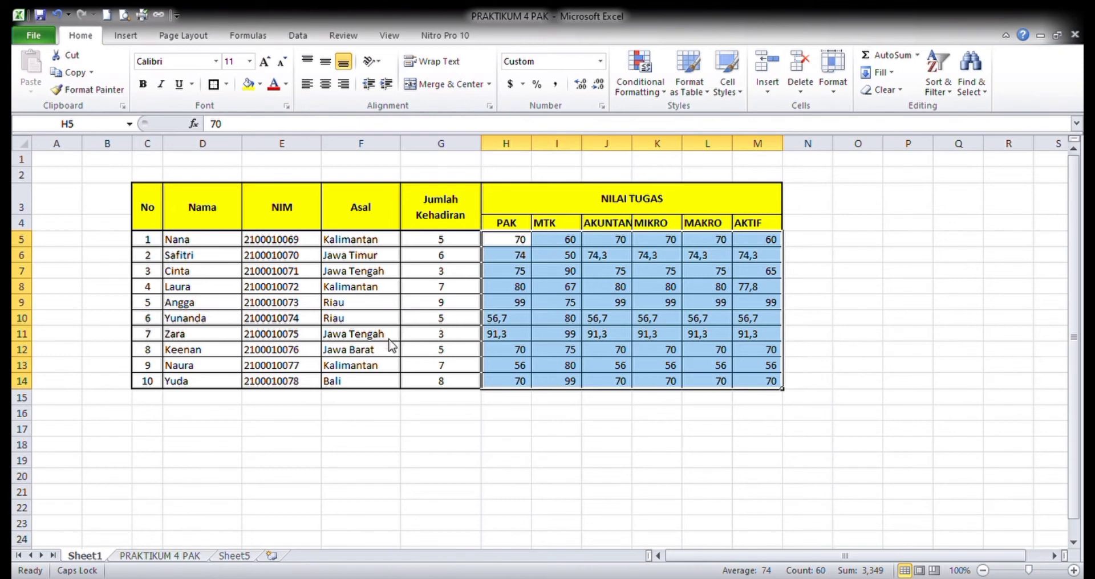
{"action": "left_click", "coordinate": [195, 342]}
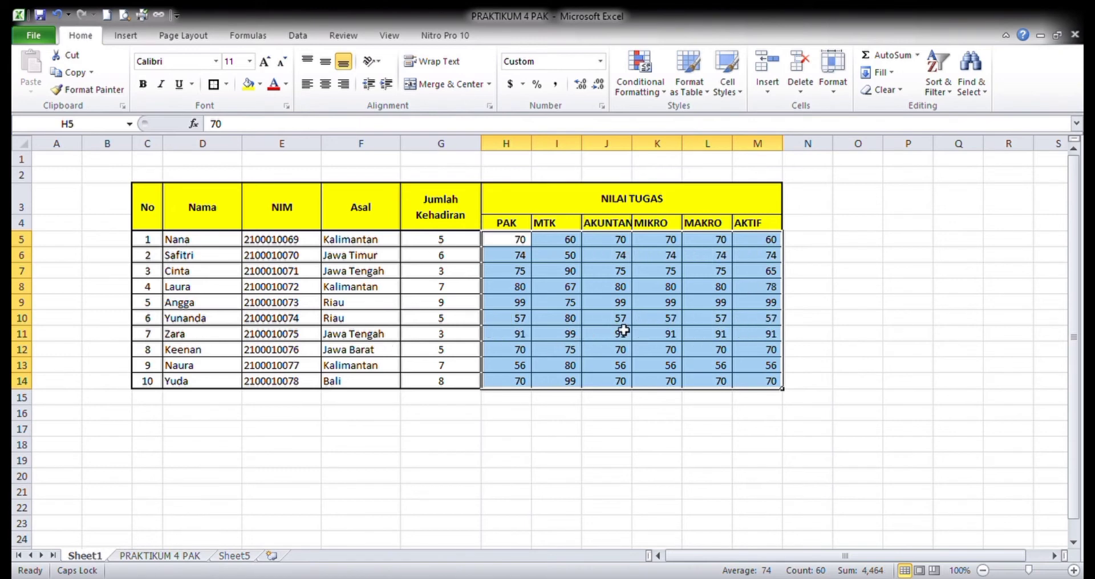
{"action": "left_click", "coordinate": [667, 319]}
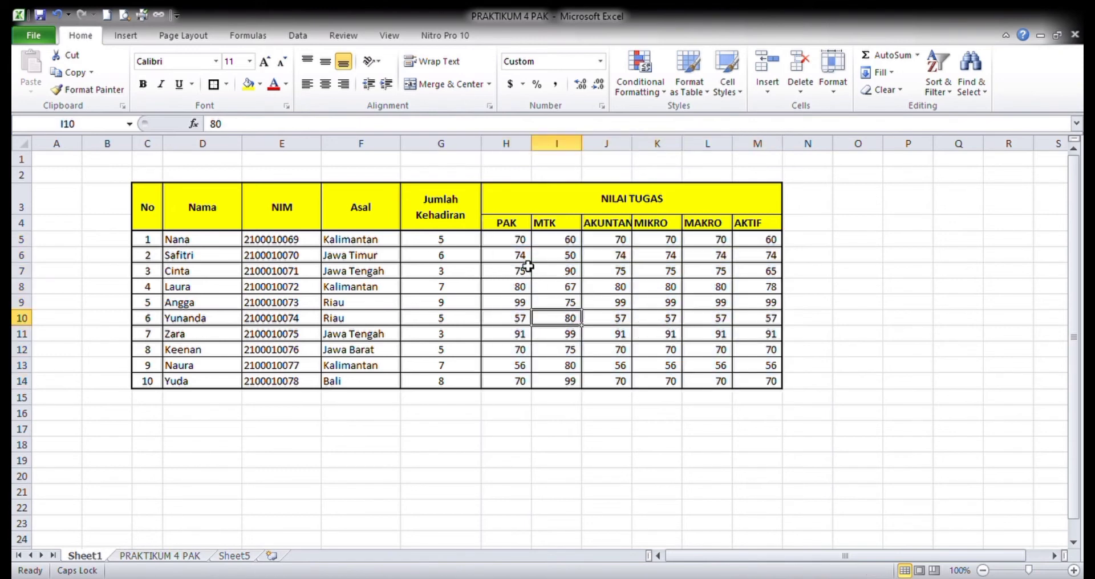
- Format the scores in H5:M14 to show one decimal place
{"action": "left_click_drag", "start_coordinate": [513, 242], "coordinate": [756, 375]}
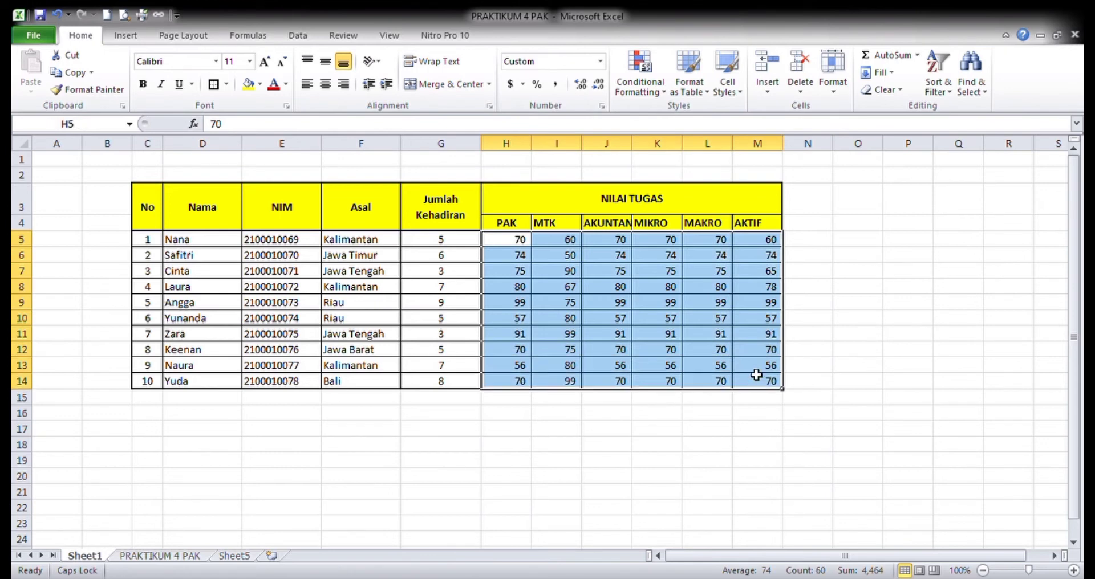
{"action": "left_click", "coordinate": [580, 84]}
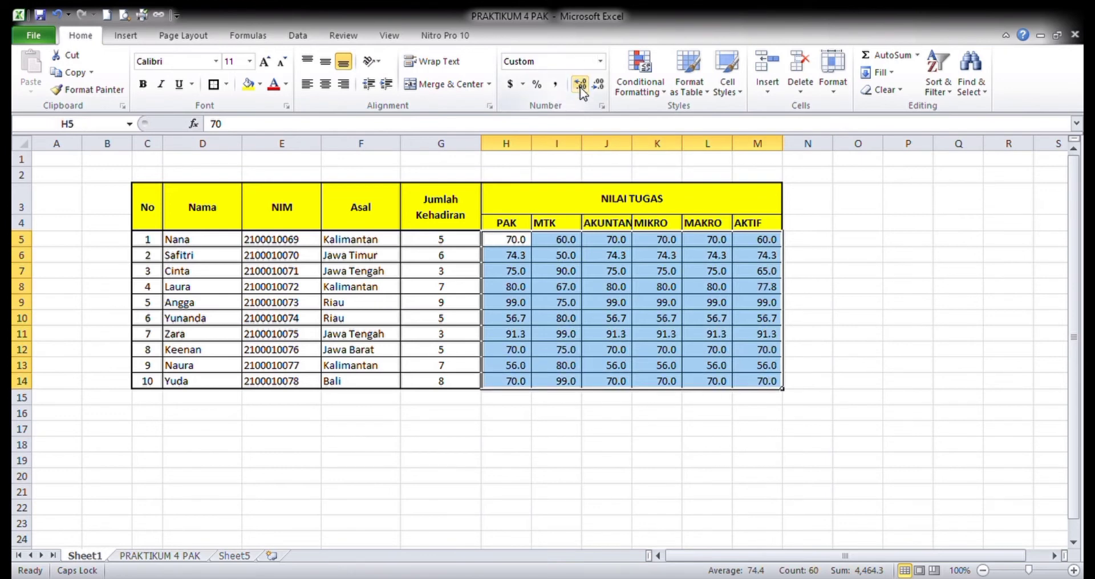
{"action": "left_click", "coordinate": [581, 86]}
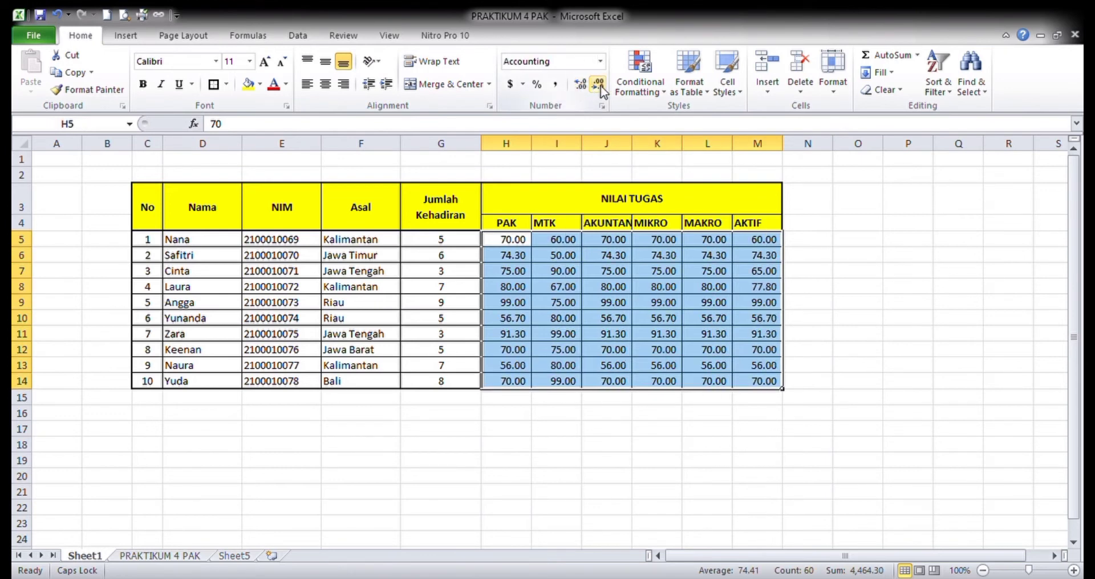
{"action": "left_click", "coordinate": [598, 84]}
{"action": "left_click", "coordinate": [606, 291]}
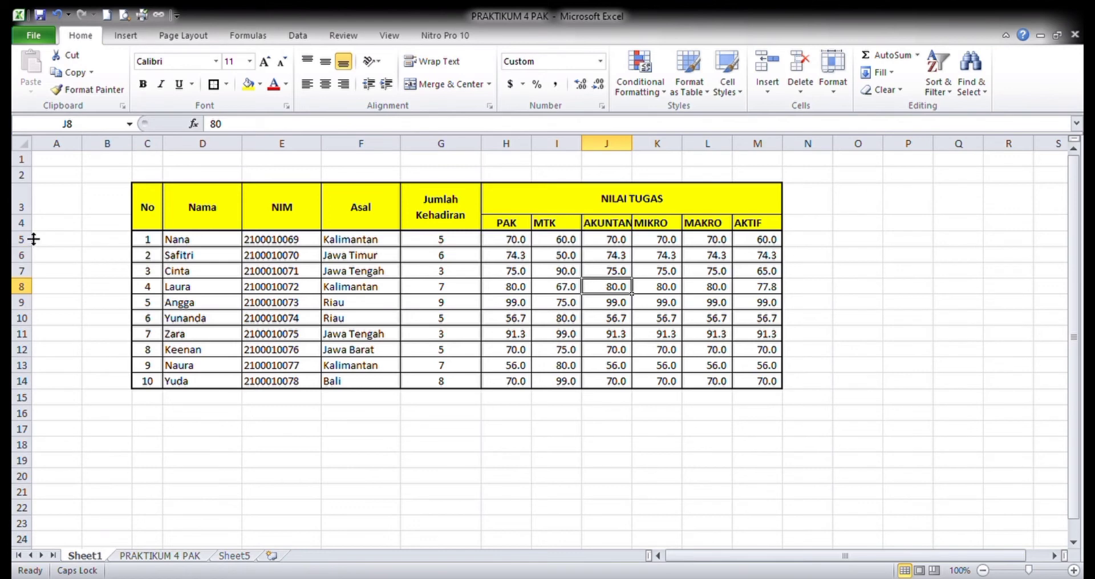
- Make header row 4 taller and center the subject headings in H4:M4 both vertically and horizontally
{"action": "left_click_drag", "start_coordinate": [34, 239], "coordinate": [32, 251]}
{"action": "left_click_drag", "start_coordinate": [507, 230], "coordinate": [752, 235]}
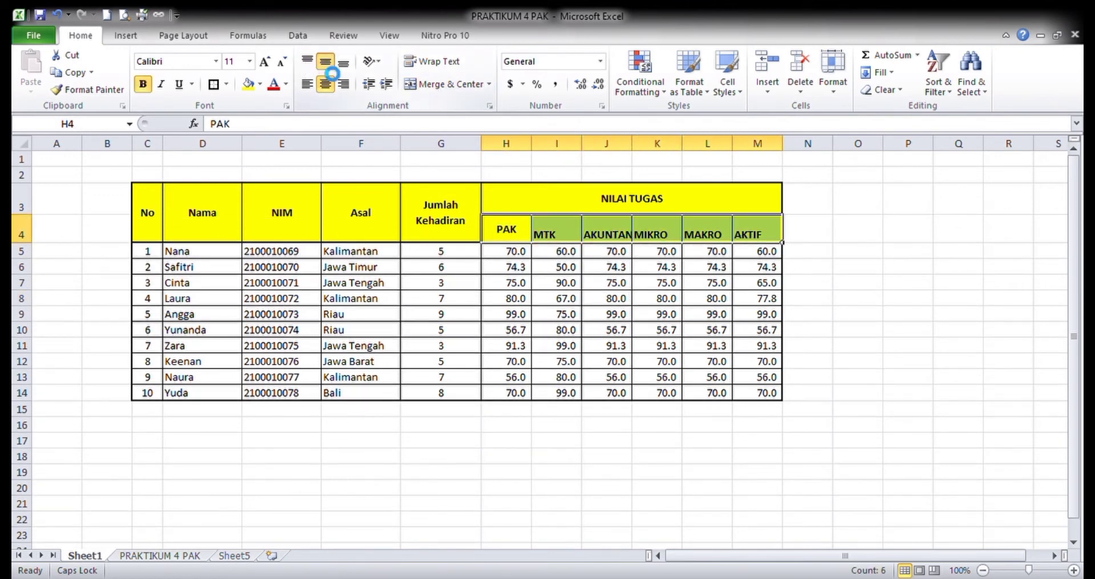
{"action": "left_click", "coordinate": [326, 63]}
{"action": "left_click", "coordinate": [325, 85]}
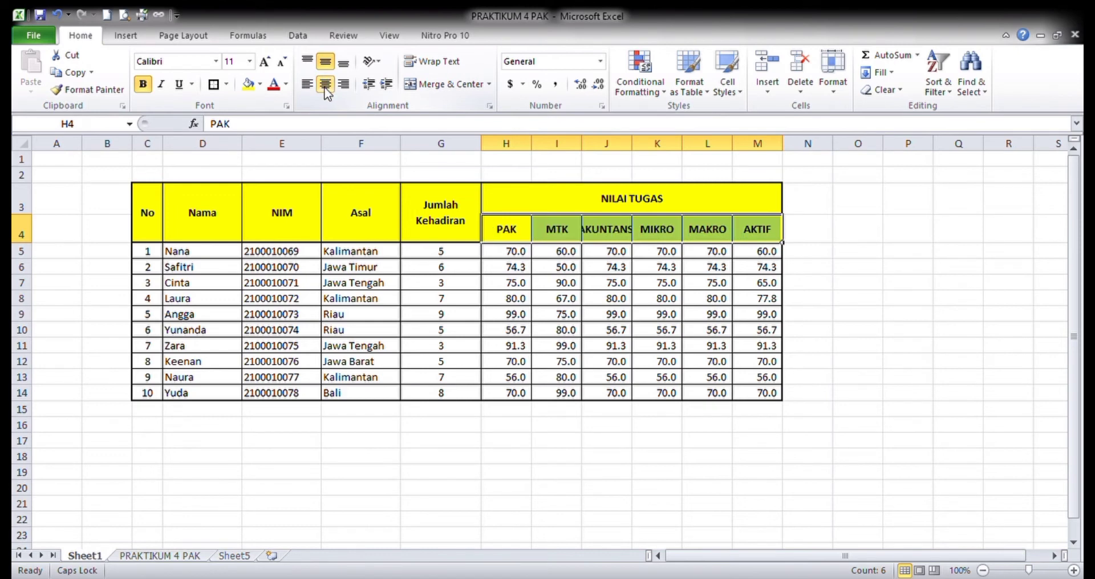
- Try text wrapping on the subject headings in H4:M4 and turn it back off
{"action": "left_click", "coordinate": [439, 60]}
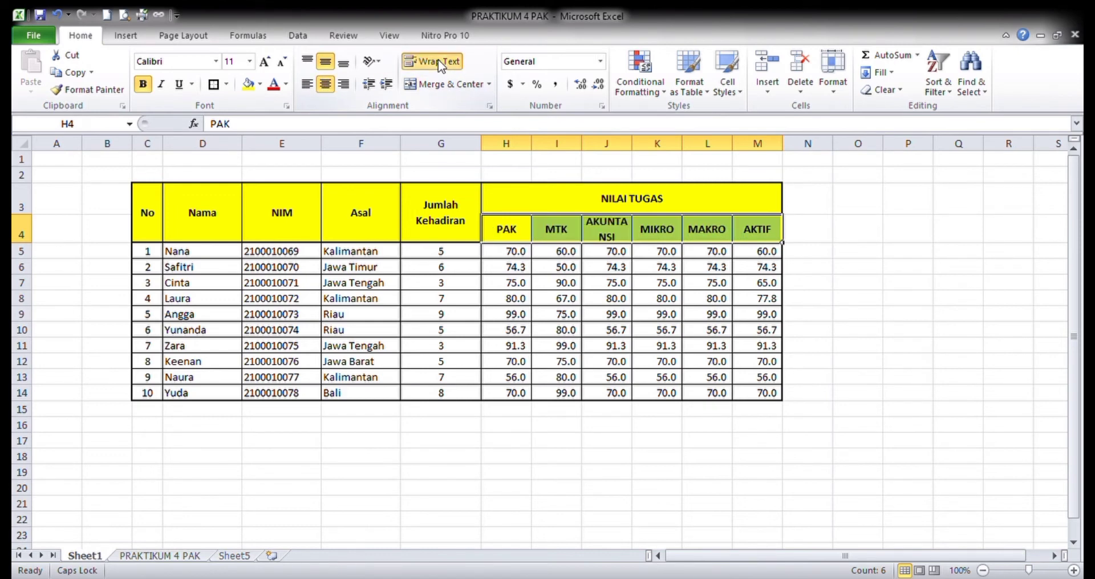
{"action": "left_click", "coordinate": [438, 61]}
{"action": "left_click", "coordinate": [651, 331]}
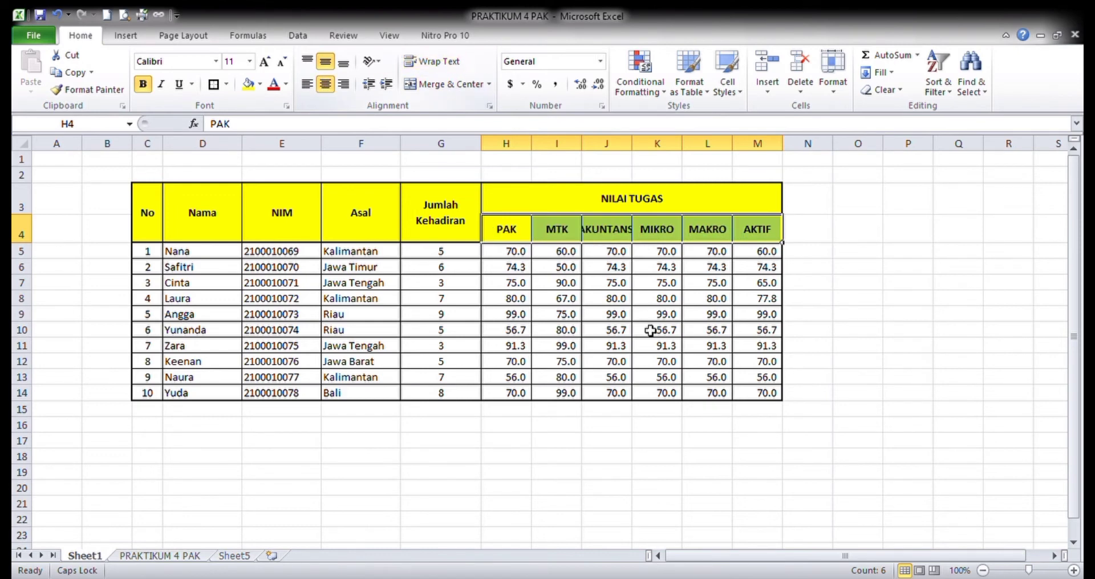
- Enter the heading RATA-RATA NILAI in N4, beside the AKTIF heading
{"action": "left_click", "coordinate": [827, 256]}
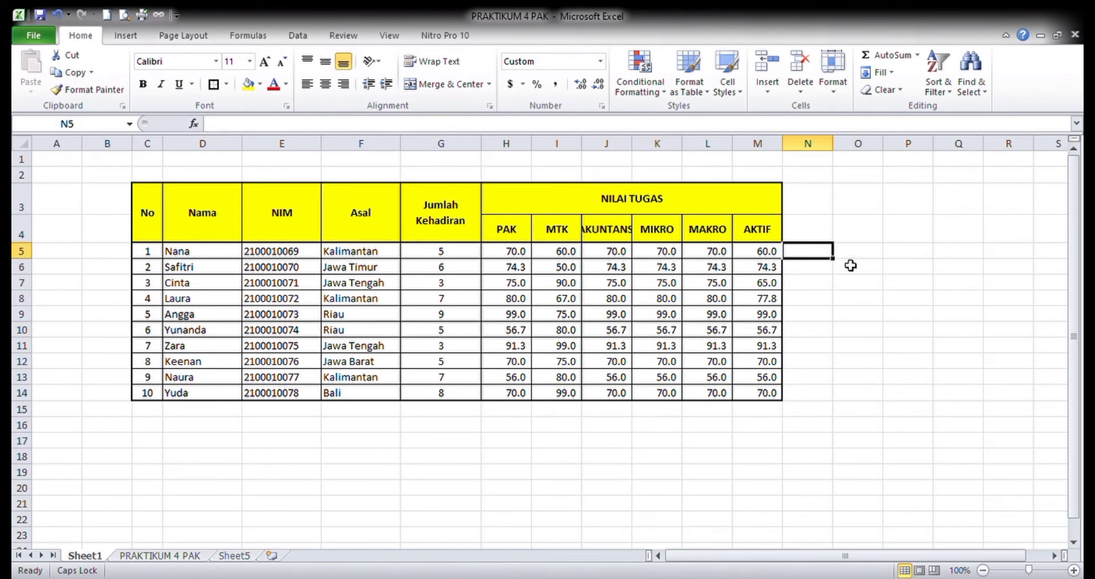
{"action": "key", "text": "Up"}
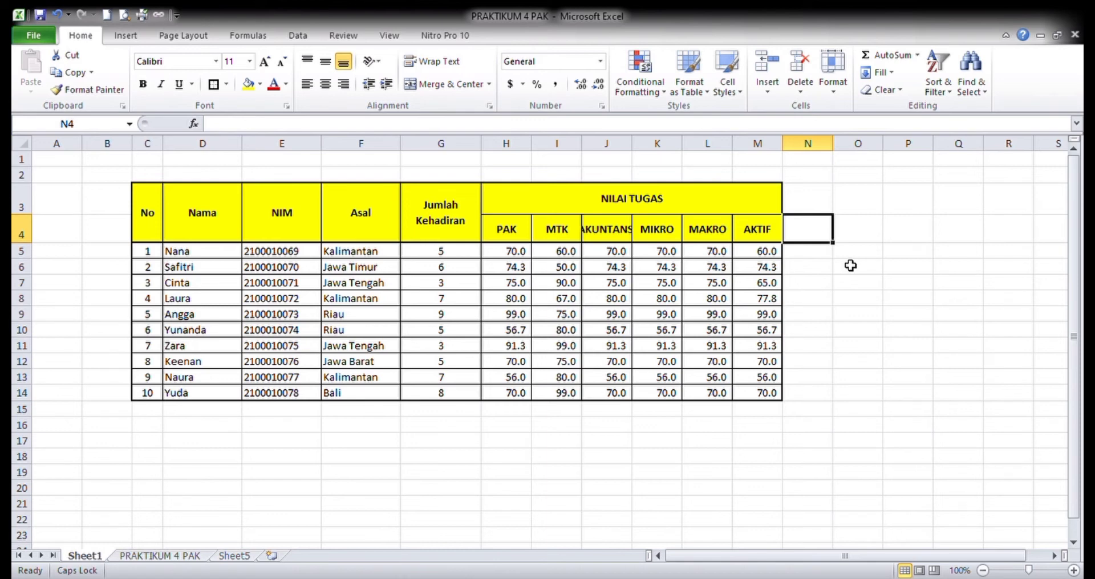
{"action": "type", "text": "AV"}
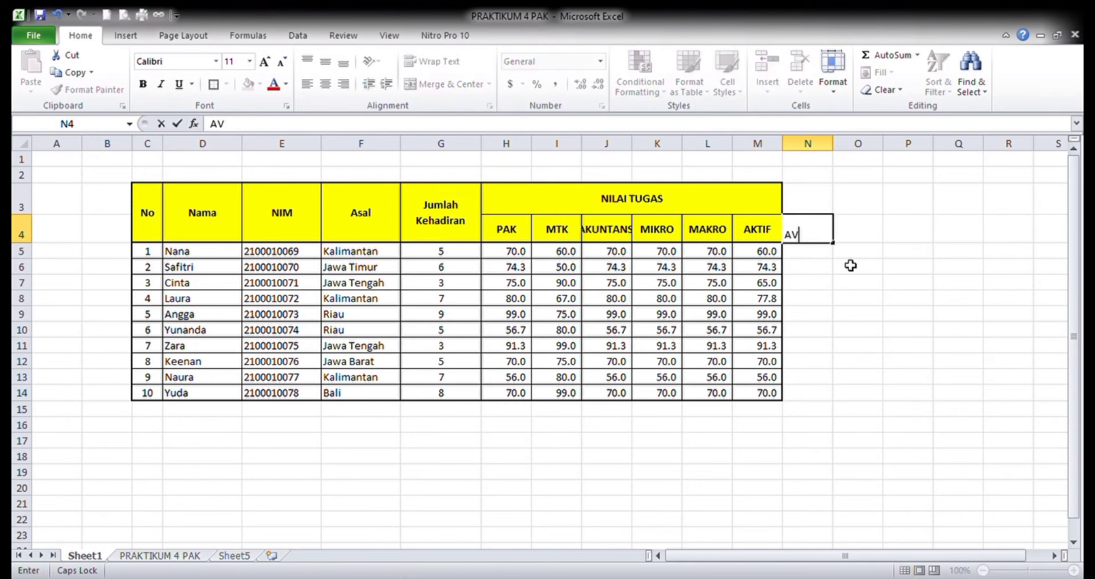
{"action": "key", "text": "BackSpace"}
{"action": "key", "text": "BackSpace"}
{"action": "type", "text": "RATA-RATA NILAI"}
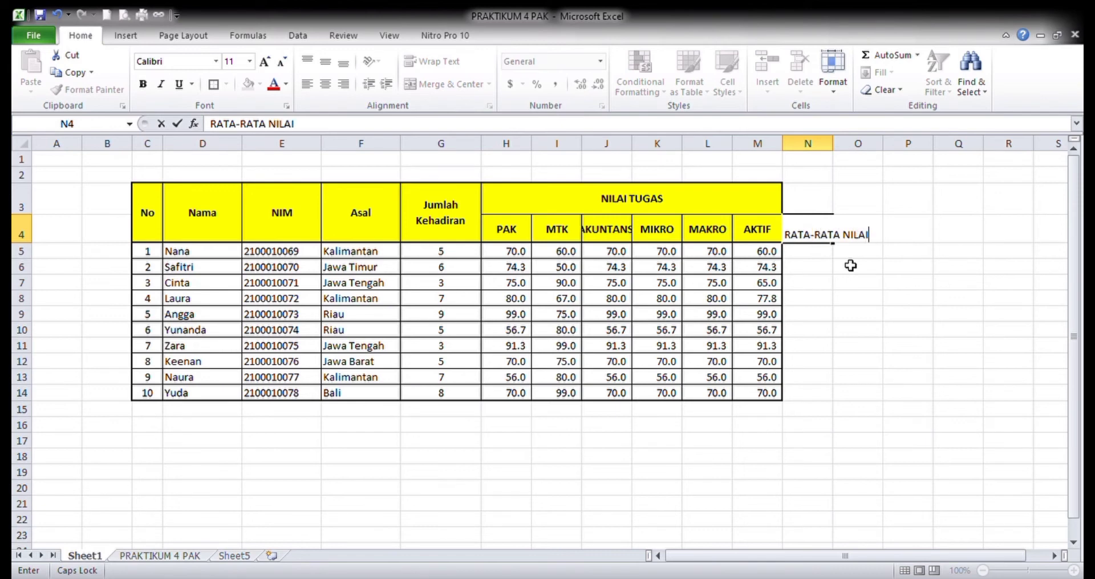
{"action": "key", "text": "Return"}
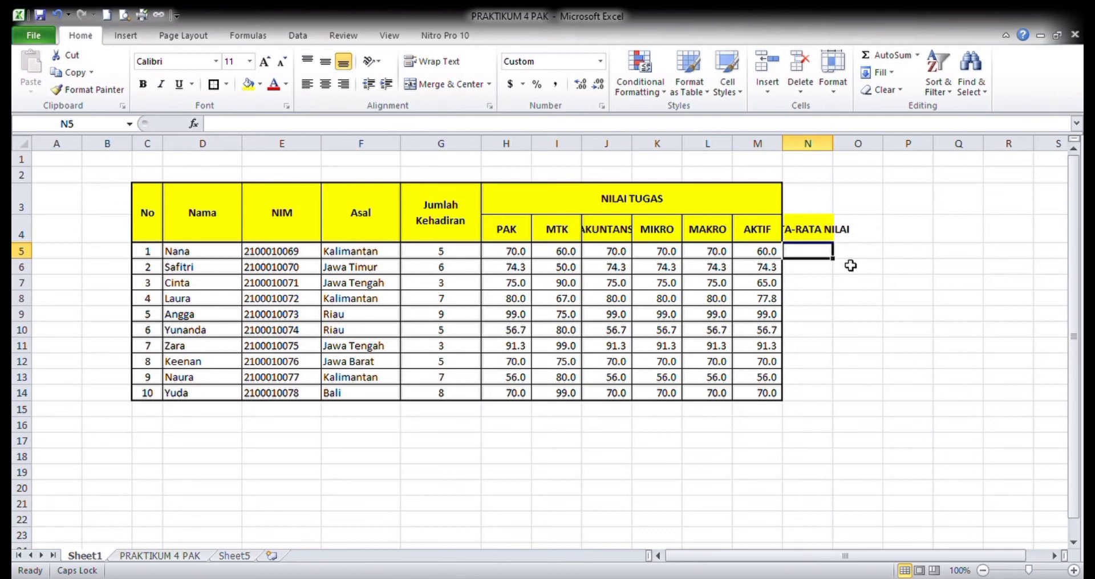
- Enter =AVERAGE(H5:M5) in N5 to average the first student's subject scores
{"action": "type", "text": "=AV"}
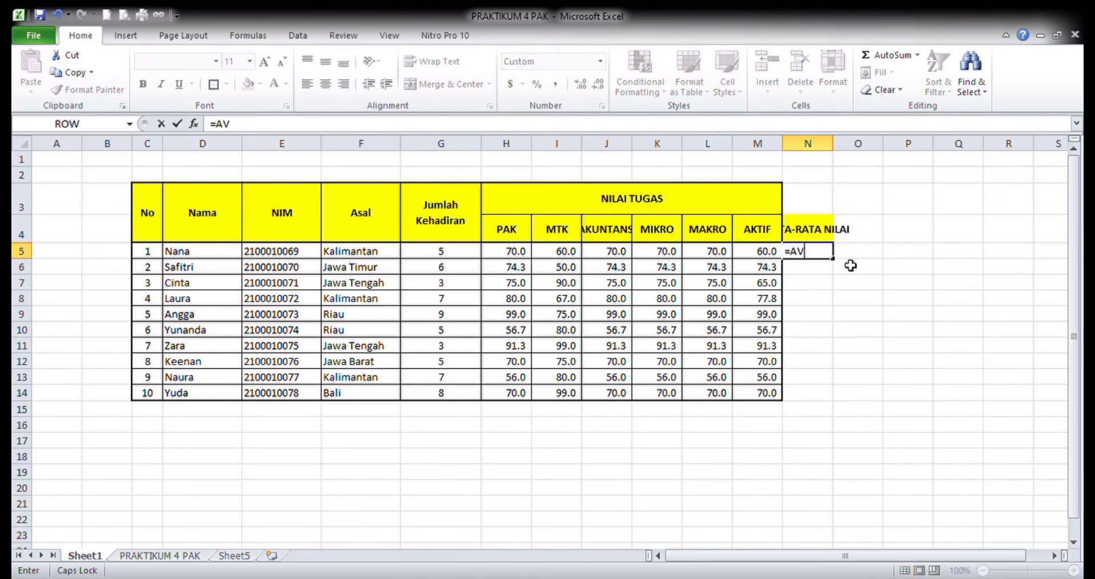
{"action": "type", "text": "ERAGE"}
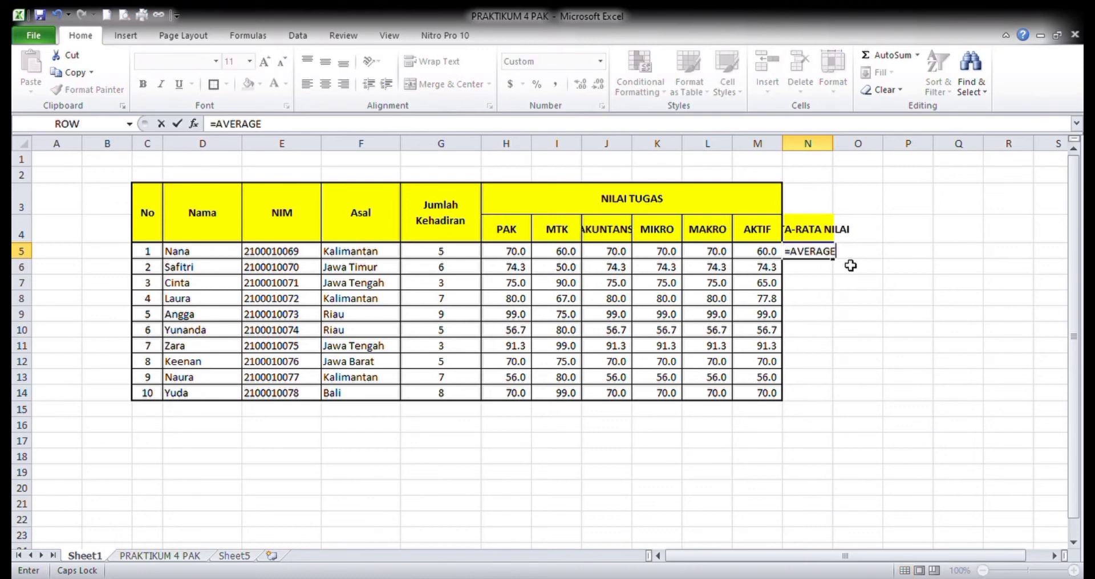
{"action": "type", "text": "("}
{"action": "left_click_drag", "start_coordinate": [517, 259], "coordinate": [711, 256]}
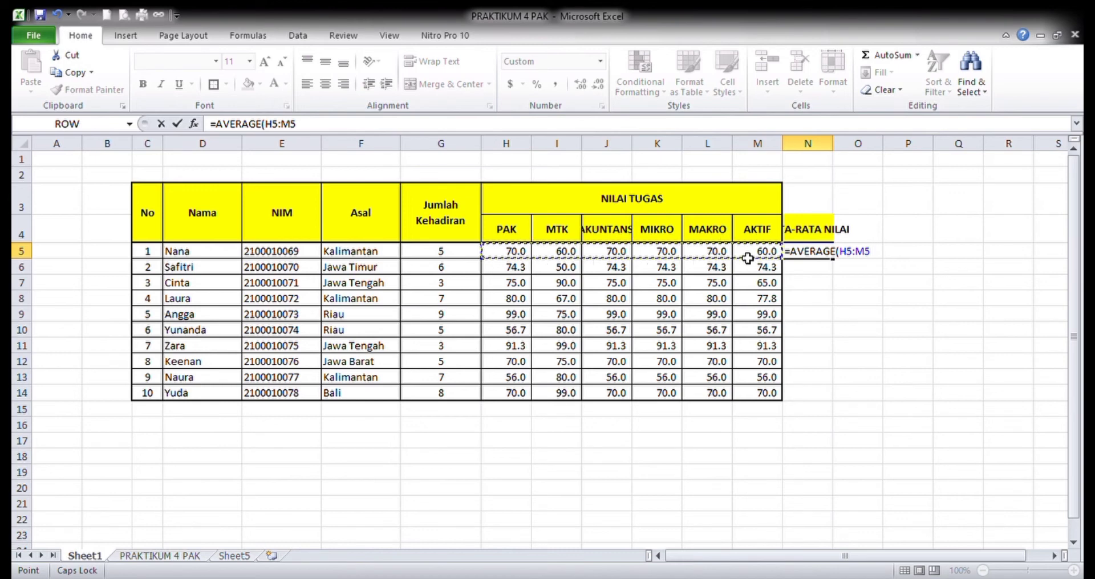
{"action": "key", "text": "Return"}
{"action": "key", "text": "Up"}
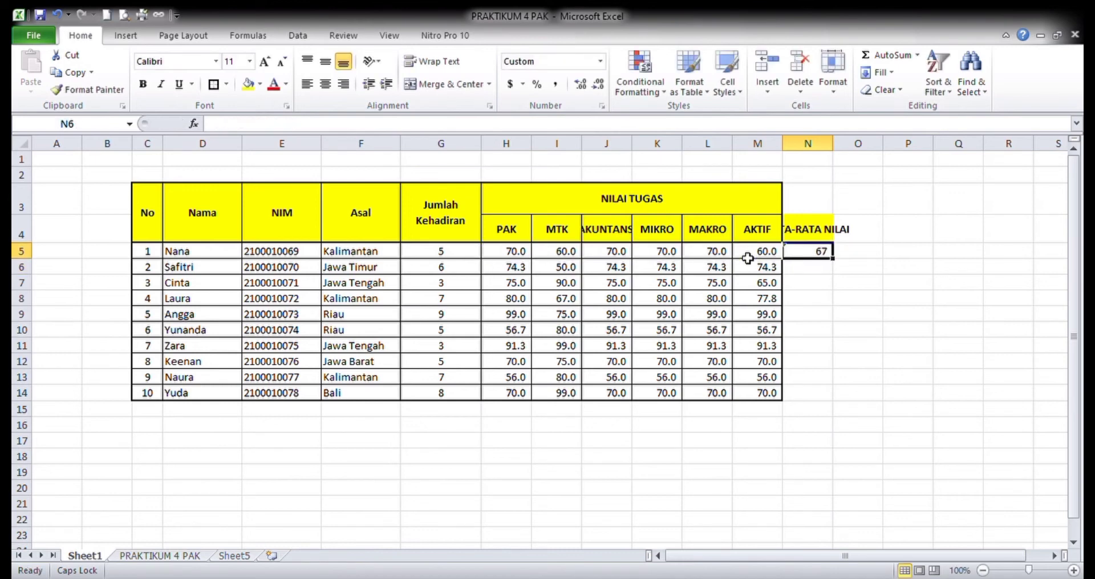
- Copy the average formula from N5 to N6:N14 for the remaining students
{"action": "key", "text": "ctrl+c"}
{"action": "key", "text": "Down"}
{"action": "key", "text": "shift+Down"}
{"action": "key", "text": "shift+Down"}
{"action": "key", "text": "shift+Down"}
{"action": "key", "text": "shift+Down"}
{"action": "key", "text": "shift+Down"}
{"action": "key", "text": "shift+Down"}
{"action": "key", "text": "shift+Down"}
{"action": "key", "text": "shift+Down"}
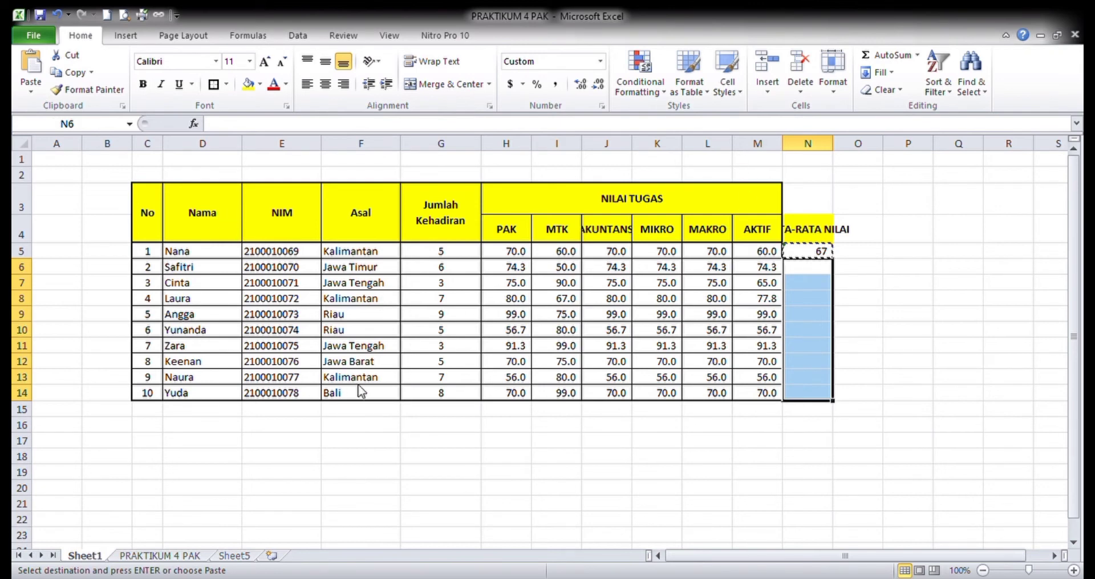
{"action": "key", "text": "ctrl+v"}
- Apply comma style with two decimal places to the averages in N5:N14
{"action": "left_click_drag", "start_coordinate": [821, 252], "coordinate": [819, 398]}
{"action": "left_click", "coordinate": [556, 86]}
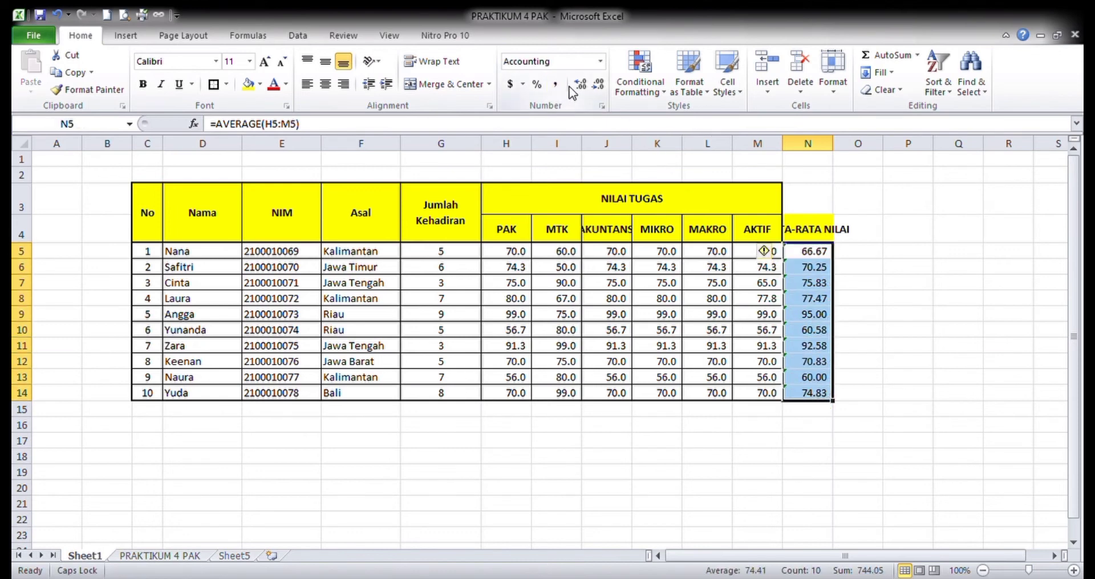
{"action": "left_click", "coordinate": [648, 300]}
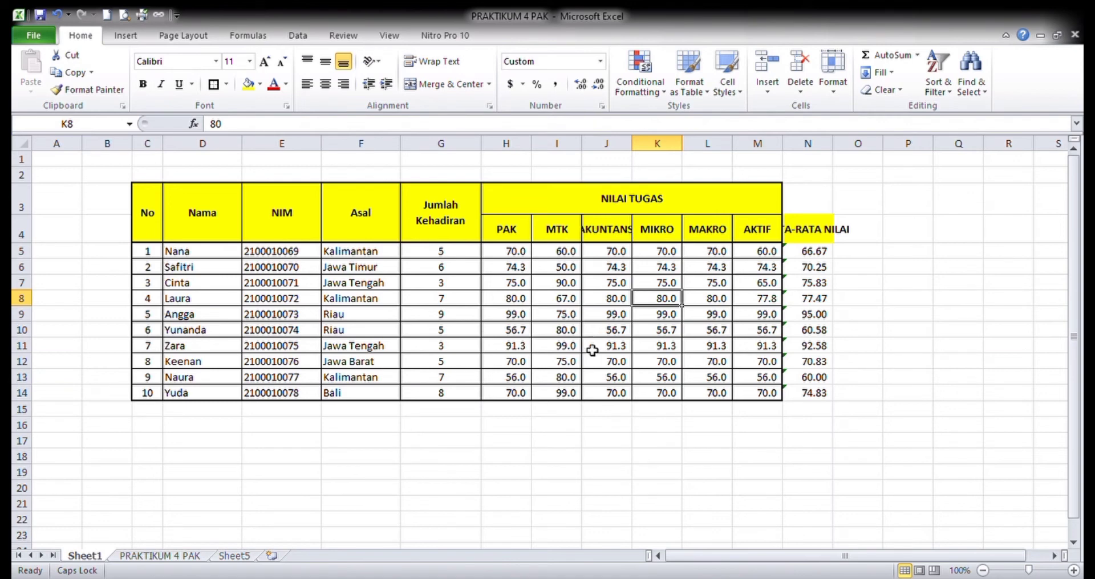
- Enter an ABS formula in O5 that returns the absolute value of the average in N5
{"action": "left_click", "coordinate": [870, 239]}
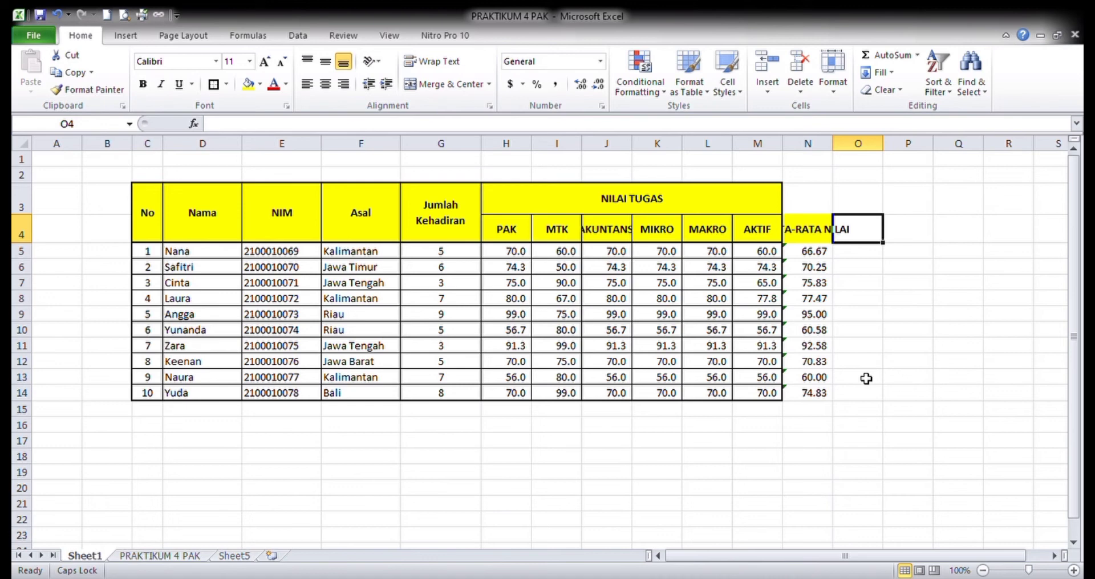
{"action": "key", "text": "Down"}
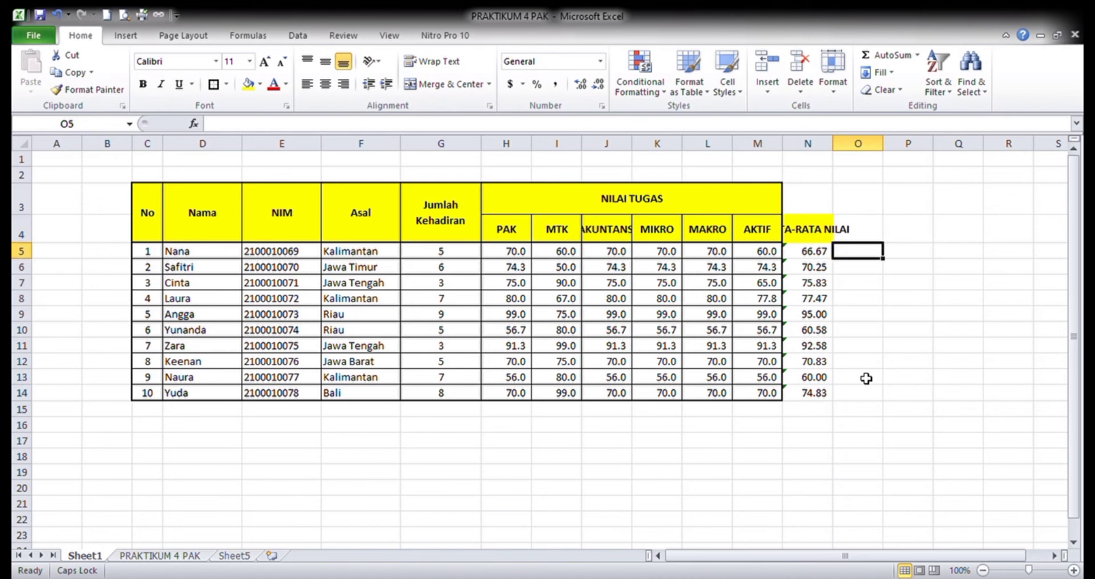
{"action": "key", "text": "Up"}
{"action": "key", "text": "Down"}
{"action": "type", "text": "=A"}
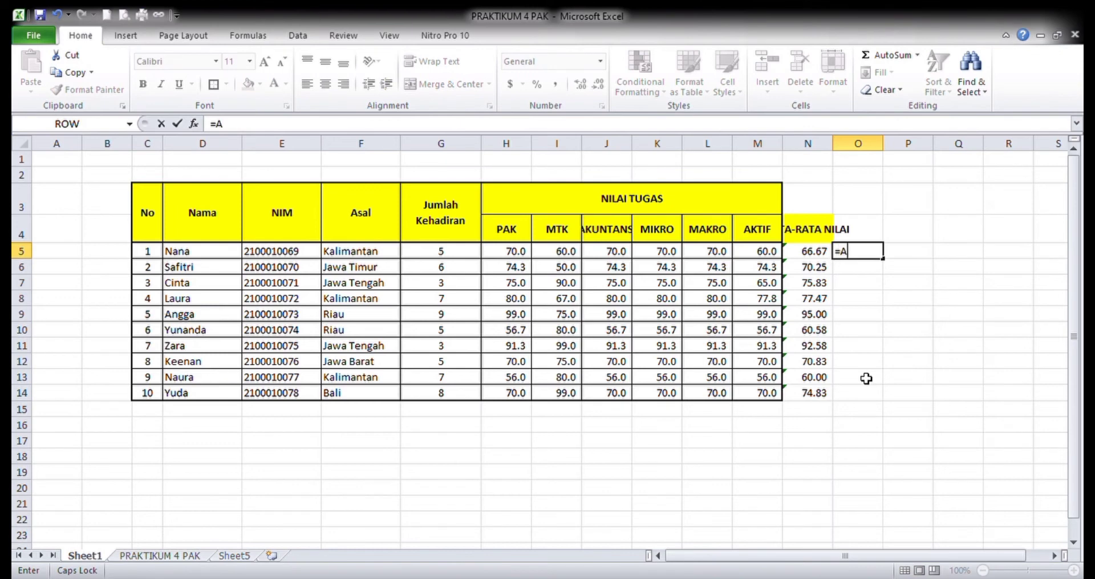
{"action": "type", "text": "BS("}
{"action": "left_click", "coordinate": [812, 253]}
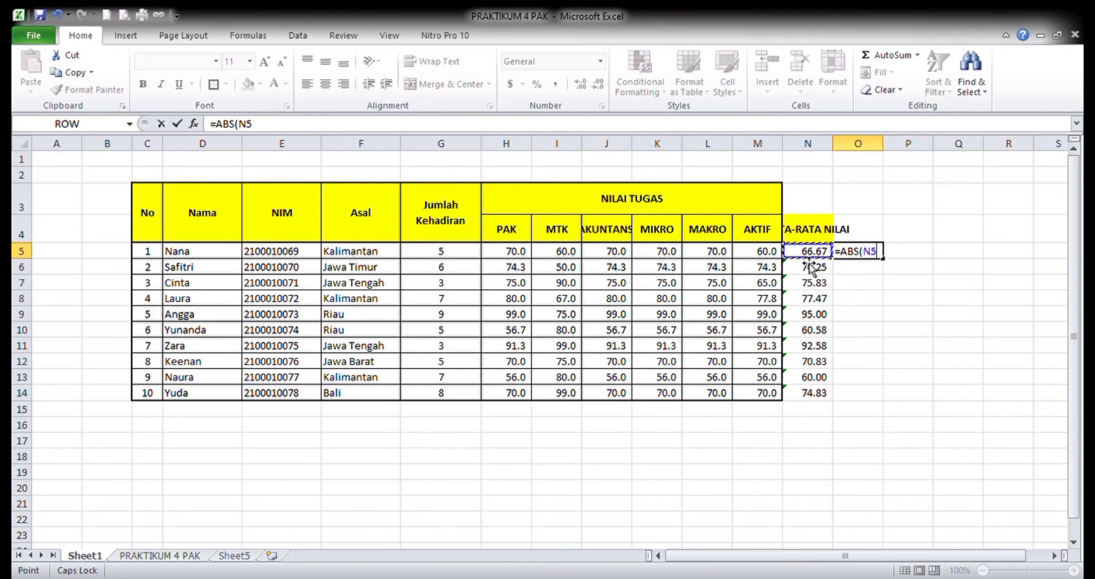
{"action": "key", "text": "Return"}
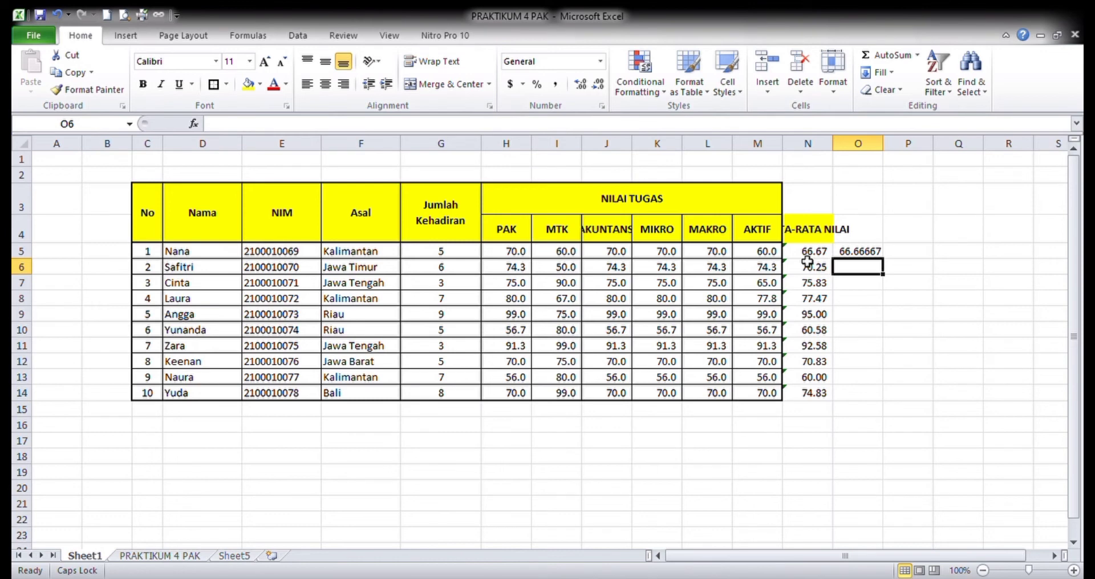
{"action": "key", "text": "Up"}
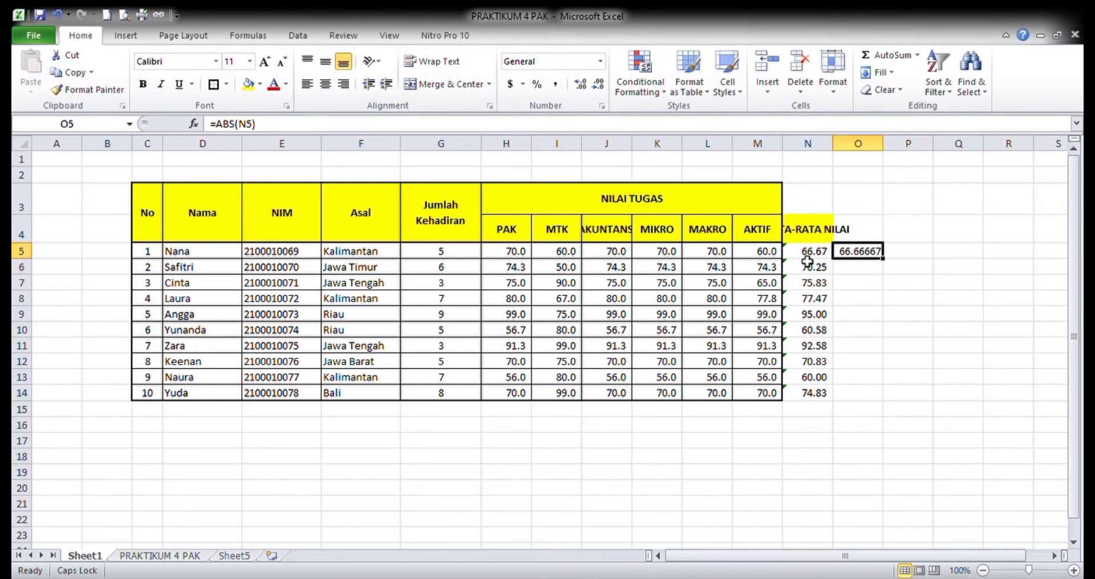
- Copy the ABS formula from O5 to O6:O14
{"action": "key", "text": "ctrl+c"}
{"action": "key", "text": "Down"}
{"action": "key", "text": "shift+Down"}
{"action": "key", "text": "shift+Down"}
{"action": "key", "text": "shift+Down"}
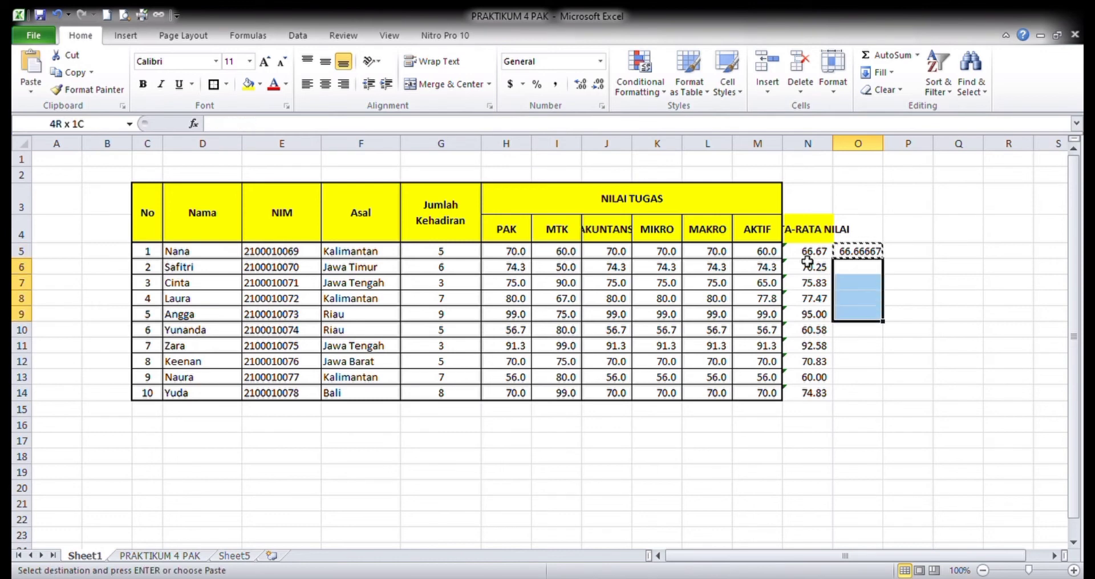
{"action": "key", "text": "shift+Down"}
{"action": "key", "text": "shift+Down"}
{"action": "key", "text": "shift+Down"}
{"action": "key", "text": "shift+Down"}
{"action": "key", "text": "shift+Down"}
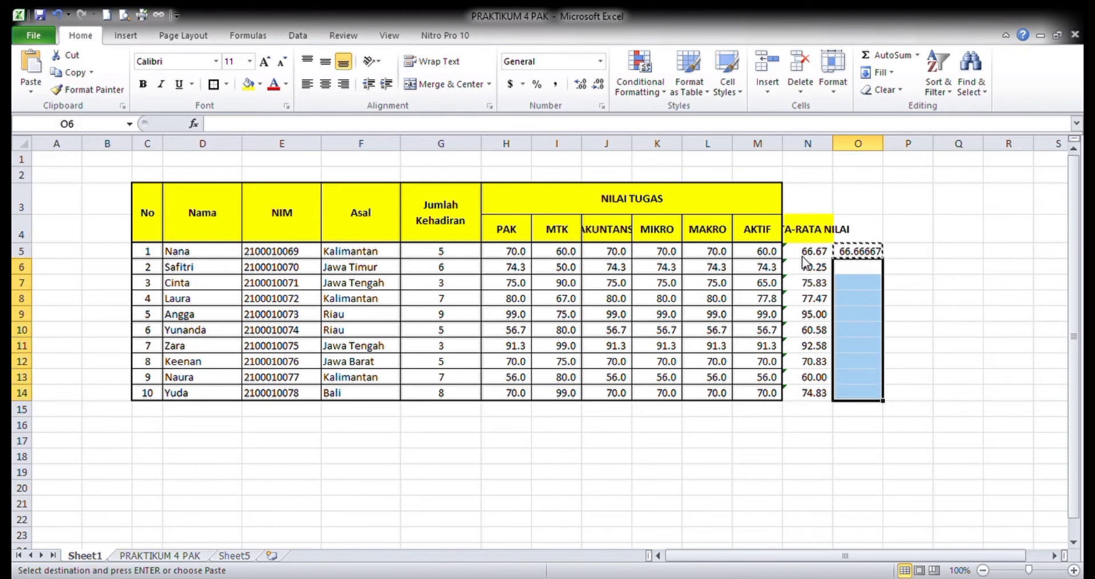
{"action": "key", "text": "ctrl+v"}
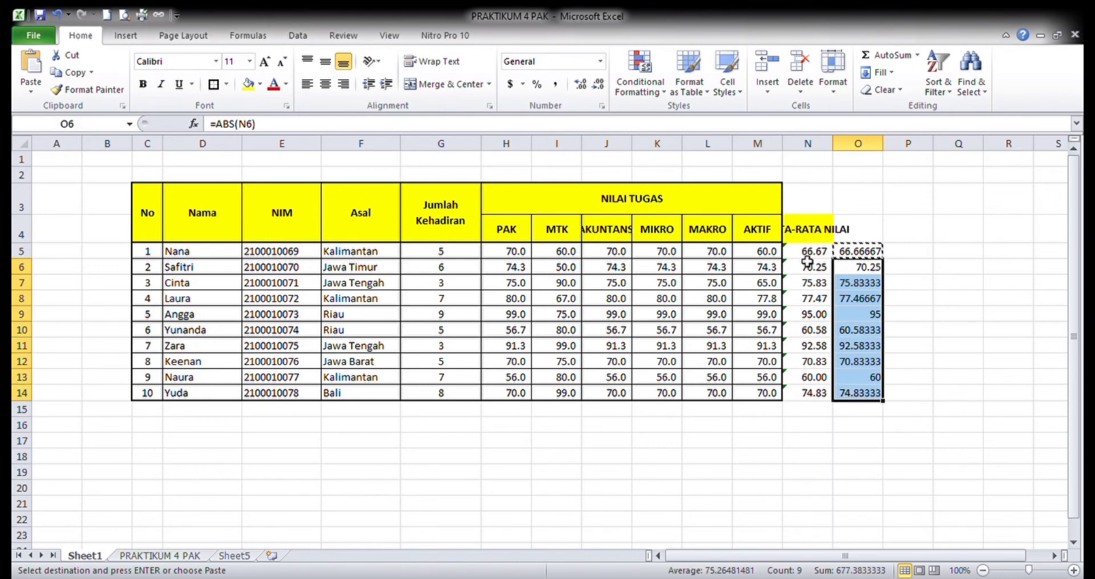
- Apply comma style with two decimal places to the absolute values in O5:O14
{"action": "left_click_drag", "start_coordinate": [869, 251], "coordinate": [881, 396]}
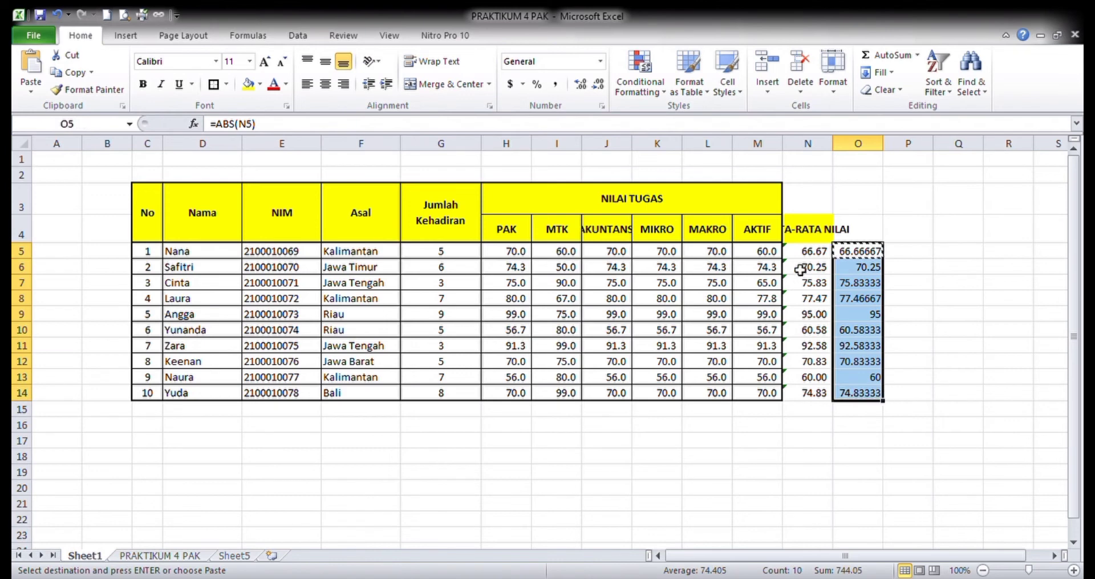
{"action": "left_click", "coordinate": [555, 84]}
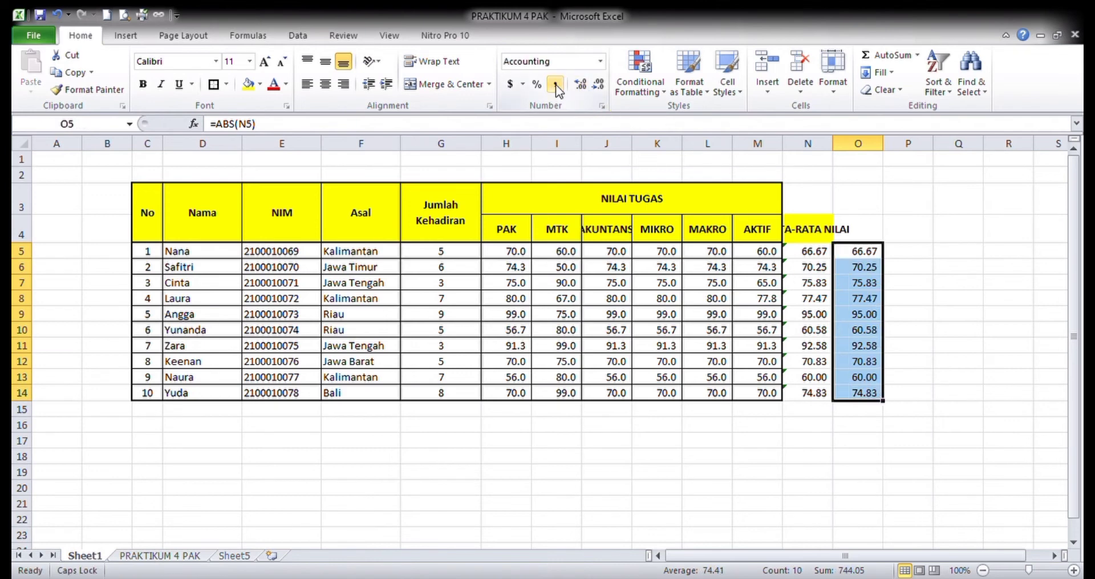
{"action": "left_click", "coordinate": [862, 283]}
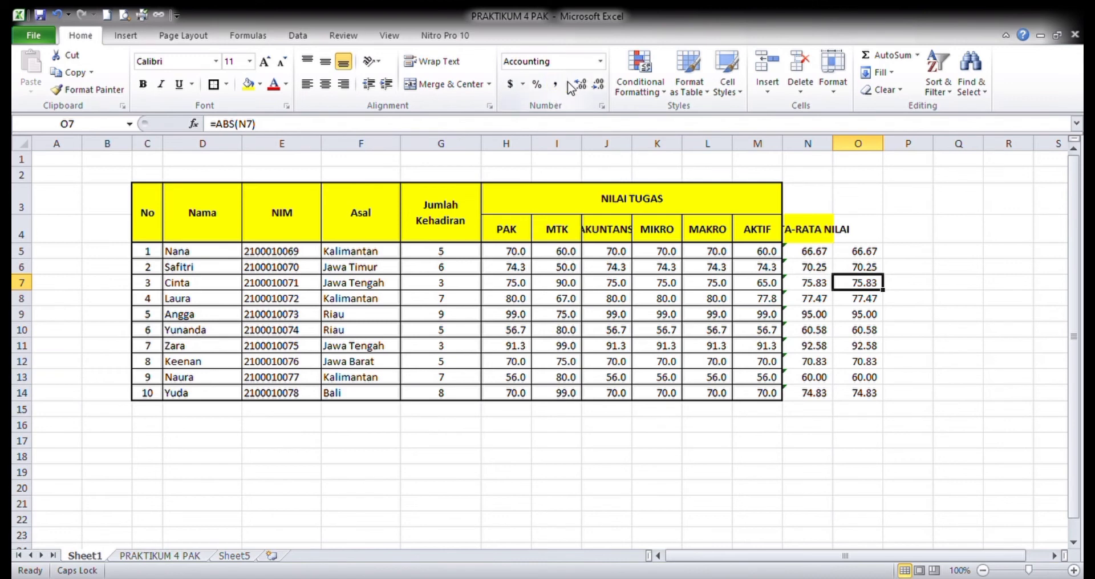
{"action": "left_click", "coordinate": [871, 256]}
{"action": "left_click", "coordinate": [921, 252]}
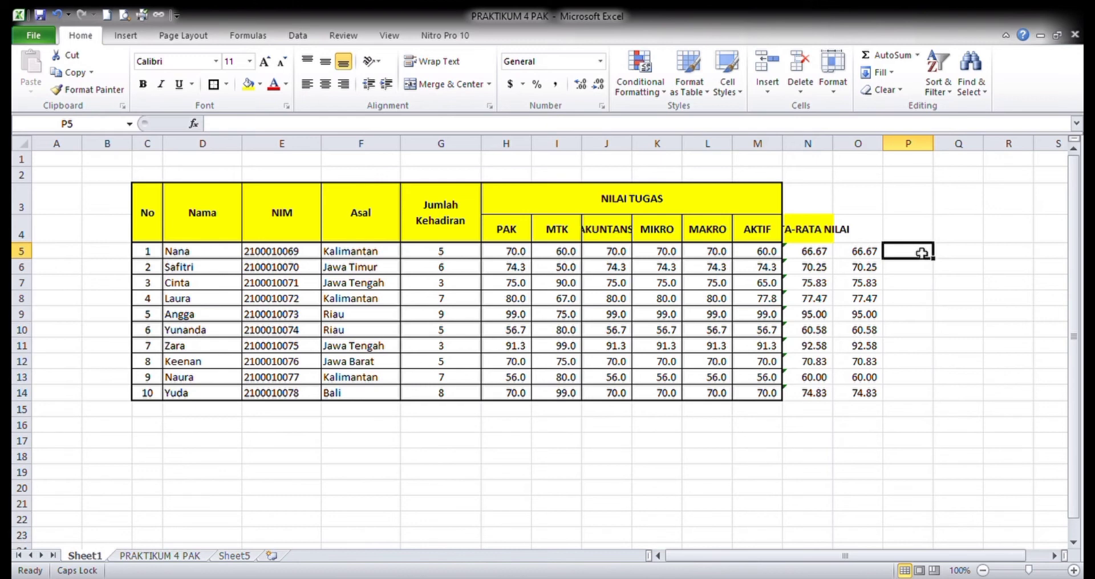
{"action": "type", "text": "="}
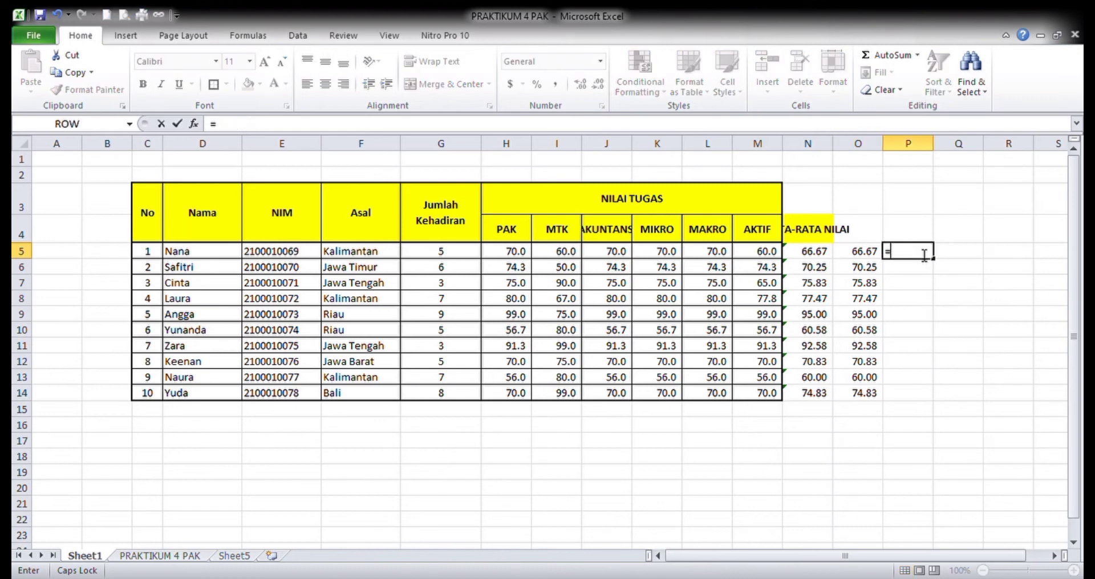
{"action": "type", "text": "A"}
{"action": "key", "text": "BackSpace"}
{"action": "key", "text": "BackSpace"}
{"action": "key", "text": "Escape"}
- Replace the formula in O5 with the test value 0.56
{"action": "key", "text": "Left"}
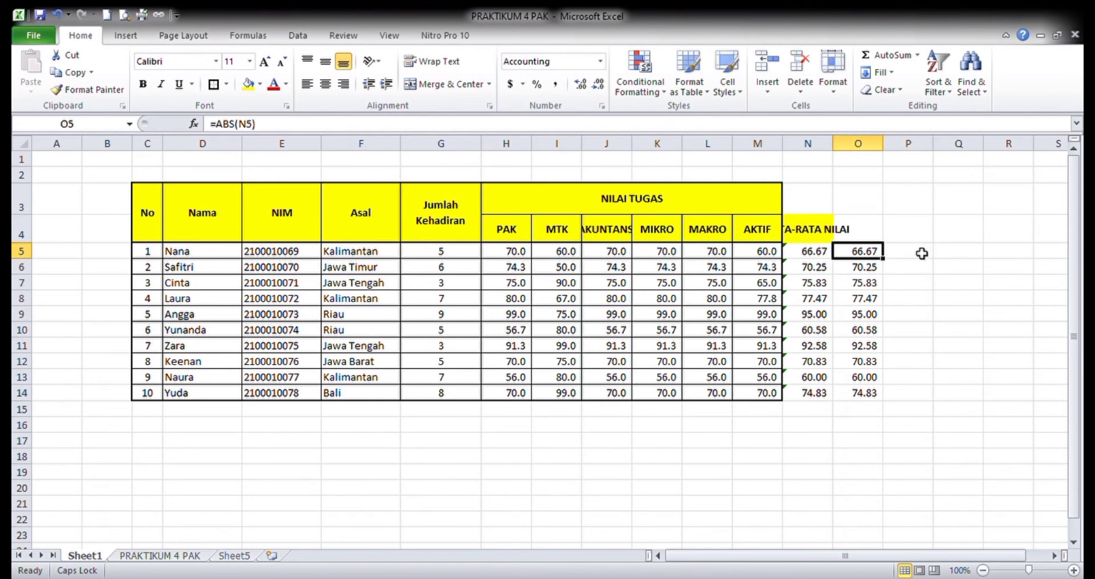
{"action": "type", "text": "0"}
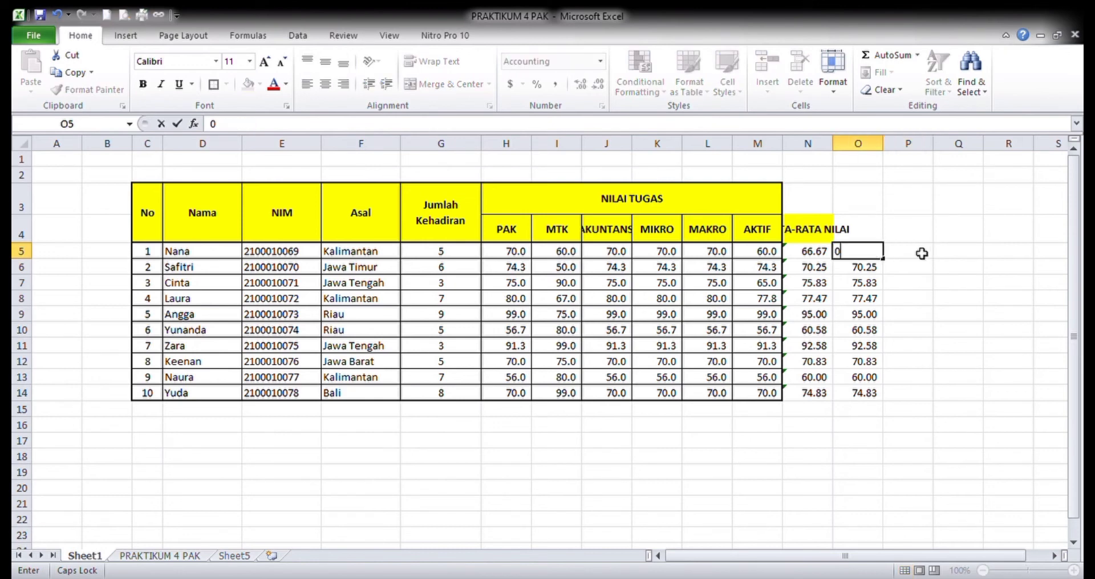
{"action": "type", "text": ".56"}
- Enter an ABS formula in P5 that refers to the test value in O5
{"action": "left_click", "coordinate": [921, 253]}
{"action": "type", "text": "="}
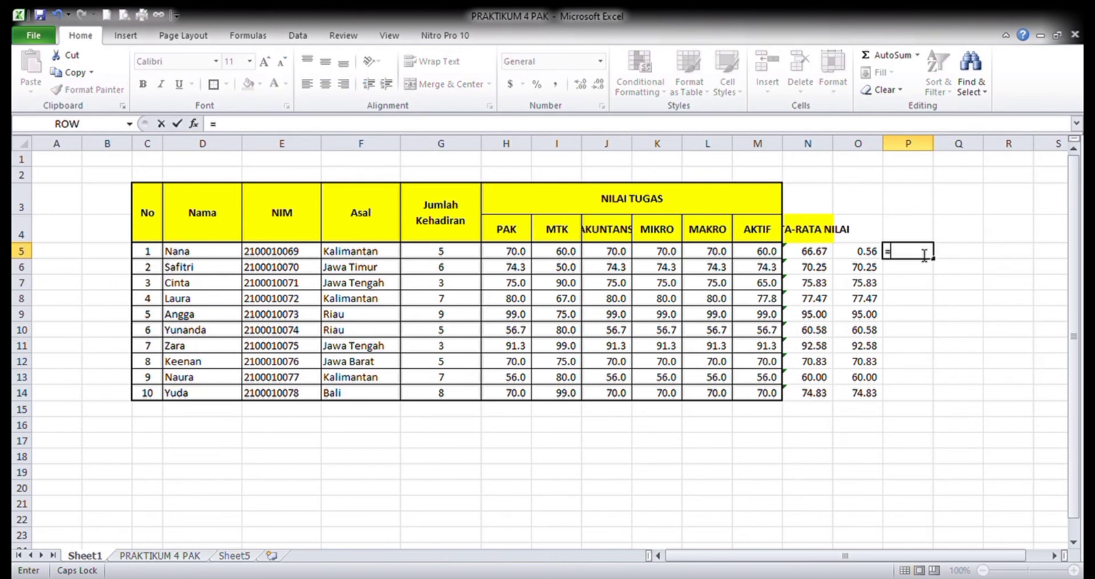
{"action": "type", "text": "ABS(O5"}
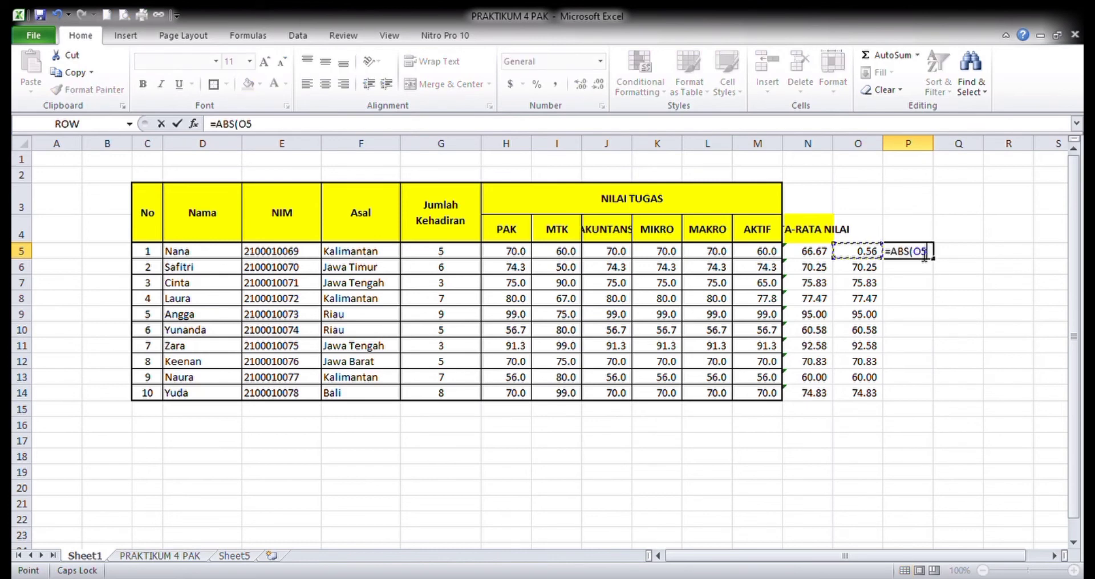
{"action": "key", "text": "Return"}
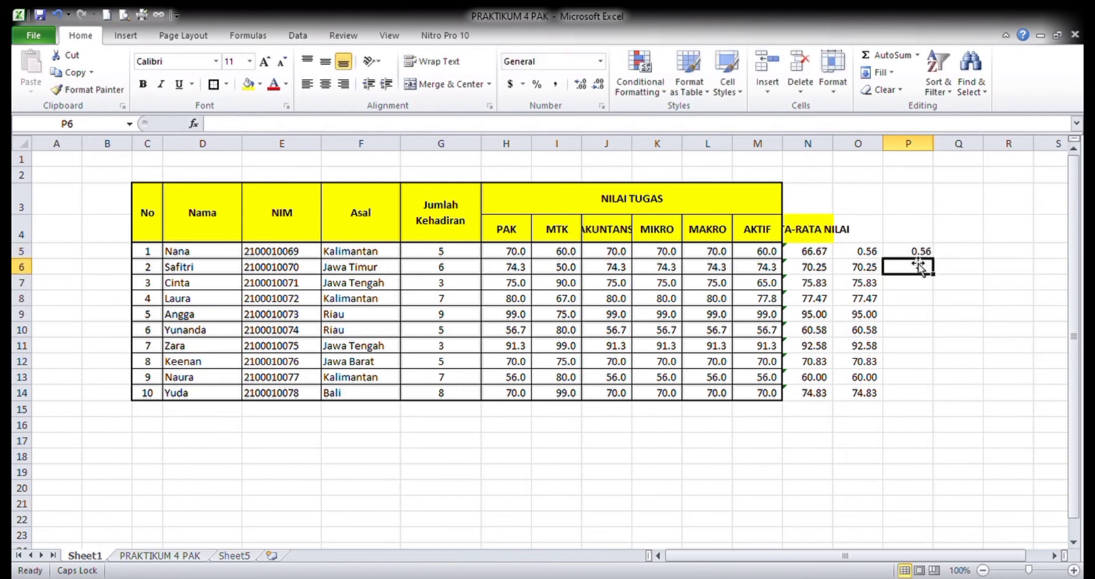
- Apply comma style to P5 and reduce it to zero decimal places
{"action": "left_click", "coordinate": [918, 254]}
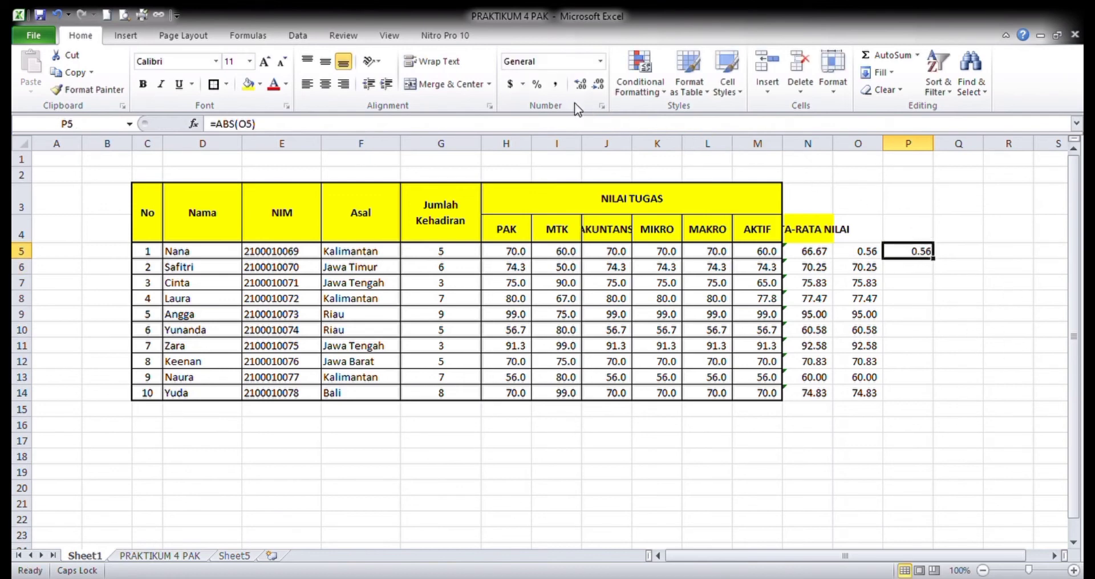
{"action": "left_click", "coordinate": [556, 84]}
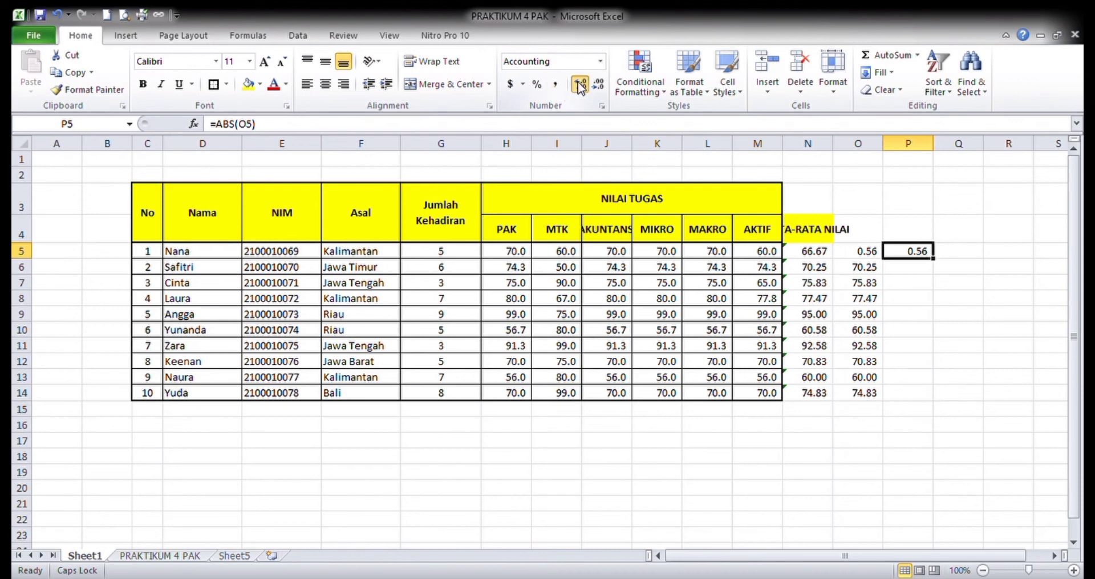
{"action": "left_click", "coordinate": [581, 85]}
{"action": "left_click", "coordinate": [597, 85]}
{"action": "left_click", "coordinate": [597, 85]}
{"action": "left_click", "coordinate": [597, 84]}
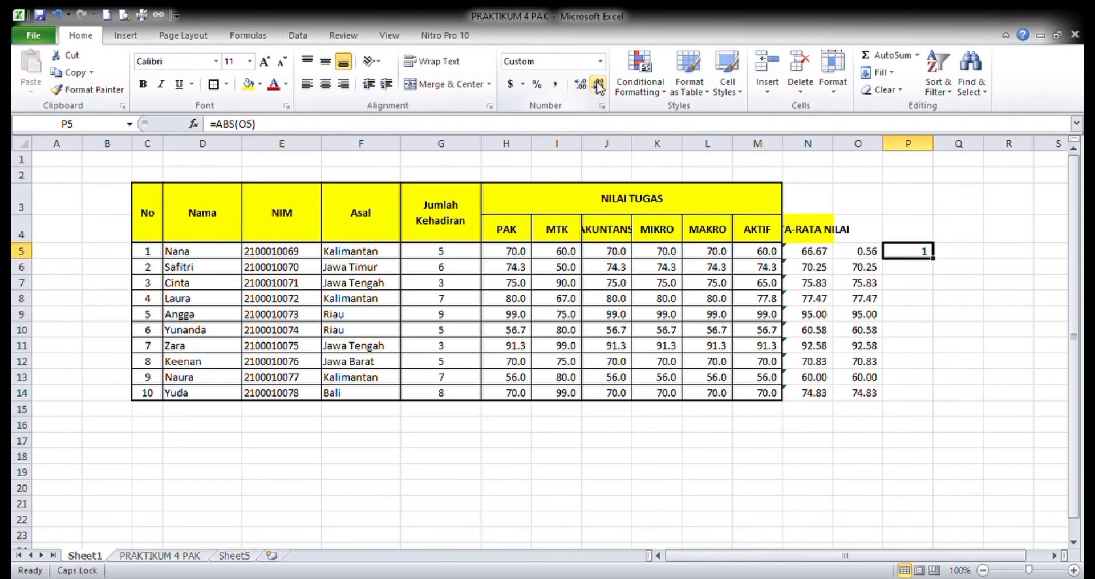
- Delete the test ABS formula from P5
{"action": "left_click", "coordinate": [964, 299]}
{"action": "left_click", "coordinate": [920, 252]}
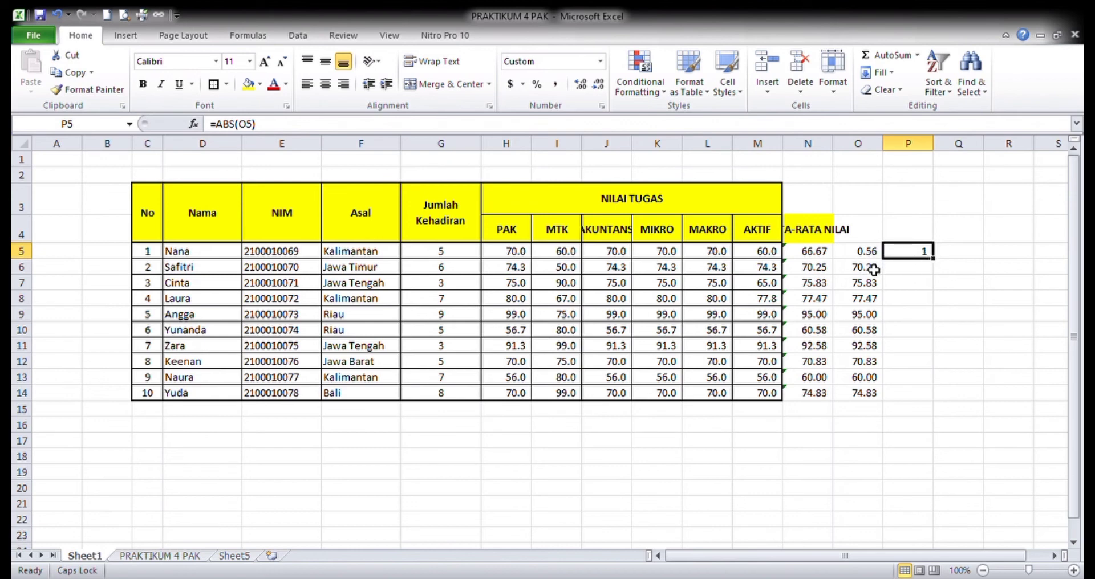
{"action": "left_click", "coordinate": [873, 268]}
{"action": "left_click", "coordinate": [927, 257]}
{"action": "key", "text": "Delete"}
{"action": "key", "text": "Left"}
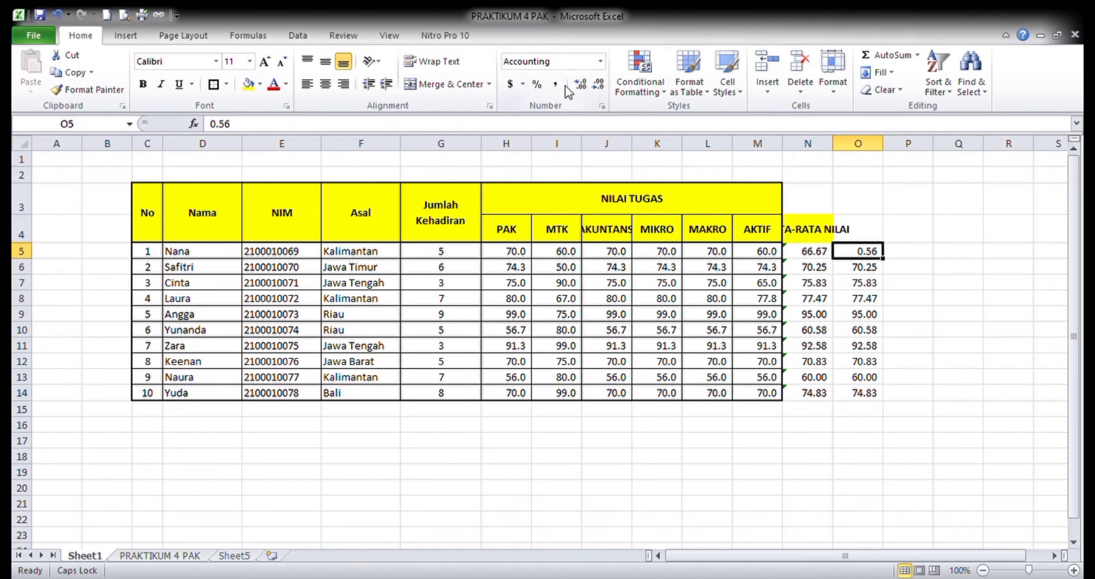
- Clear the test value from O5, leaving the ABS formulas below it in place
{"action": "key", "text": "ctrl+c"}
{"action": "key", "text": "Up"}
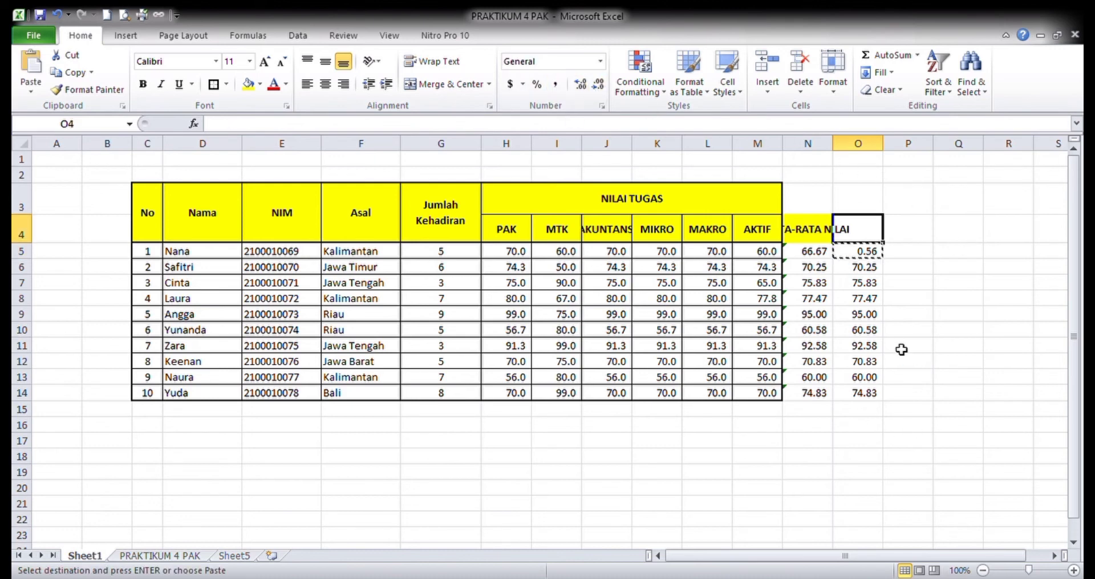
{"action": "key", "text": "Down"}
{"action": "key", "text": "Down"}
{"action": "key", "text": "ctrl+c"}
{"action": "key", "text": "Up"}
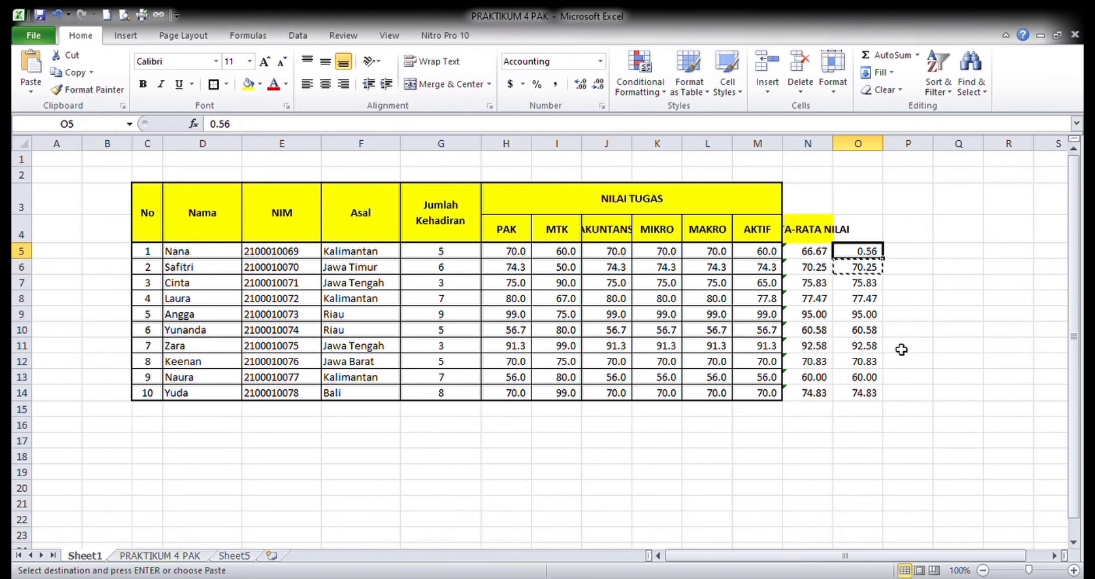
{"action": "key", "text": "BackSpace"}
{"action": "key", "text": "Return"}
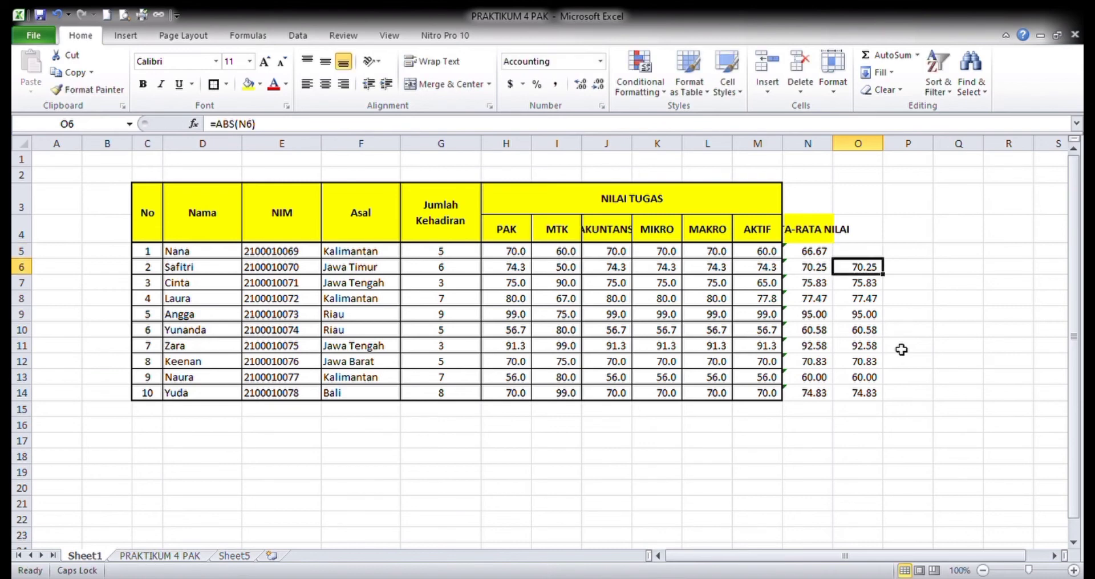
- Copy the ABS formula from O6 into O5
{"action": "key", "text": "ctrl+c"}
{"action": "key", "text": "Up"}
{"action": "key", "text": "Return"}
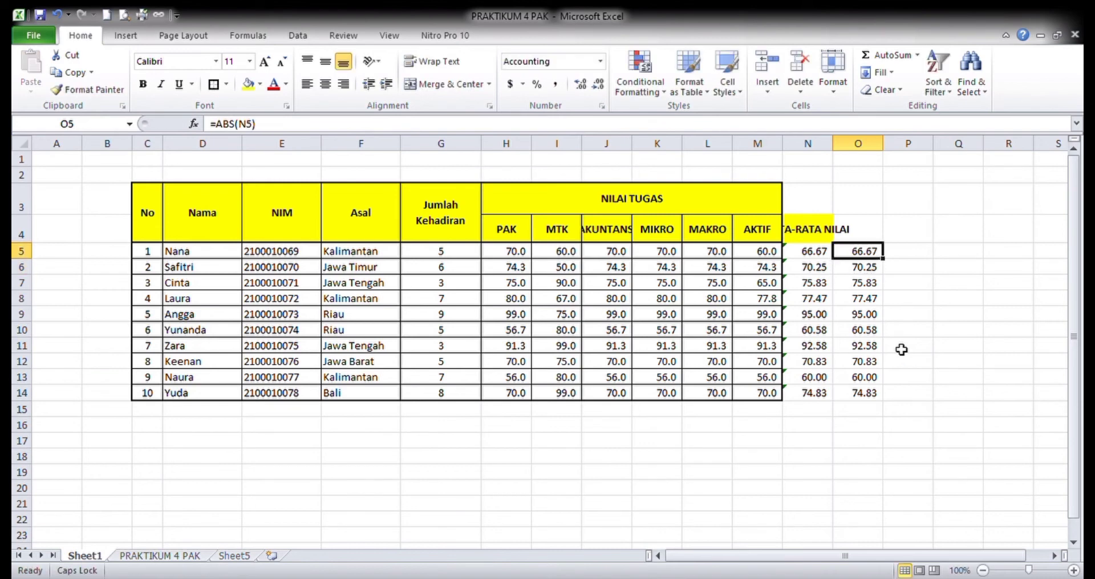
- Enter an INT formula in P5 that refers to the average score in N5
{"action": "key", "text": "Right"}
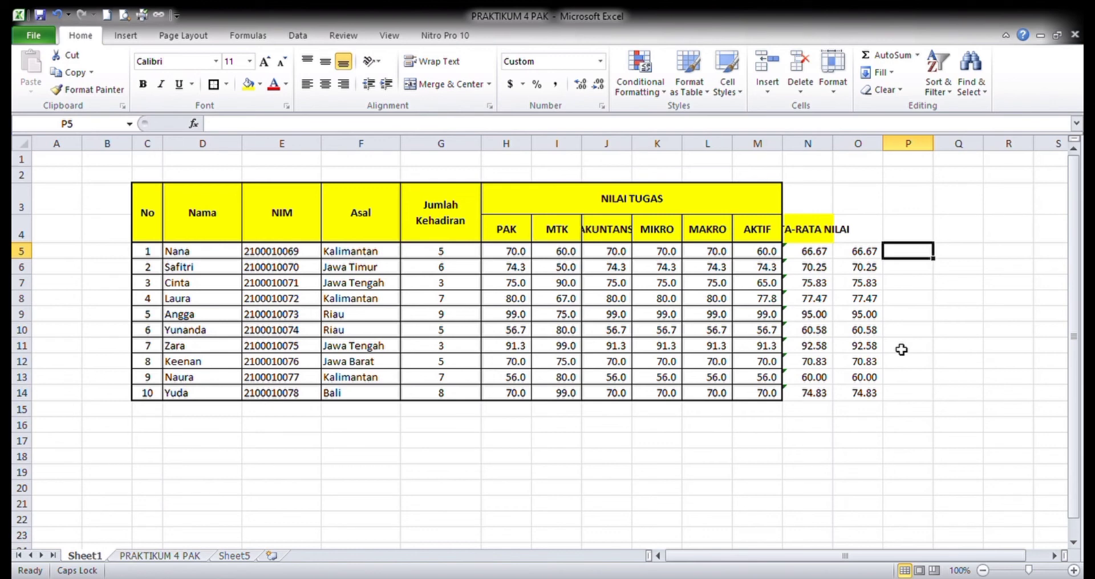
{"action": "type", "text": "=INT"}
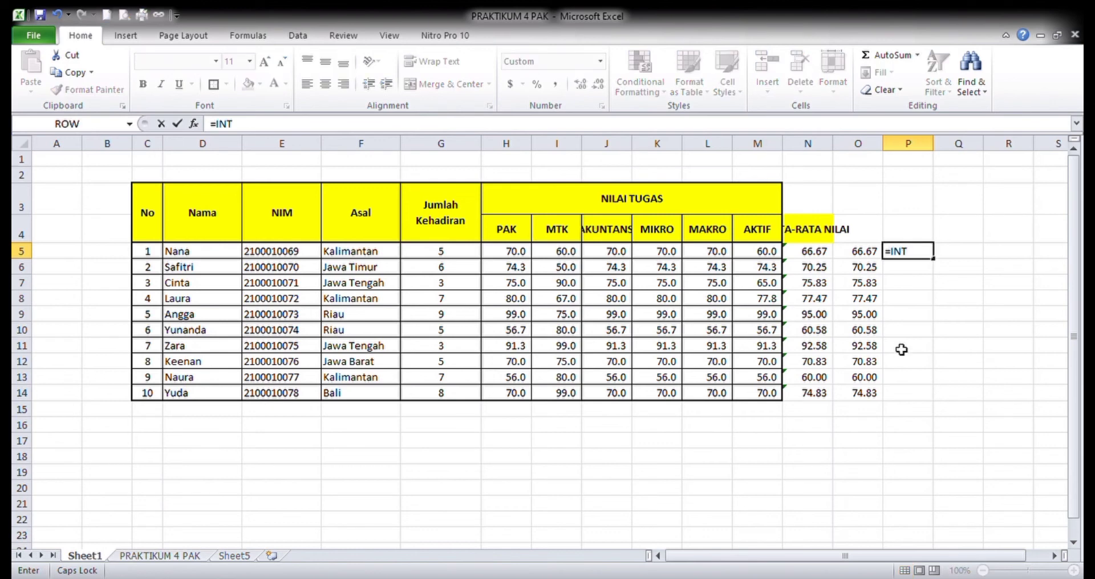
{"action": "type", "text": "("}
{"action": "left_click", "coordinate": [820, 257]}
{"action": "key", "text": "Return"}
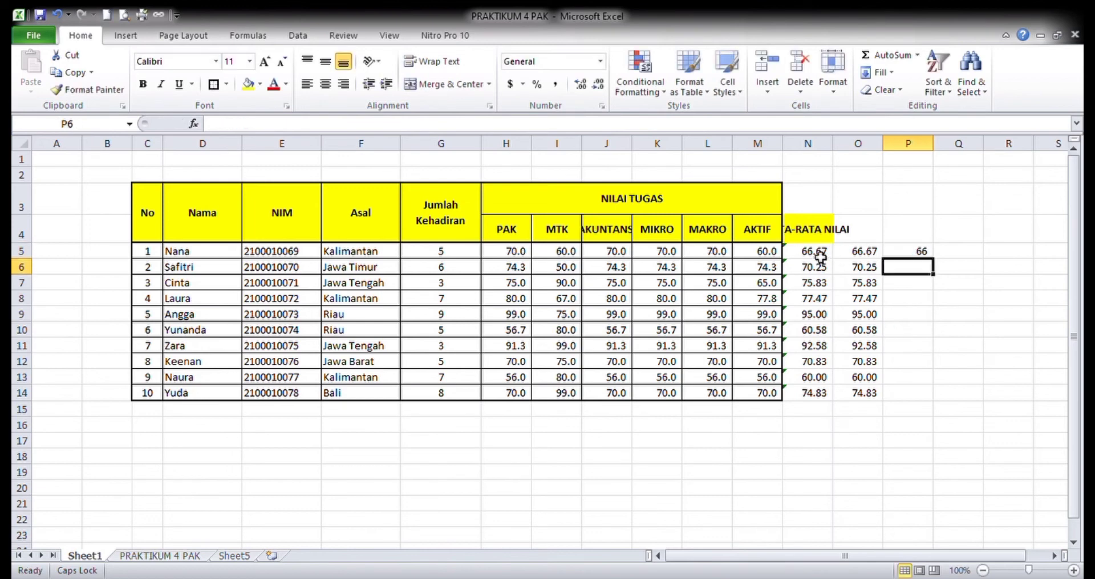
- Copy the INT formula from P5 into P6:P14 for the remaining students
{"action": "key", "text": "Up"}
{"action": "key", "text": "ctrl+c"}
{"action": "key", "text": "Down"}
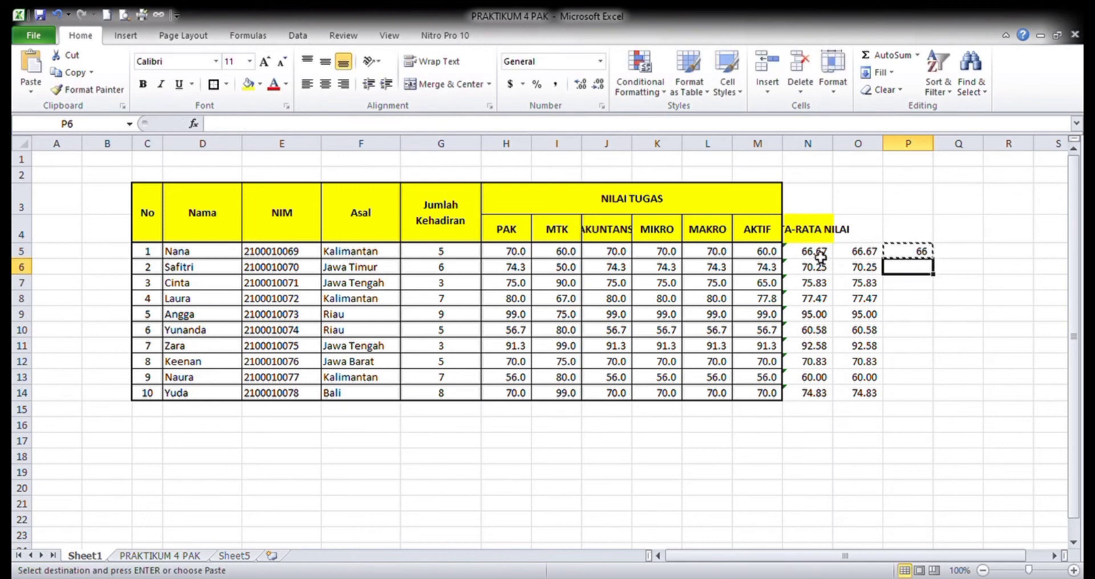
{"action": "key", "text": "shift+Down"}
{"action": "key", "text": "shift+Down"}
{"action": "key", "text": "shift+Down"}
{"action": "key", "text": "shift+Down"}
{"action": "key", "text": "shift+Down"}
{"action": "key", "text": "shift+Down"}
{"action": "key", "text": "shift+Down"}
{"action": "key", "text": "shift+Down"}
{"action": "key", "text": "shift+Down"}
{"action": "key", "text": "shift+Down"}
{"action": "key", "text": "shift+Down"}
{"action": "key", "text": "shift+Up"}
{"action": "key", "text": "shift+Up"}
{"action": "key", "text": "shift+Up"}
{"action": "key", "text": "shift+Up"}
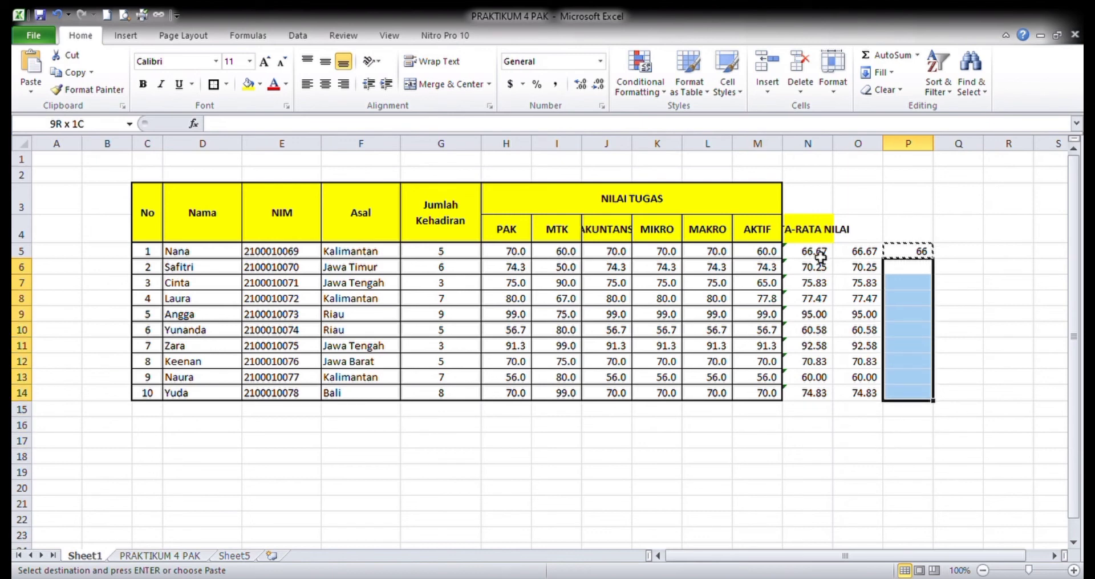
{"action": "key", "text": "shift+Down"}
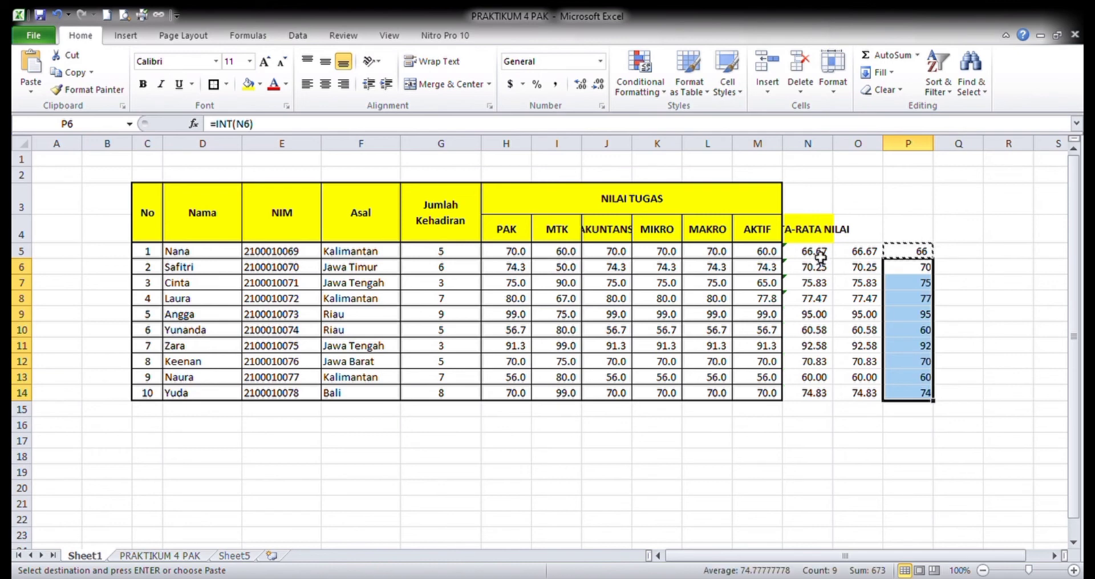
{"action": "key", "text": "ctrl+v"}
- Enter 0,2 as a test value in O3 and an ABS formula referring to it in P3
{"action": "key", "text": "Up"}
{"action": "key", "text": "Up"}
{"action": "key", "text": "Up"}
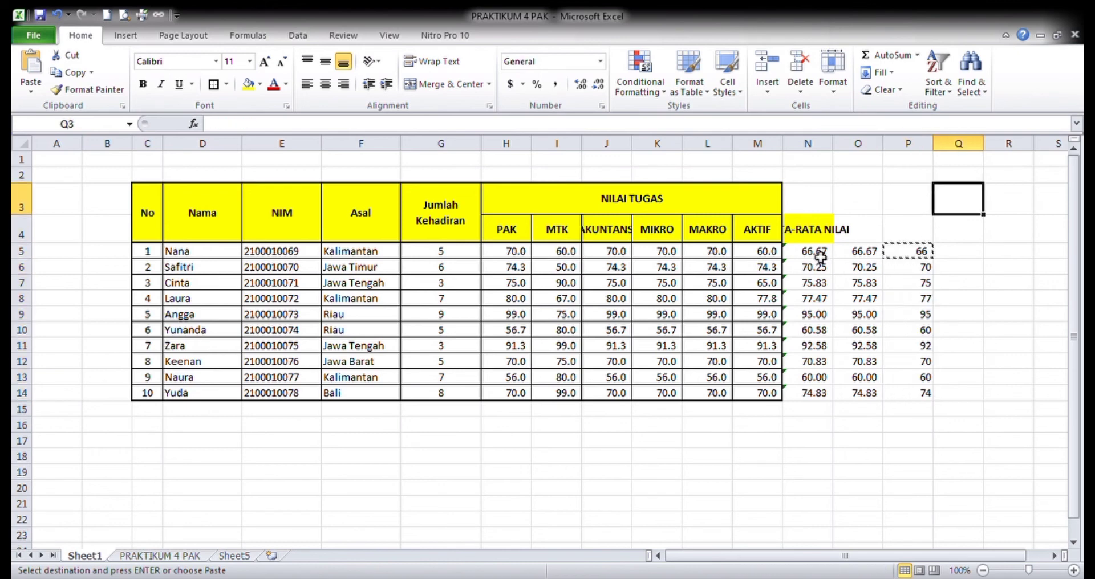
{"action": "key", "text": "Left"}
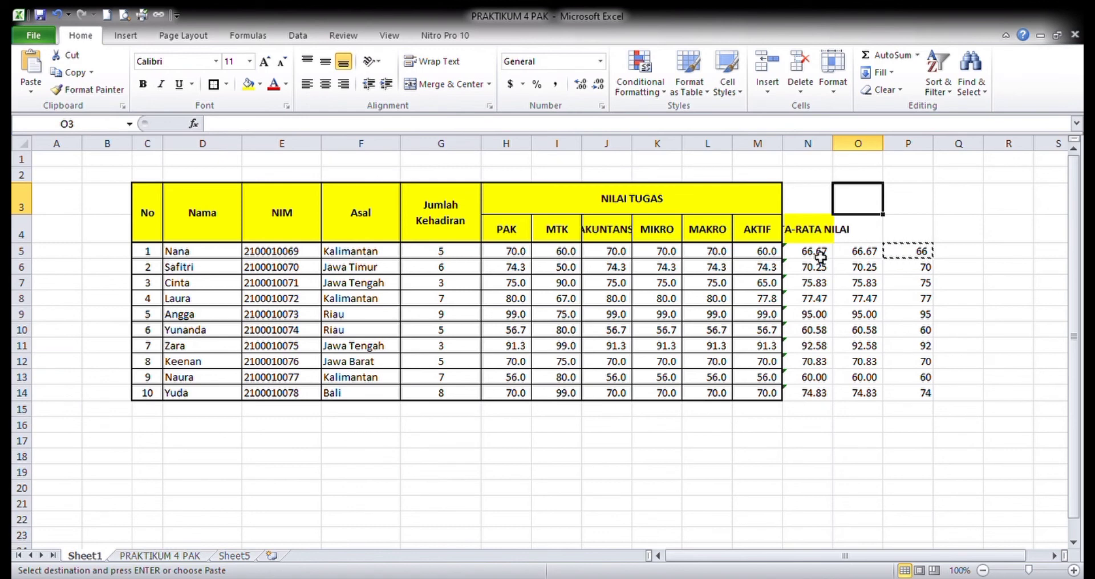
{"action": "type", "text": "0,2"}
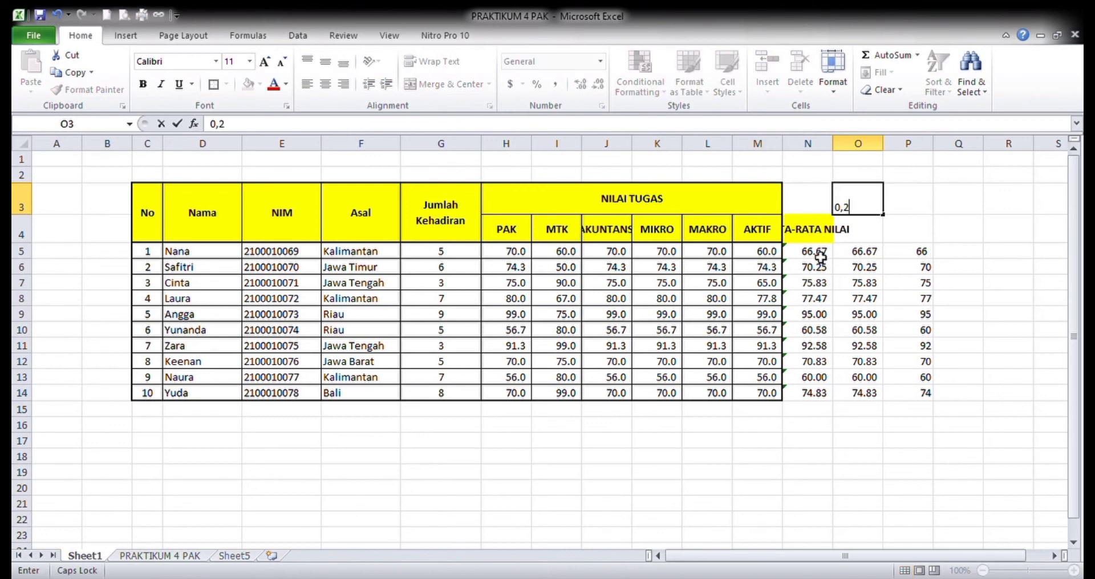
{"action": "key", "text": "Tab"}
{"action": "type", "text": "="}
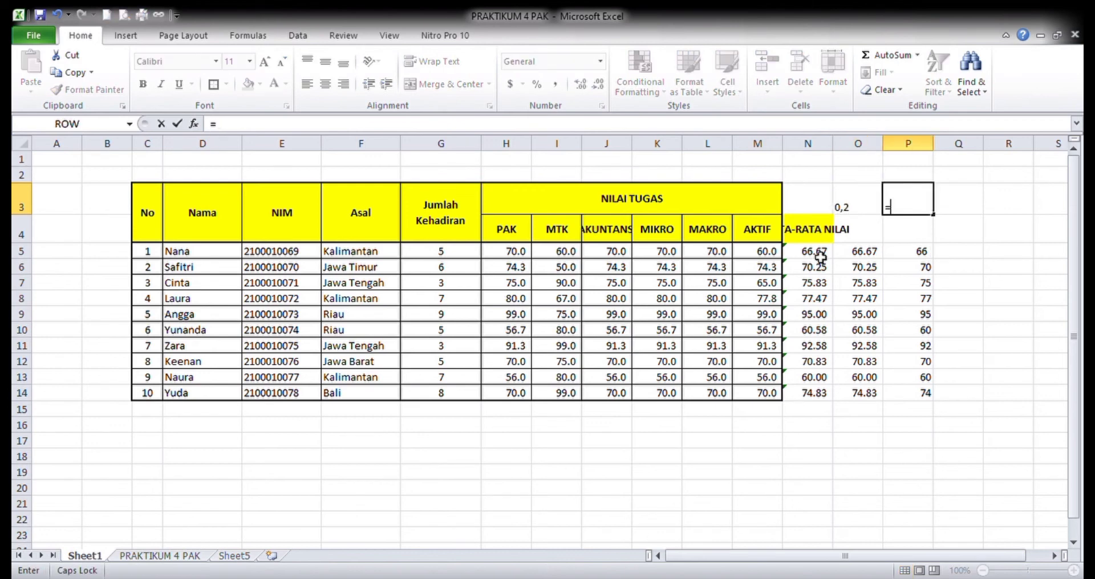
{"action": "type", "text": "ABS("}
{"action": "key", "text": "Left"}
{"action": "key", "text": "Return"}
{"action": "key", "text": "Up"}
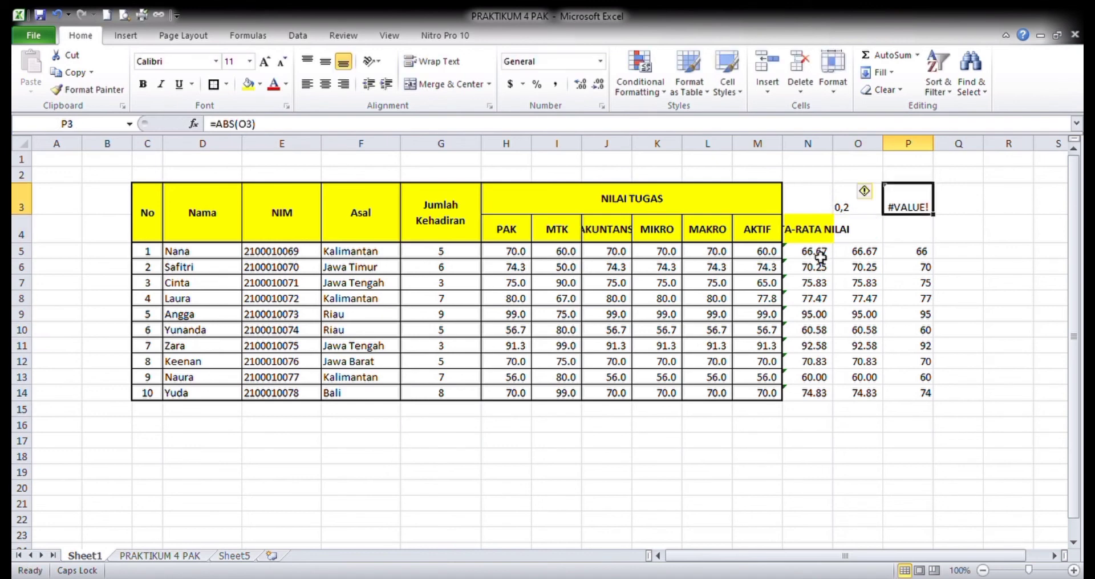
- Clear the test ABS formula from P3 and the test value from O3
{"action": "key", "text": "Delete"}
{"action": "key", "text": "Left"}
{"action": "key", "text": "shift+Right"}
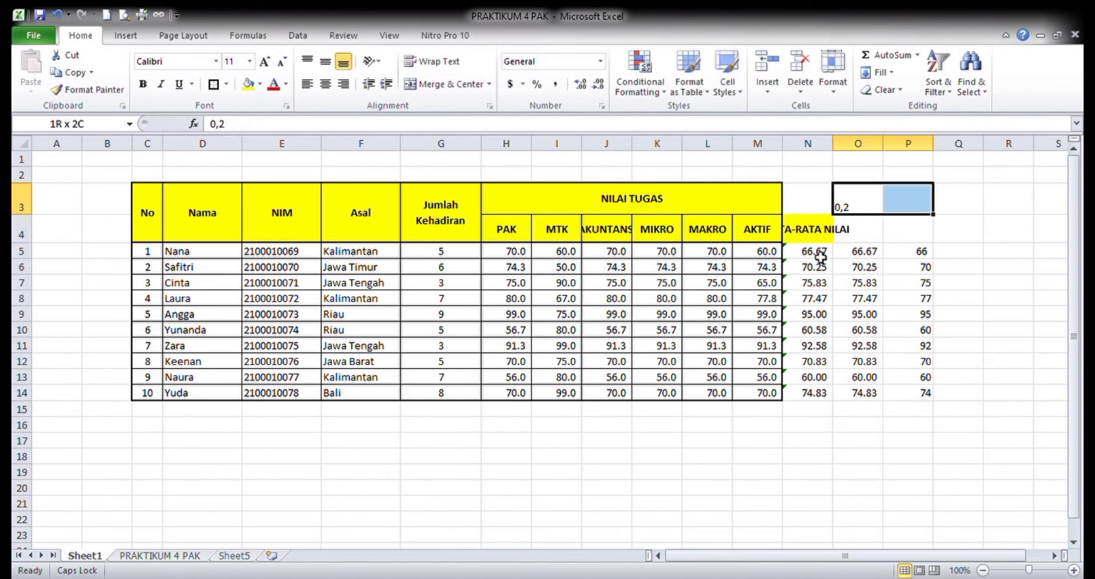
{"action": "key", "text": "Delete"}
{"action": "key", "text": "Down"}
{"action": "key", "text": "Down"}
{"action": "key", "text": "Down"}
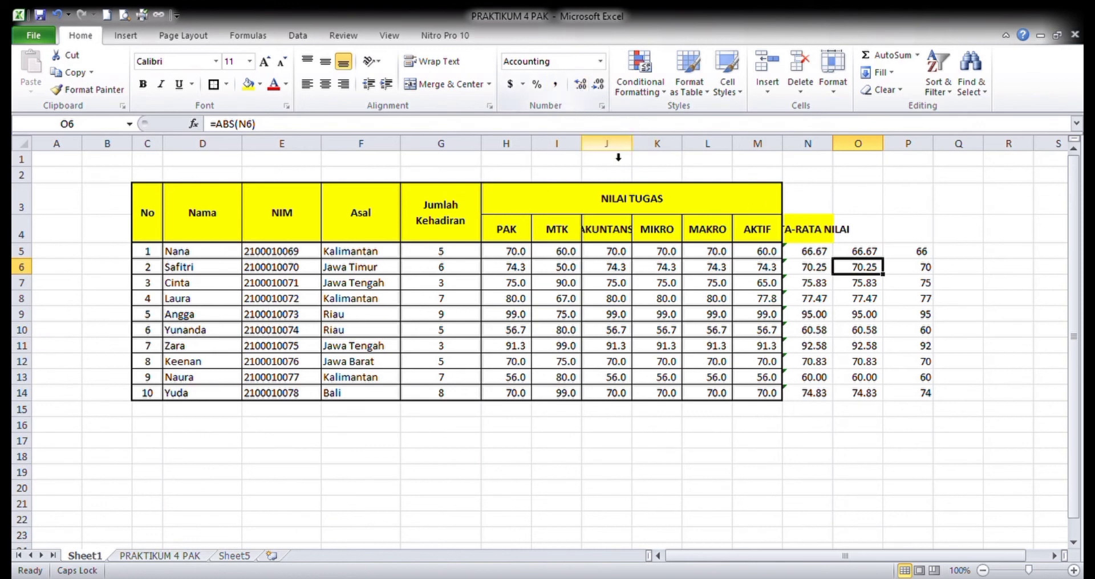
- Increase the INT results in P5:P14 to one decimal place and reduce them back to none
{"action": "left_click", "coordinate": [868, 300]}
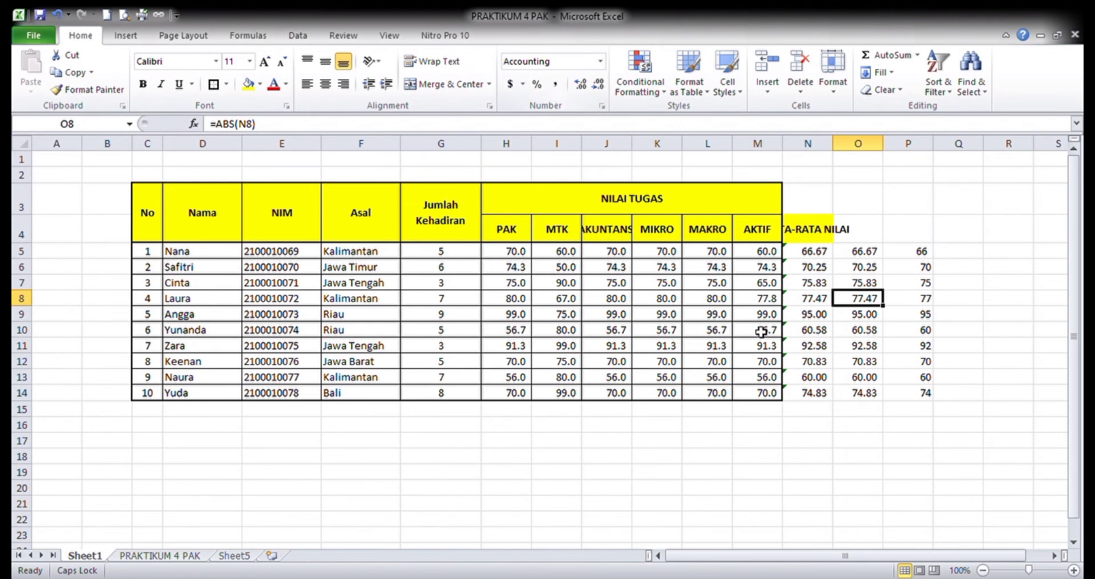
{"action": "left_click", "coordinate": [907, 285]}
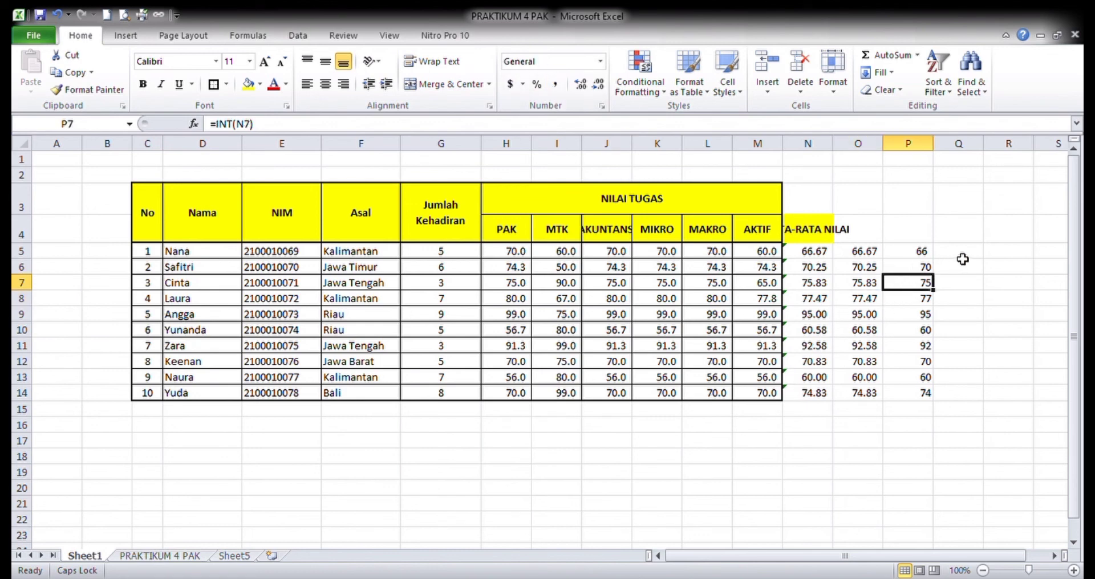
{"action": "left_click", "coordinate": [905, 252]}
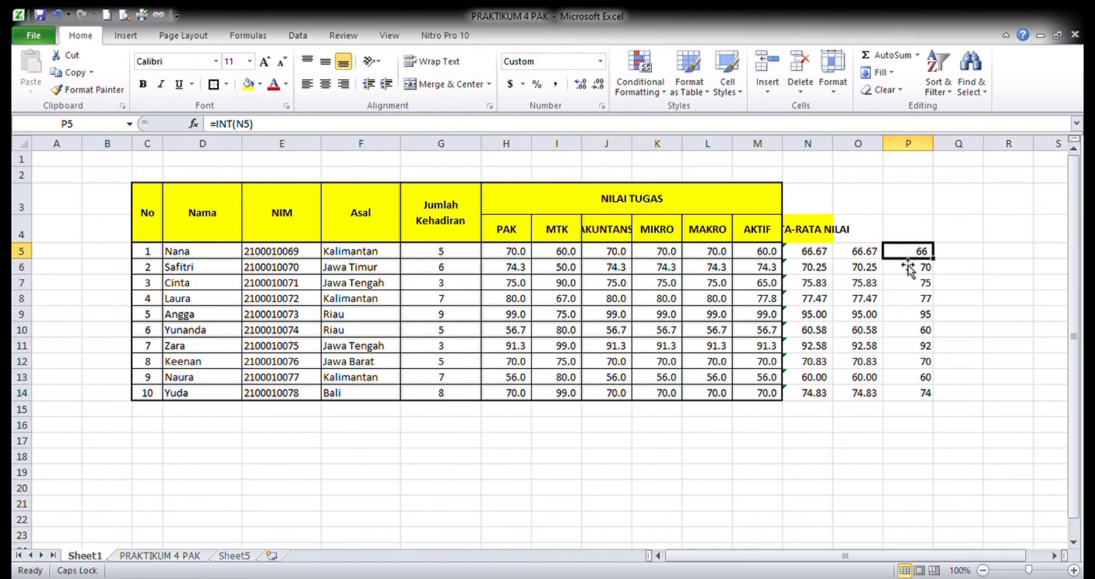
{"action": "left_click", "coordinate": [908, 313]}
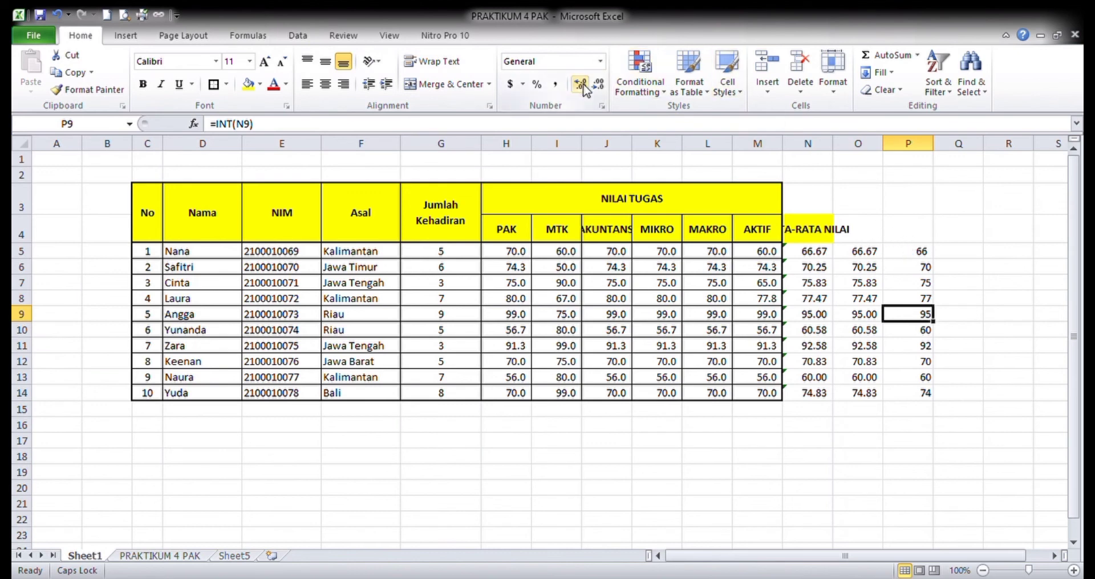
{"action": "left_click_drag", "start_coordinate": [919, 252], "coordinate": [921, 392]}
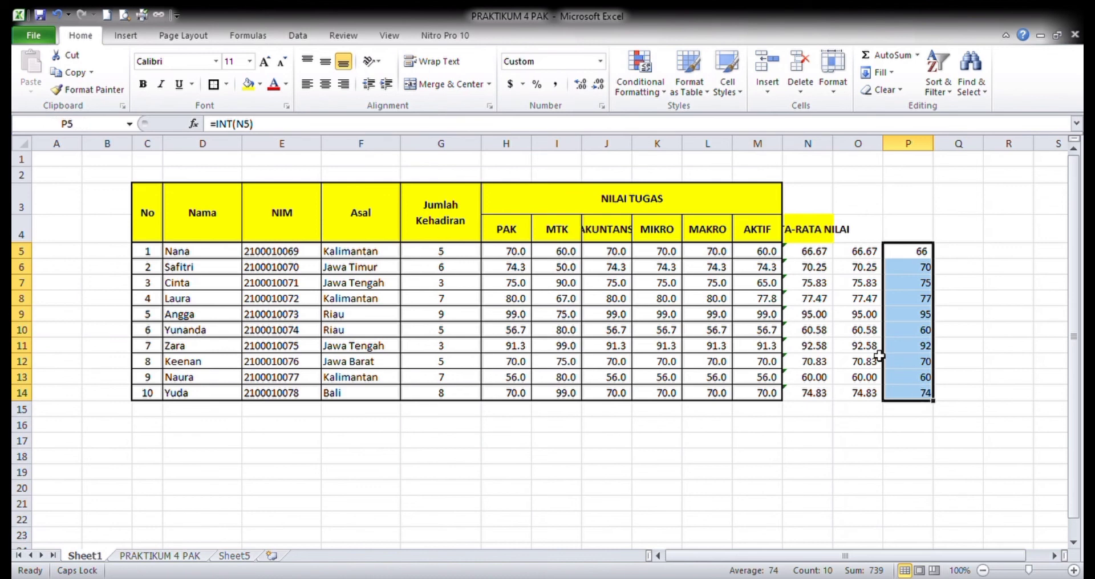
{"action": "left_click", "coordinate": [588, 84]}
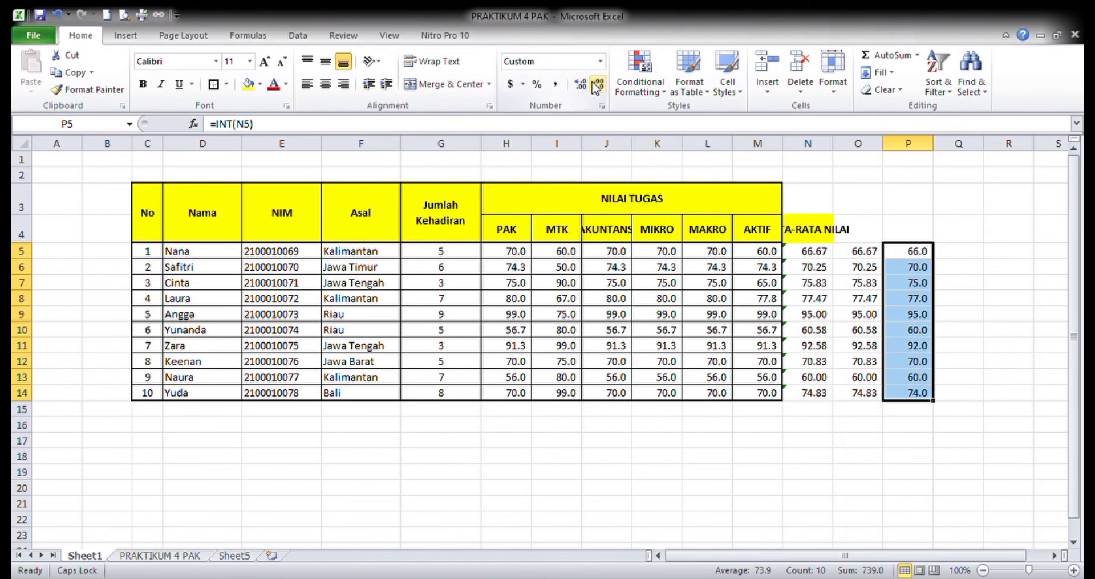
{"action": "left_click", "coordinate": [598, 84]}
- Enter a SQRT formula in Q5 that refers to the integer value in P5
{"action": "left_click", "coordinate": [798, 258]}
{"action": "left_click", "coordinate": [962, 257]}
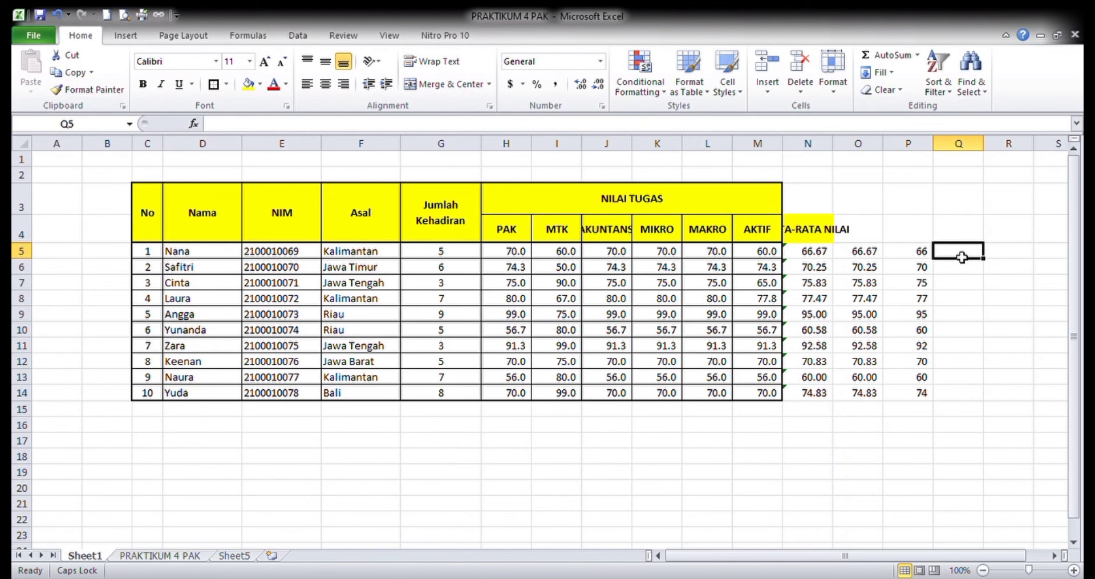
{"action": "type", "text": "=SQRT"}
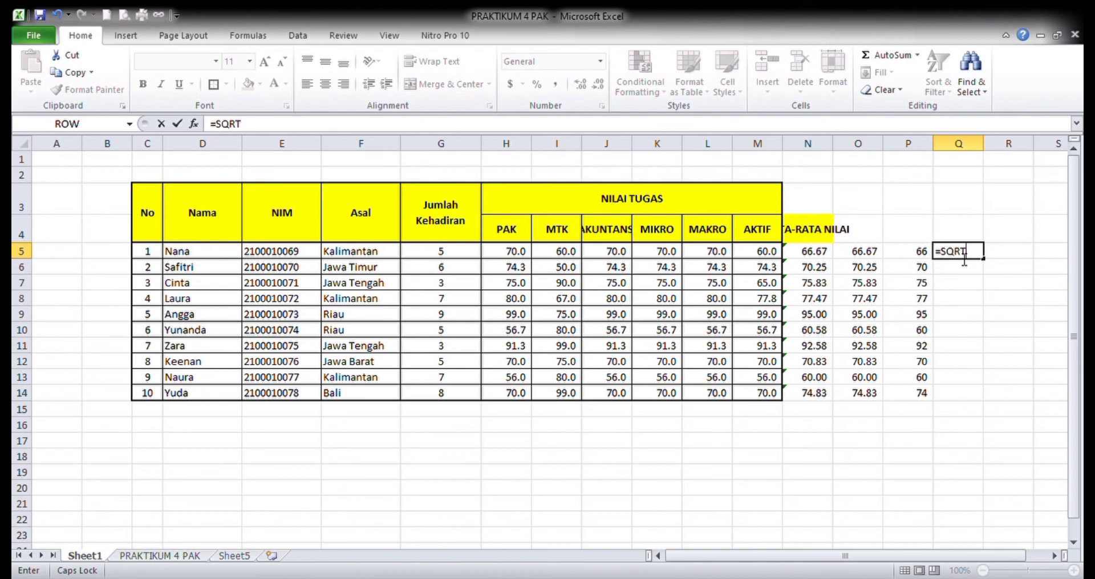
{"action": "type", "text": "("}
{"action": "left_click", "coordinate": [915, 254]}
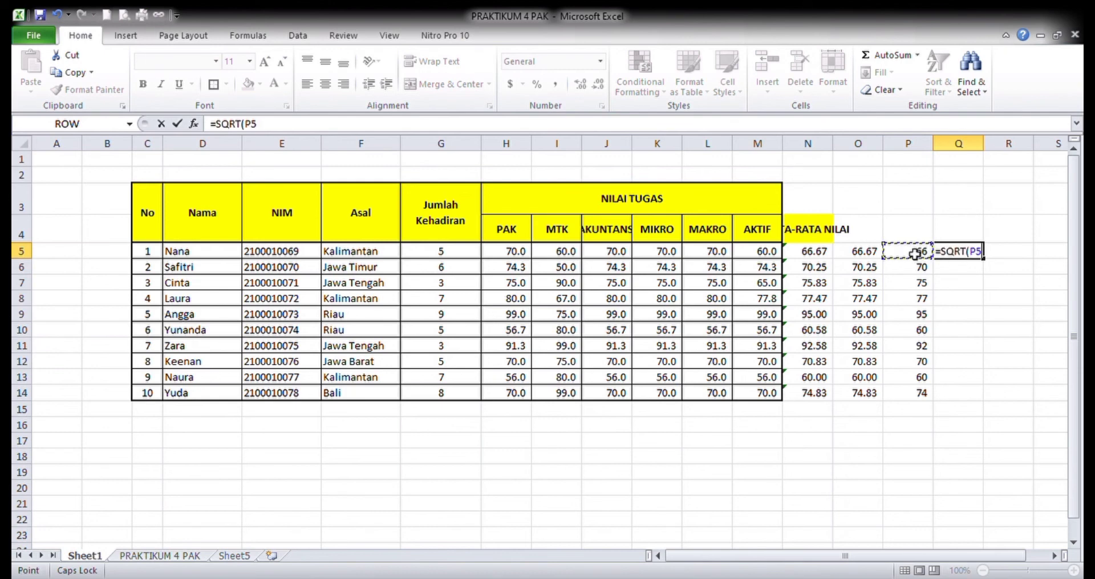
{"action": "key", "text": "Return"}
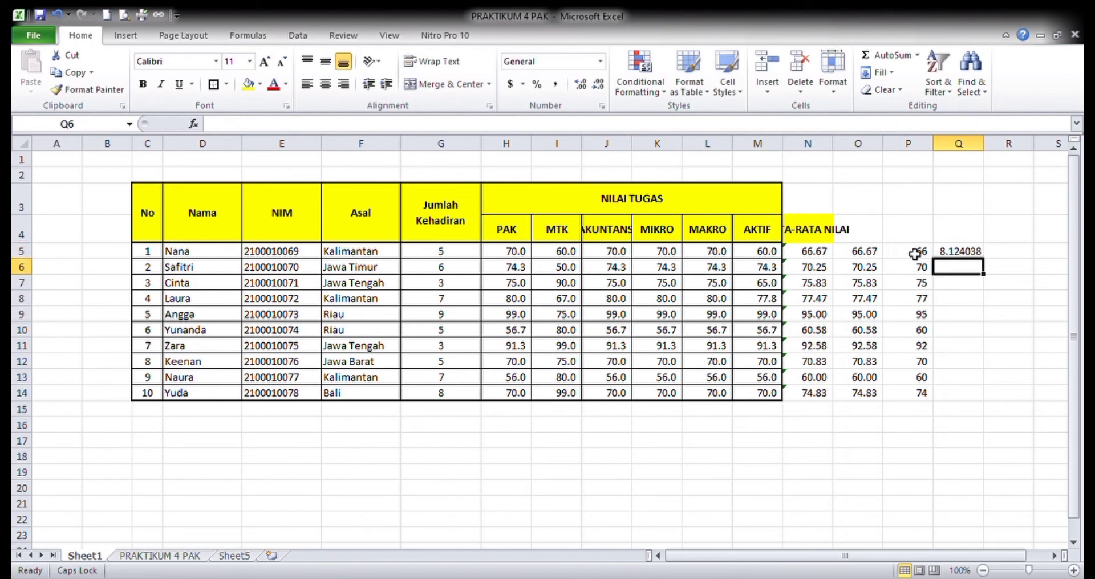
{"action": "key", "text": "Up"}
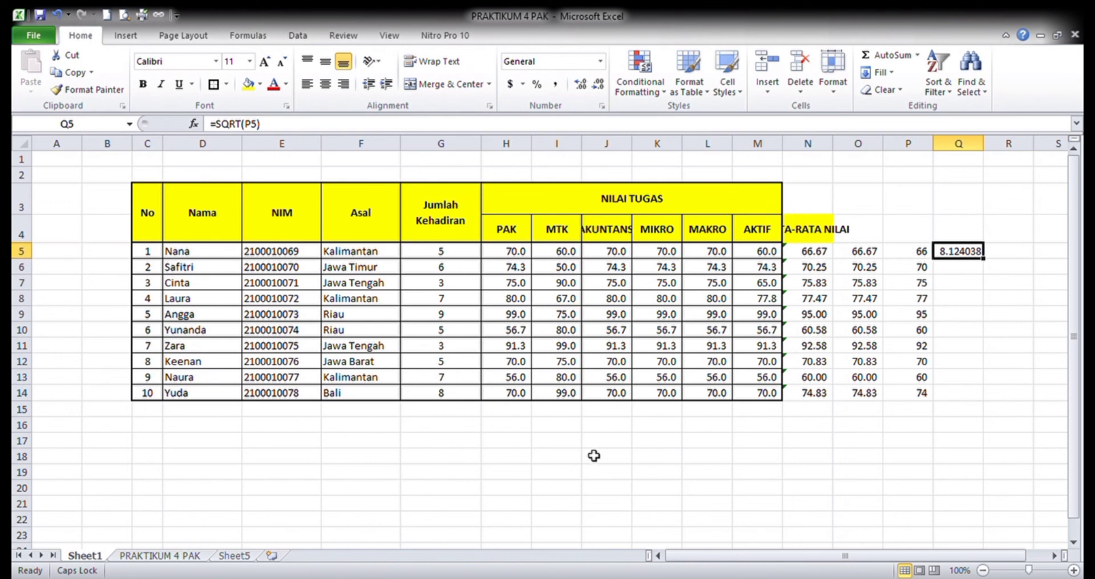
- Check the INT formula in P5 and delete the SQRT formula from Q5
{"action": "left_click", "coordinate": [698, 427]}
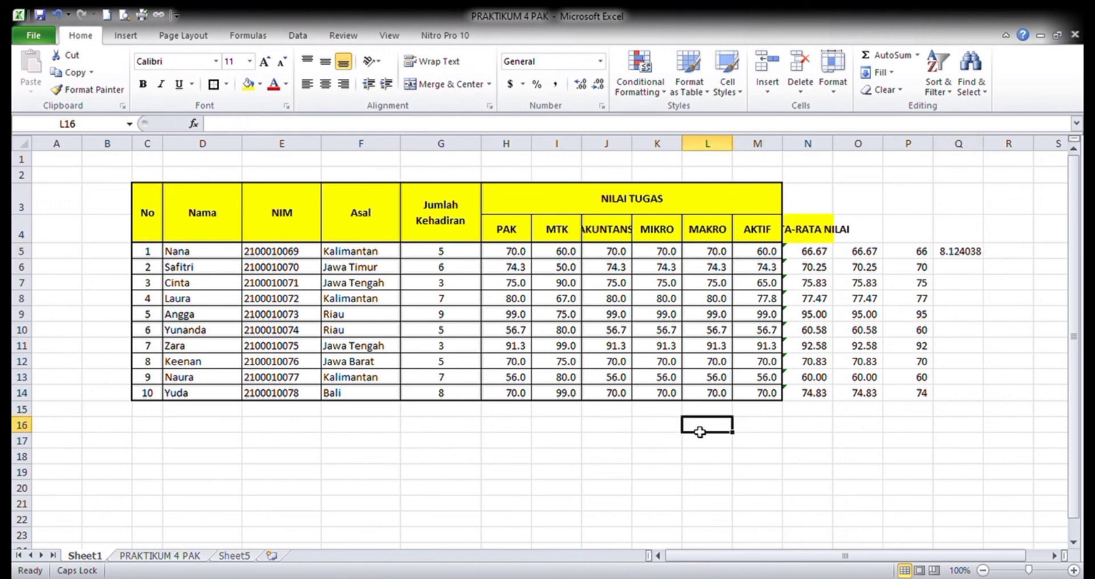
{"action": "scroll", "coordinate": [700, 439], "scroll_direction": "down", "scroll_amount": 2}
{"action": "scroll", "coordinate": [784, 341], "scroll_direction": "up", "scroll_amount": 2}
{"action": "left_click", "coordinate": [919, 253]}
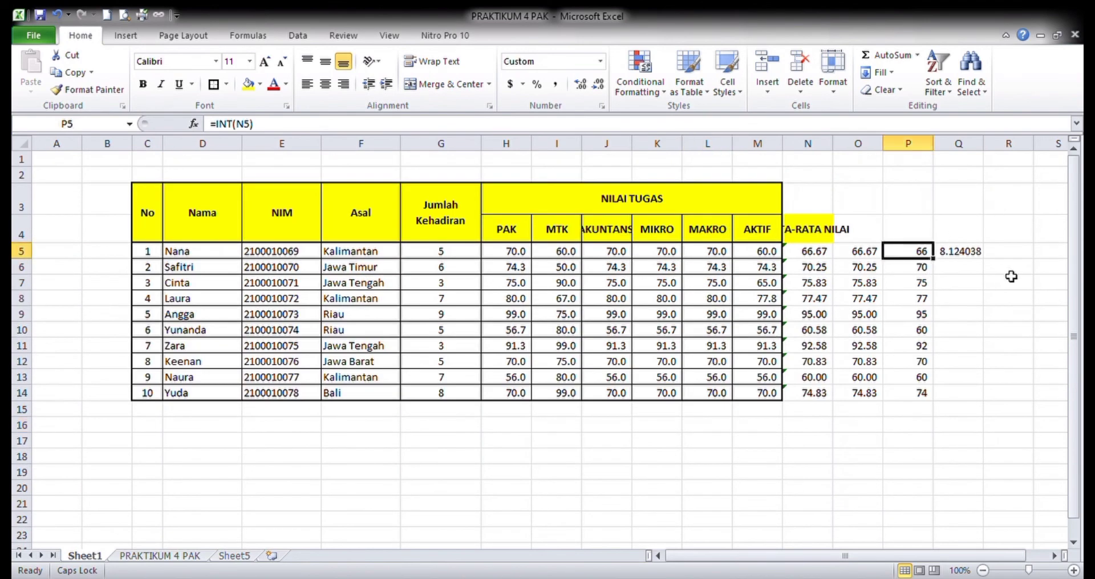
{"action": "left_click", "coordinate": [971, 257]}
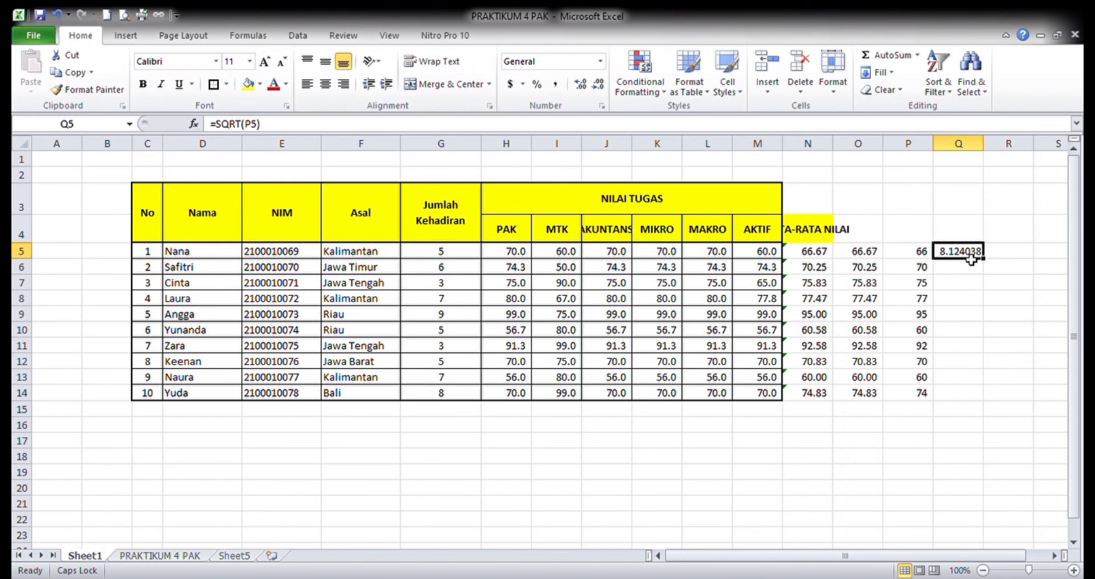
{"action": "key", "text": "Delete"}
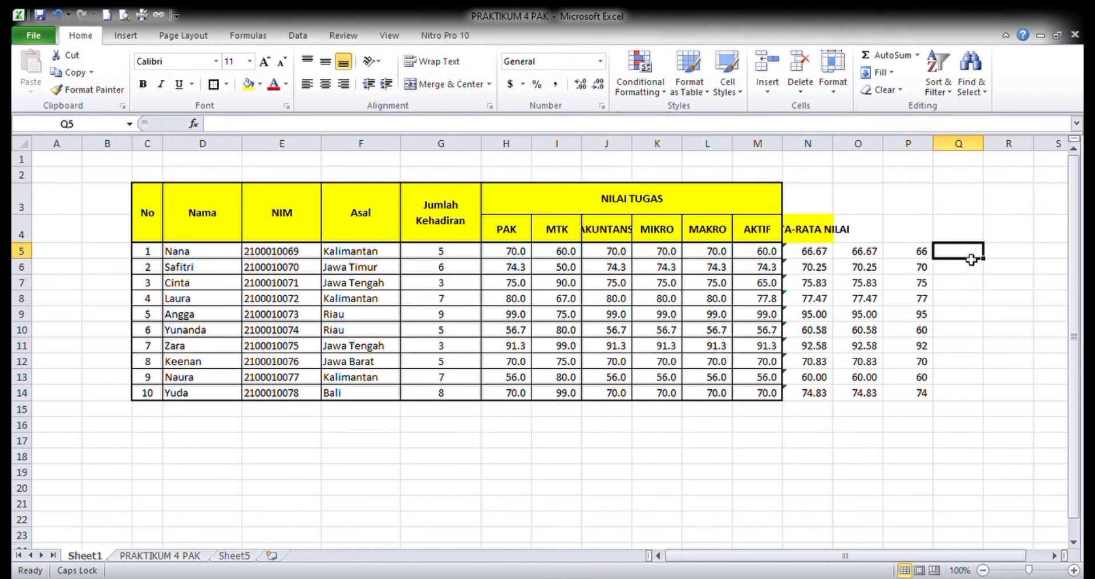
- Enter 64 in Q5 and a SQRT formula in R5 that refers to Q5
{"action": "type", "text": "64"}
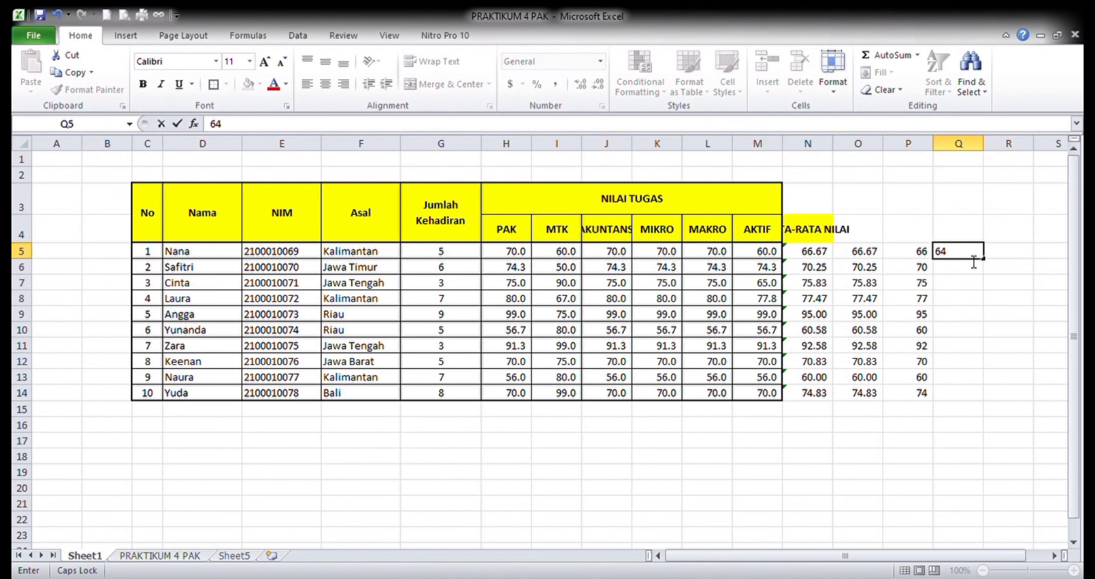
{"action": "key", "text": "Tab"}
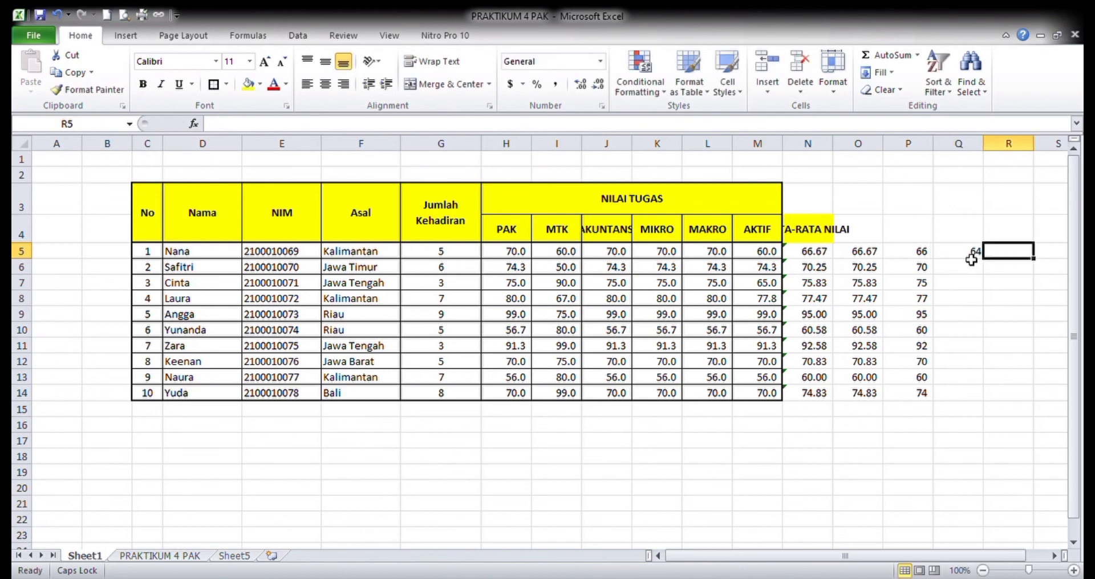
{"action": "type", "text": "=SQR"}
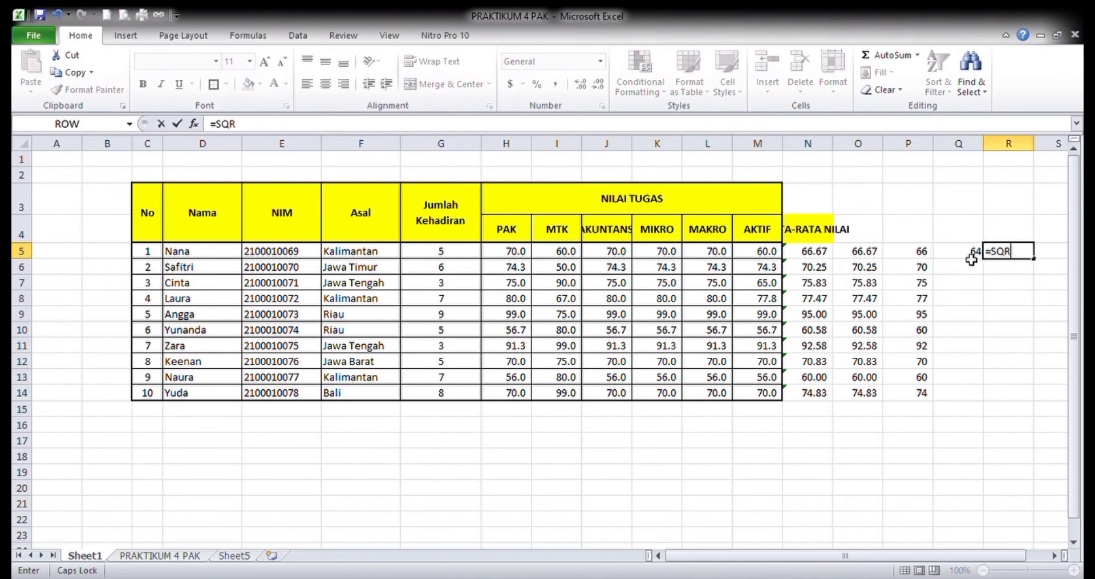
{"action": "type", "text": "T(Q5"}
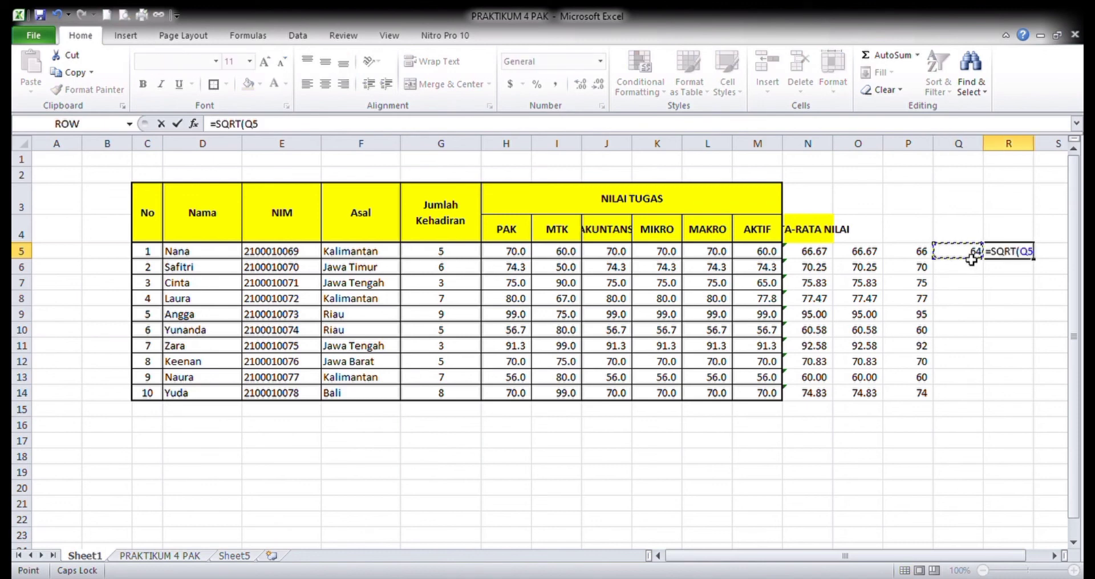
{"action": "key", "text": "Return"}
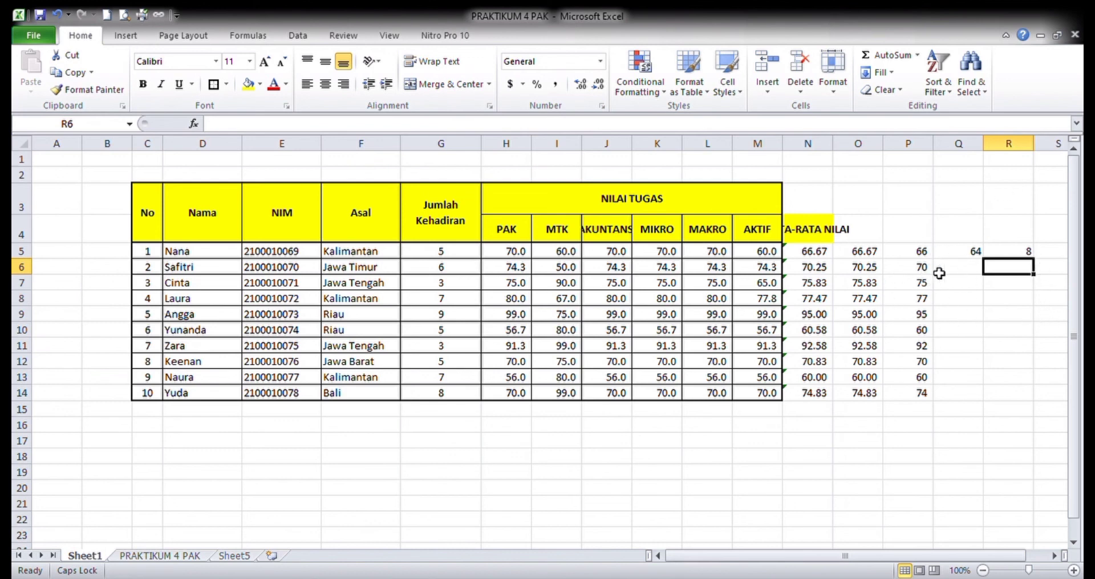
{"action": "left_click", "coordinate": [974, 251]}
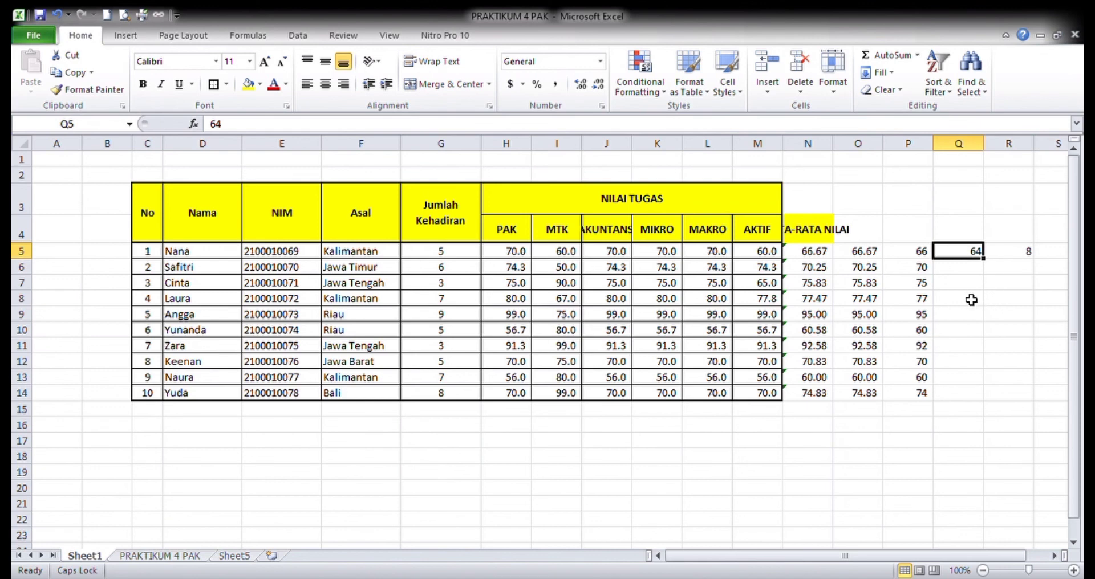
- Enter 81 in Q6 and copy the SQRT formula from R5 into R6
{"action": "left_click", "coordinate": [1004, 254]}
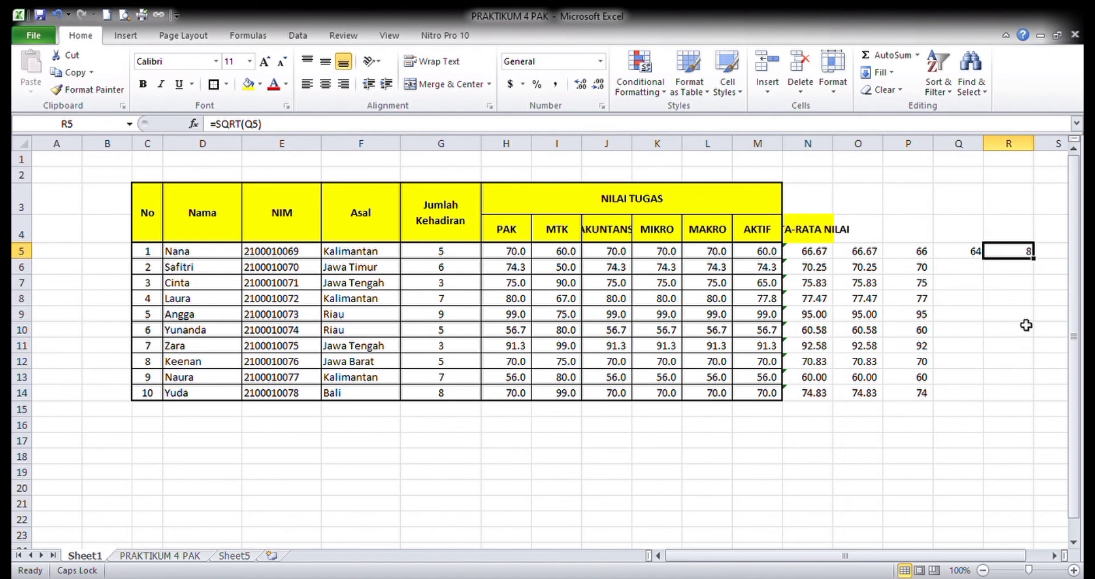
{"action": "left_click", "coordinate": [973, 268]}
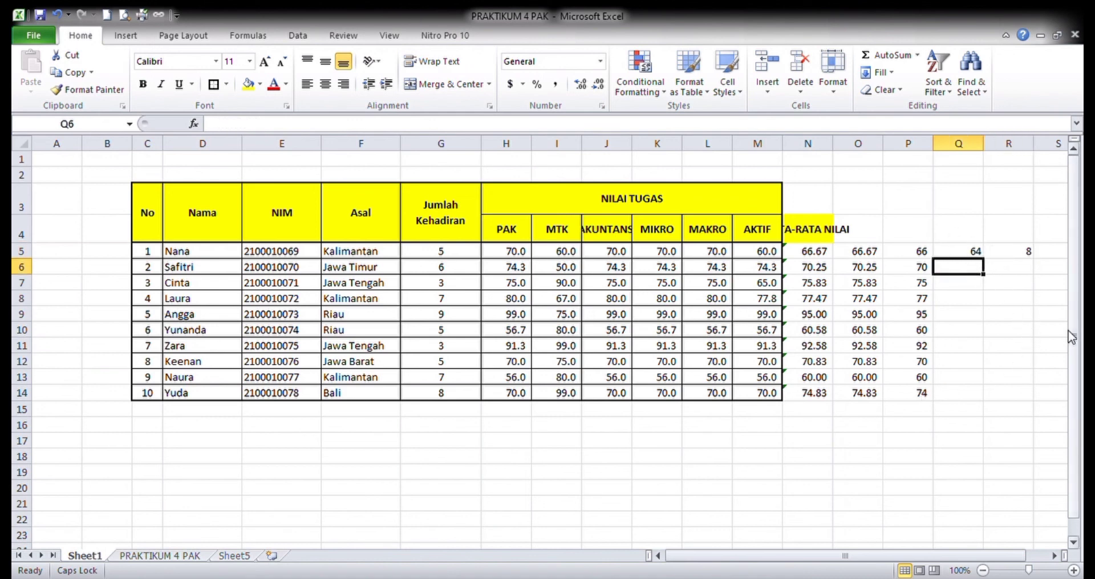
{"action": "type", "text": "81"}
{"action": "key", "text": "Up"}
{"action": "key", "text": "Right"}
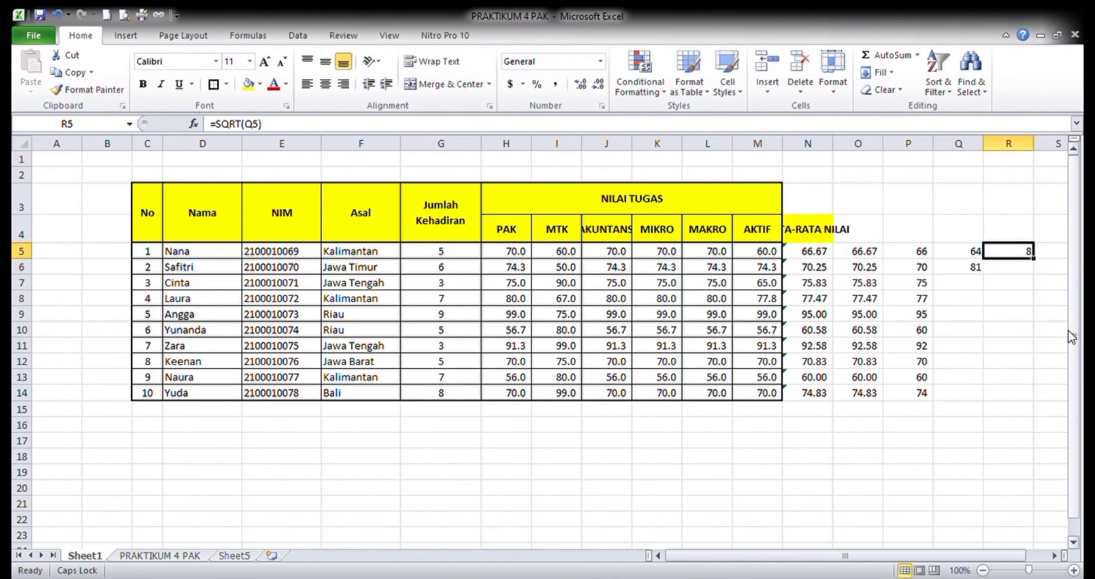
{"action": "key", "text": "ctrl+c"}
{"action": "key", "text": "ctrl+Down"}
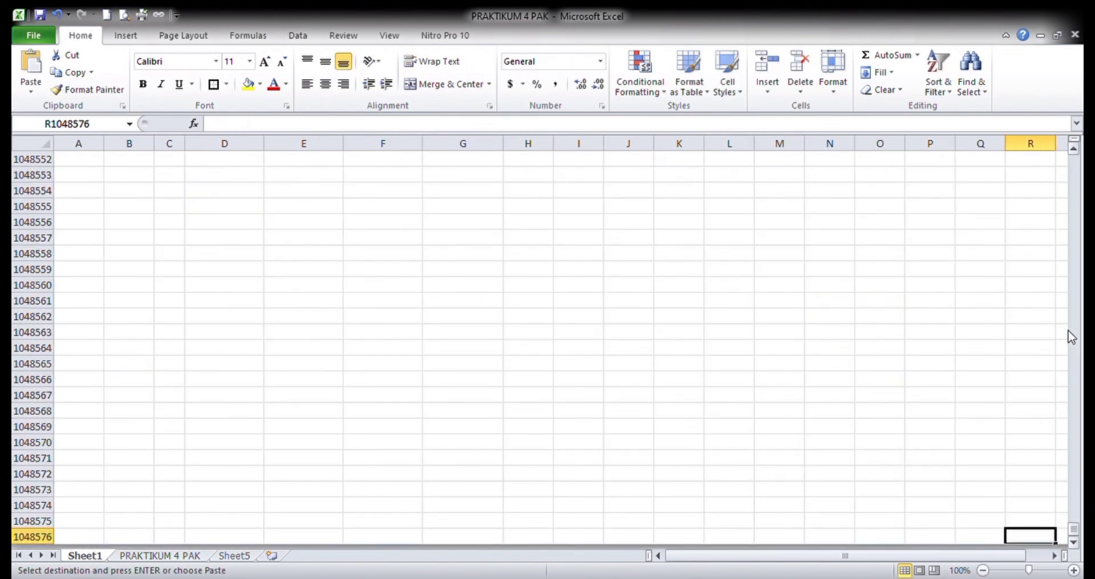
{"action": "key", "text": "ctrl+Up"}
{"action": "key", "text": "Down"}
{"action": "key", "text": "Down"}
{"action": "key", "text": "Up"}
{"action": "key", "text": "Return"}
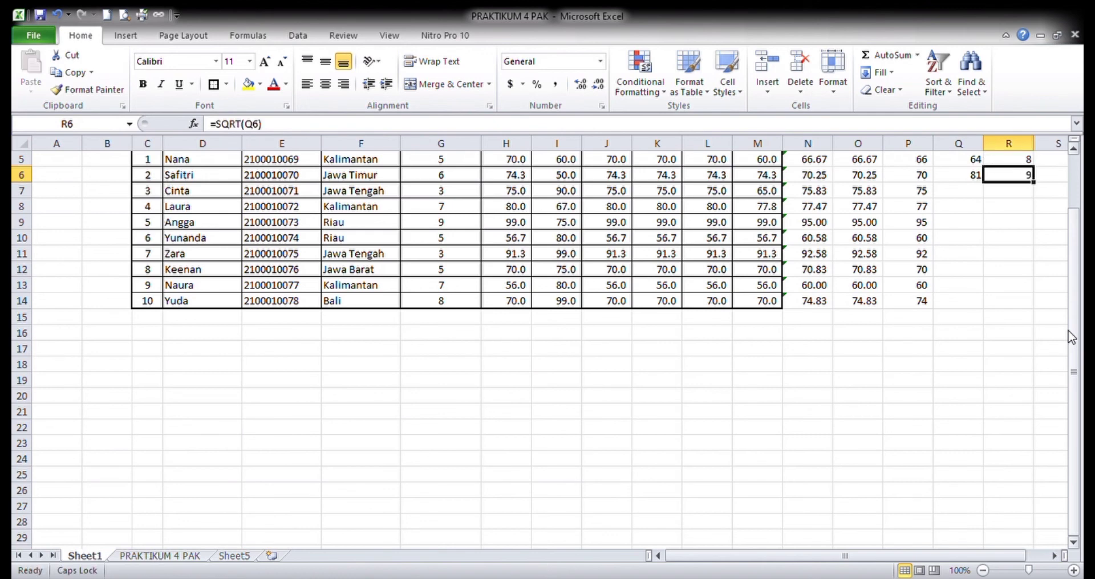
- Enter 49 in Q7 and copy the SQRT formula from R6 into R7
{"action": "key", "text": "Down"}
{"action": "key", "text": "Left"}
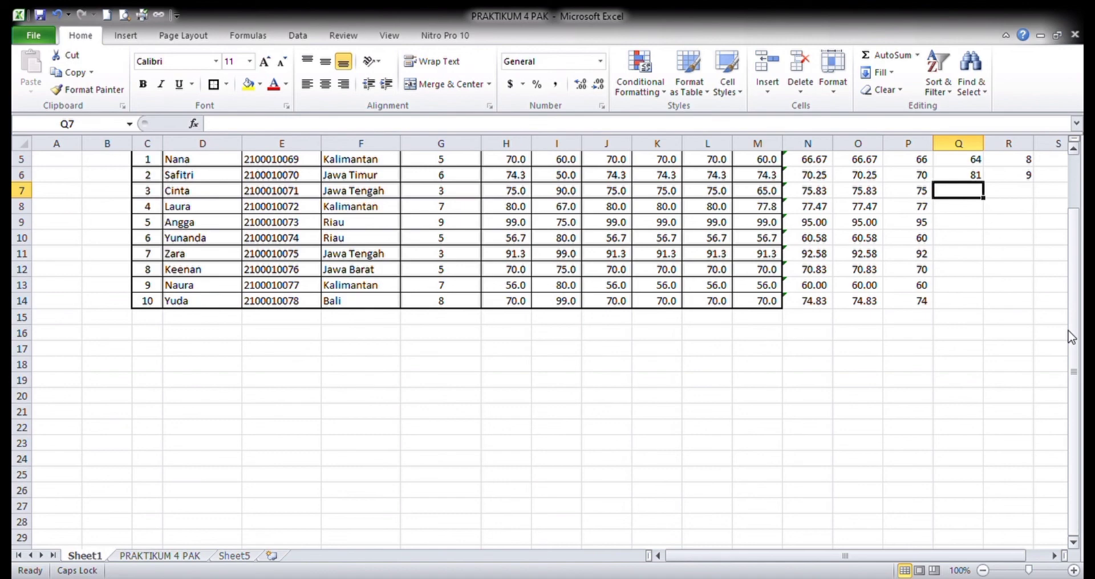
{"action": "type", "text": "49"}
{"action": "key", "text": "Tab"}
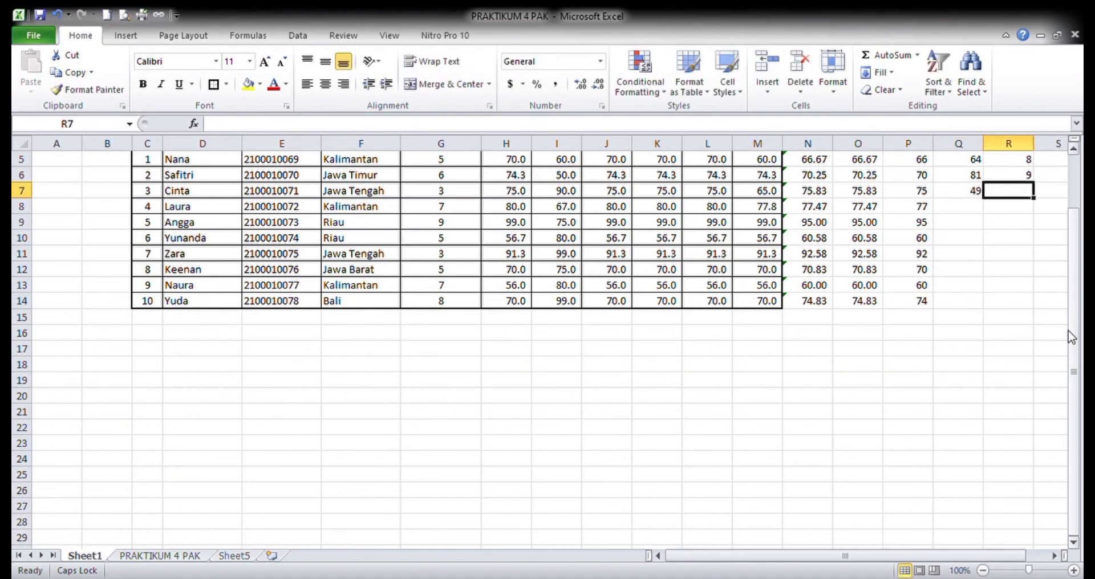
{"action": "key", "text": "Up"}
{"action": "key", "text": "ctrl+c"}
{"action": "key", "text": "ctrl+Down"}
{"action": "key", "text": "ctrl+Up"}
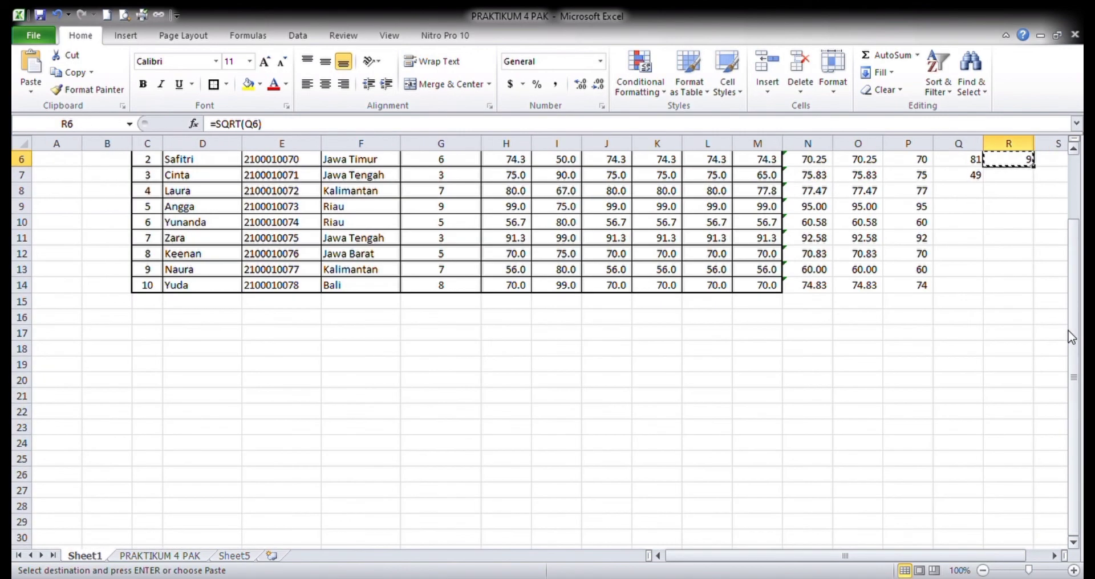
{"action": "key", "text": "Down"}
{"action": "key", "text": "Return"}
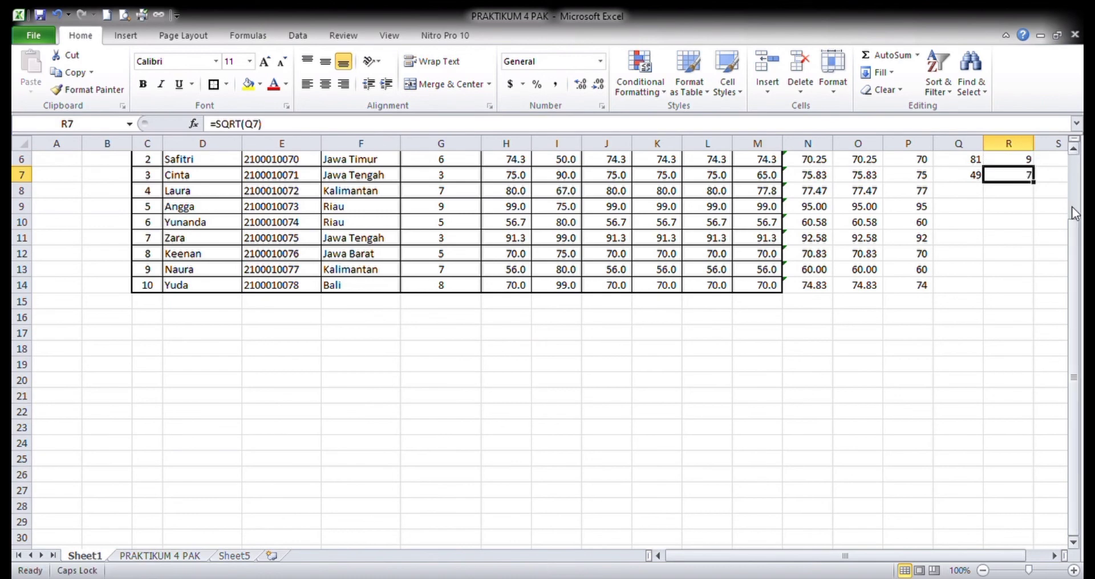
{"action": "scroll", "coordinate": [1071, 337], "scroll_direction": "up", "scroll_amount": 2}
{"action": "left_click", "coordinate": [967, 301]}
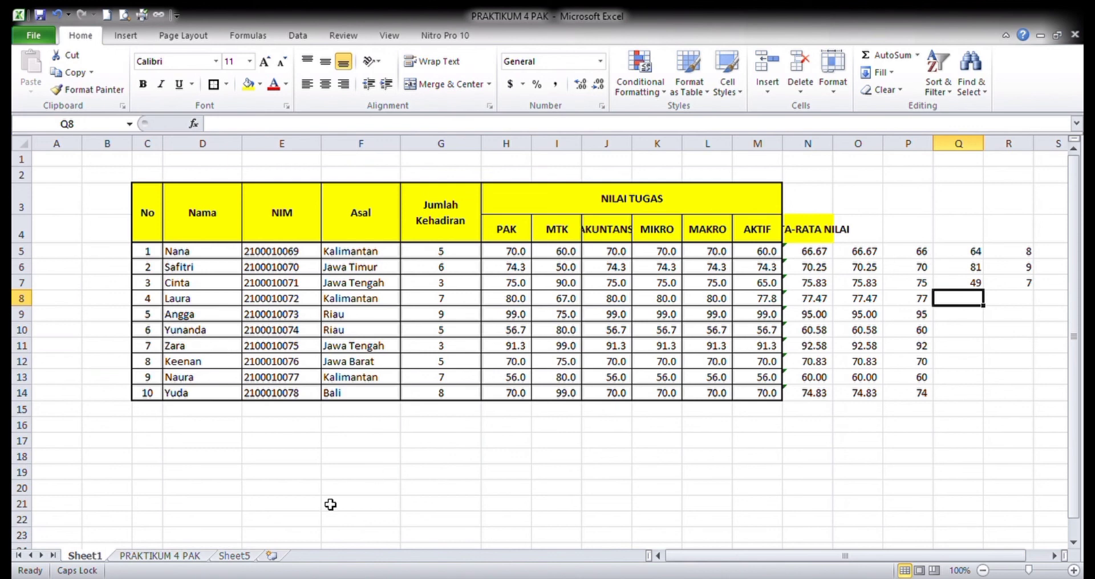
- Compare the raw quarterly GDP data on the PRAKTIKUM 4 PAK sheet with the formatted DATA PDB 2020 table on Sheet5
{"action": "left_click", "coordinate": [171, 564]}
{"action": "left_click", "coordinate": [423, 381]}
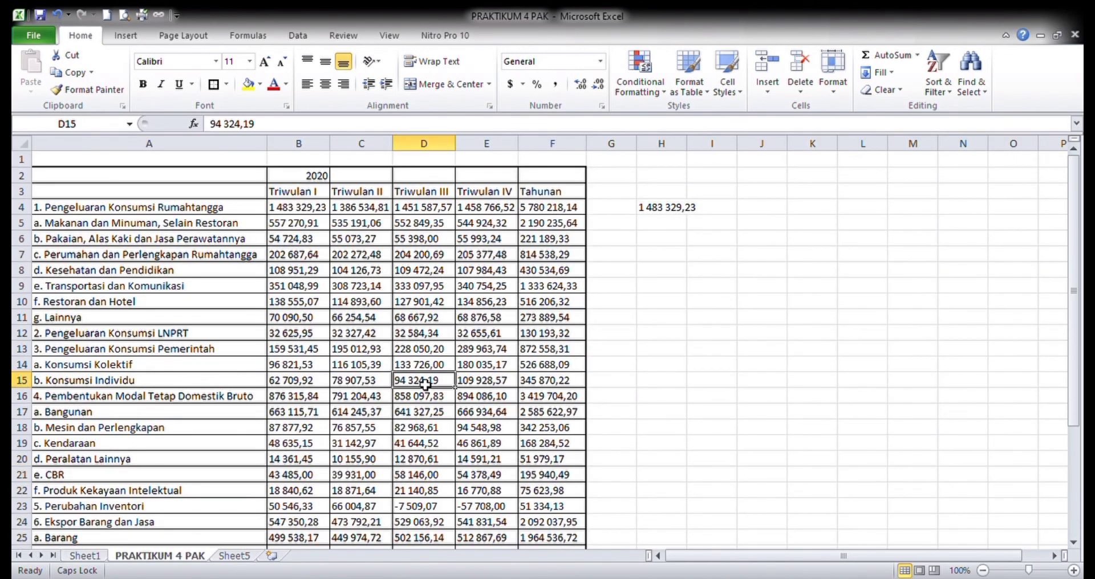
{"action": "left_click", "coordinate": [180, 271]}
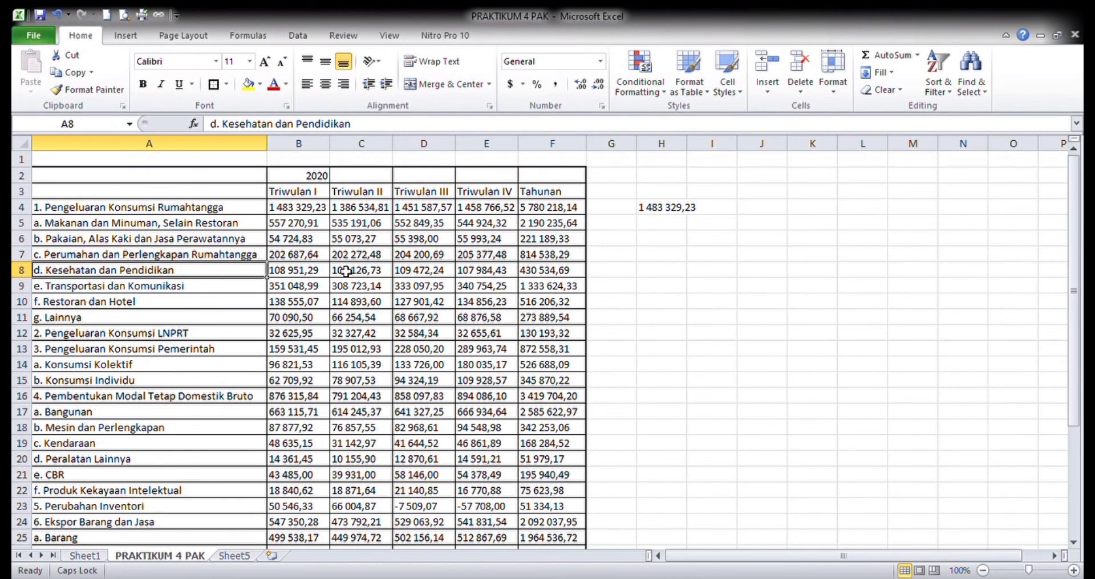
{"action": "left_click", "coordinate": [298, 210]}
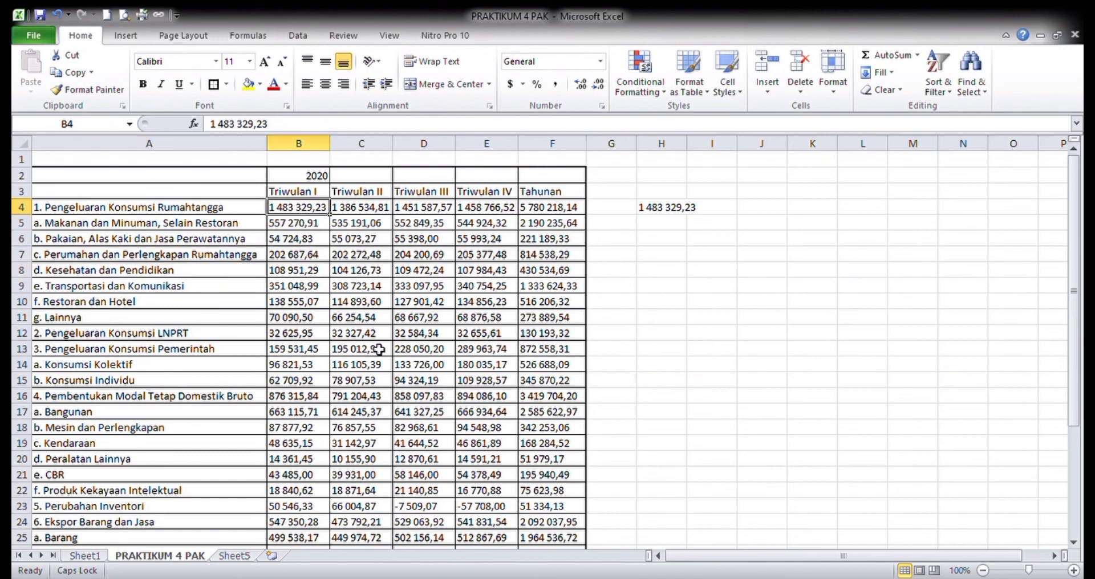
{"action": "left_click", "coordinate": [241, 556]}
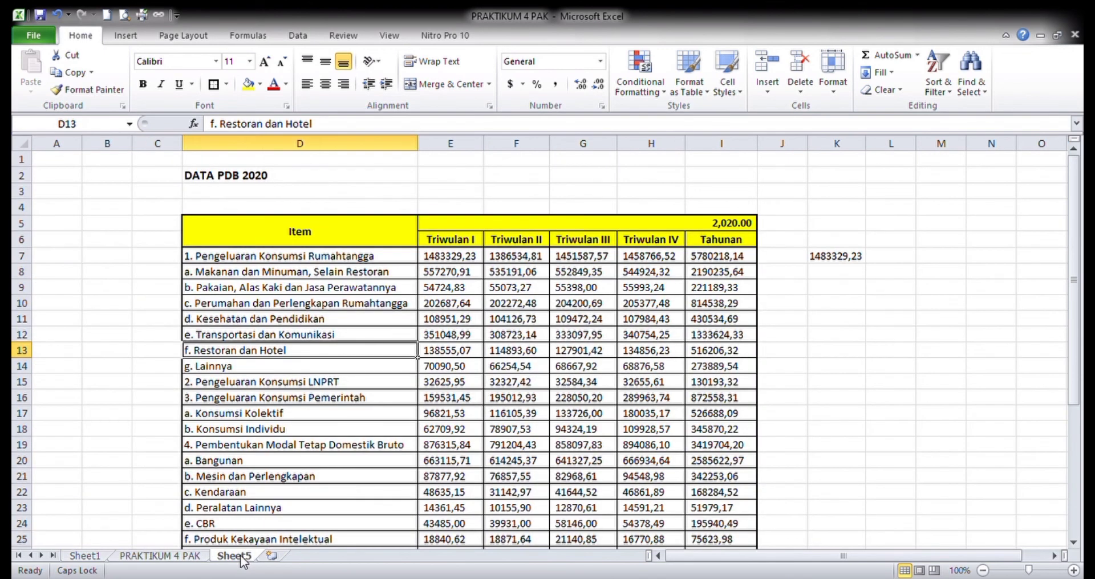
{"action": "left_click", "coordinate": [263, 431]}
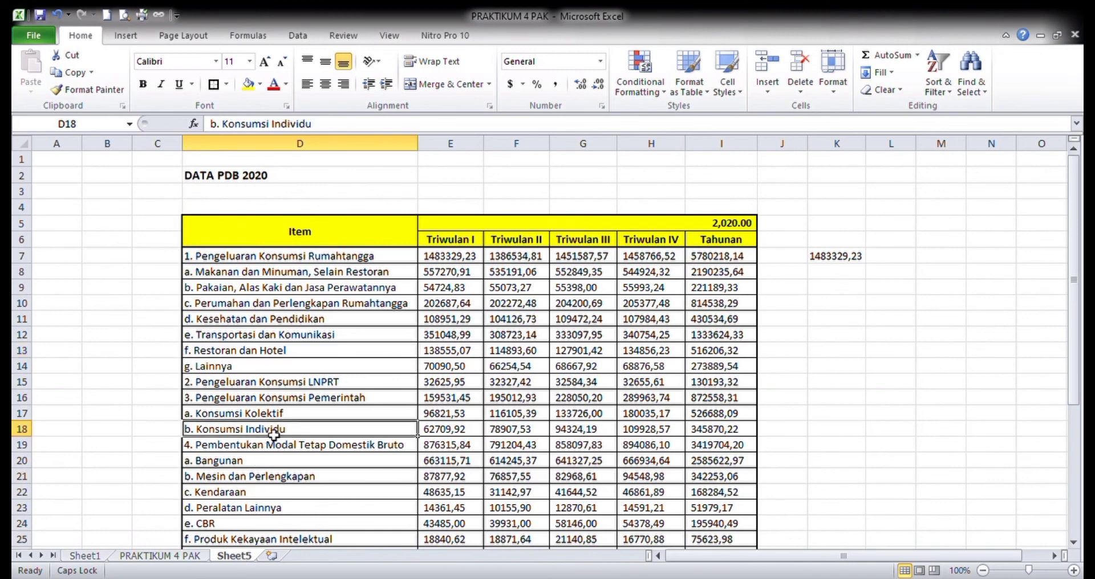
{"action": "scroll", "coordinate": [272, 436], "scroll_direction": "down", "scroll_amount": 4}
{"action": "scroll", "coordinate": [274, 435], "scroll_direction": "down", "scroll_amount": 4}
{"action": "scroll", "coordinate": [274, 434], "scroll_direction": "up", "scroll_amount": 8}
{"action": "left_click", "coordinate": [497, 388]}
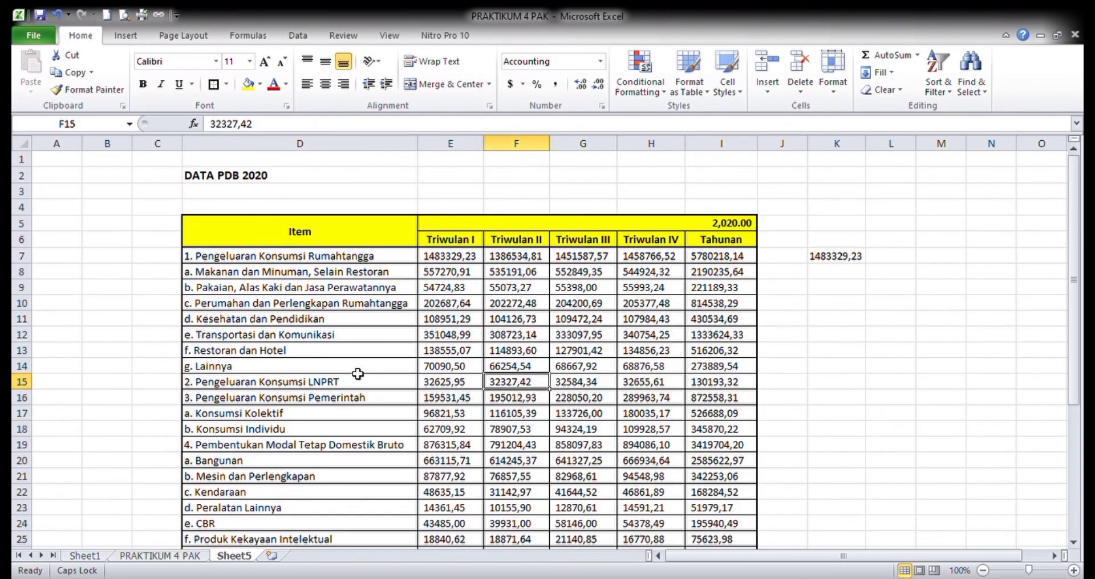
- Change the number format of the merged 2020 year header in E5 on Sheet5 to General
{"action": "left_click", "coordinate": [562, 223]}
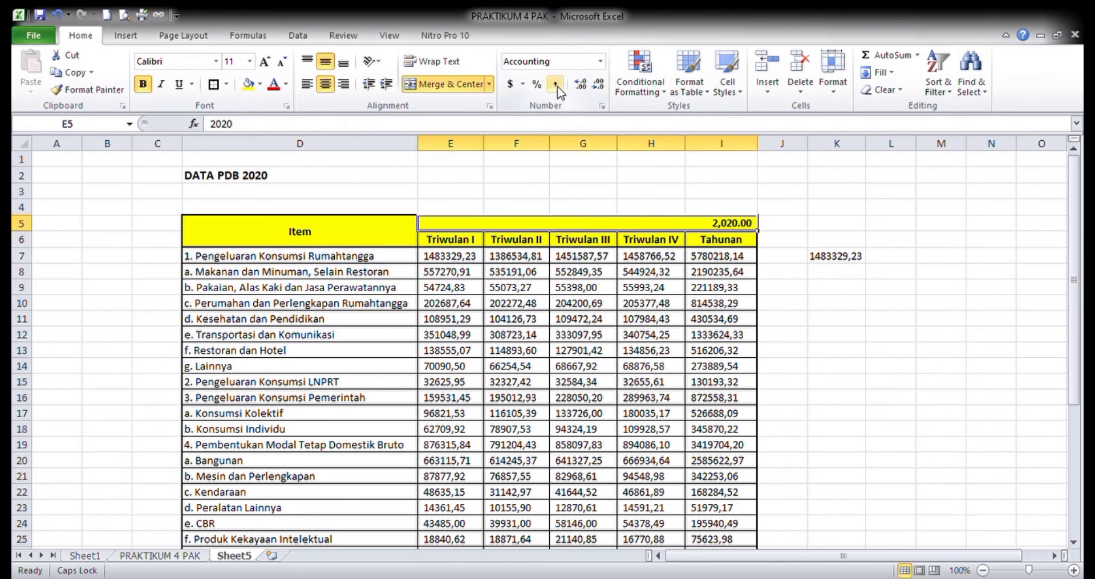
{"action": "left_click", "coordinate": [580, 303]}
{"action": "left_click", "coordinate": [576, 225]}
{"action": "left_click", "coordinate": [600, 62]}
{"action": "left_click", "coordinate": [579, 100]}
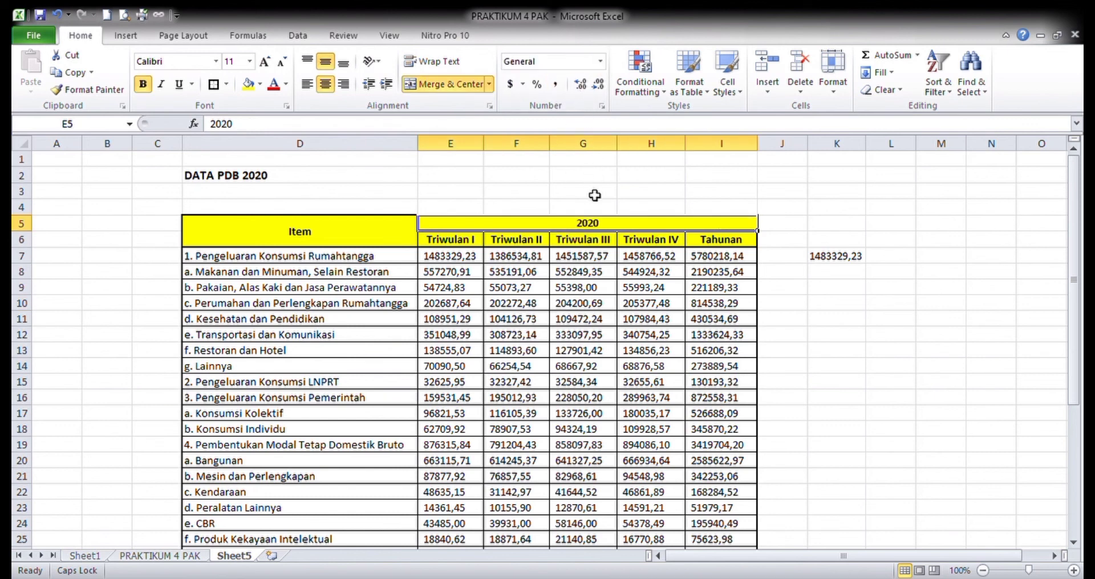
{"action": "left_click", "coordinate": [582, 320]}
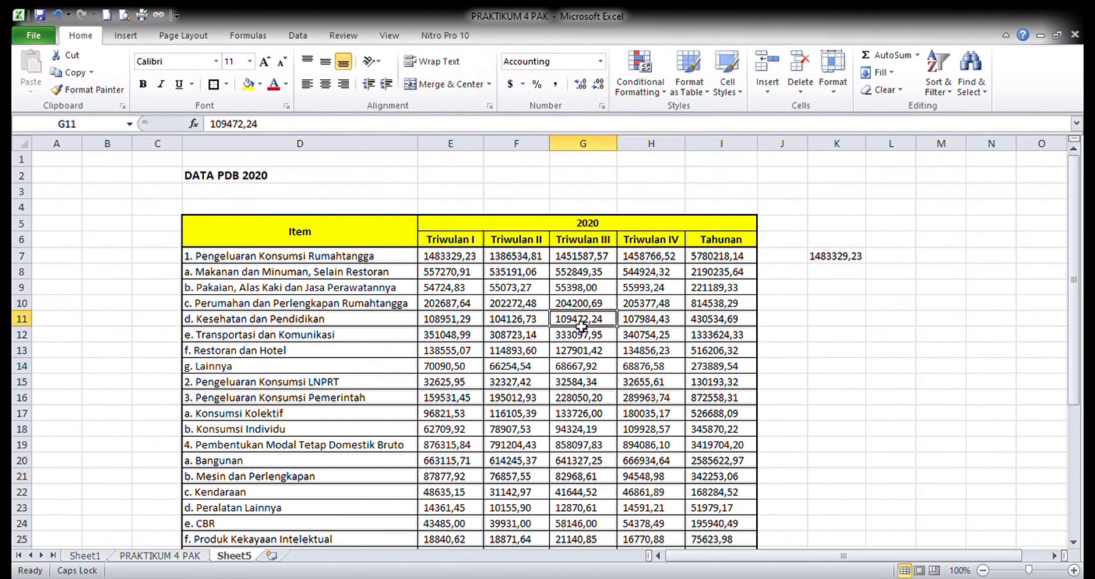